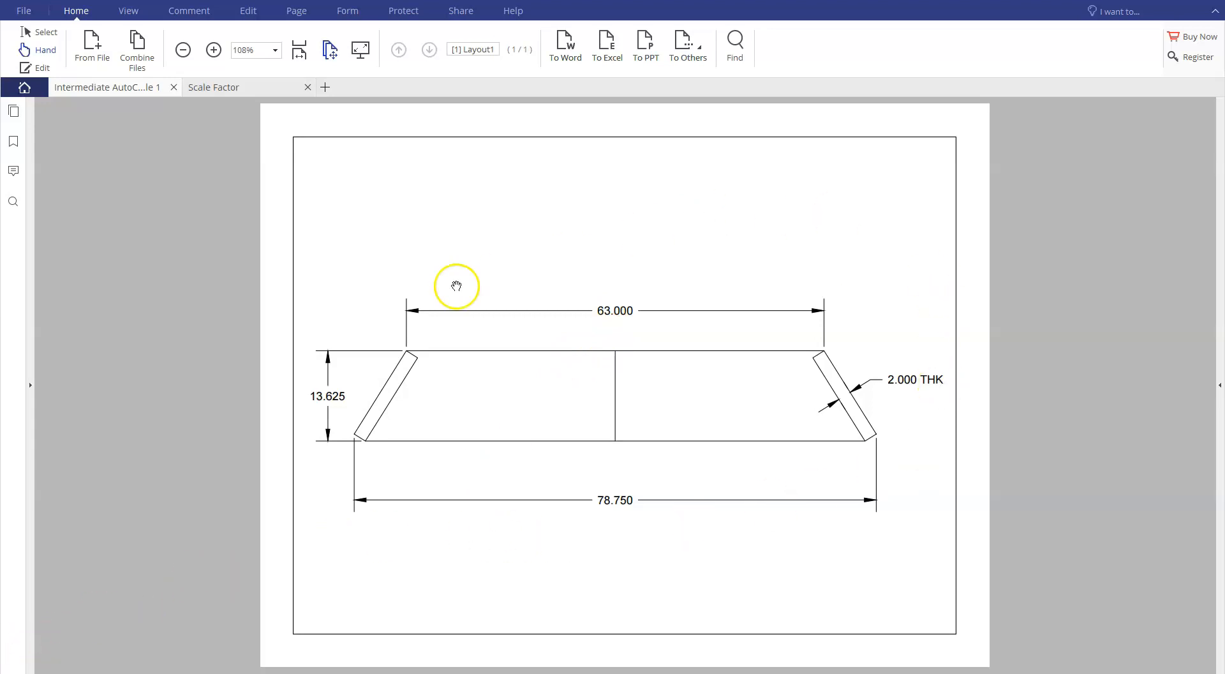
Switch to AutoCAD and draw a tall, narrow rectangle
{"action": "left_click", "coordinate": [28, 649]}
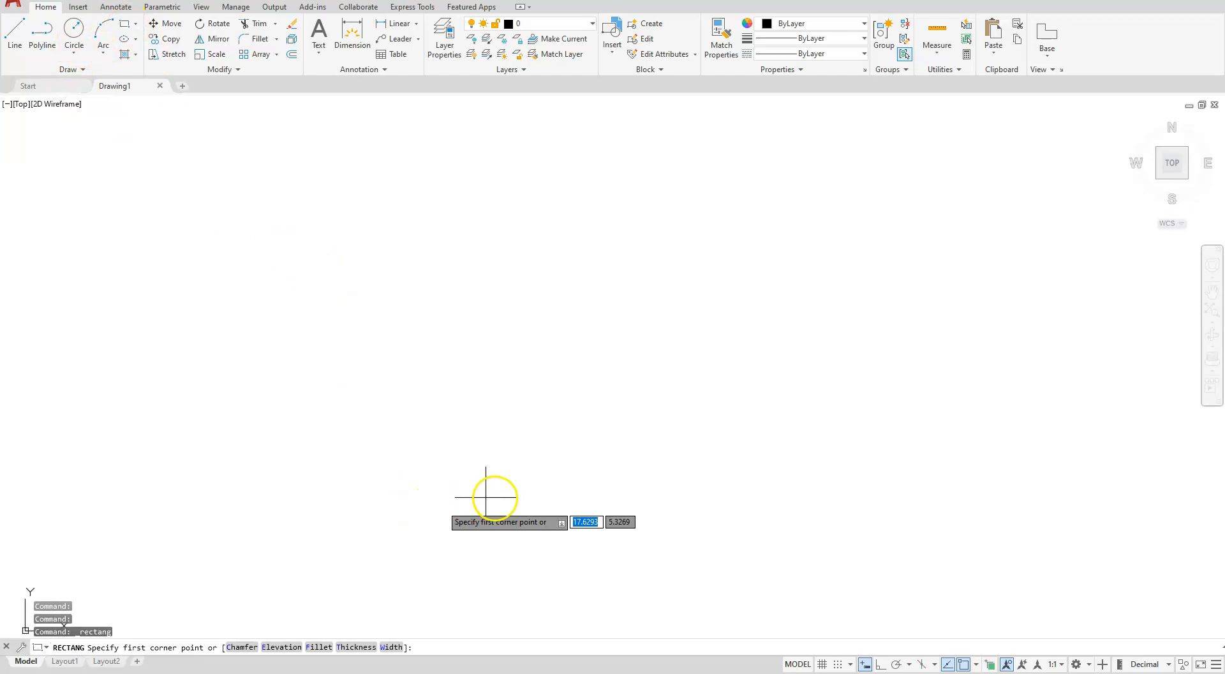
{"action": "left_click", "coordinate": [431, 529]}
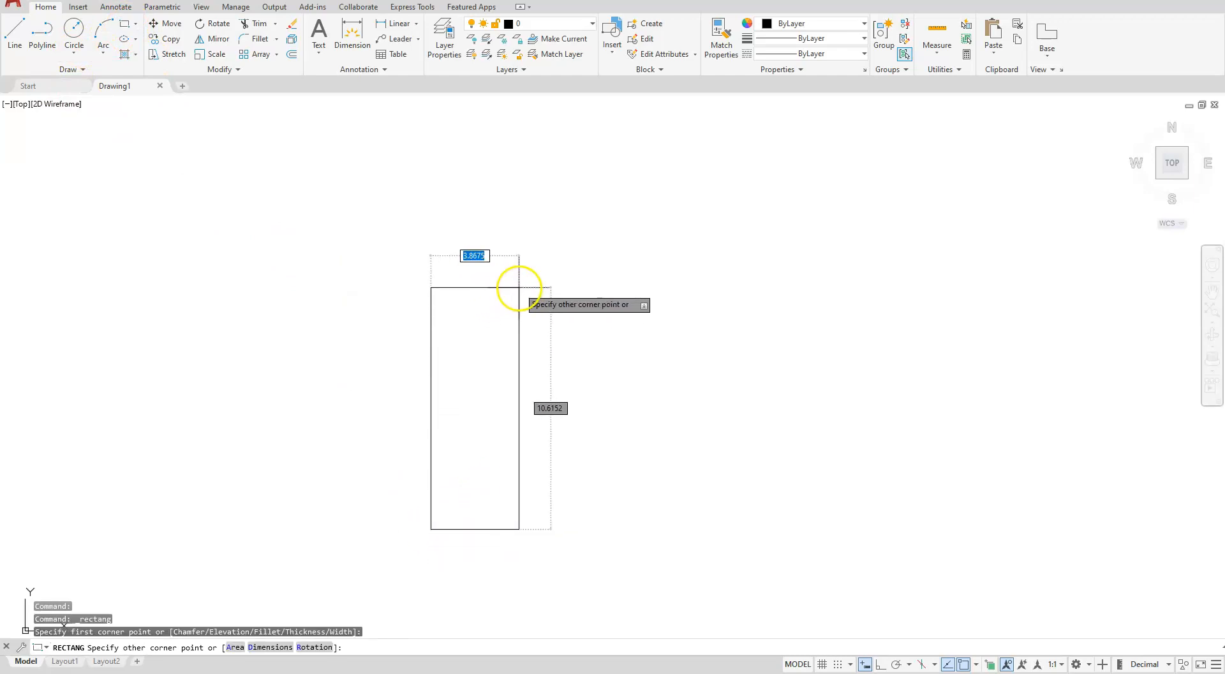
{"action": "left_click", "coordinate": [498, 348]}
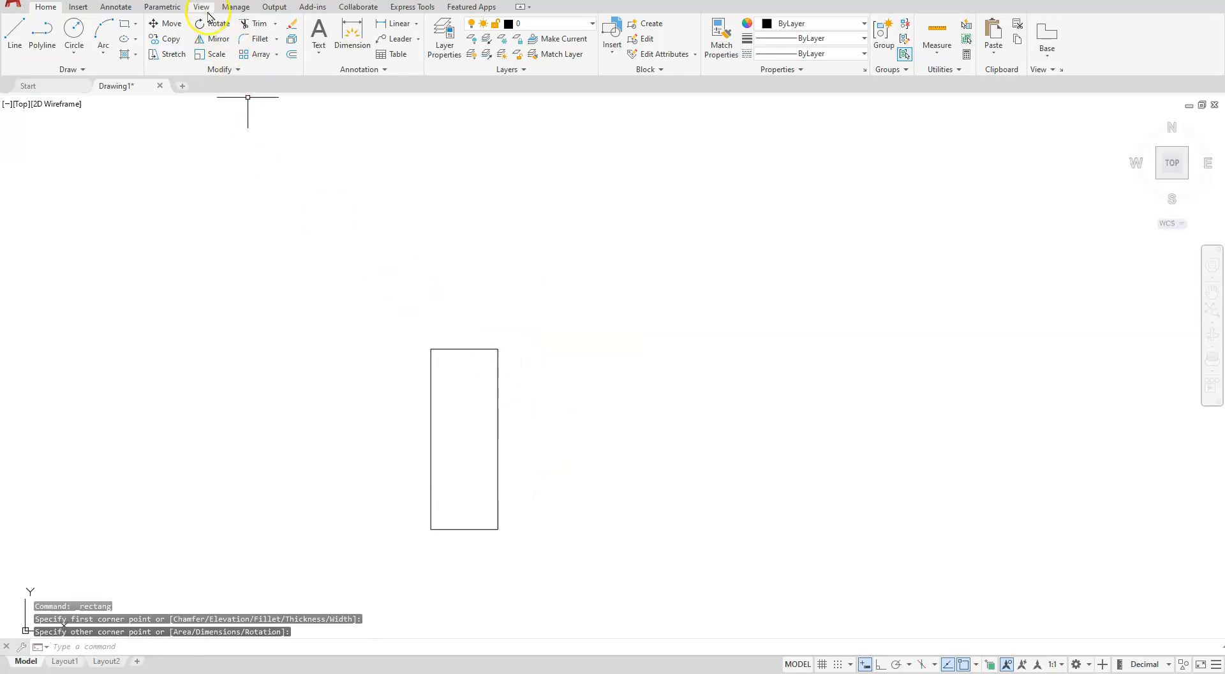
Rotate the rectangle about its lower-right corner so its top leans to the right
{"action": "left_click", "coordinate": [218, 21]}
{"action": "left_click", "coordinate": [550, 340]}
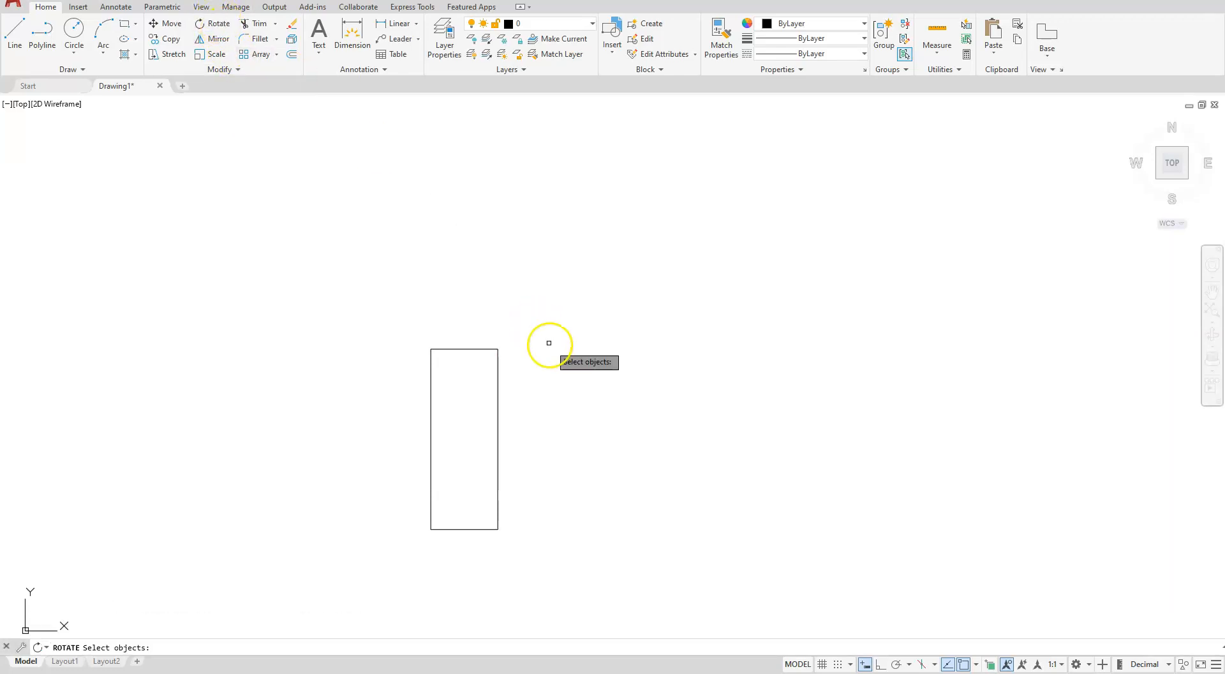
{"action": "left_click", "coordinate": [349, 613]}
{"action": "key", "text": "Return"}
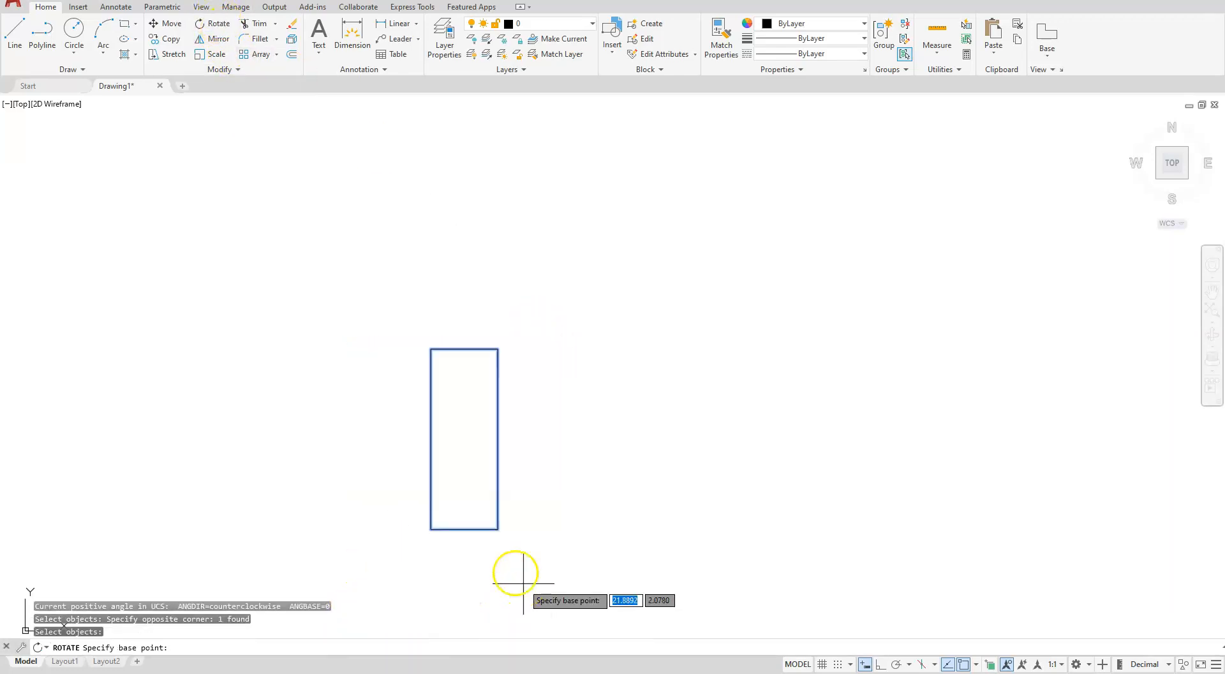
{"action": "left_click", "coordinate": [497, 529]}
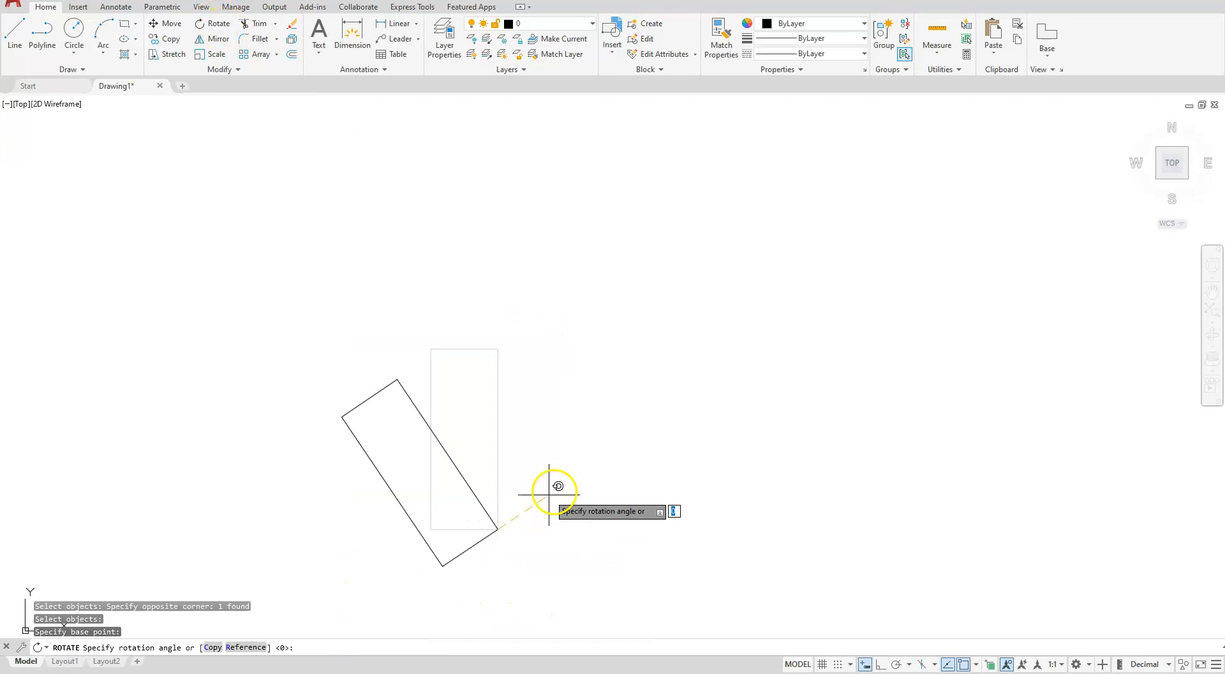
{"action": "left_click", "coordinate": [572, 573]}
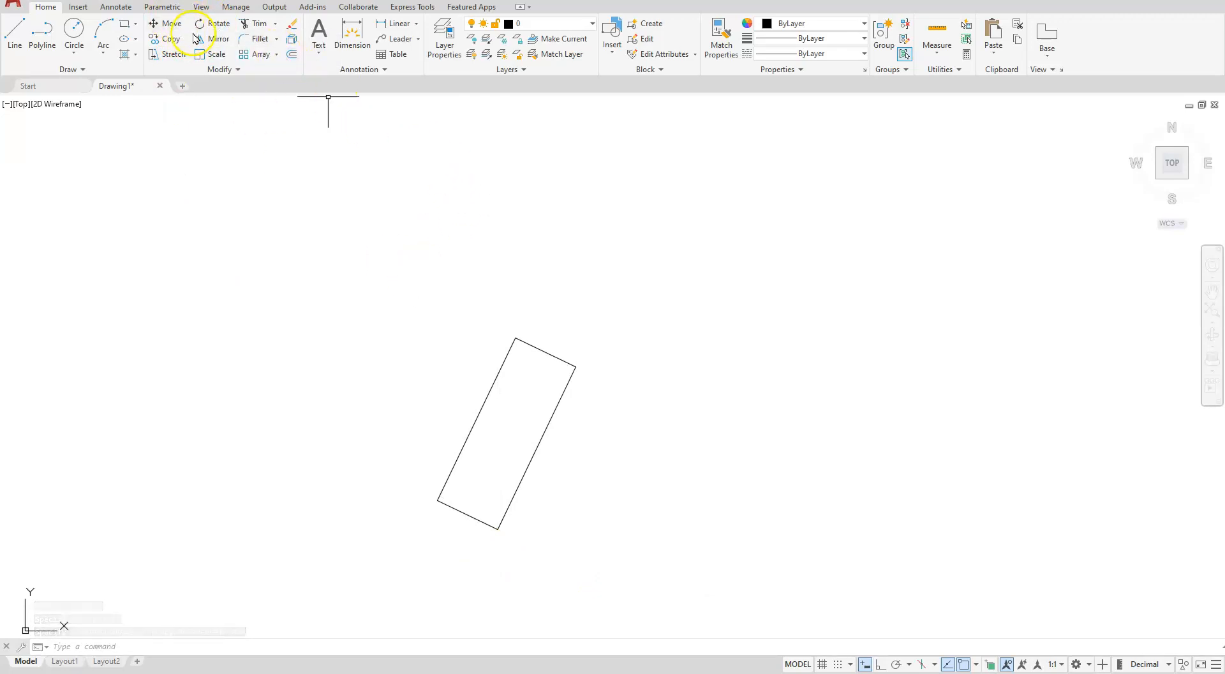
Mirror the tilted rectangle about a vertical line to its right, keeping the original
{"action": "left_click", "coordinate": [214, 39]}
{"action": "left_click", "coordinate": [654, 283]}
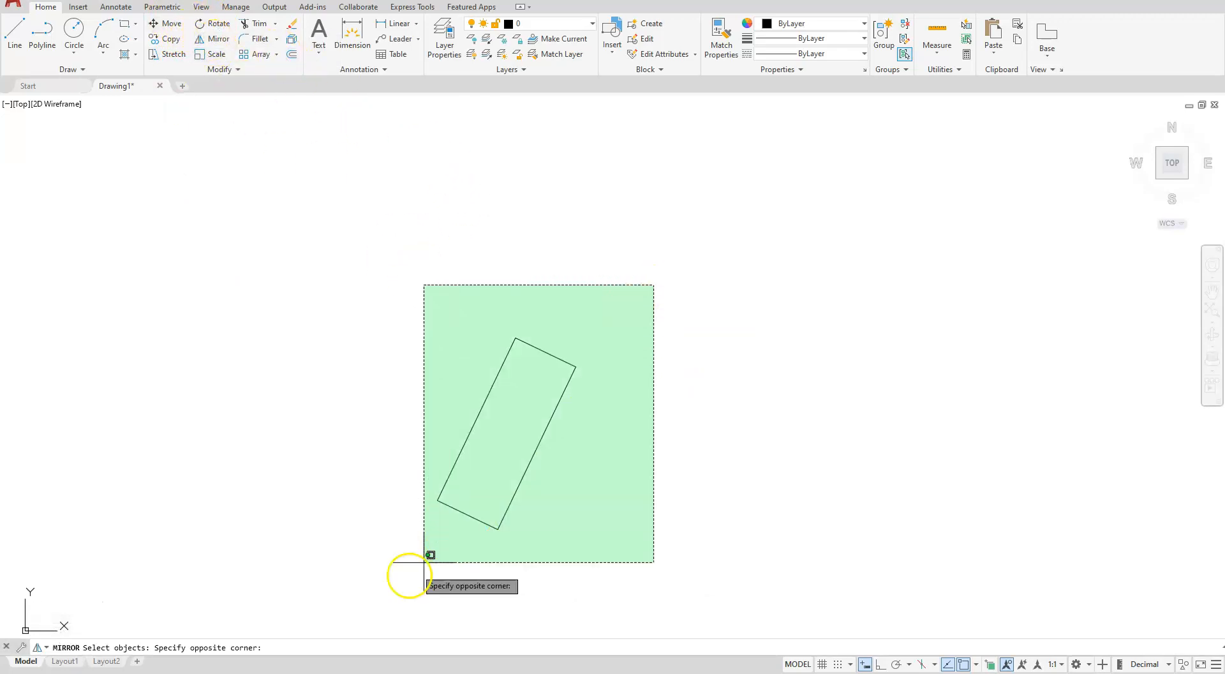
{"action": "left_click", "coordinate": [410, 572]}
{"action": "key", "text": "Return"}
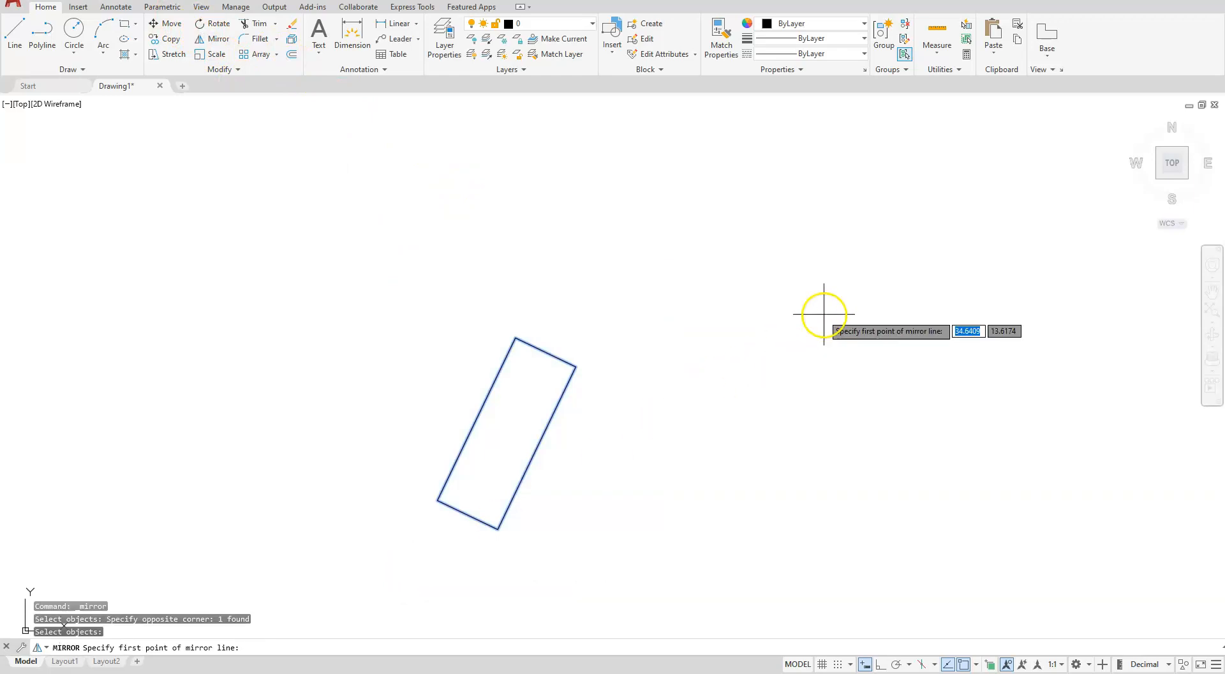
{"action": "left_click", "coordinate": [792, 296]}
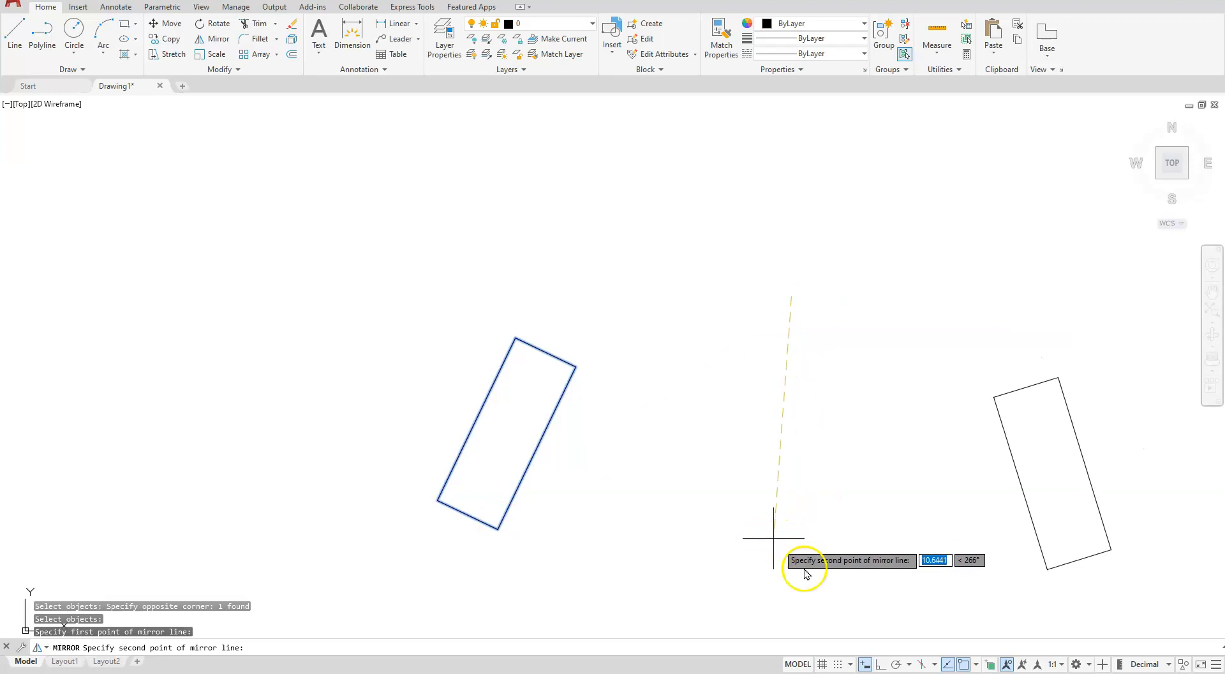
{"action": "left_click", "coordinate": [880, 664]}
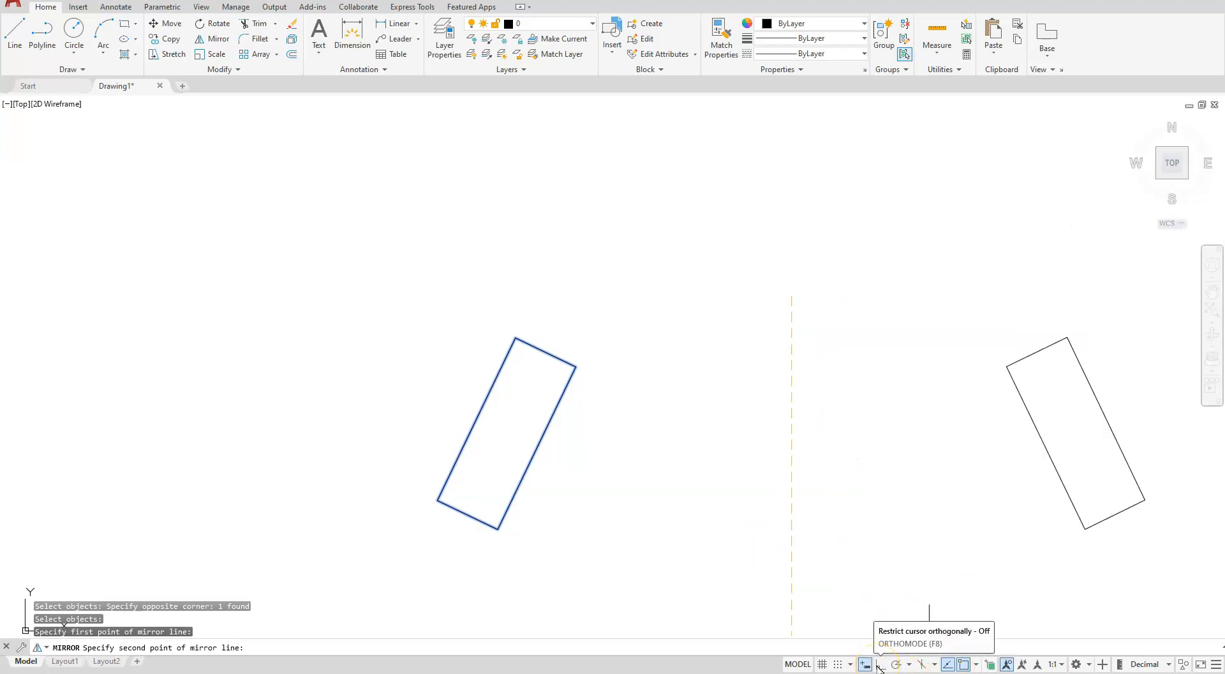
{"action": "left_click", "coordinate": [807, 537]}
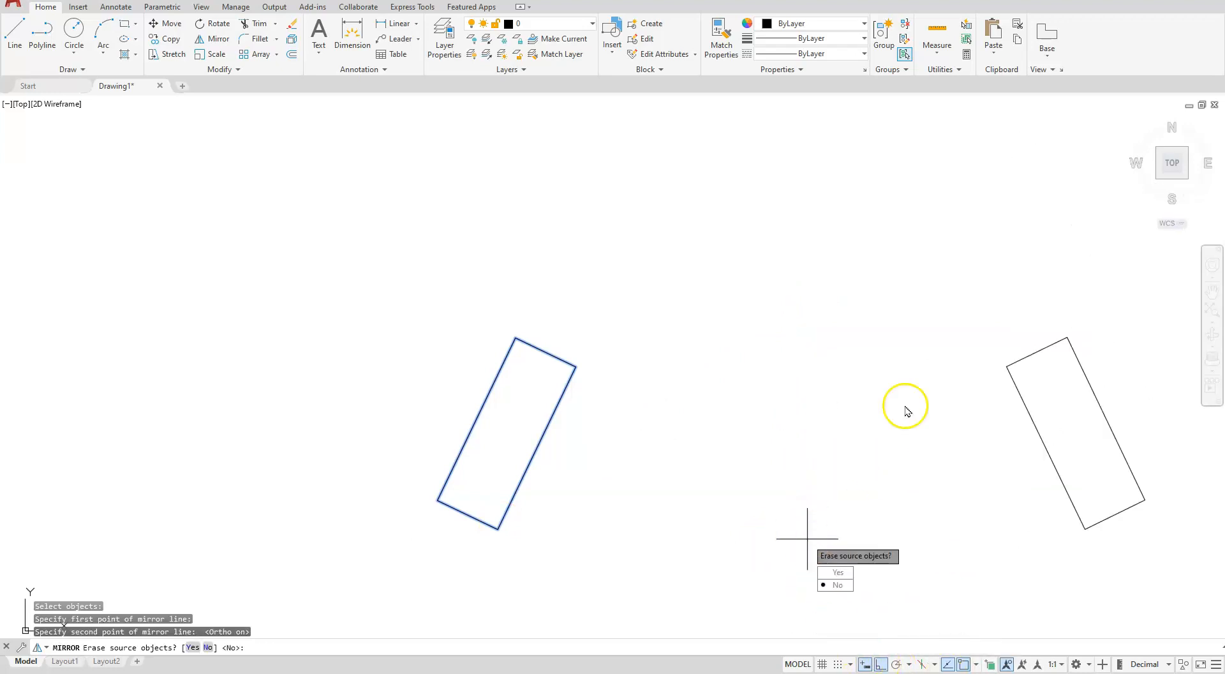
{"action": "key", "text": "Return"}
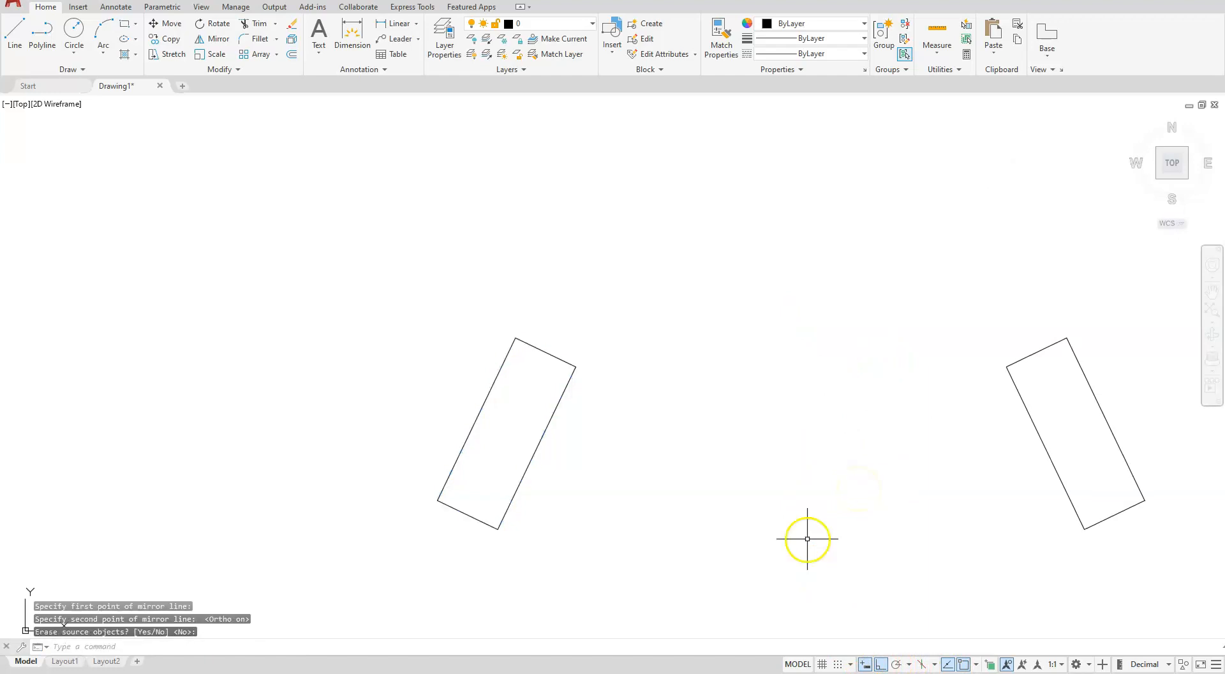
Constrain the left rectangle's left long edge and top edge to be perpendicular
{"action": "mouse_move", "coordinate": [667, 545]}
{"action": "middle_mouse_down"}
{"action": "mouse_move", "coordinate": [489, 547]}
{"action": "mouse_move", "coordinate": [451, 493]}
{"action": "middle_mouse_up"}
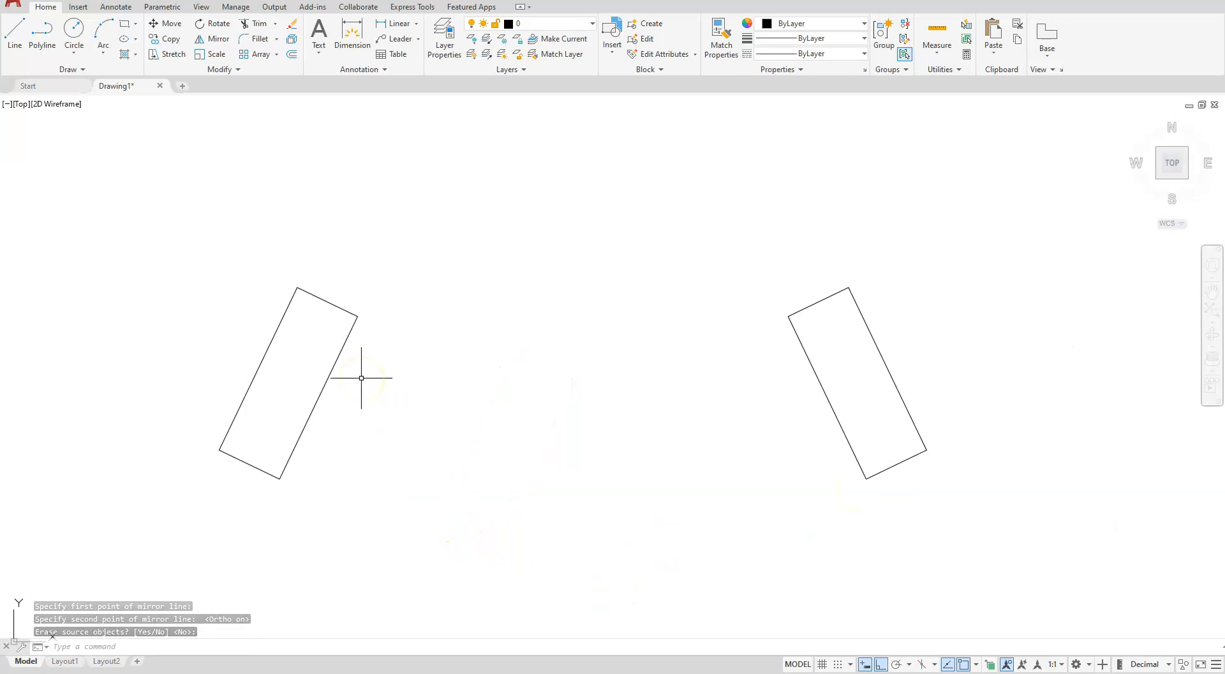
{"action": "left_click", "coordinate": [161, 7]}
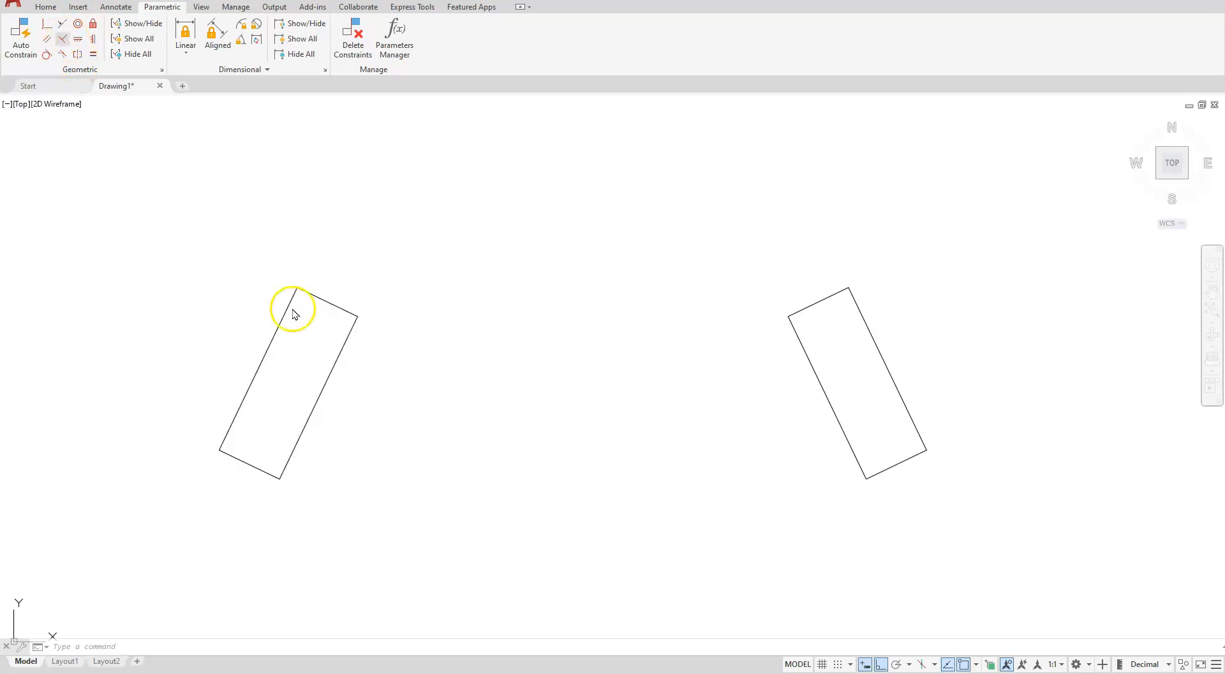
{"action": "left_click", "coordinate": [62, 39]}
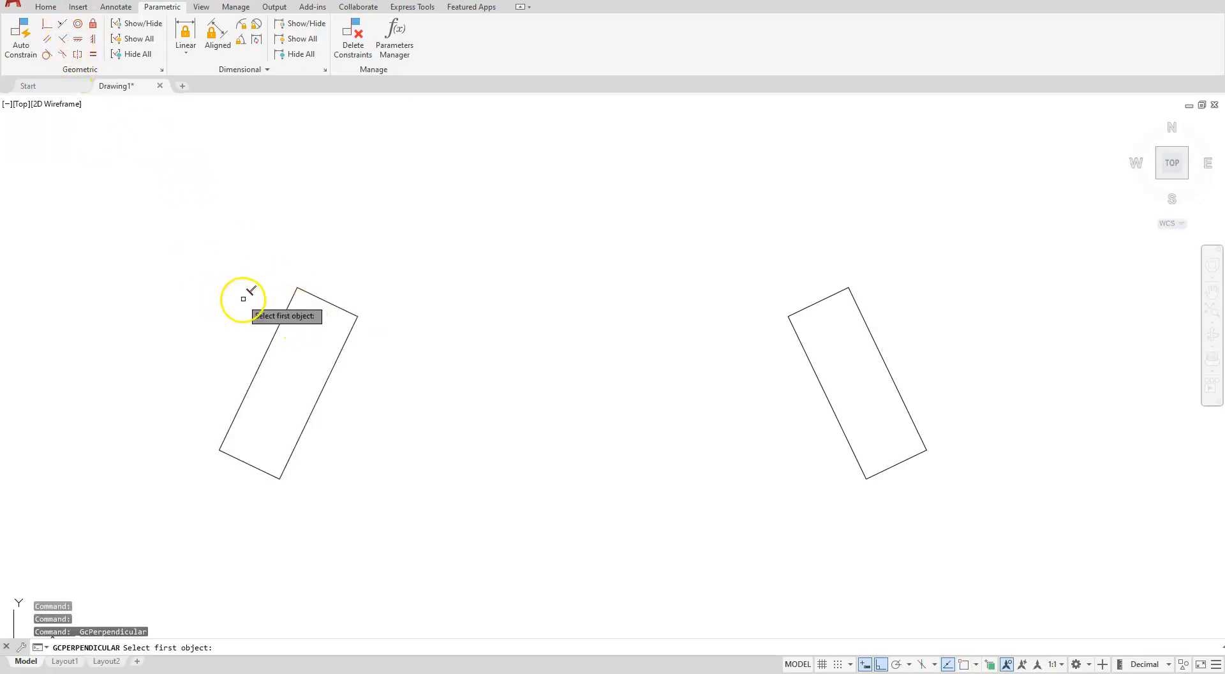
{"action": "left_click", "coordinate": [288, 308]}
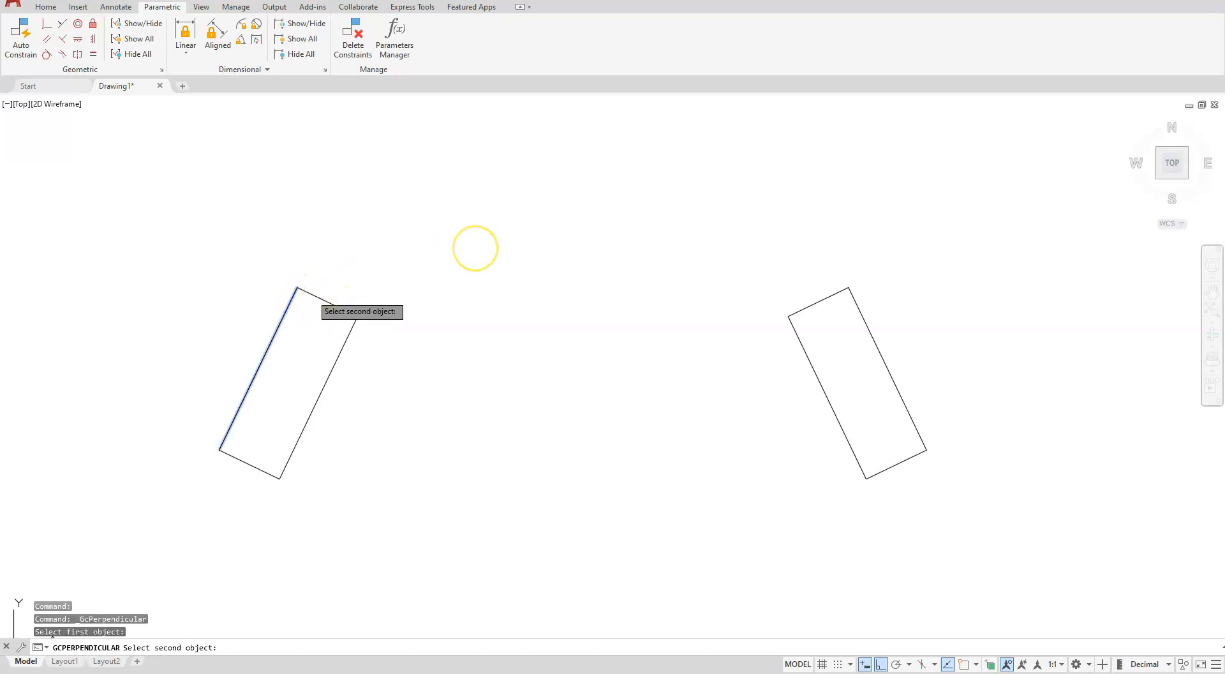
{"action": "left_click", "coordinate": [307, 287]}
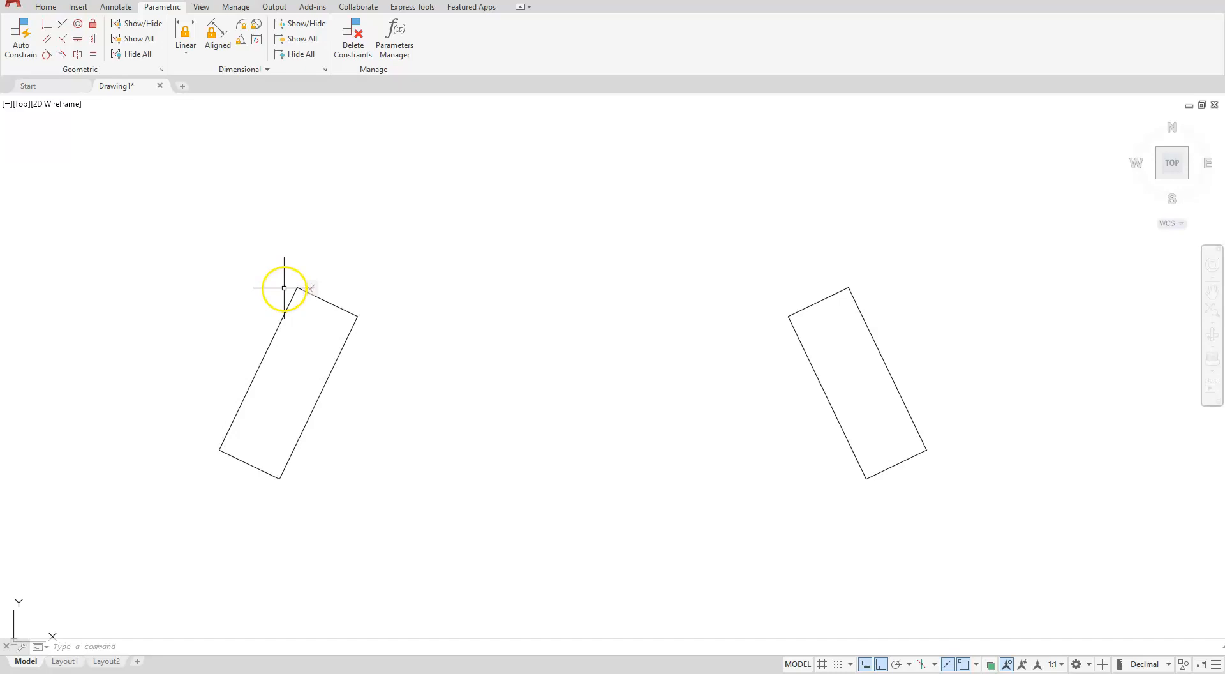
Constrain the left rectangle's top edge and right edge to be perpendicular
{"action": "left_click", "coordinate": [63, 41]}
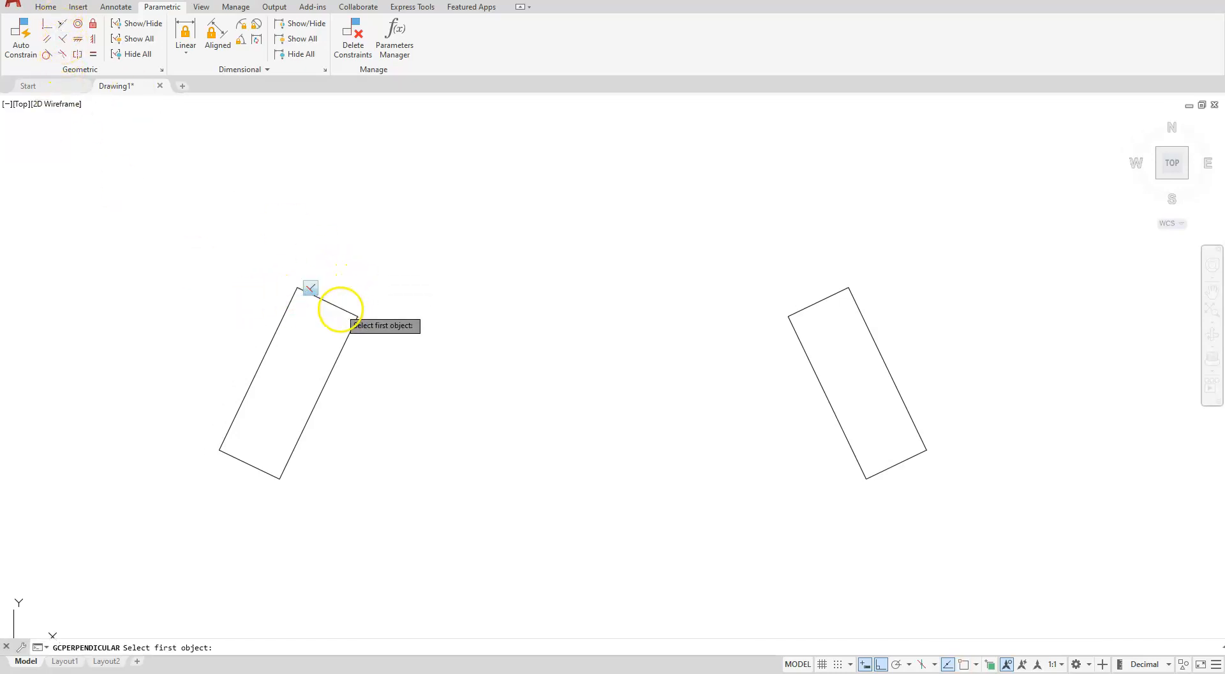
{"action": "left_click", "coordinate": [340, 308]}
{"action": "left_click", "coordinate": [345, 336]}
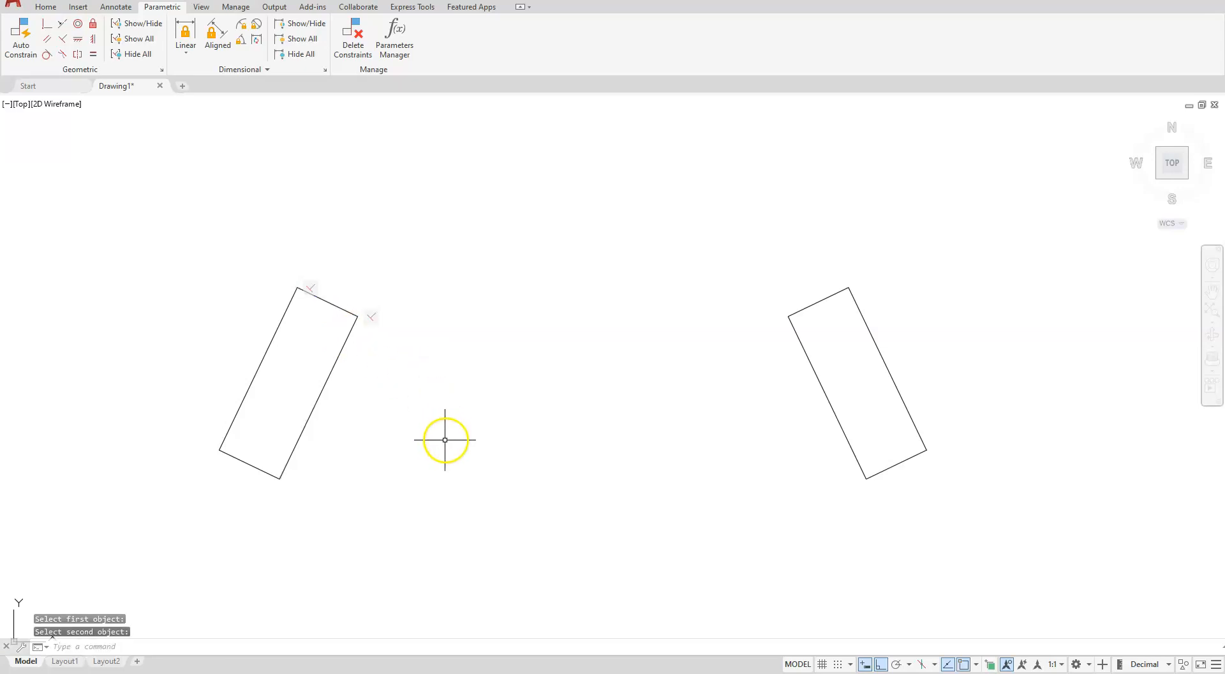
Constrain the left rectangle's right edge and bottom edge to be perpendicular
{"action": "left_click", "coordinate": [64, 39]}
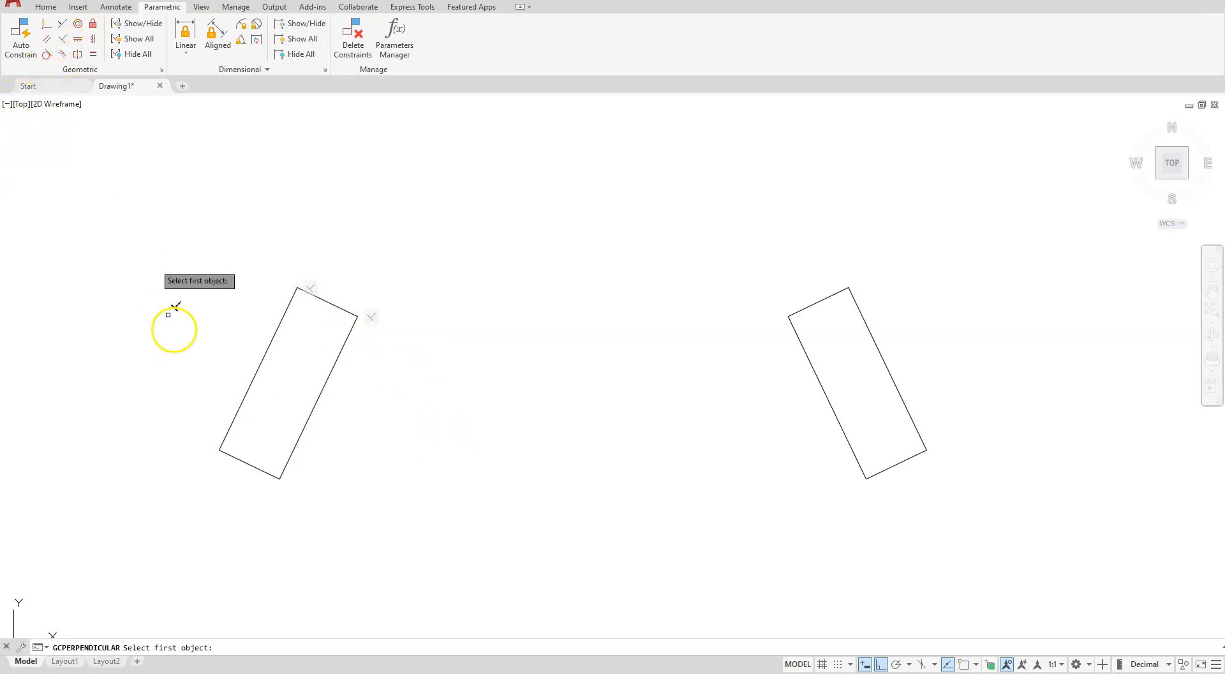
{"action": "left_click", "coordinate": [295, 437]}
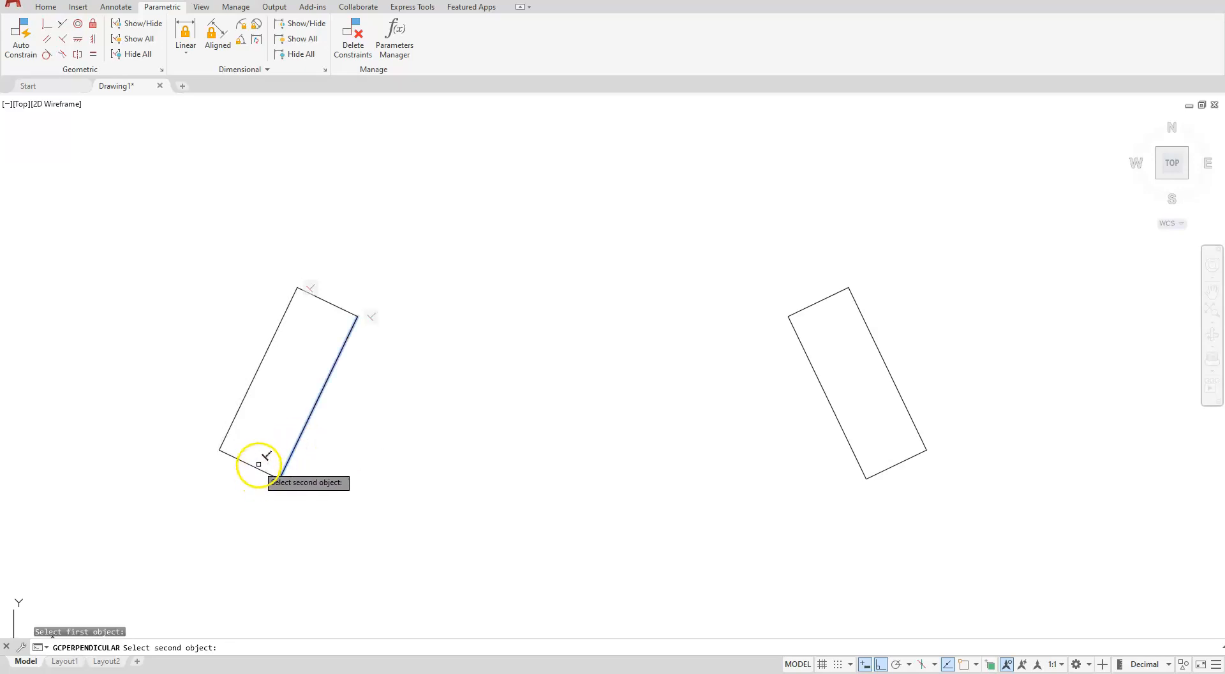
{"action": "left_click", "coordinate": [259, 464]}
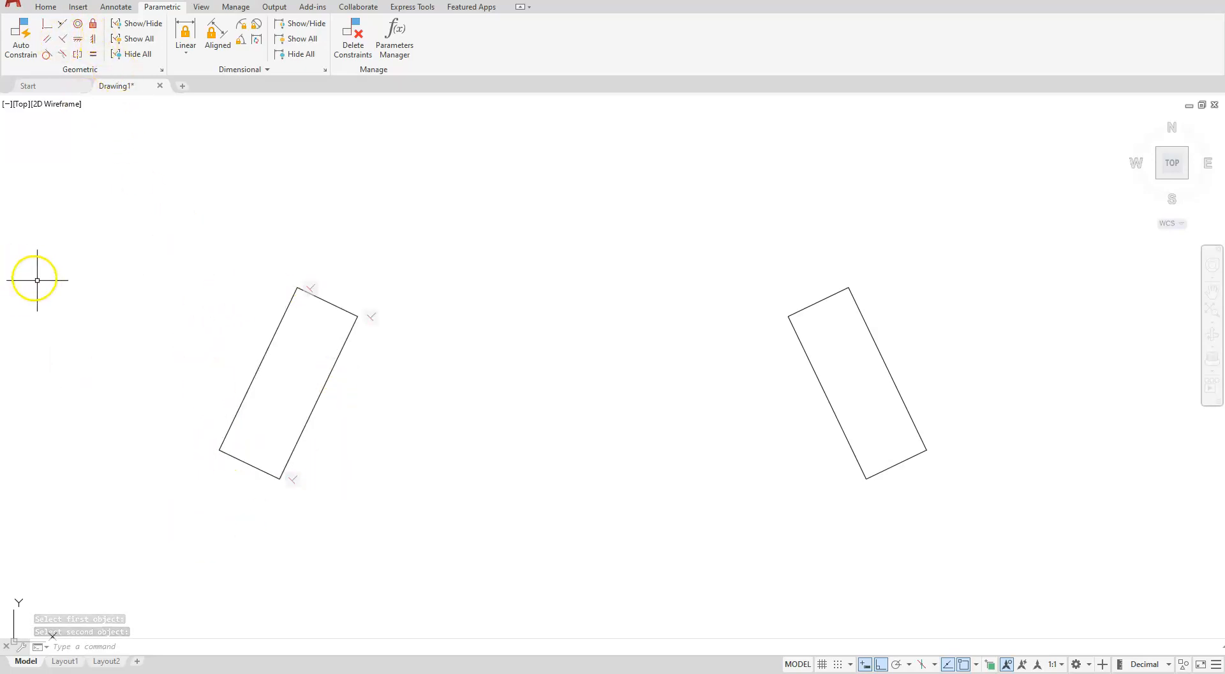
Try to constrain the left rectangle's bottom edge and left edge to be perpendicular
{"action": "left_click", "coordinate": [63, 40]}
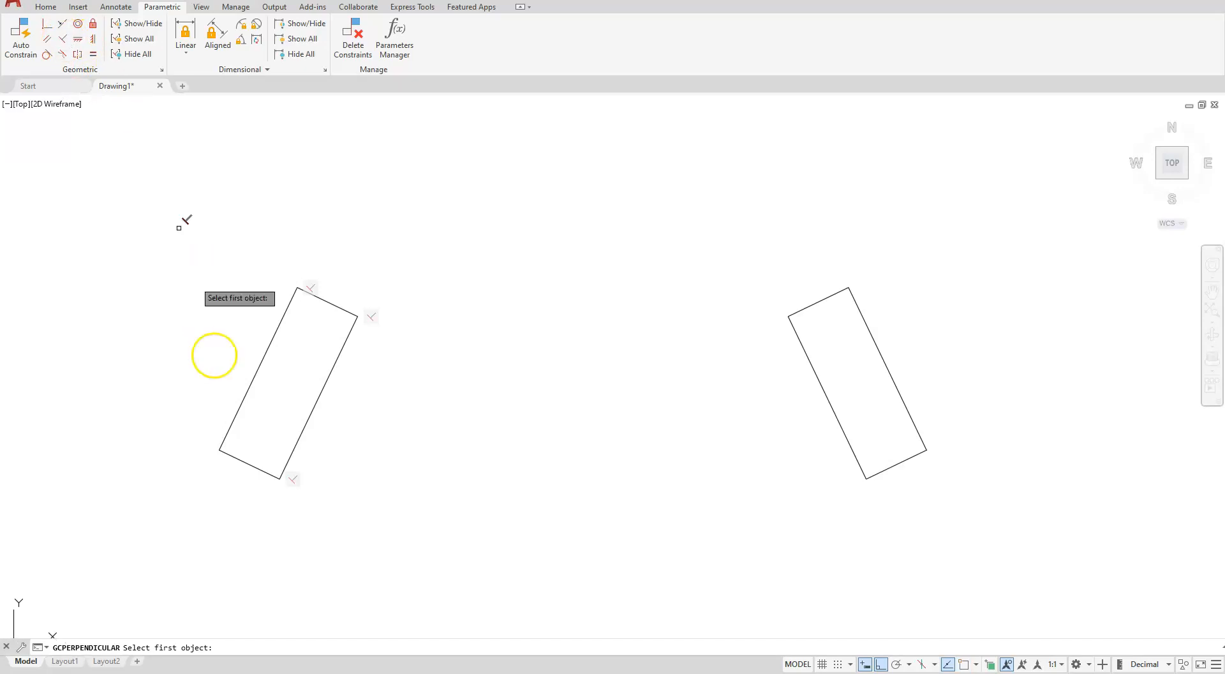
{"action": "left_click", "coordinate": [245, 462]}
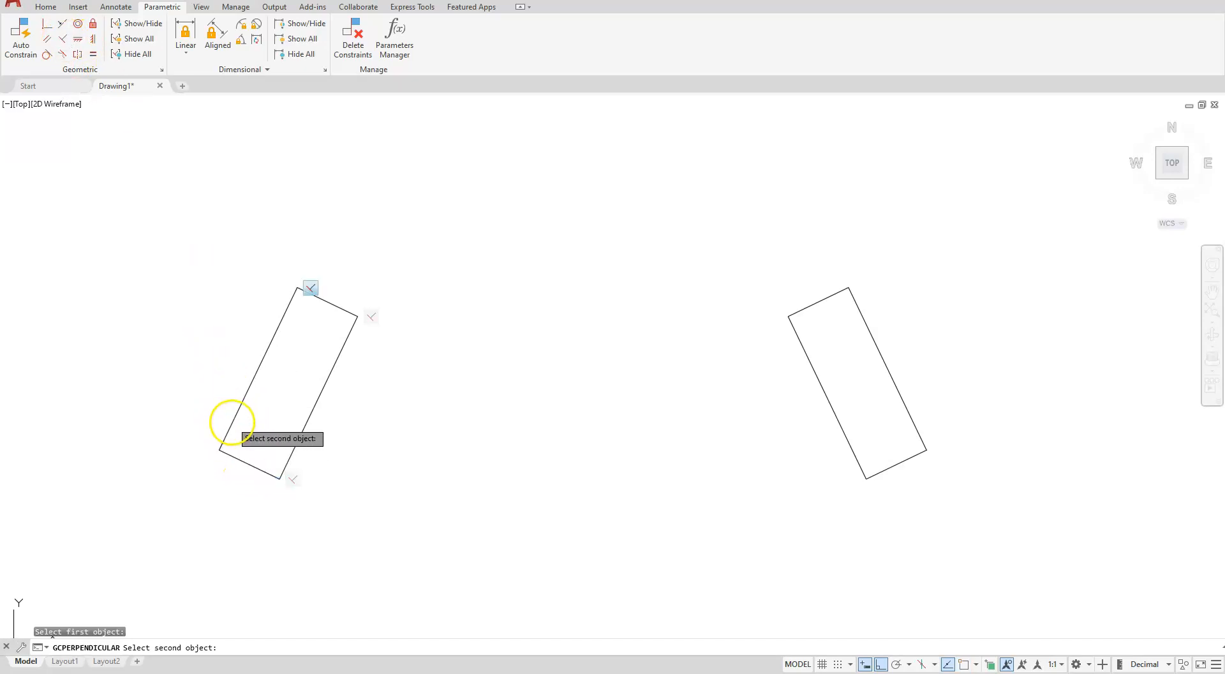
{"action": "left_click", "coordinate": [232, 421]}
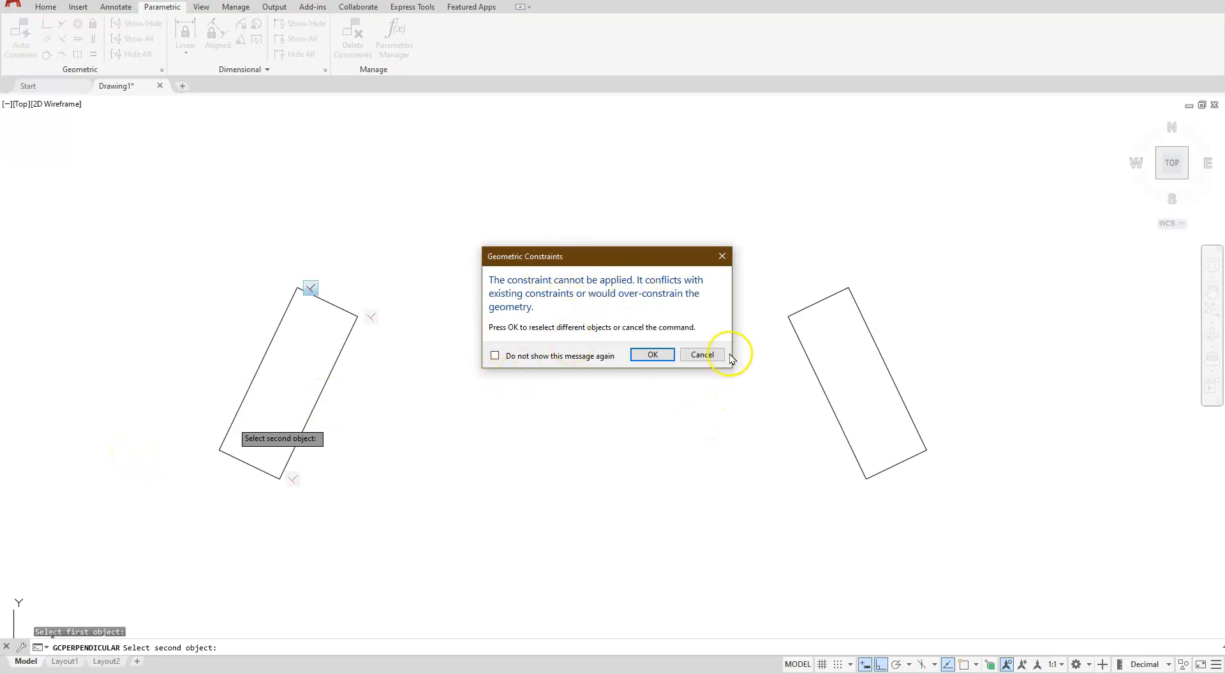
{"action": "left_click", "coordinate": [707, 355]}
{"action": "left_click", "coordinate": [520, 383]}
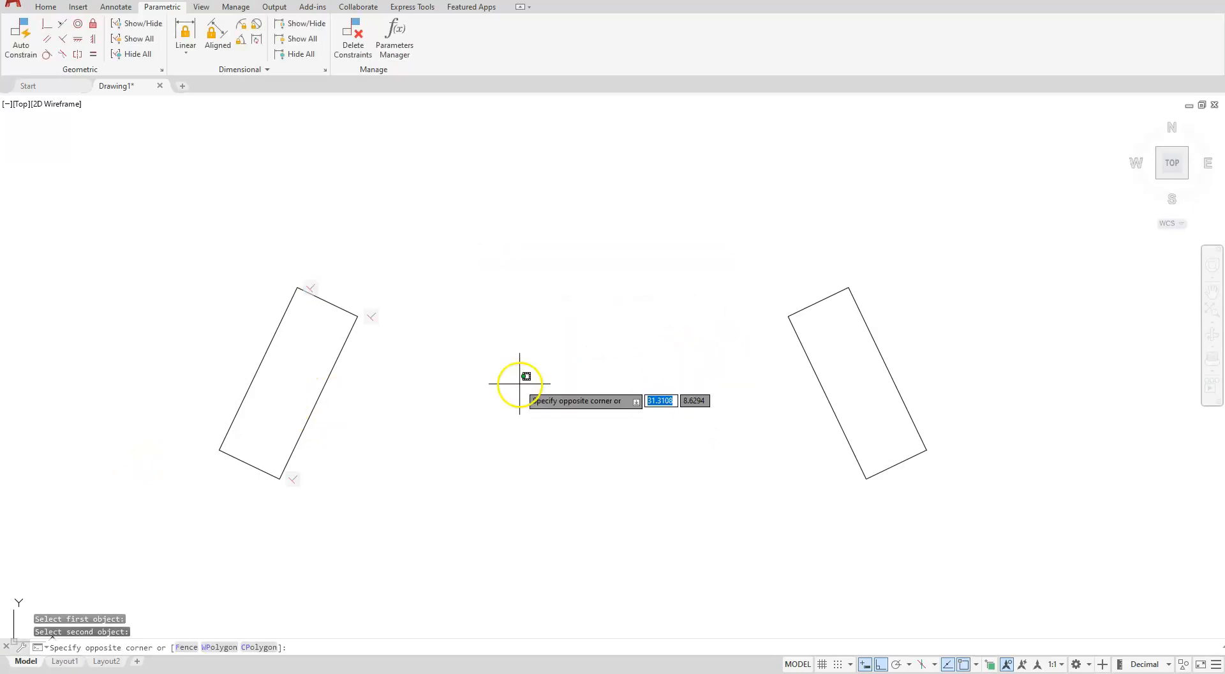
{"action": "left_click", "coordinate": [523, 490]}
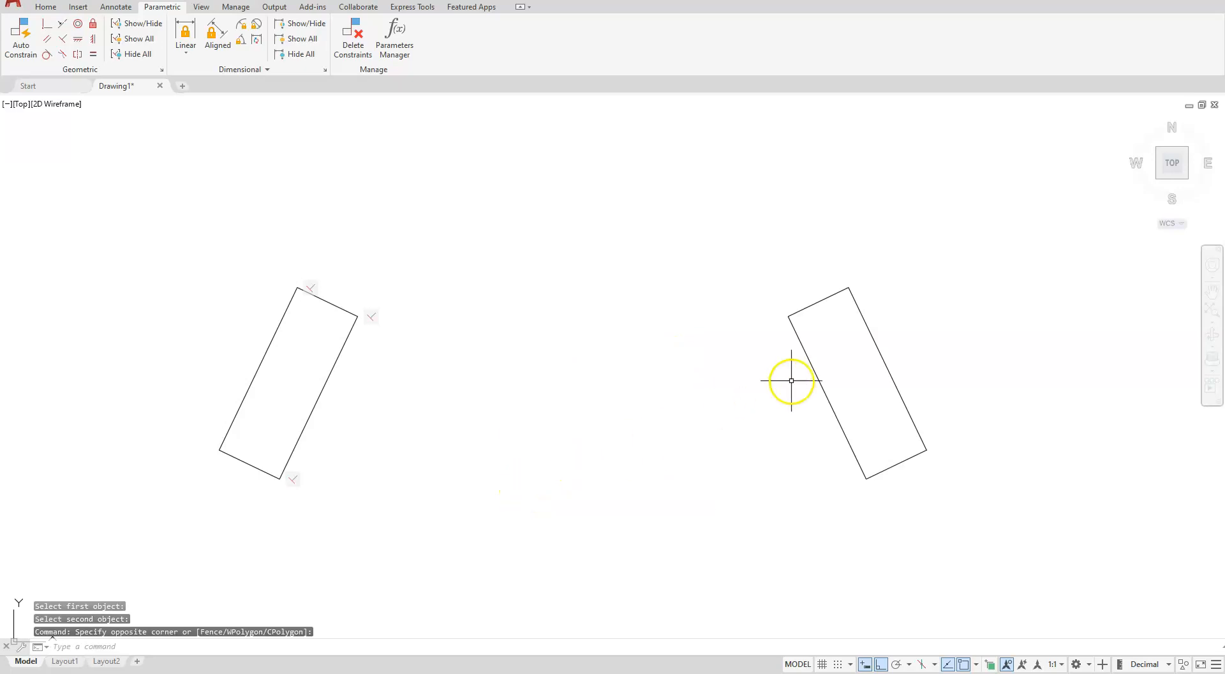
Constrain the right rectangle's left long edge and top edge to be perpendicular
{"action": "left_click", "coordinate": [65, 40]}
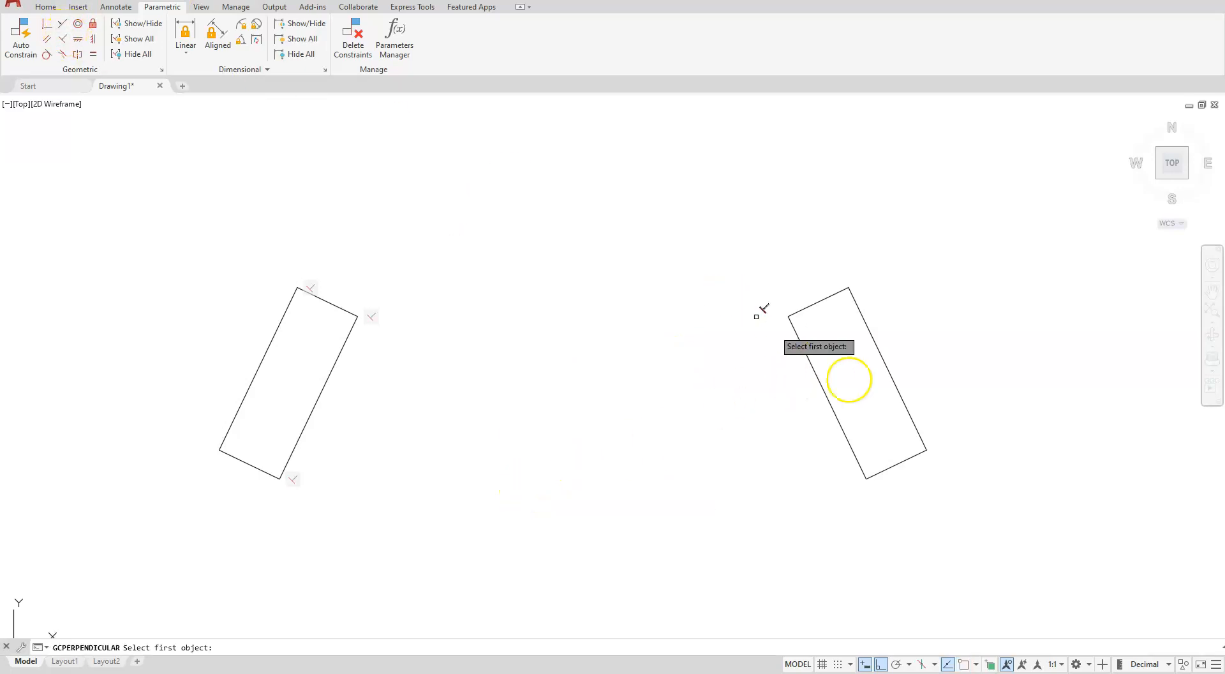
{"action": "left_click", "coordinate": [794, 336]}
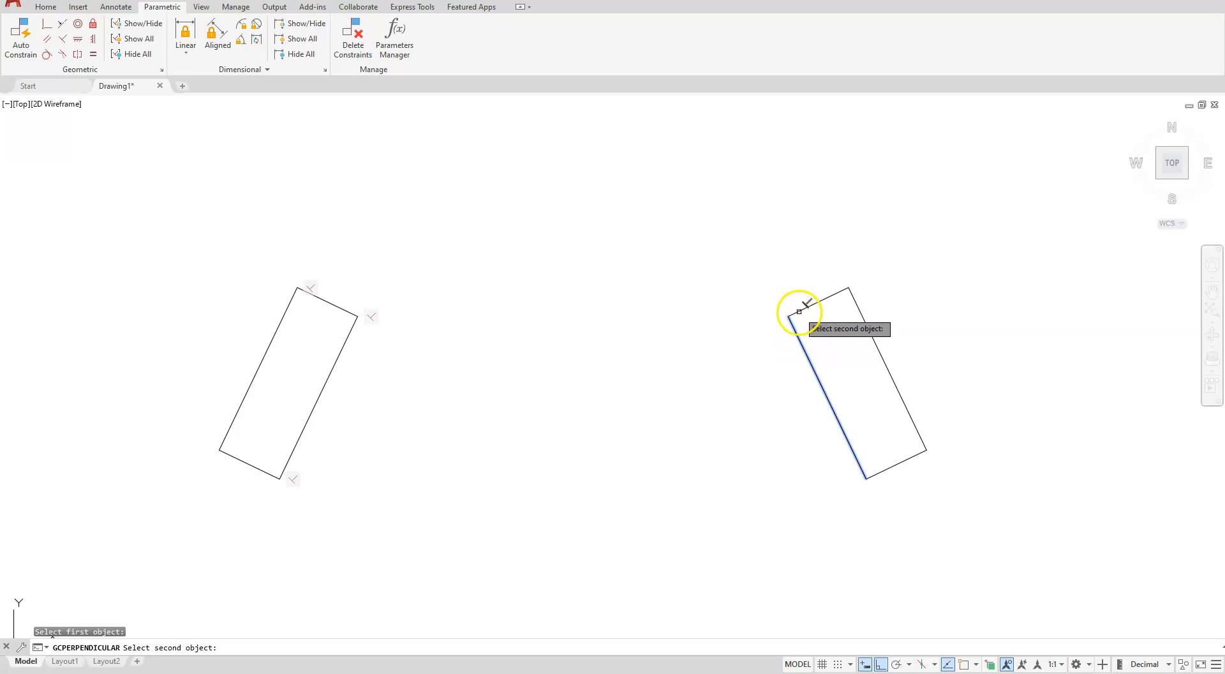
{"action": "left_click", "coordinate": [798, 310]}
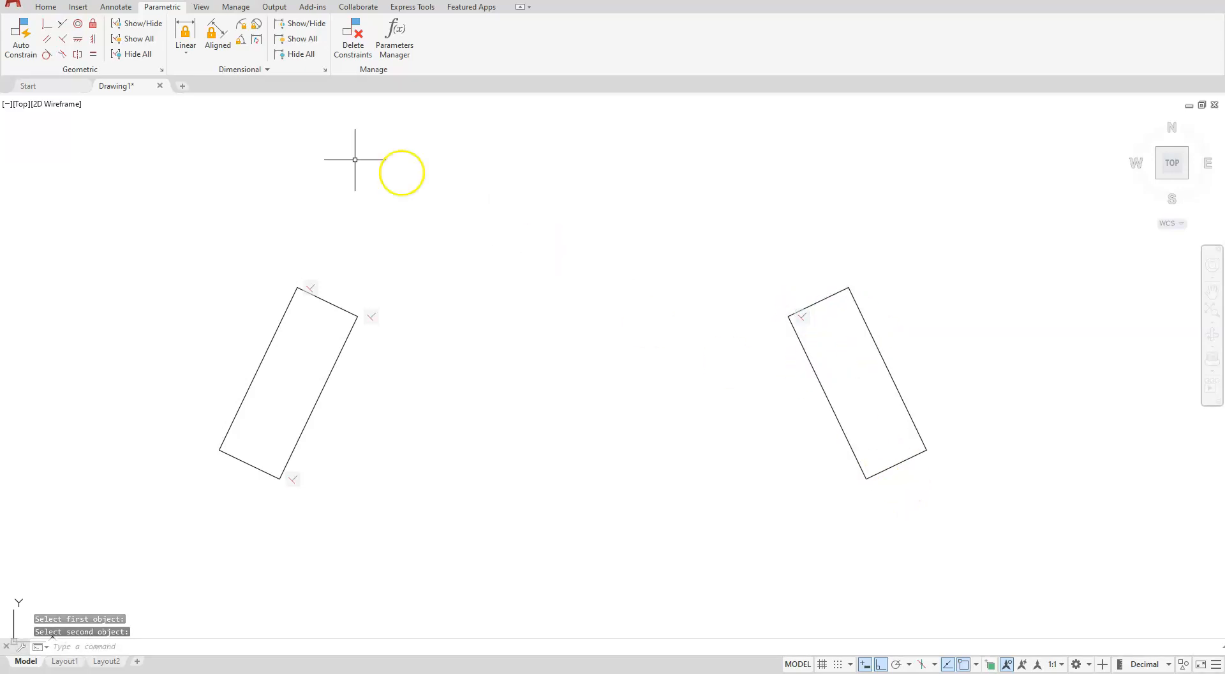
Constrain the right rectangle's top edge and right edge to be perpendicular
{"action": "left_click", "coordinate": [62, 39]}
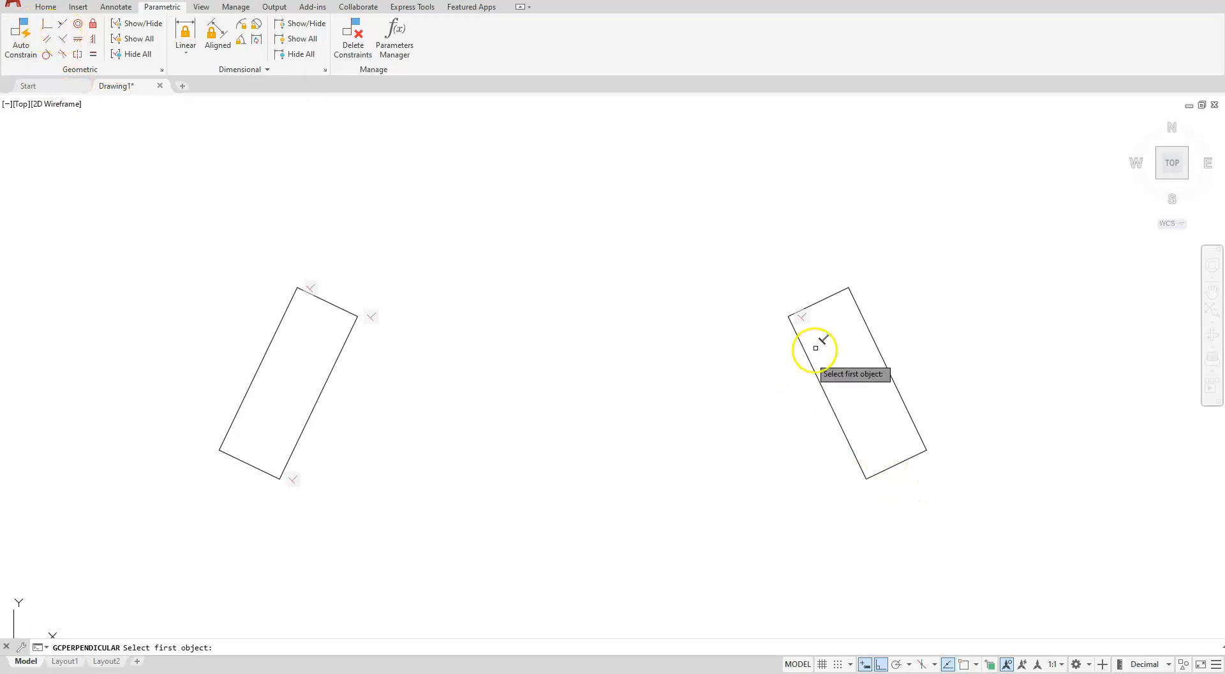
{"action": "left_click", "coordinate": [841, 291]}
{"action": "left_click", "coordinate": [859, 307]}
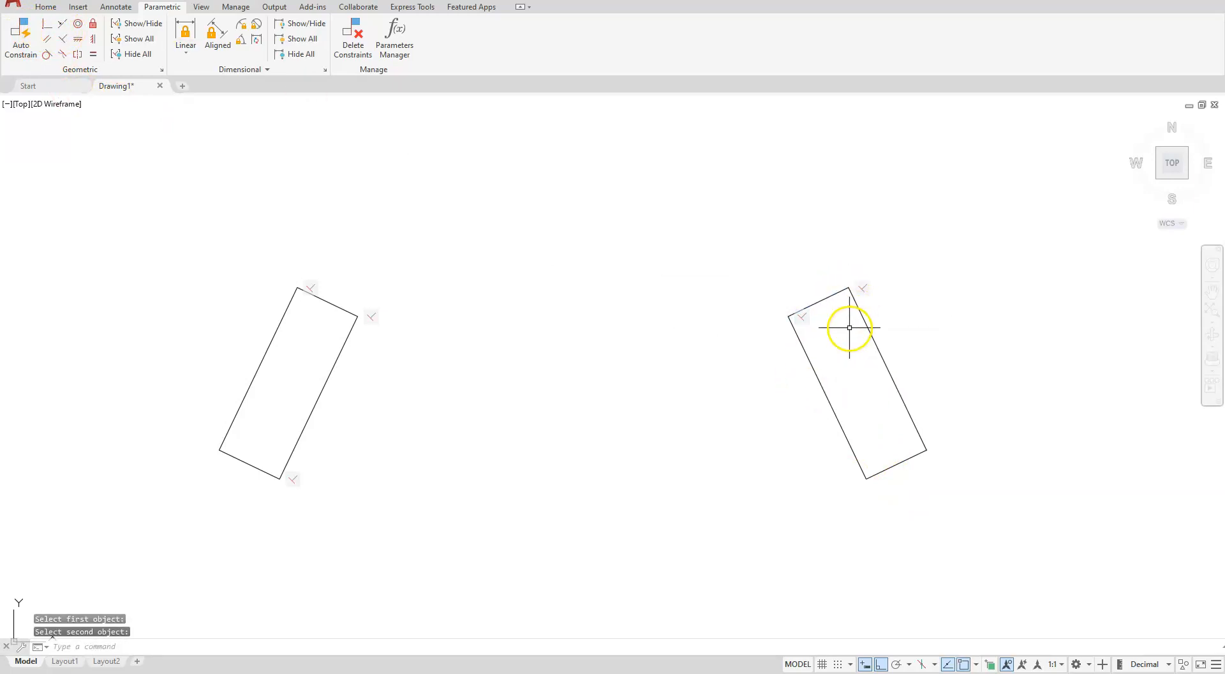
Constrain the right rectangle's right long edge and bottom edge to be perpendicular
{"action": "left_click", "coordinate": [67, 40]}
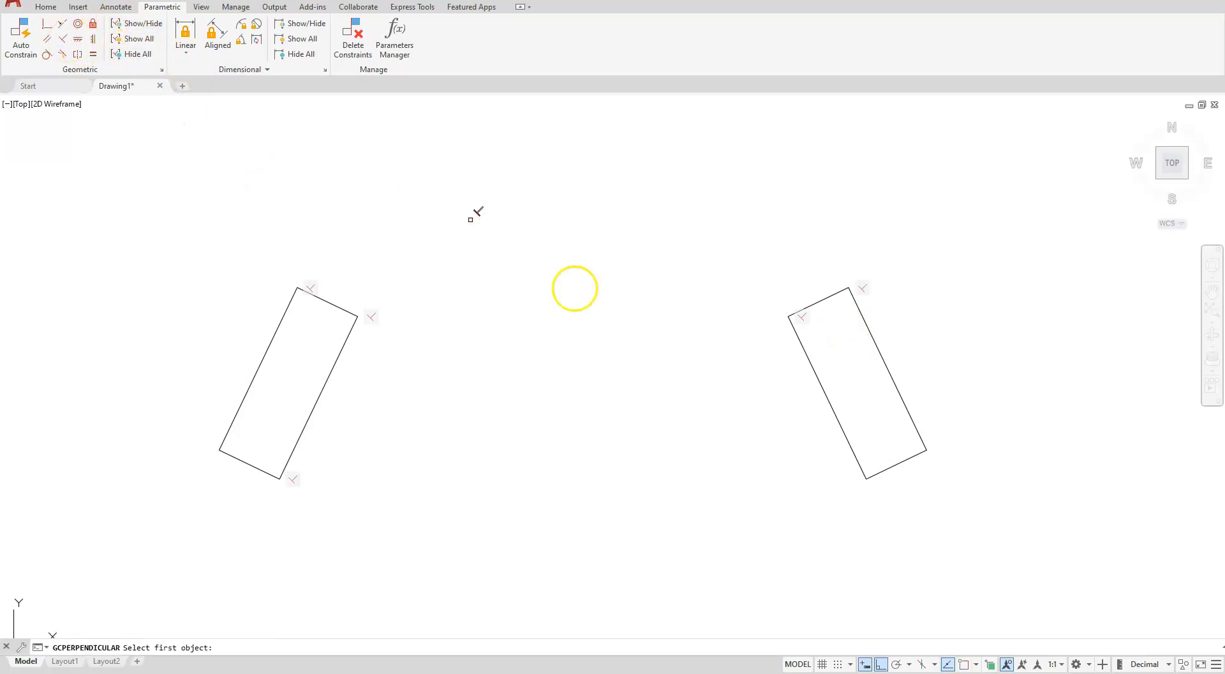
{"action": "left_click", "coordinate": [914, 423]}
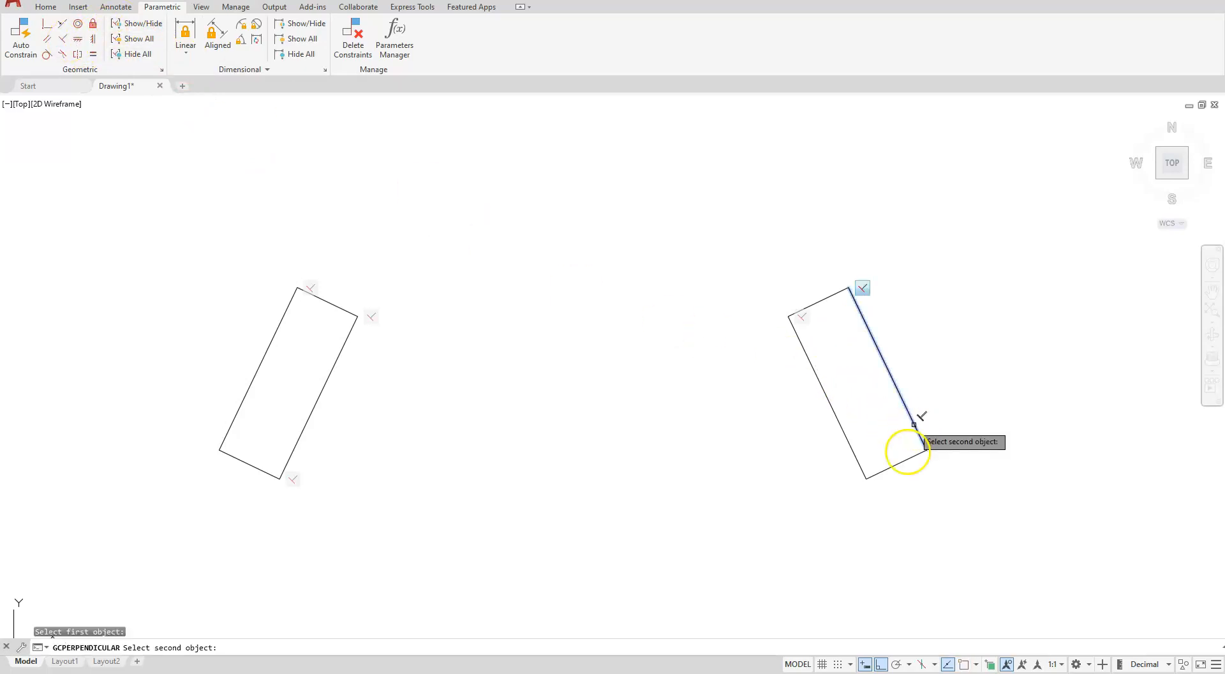
{"action": "left_click", "coordinate": [912, 456]}
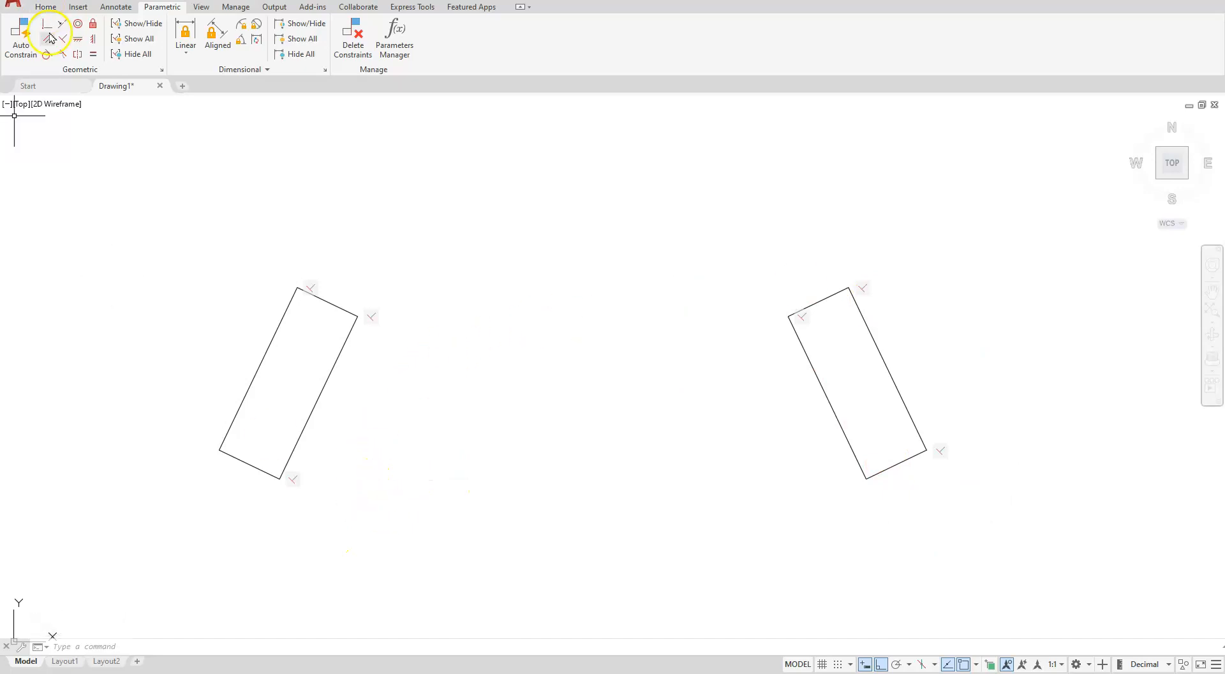
Draw a horizontal line about 21.7 units long below the two rectangles
{"action": "left_click", "coordinate": [47, 10]}
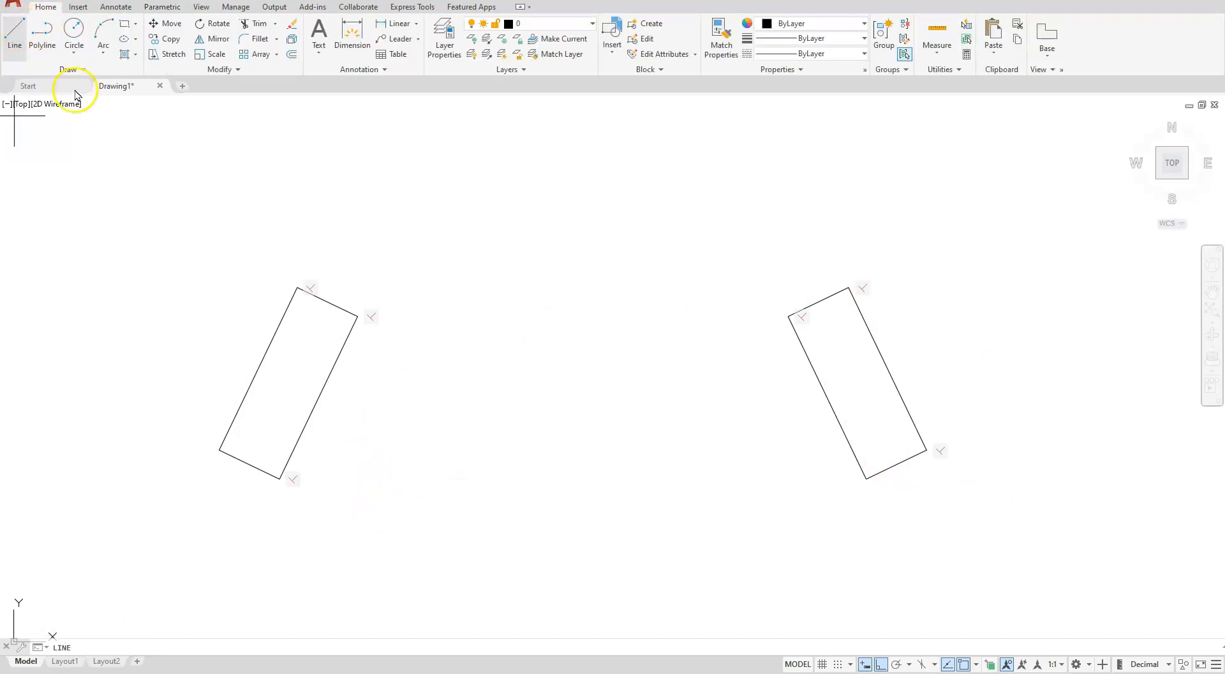
{"action": "left_click", "coordinate": [337, 532]}
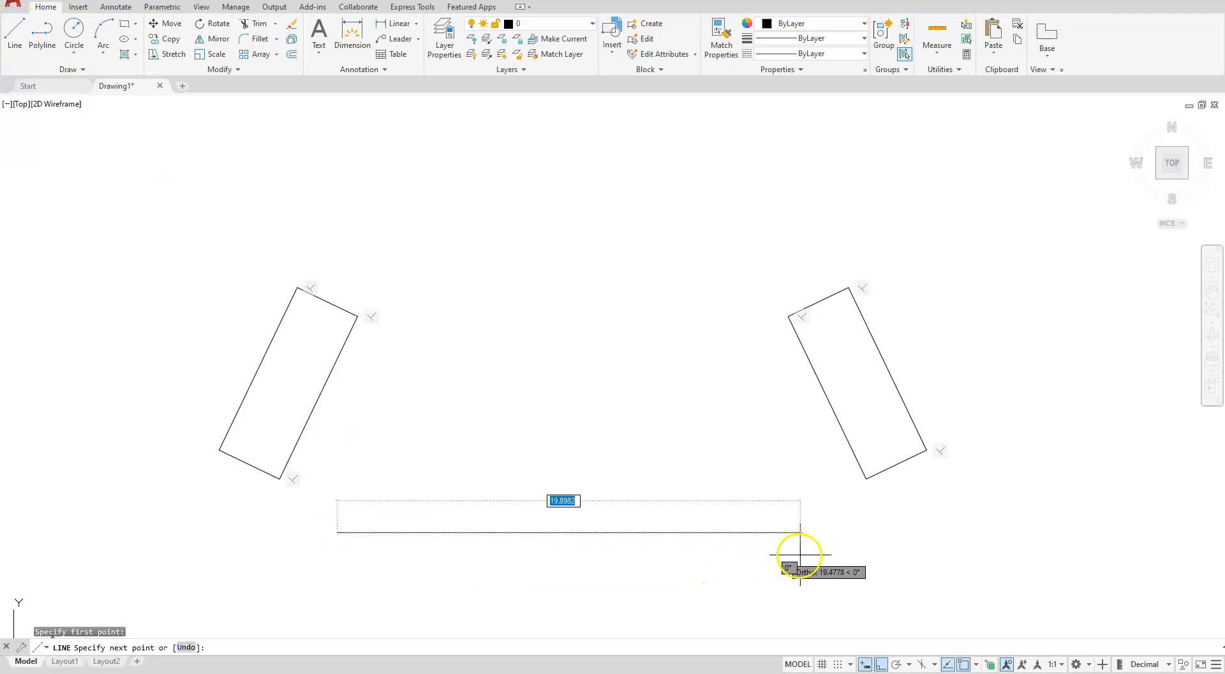
{"action": "left_click", "coordinate": [830, 554]}
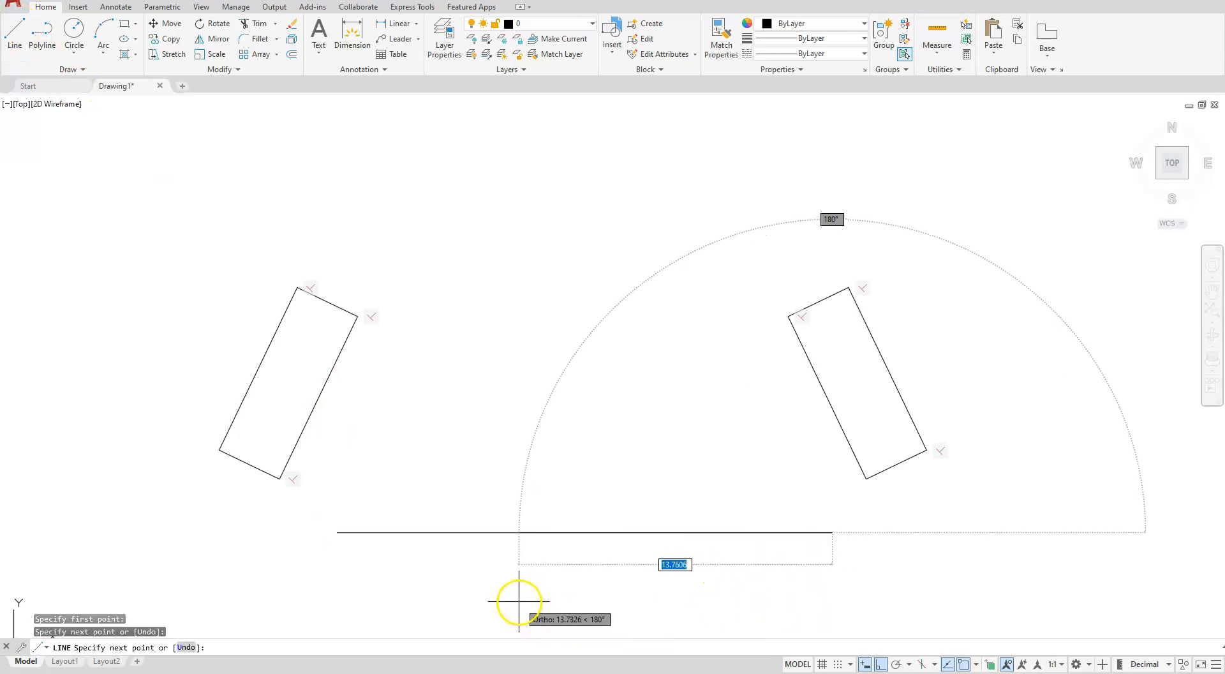
{"action": "key", "text": "Escape"}
{"action": "key", "text": "Escape"}
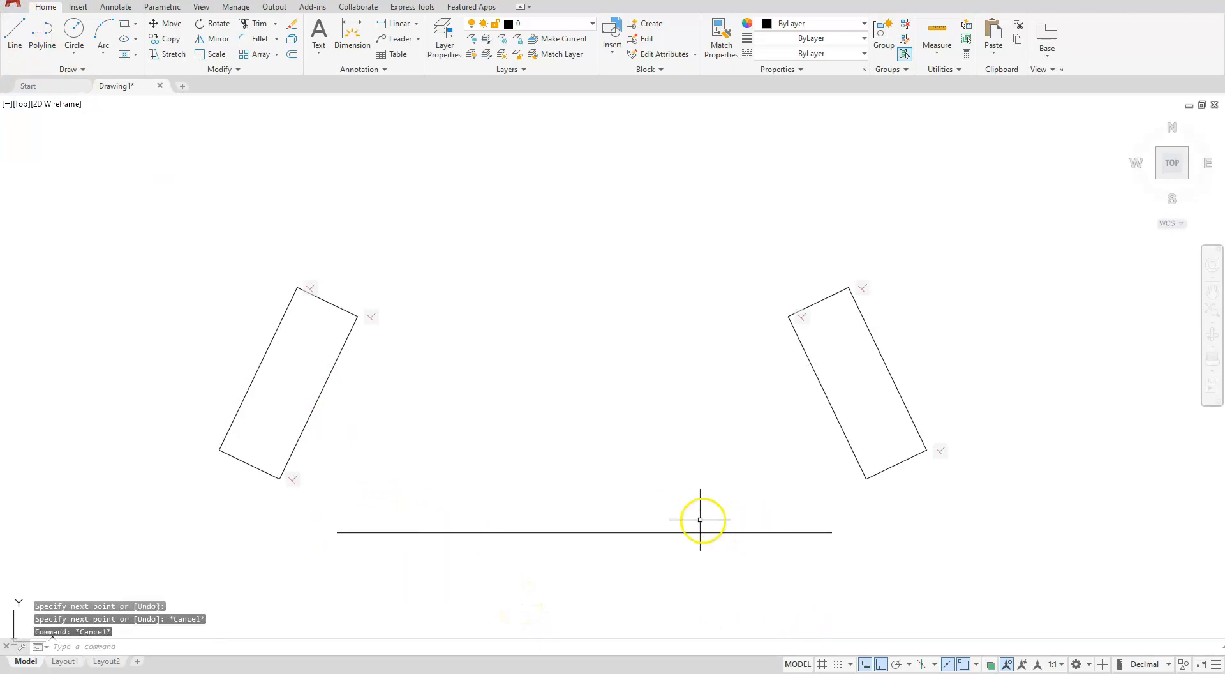
Add a linear dimensional constraint to the horizontal line and set its length to 78.75
{"action": "left_click", "coordinate": [163, 8]}
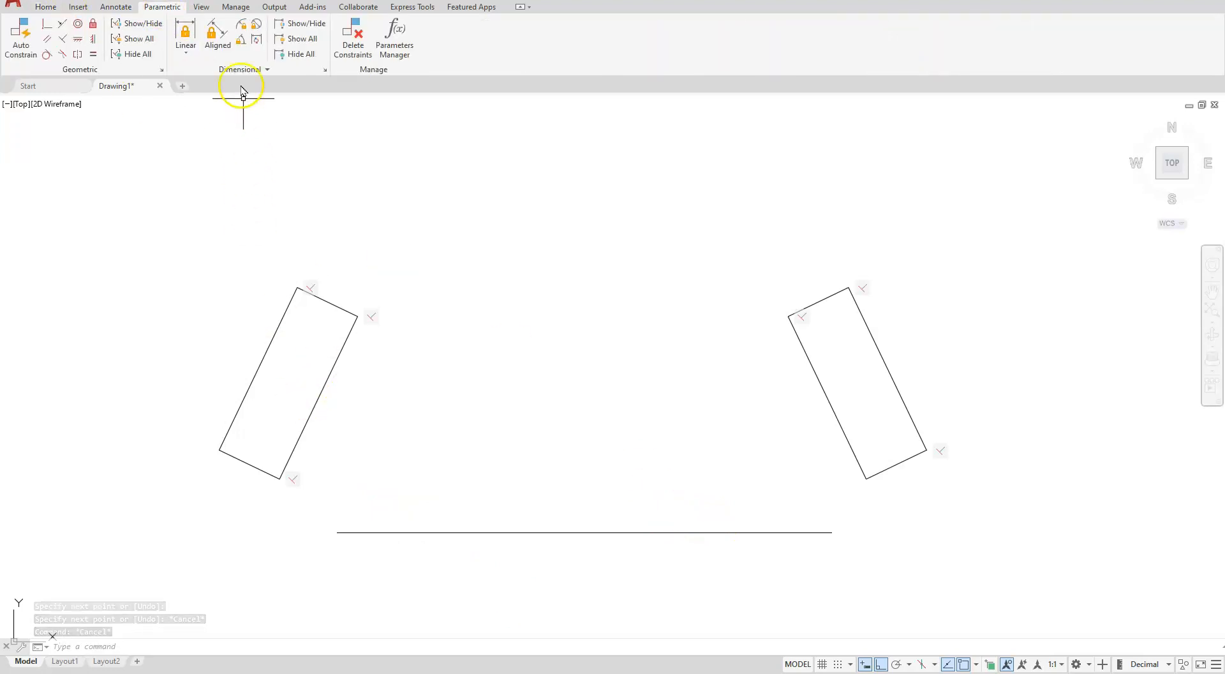
{"action": "left_click", "coordinate": [186, 32]}
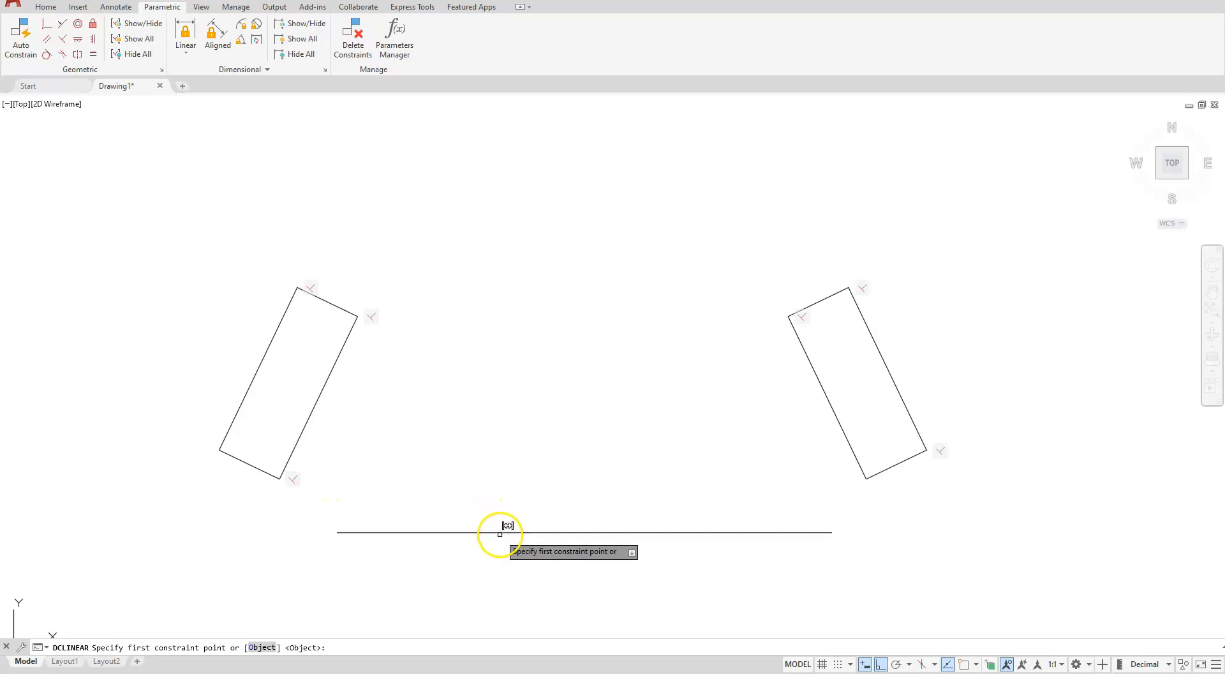
{"action": "right_click", "coordinate": [457, 455]}
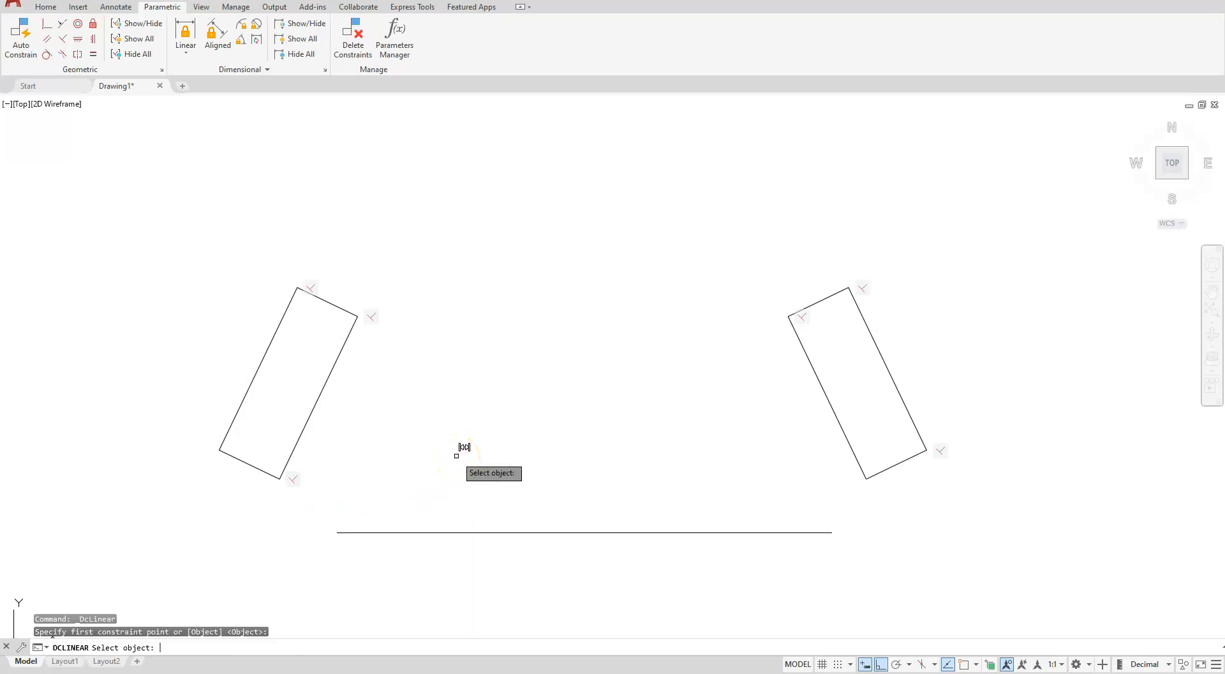
{"action": "left_click", "coordinate": [510, 533]}
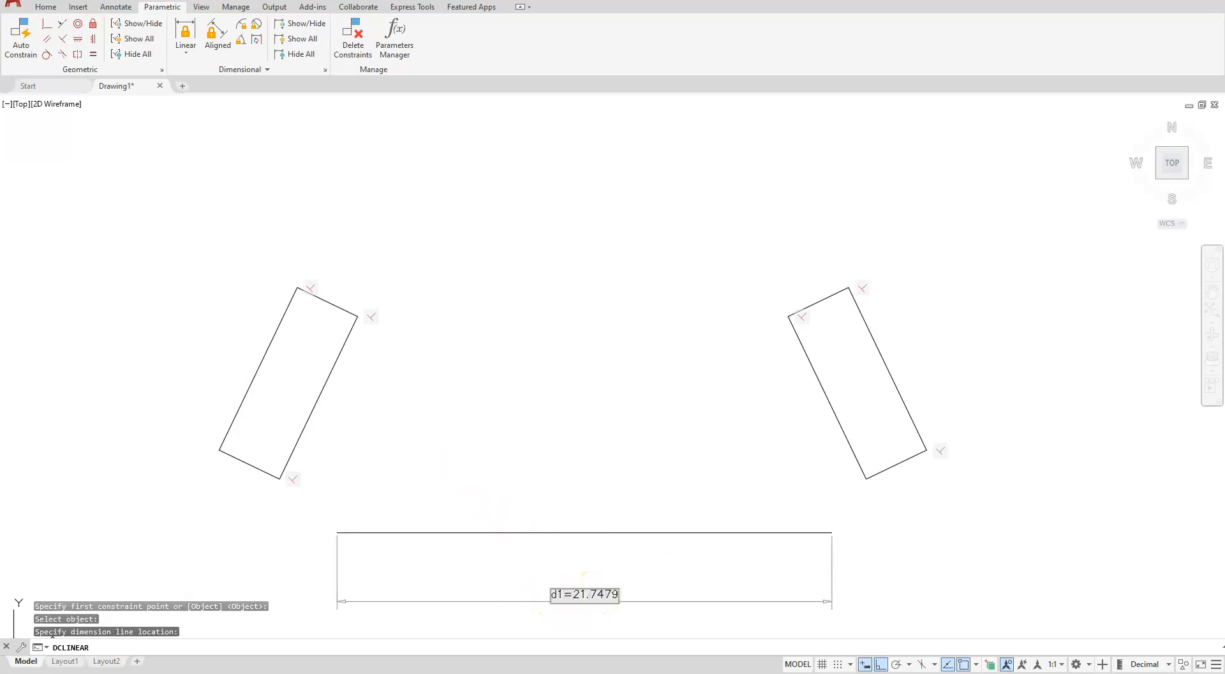
{"action": "left_click", "coordinate": [599, 596]}
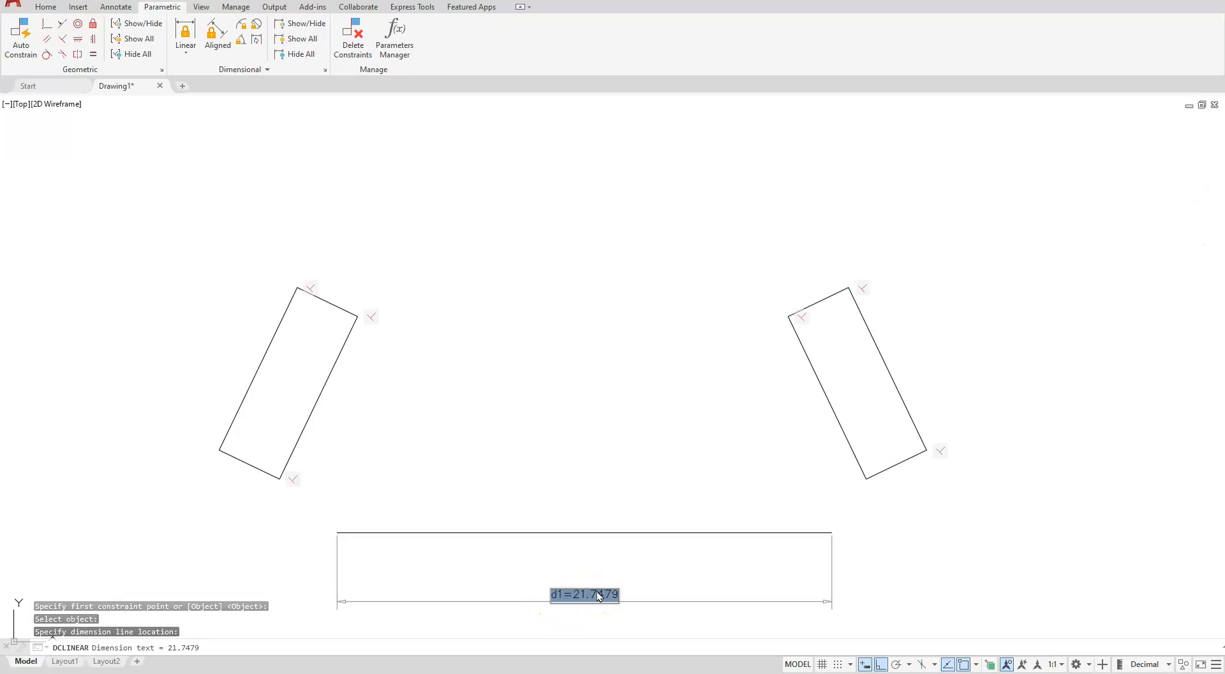
{"action": "type", "text": "78.7"}
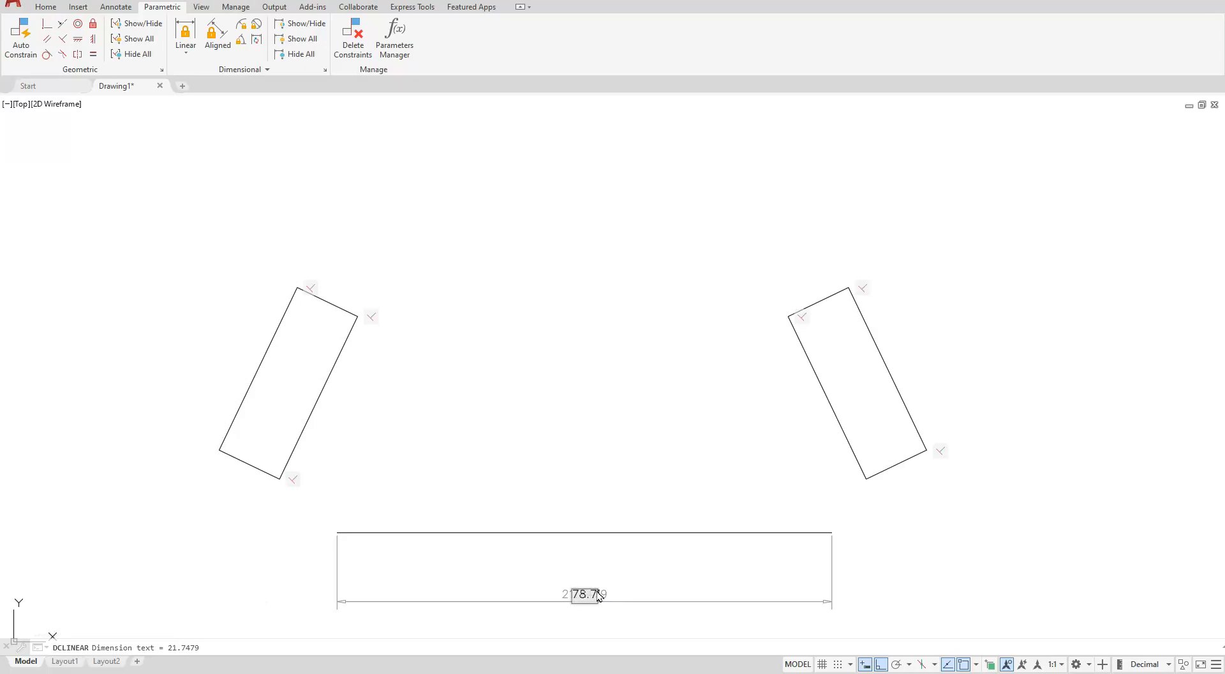
{"action": "type", "text": "5"}
{"action": "key", "text": "Return"}
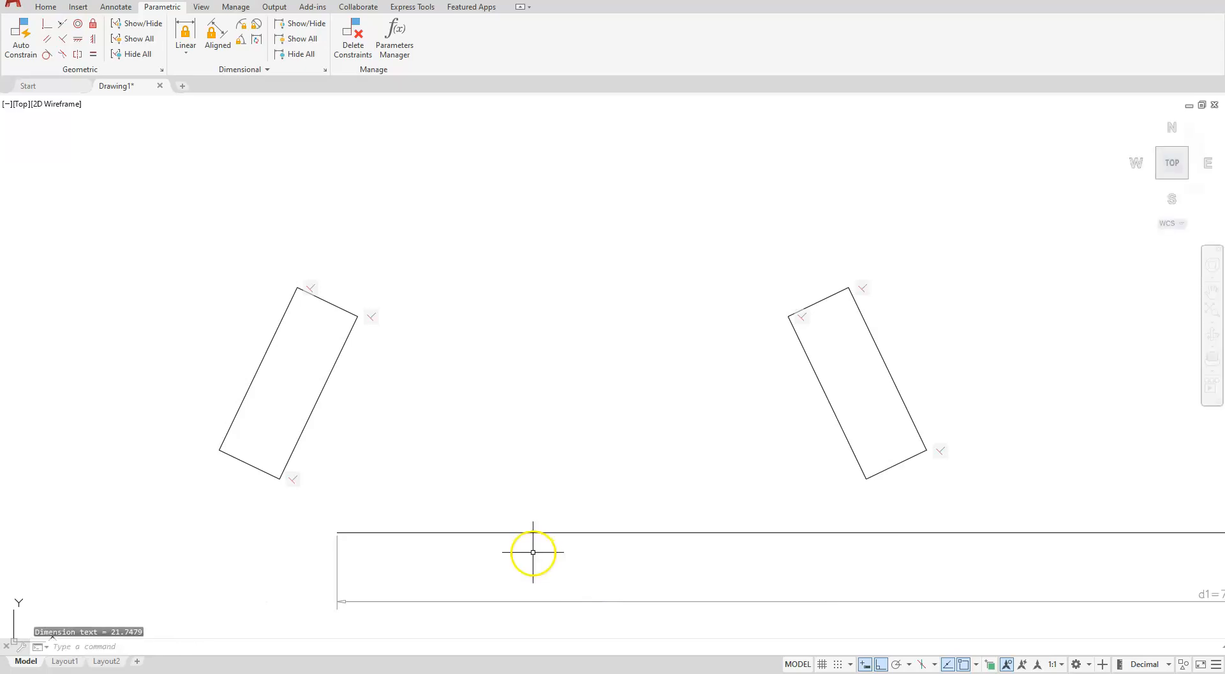
Apply a Fix constraint to the horizontal line's left endpoint
{"action": "scroll", "coordinate": [356, 505], "scroll_direction": "down", "scroll_amount": 4}
{"action": "middle_click_drag", "start_coordinate": [817, 556], "coordinate": [699, 591]}
{"action": "scroll", "coordinate": [307, 596], "scroll_direction": "up", "scroll_amount": 2}
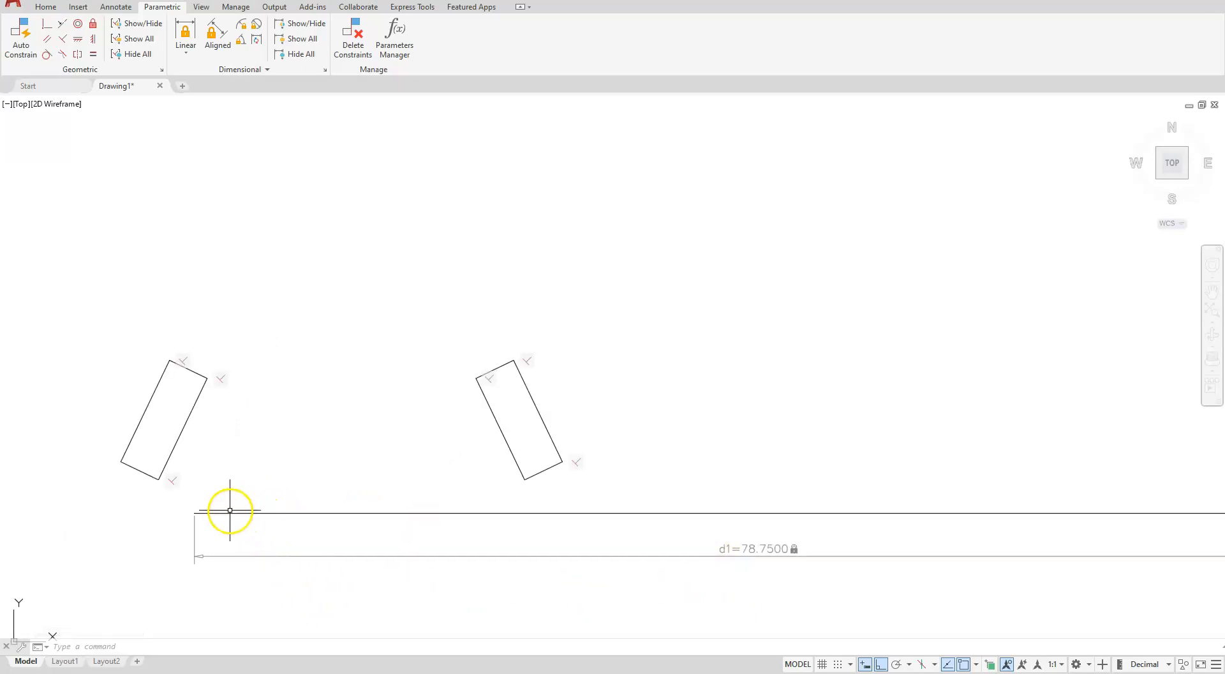
{"action": "left_click", "coordinate": [93, 24]}
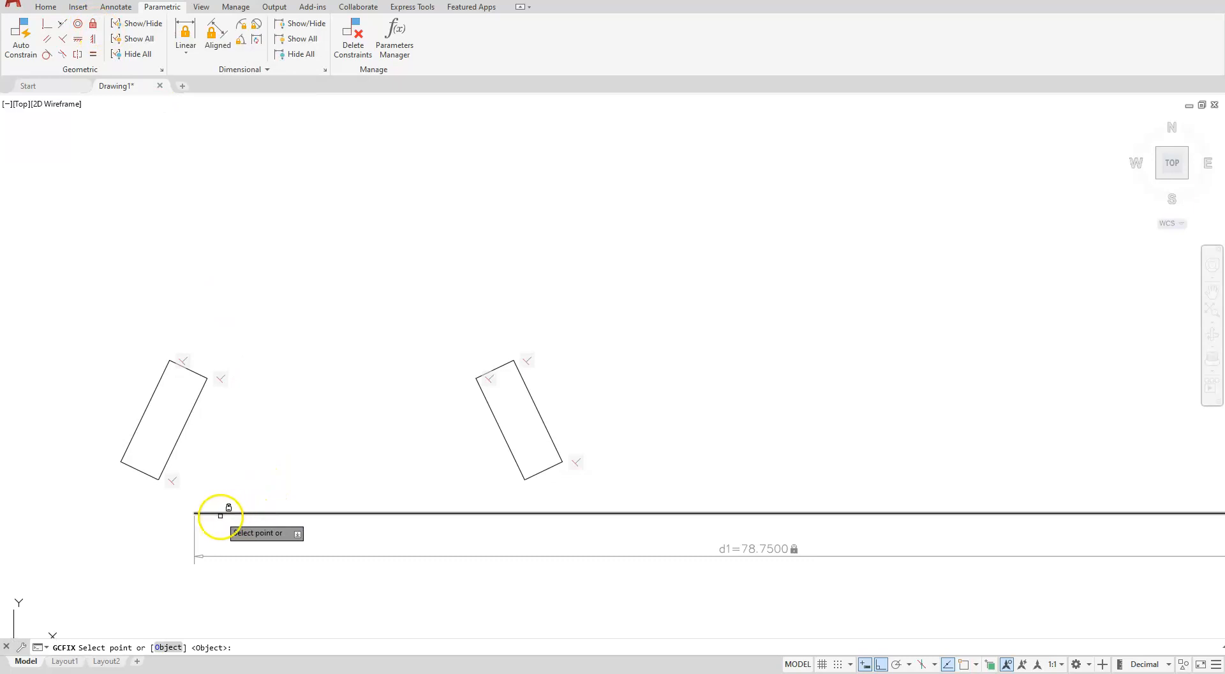
{"action": "left_click", "coordinate": [208, 511]}
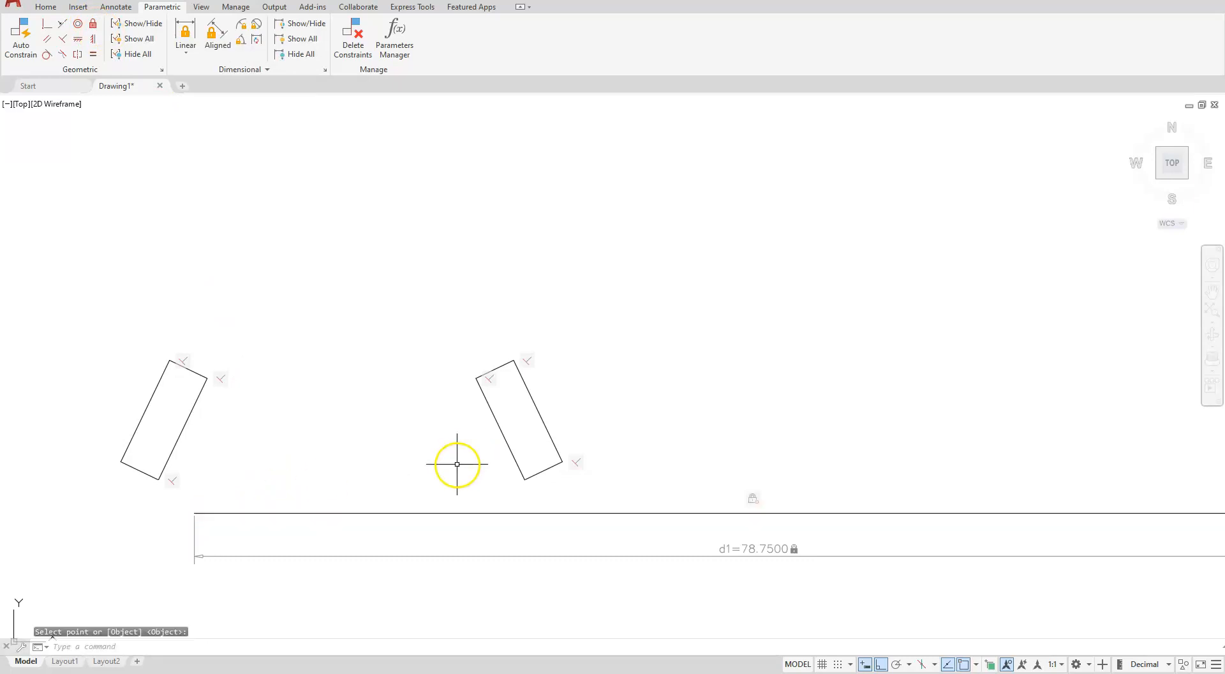
{"action": "scroll", "coordinate": [437, 487], "scroll_direction": "up", "scroll_amount": 4}
{"action": "scroll", "coordinate": [425, 513], "scroll_direction": "down", "scroll_amount": 7}
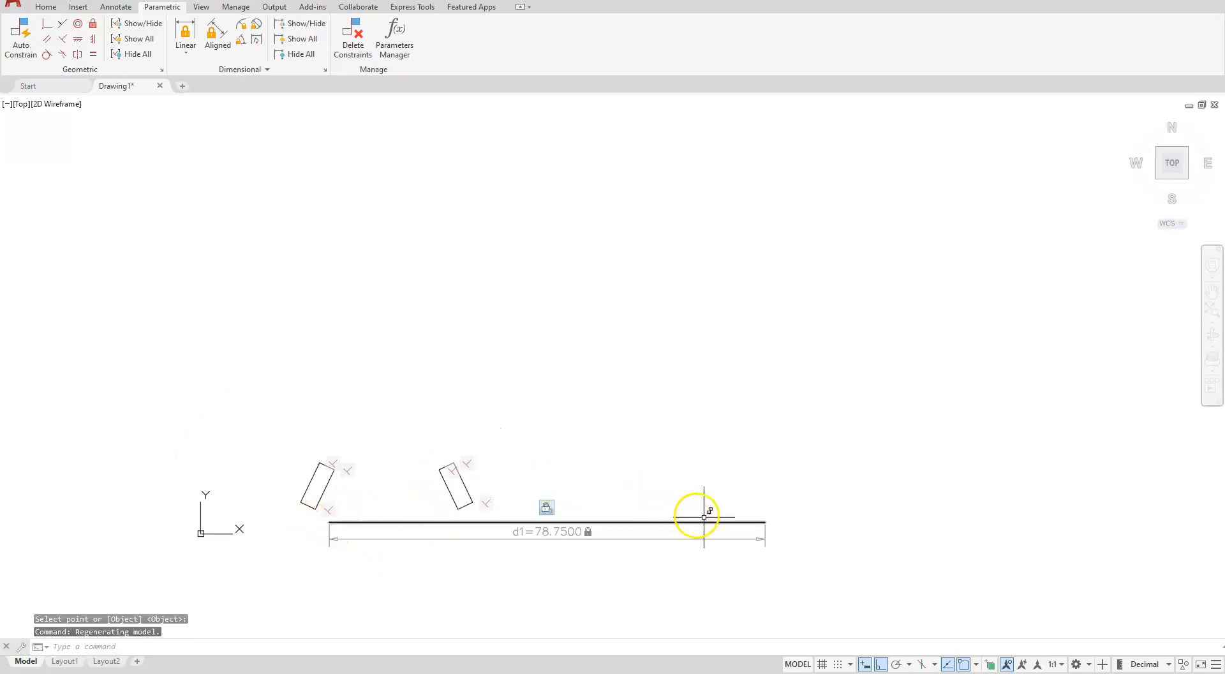
{"action": "left_click", "coordinate": [750, 523]}
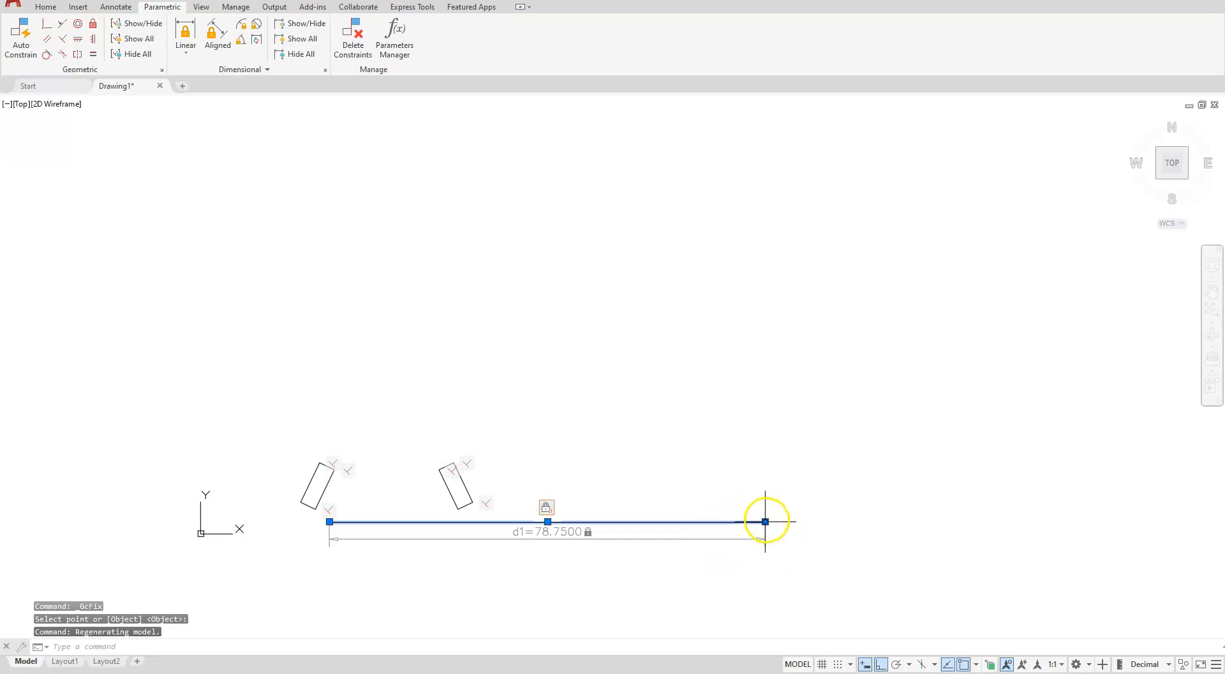
{"action": "left_click", "coordinate": [773, 518]}
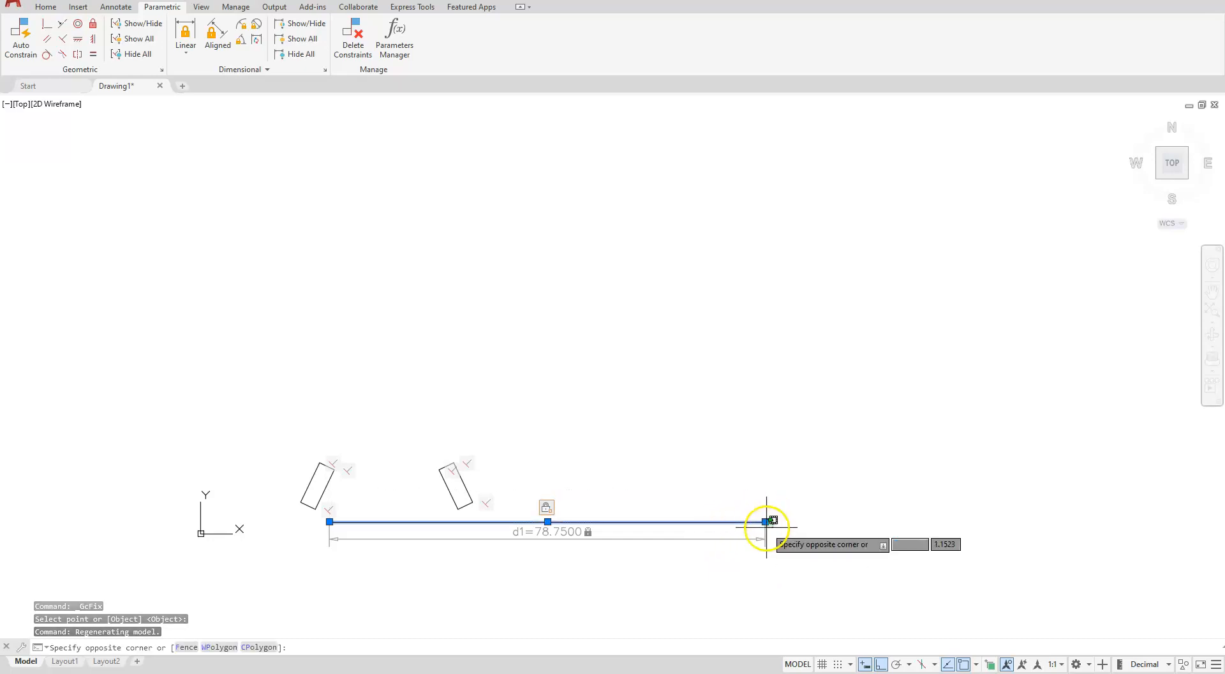
{"action": "left_click", "coordinate": [689, 384]}
{"action": "left_click", "coordinate": [765, 522]}
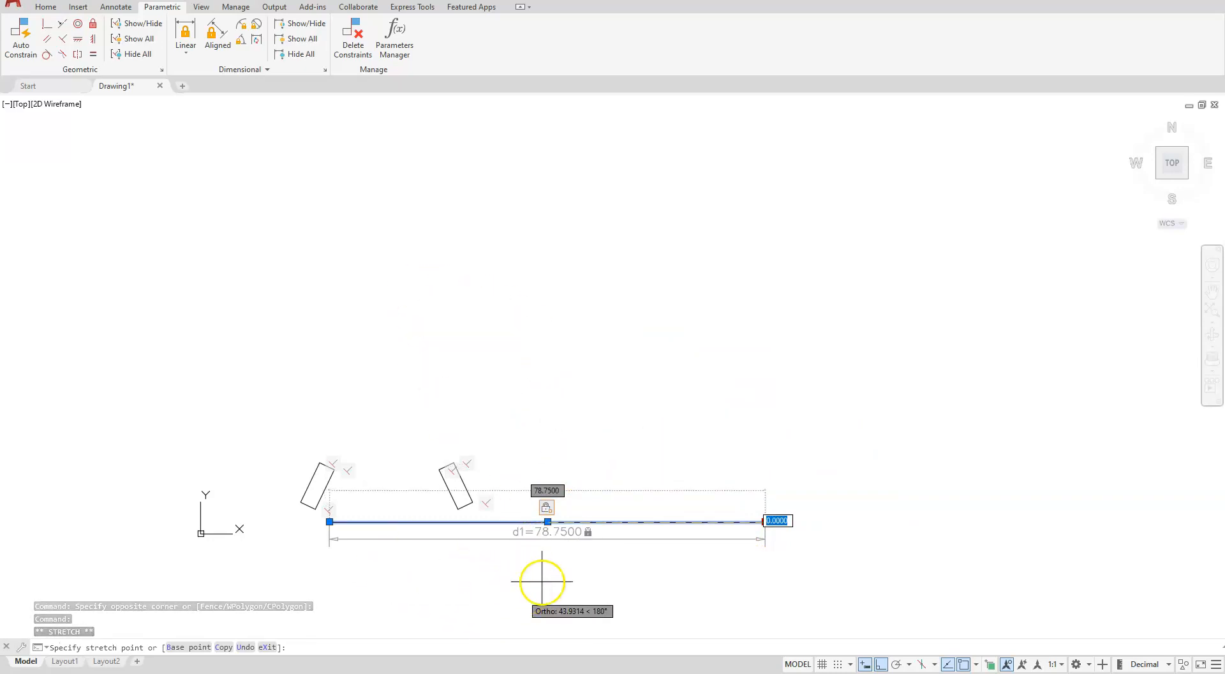
{"action": "key", "text": "space"}
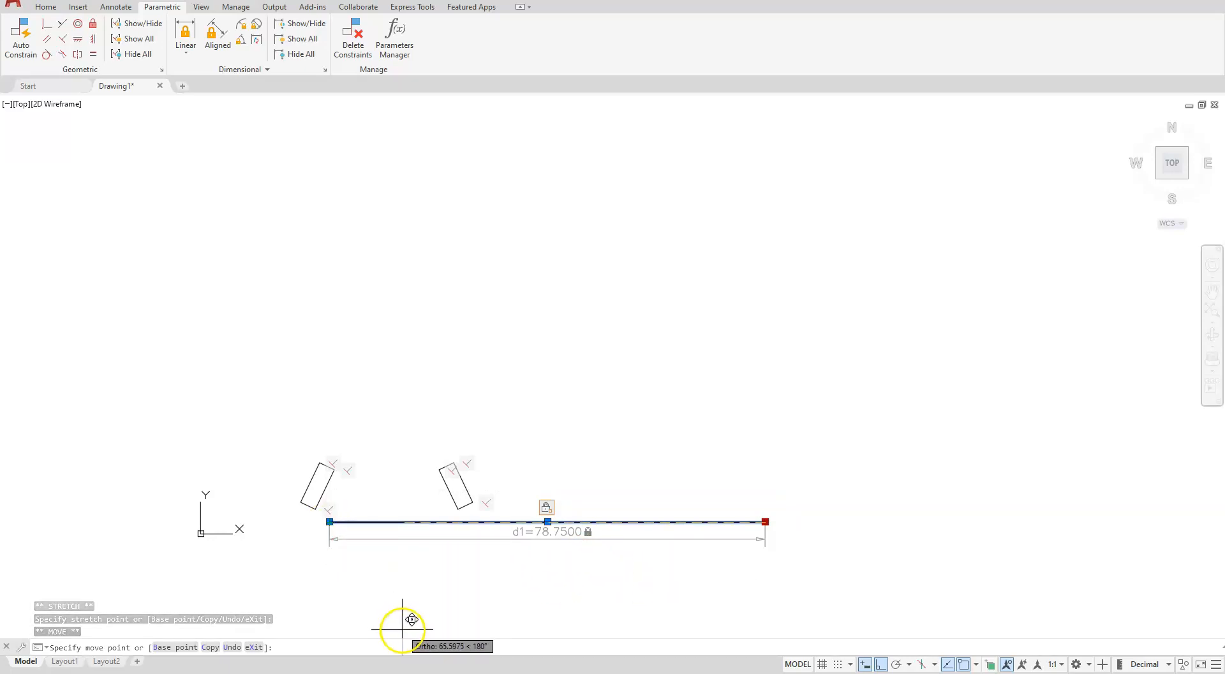
{"action": "key", "text": "Escape"}
{"action": "key", "text": "Escape"}
{"action": "key", "text": "Escape"}
{"action": "scroll", "coordinate": [718, 552], "scroll_direction": "up", "scroll_amount": 4}
{"action": "scroll", "coordinate": [710, 560], "scroll_direction": "down", "scroll_amount": 2}
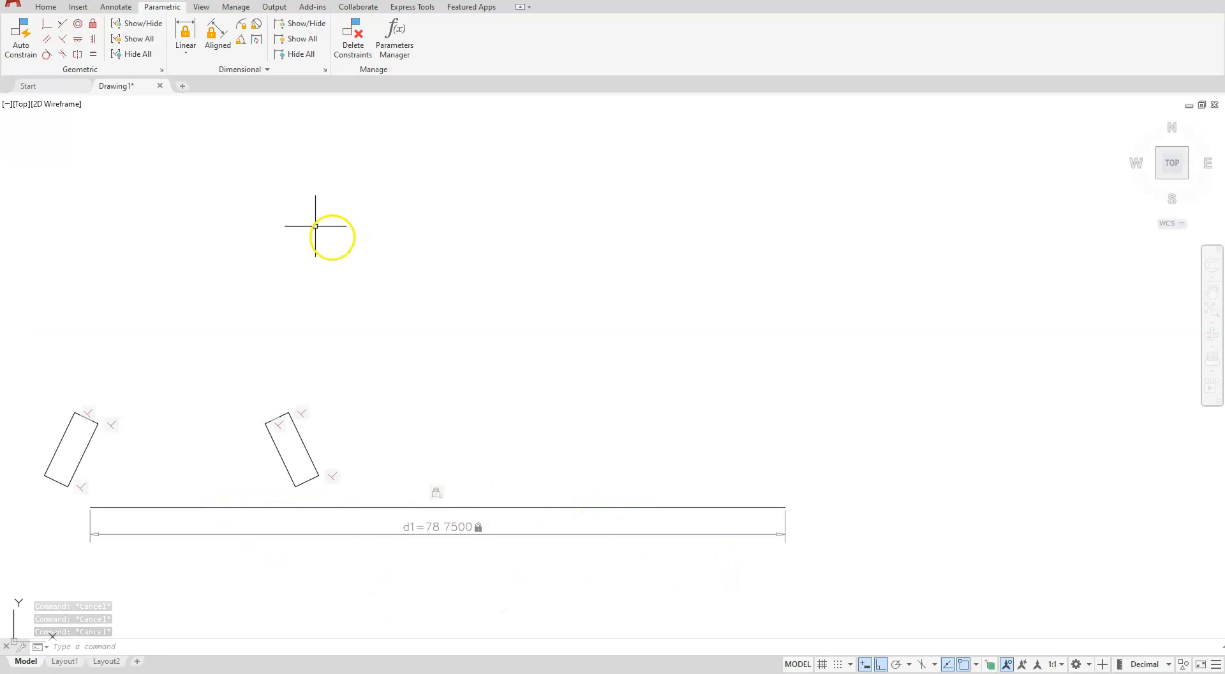
Constrain the long line to be horizontal
{"action": "left_click", "coordinate": [77, 43]}
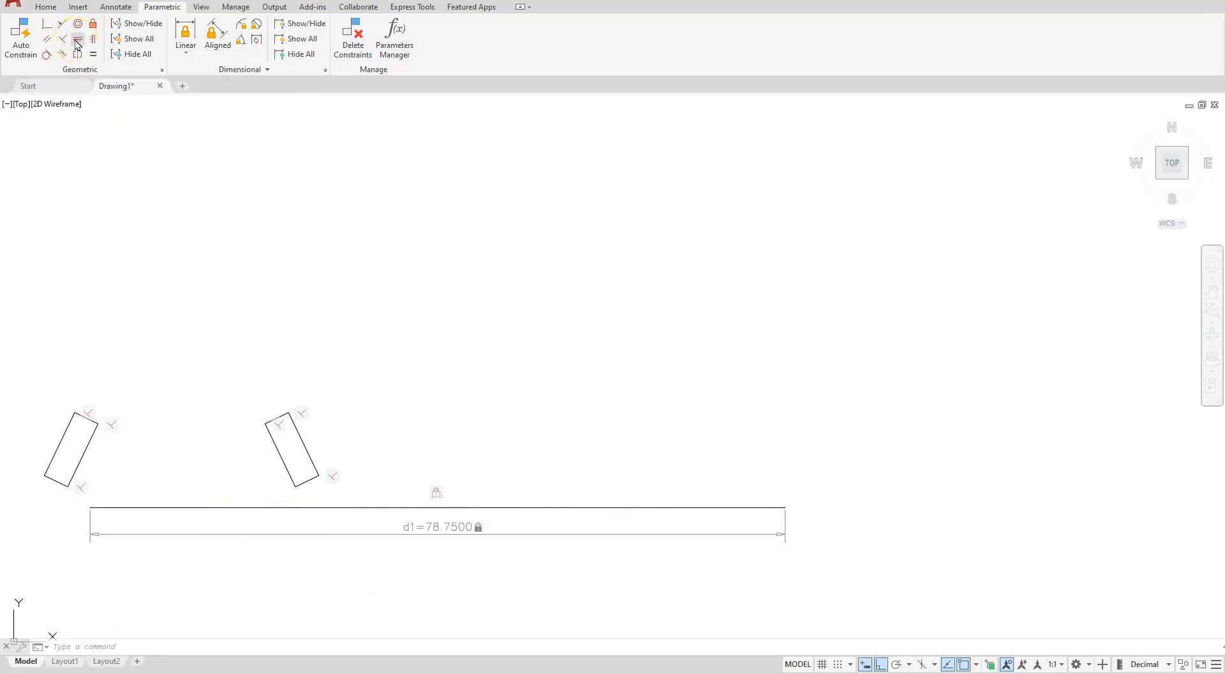
{"action": "left_click", "coordinate": [535, 503]}
Make the left rectangle's bottom corner coincident with the line's left endpoint
{"action": "scroll", "coordinate": [129, 574], "scroll_direction": "up", "scroll_amount": 1}
{"action": "scroll", "coordinate": [228, 583], "scroll_direction": "down", "scroll_amount": 2}
{"action": "middle_click_drag", "start_coordinate": [229, 584], "coordinate": [382, 502]}
{"action": "scroll", "coordinate": [323, 449], "scroll_direction": "up", "scroll_amount": 4}
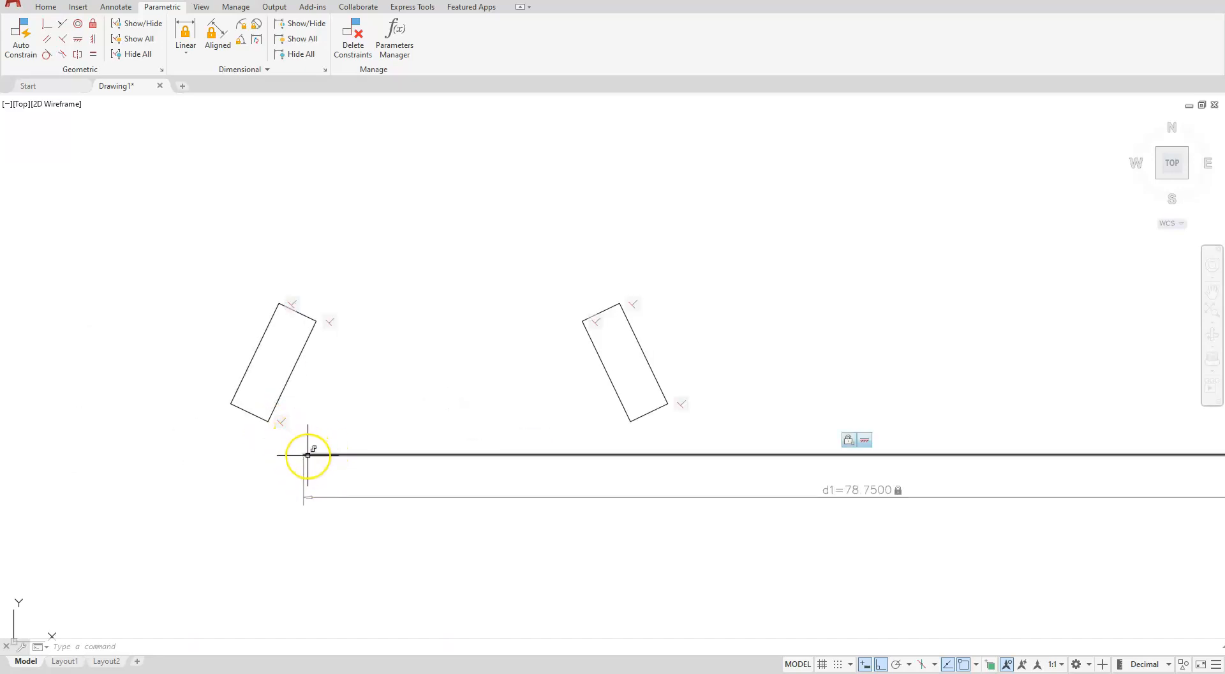
{"action": "left_click", "coordinate": [44, 24]}
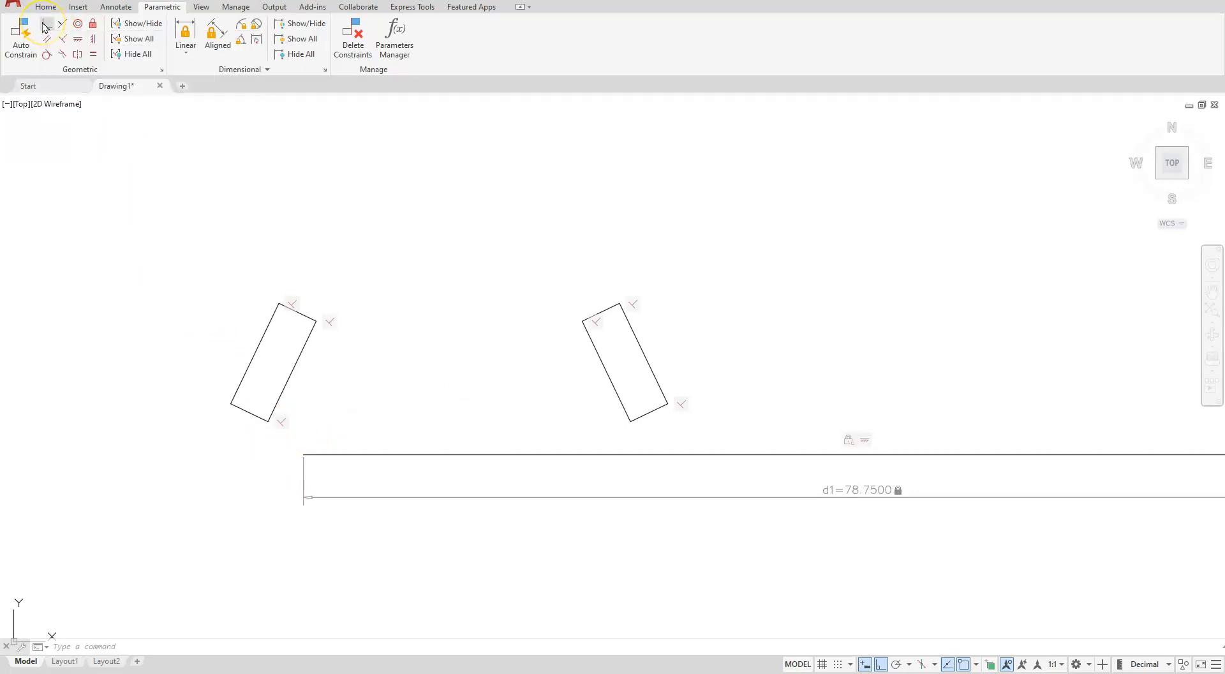
{"action": "left_click", "coordinate": [269, 421]}
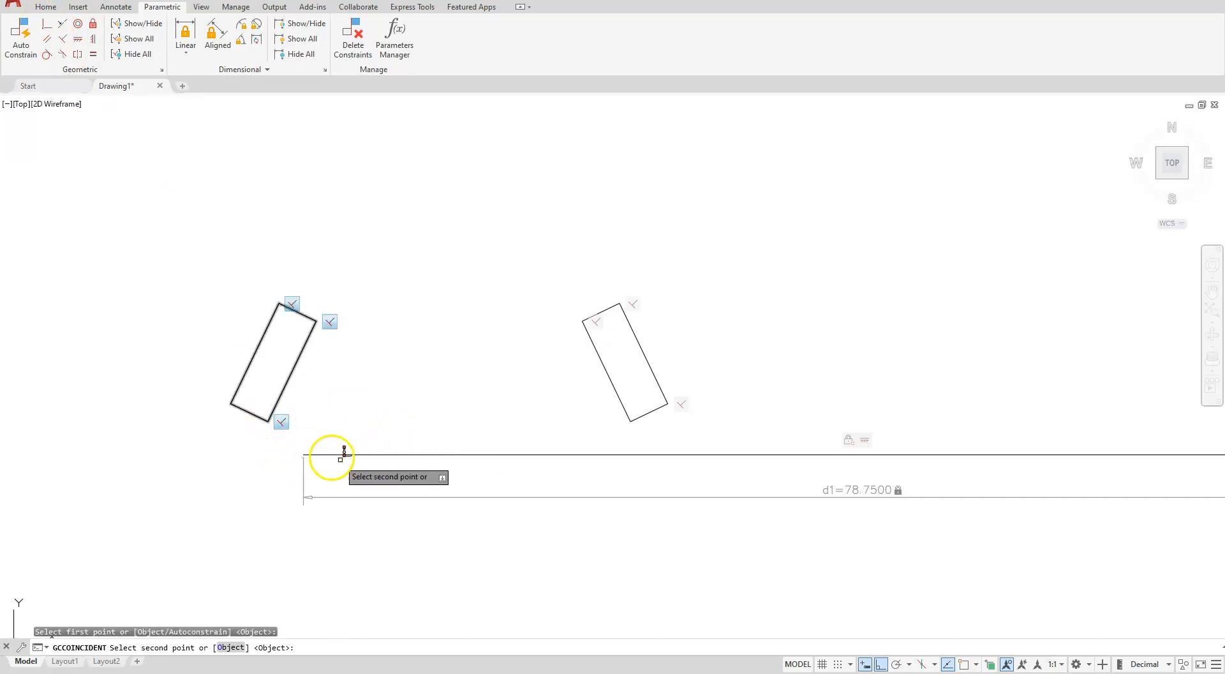
{"action": "left_click", "coordinate": [304, 453]}
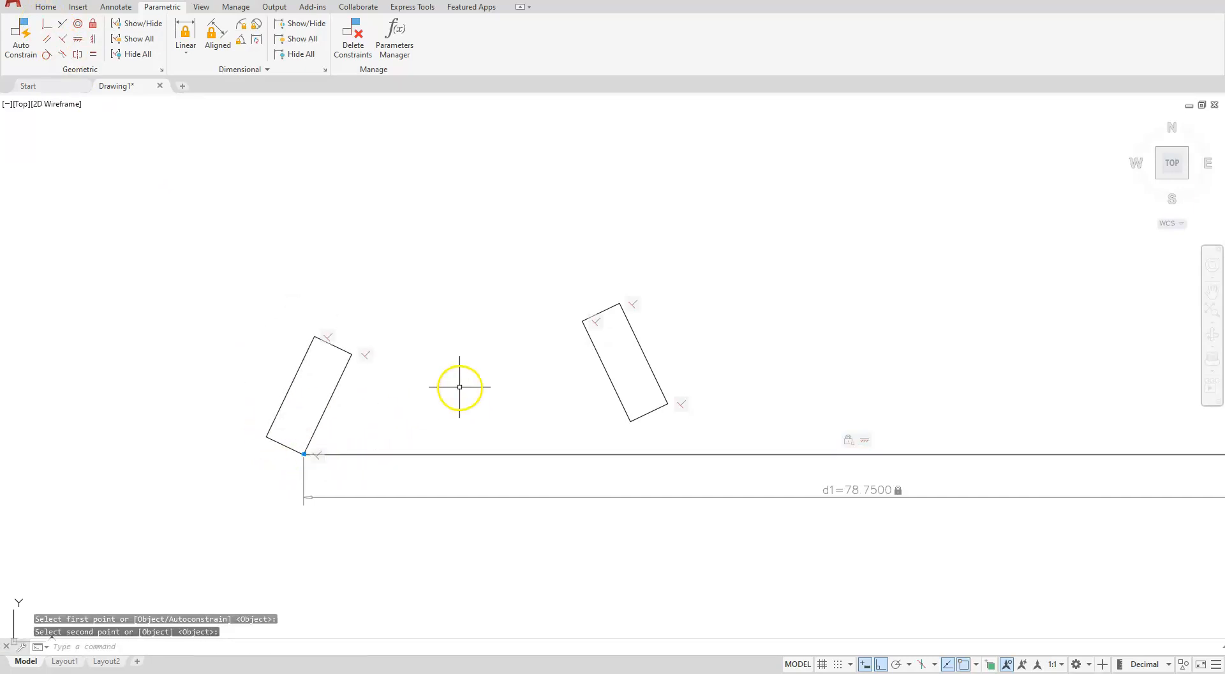
{"action": "scroll", "coordinate": [431, 434], "scroll_direction": "up", "scroll_amount": 2}
{"action": "scroll", "coordinate": [451, 430], "scroll_direction": "down", "scroll_amount": 8}
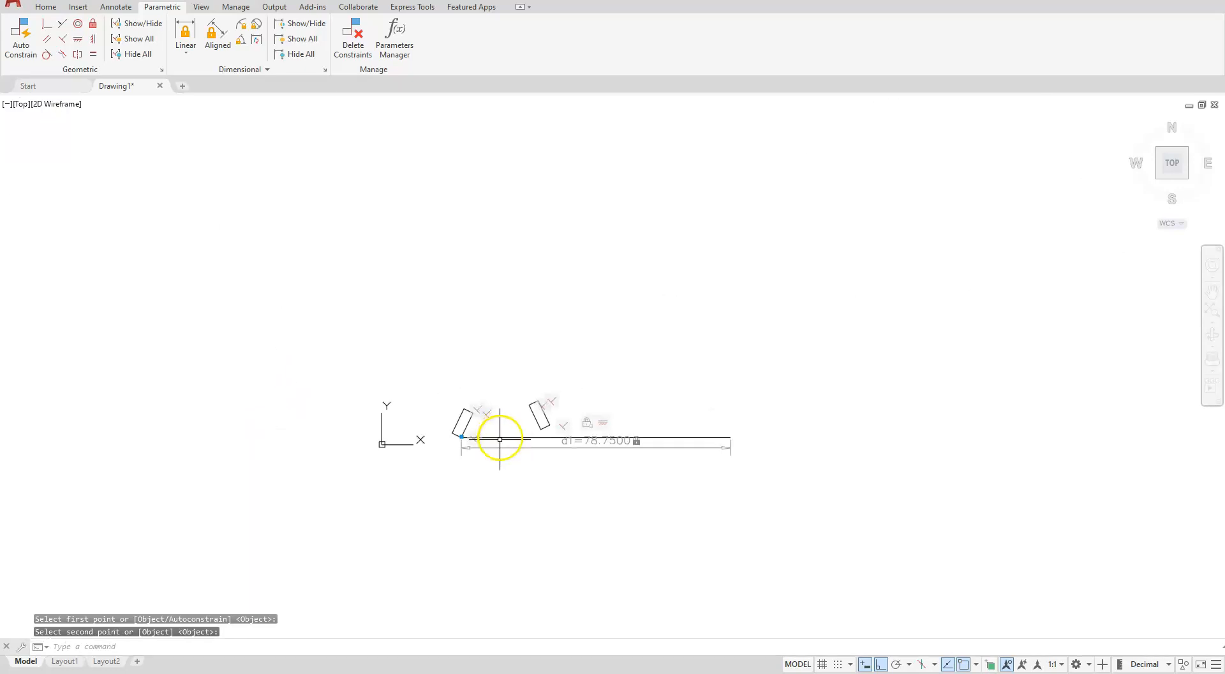
Make the right rectangle's bottom corner coincident with the line's right endpoint
{"action": "scroll", "coordinate": [744, 442], "scroll_direction": "up", "scroll_amount": 5}
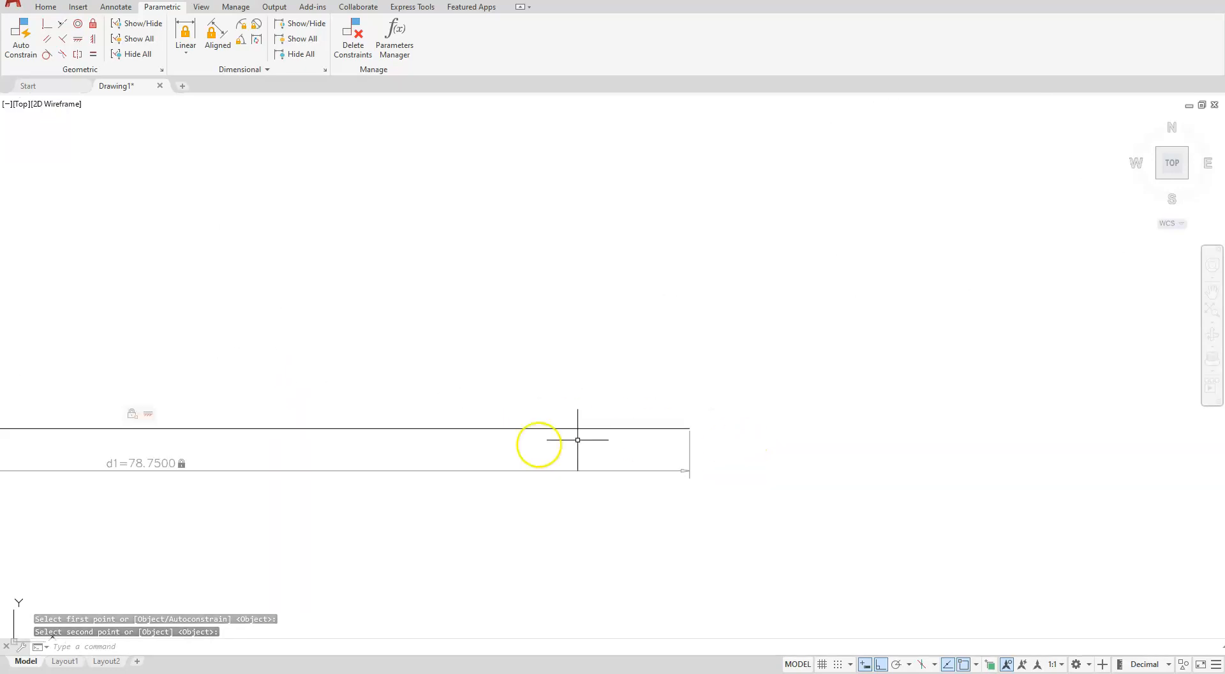
{"action": "left_click", "coordinate": [47, 25]}
{"action": "scroll", "coordinate": [478, 526], "scroll_direction": "down", "scroll_amount": 2}
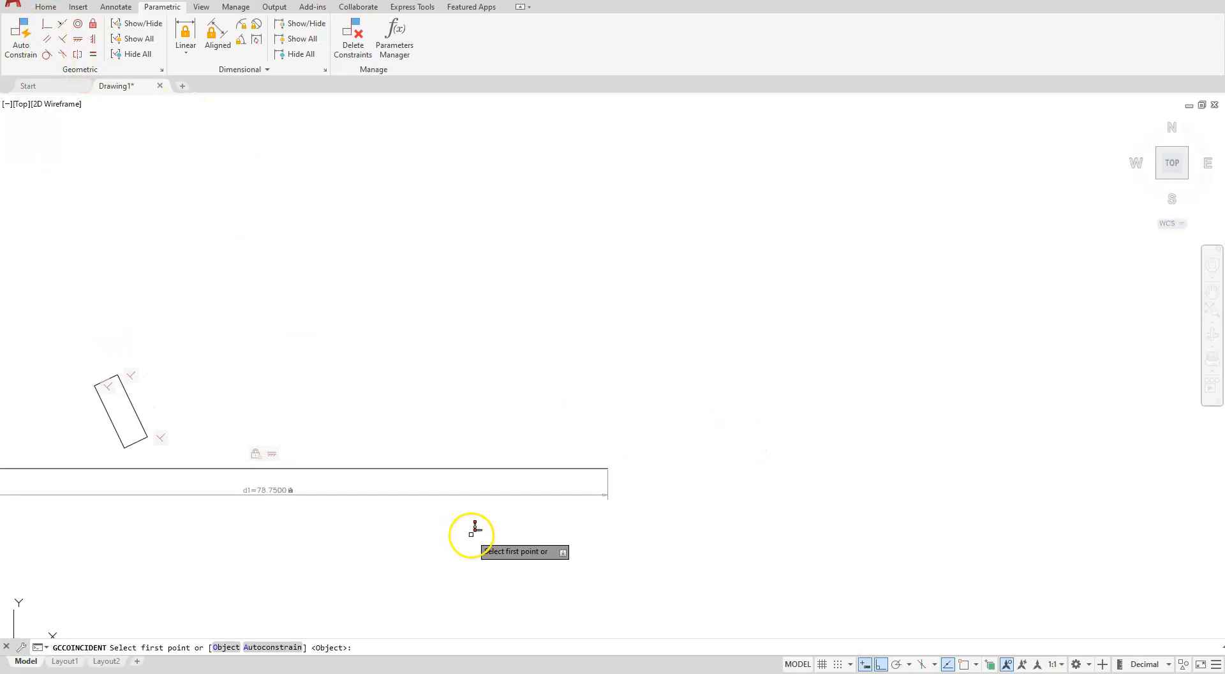
{"action": "left_click", "coordinate": [122, 460]}
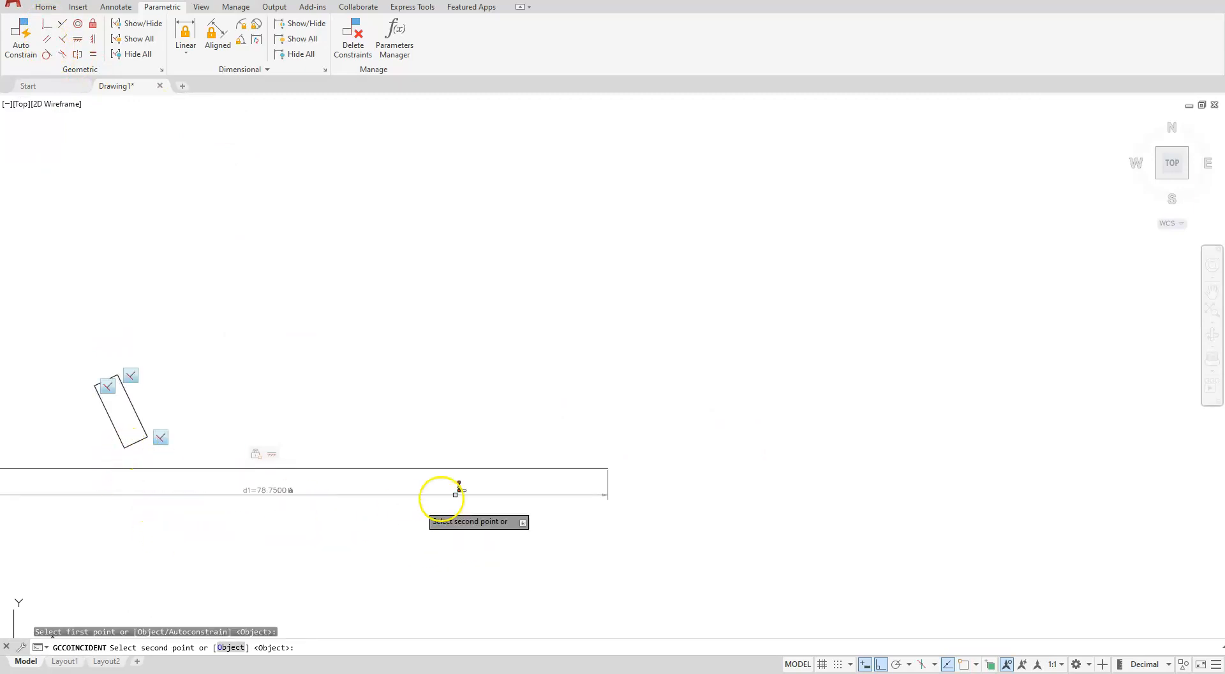
{"action": "left_click", "coordinate": [608, 468]}
{"action": "scroll", "coordinate": [744, 527], "scroll_direction": "up", "scroll_amount": 6}
{"action": "scroll", "coordinate": [743, 526], "scroll_direction": "down", "scroll_amount": 6}
{"action": "scroll", "coordinate": [743, 527], "scroll_direction": "down", "scroll_amount": 2}
{"action": "scroll", "coordinate": [304, 525], "scroll_direction": "up", "scroll_amount": 2}
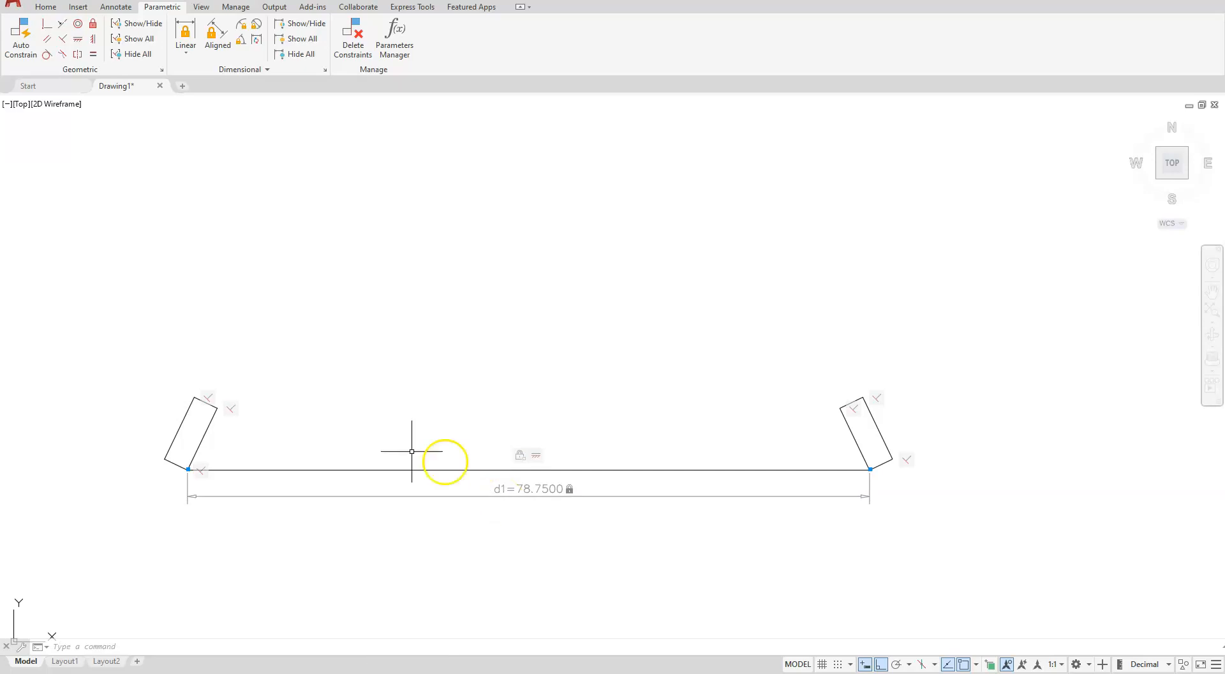
Add an aligned dimension across the left wall's thickness and set it to 2
{"action": "left_click", "coordinate": [219, 28]}
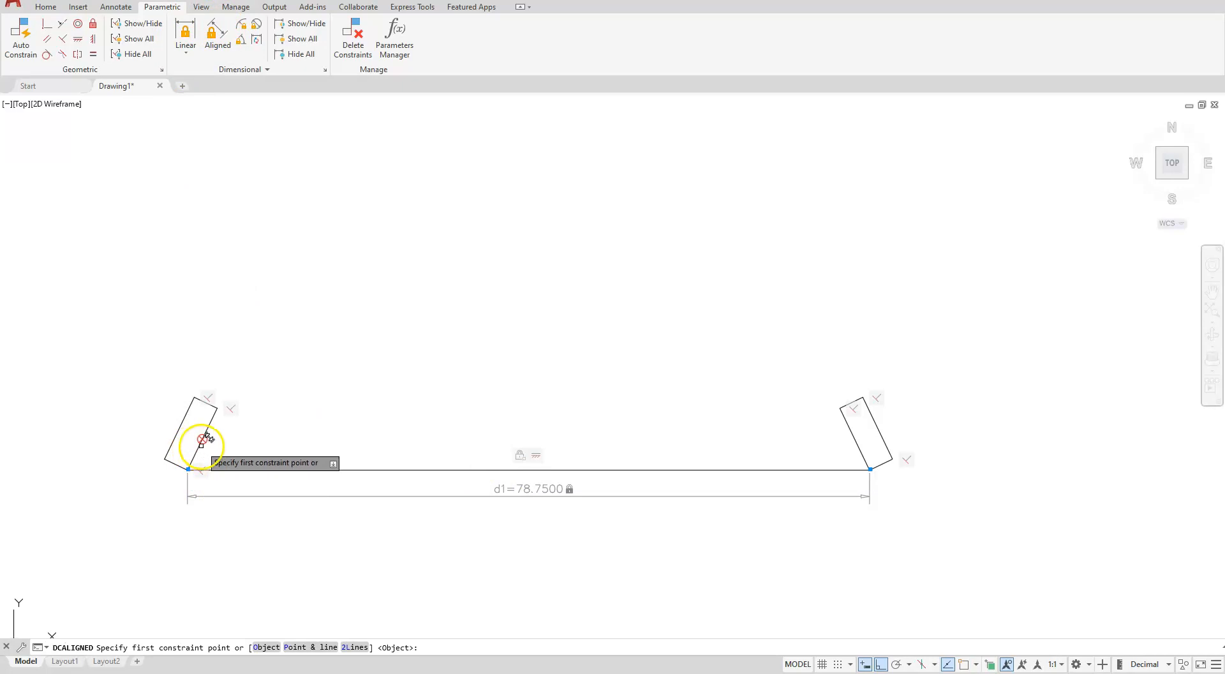
{"action": "left_click", "coordinate": [217, 406]}
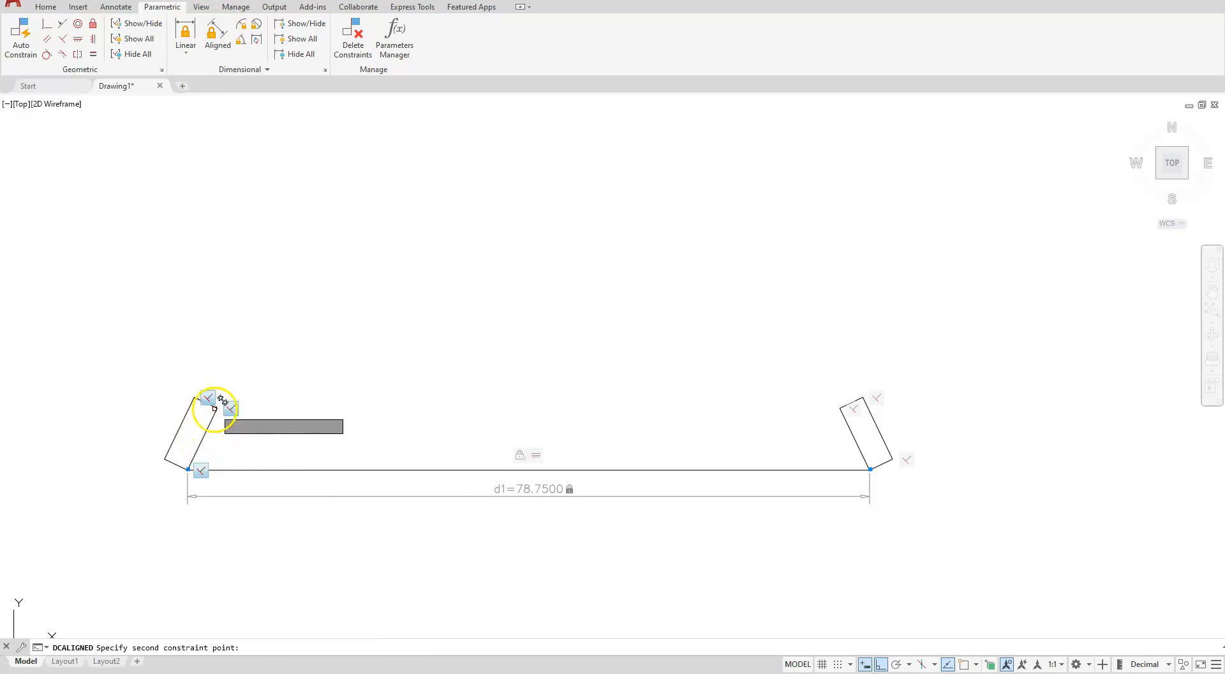
{"action": "left_click", "coordinate": [194, 398]}
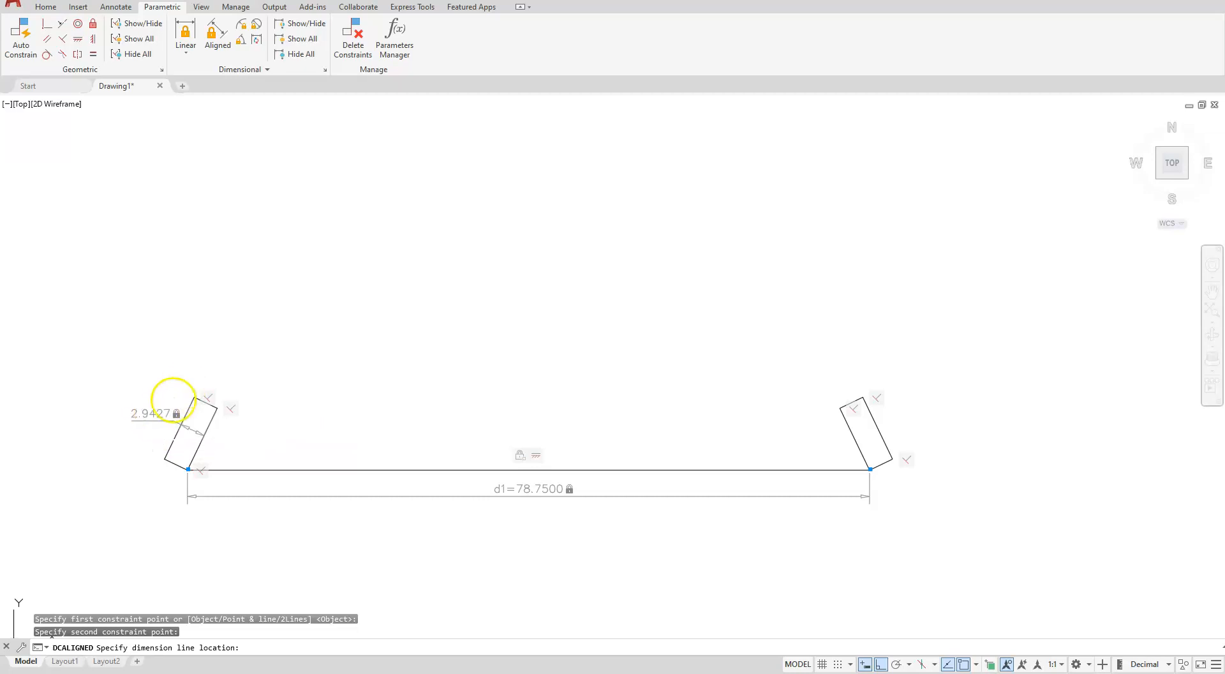
{"action": "left_click", "coordinate": [154, 417]}
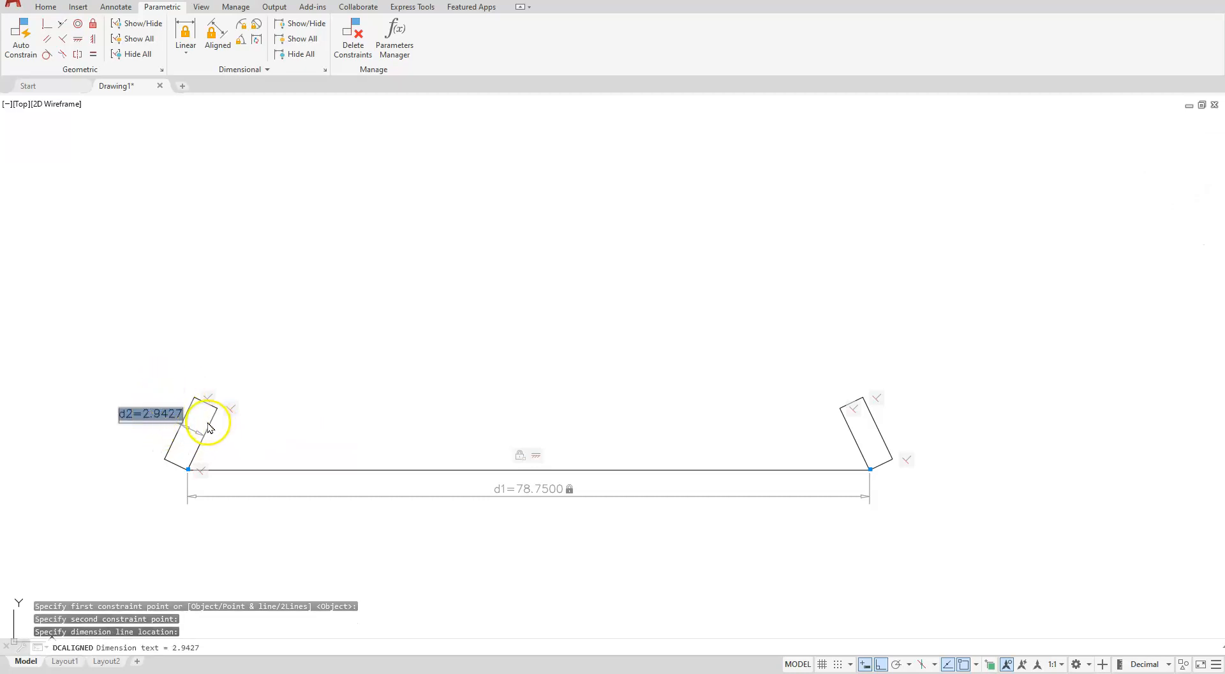
{"action": "type", "text": "2"}
{"action": "key", "text": "Return"}
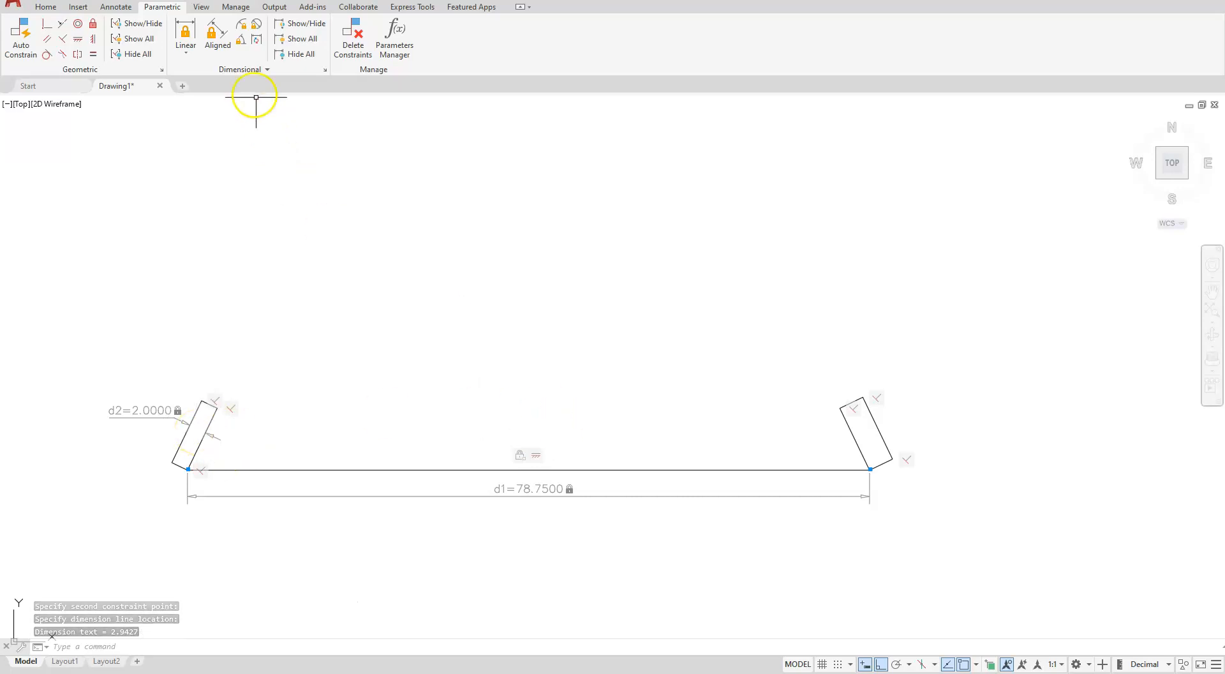
Add an aligned dimension across the right wall's thickness and set it to 2
{"action": "left_click", "coordinate": [217, 41]}
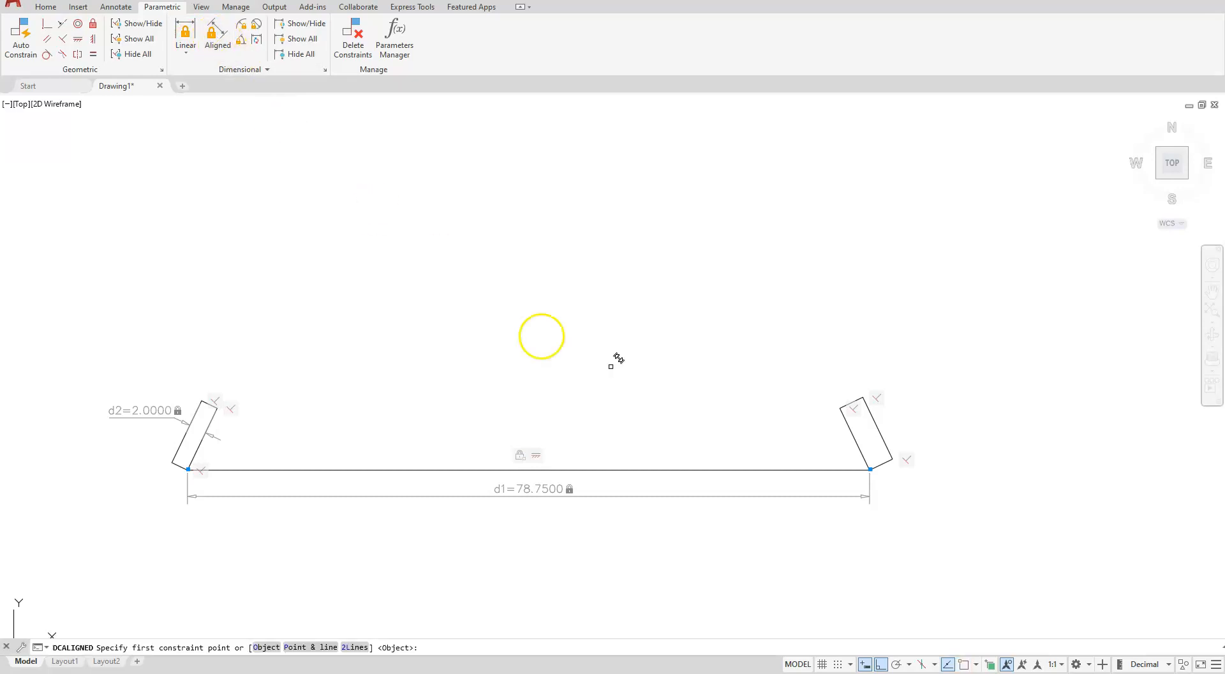
{"action": "left_click", "coordinate": [839, 407]}
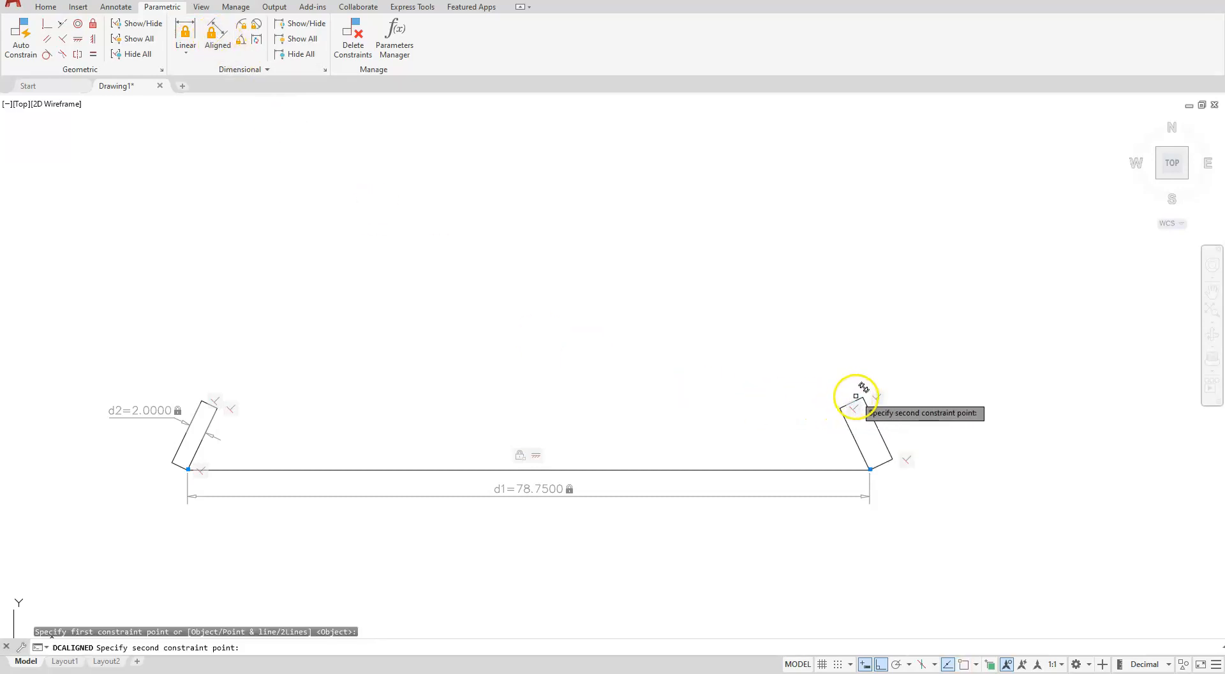
{"action": "left_click", "coordinate": [863, 396]}
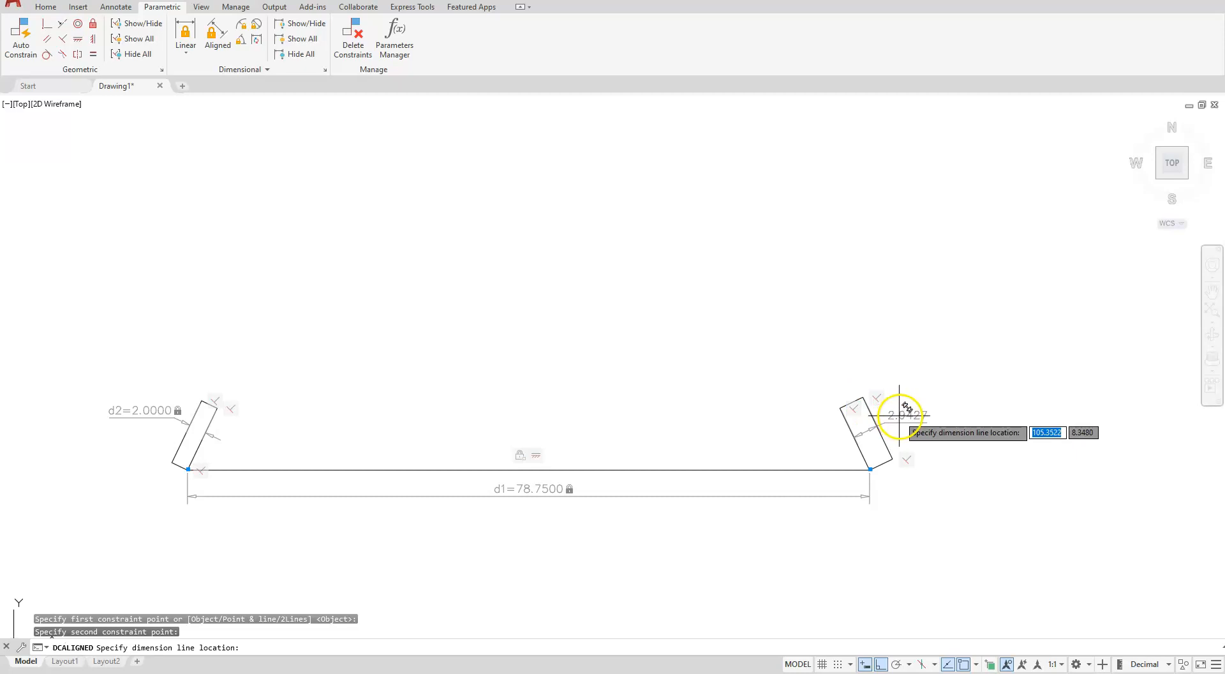
{"action": "left_click", "coordinate": [918, 355]}
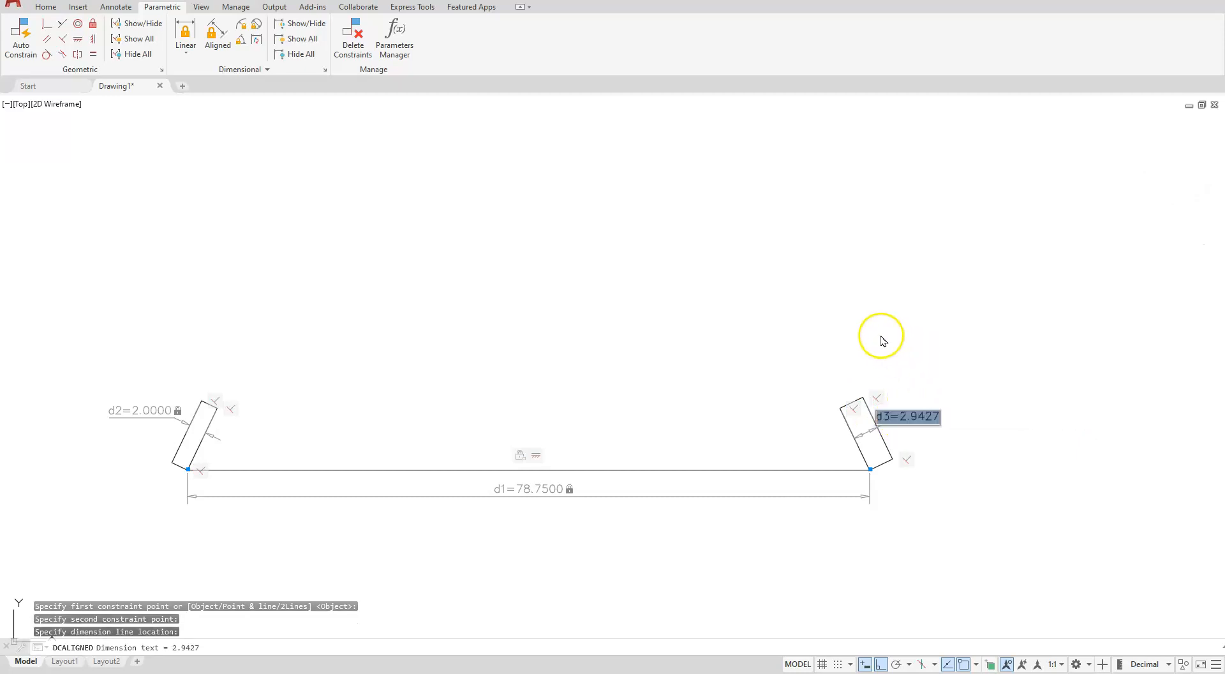
{"action": "type", "text": "2"}
{"action": "key", "text": "Return"}
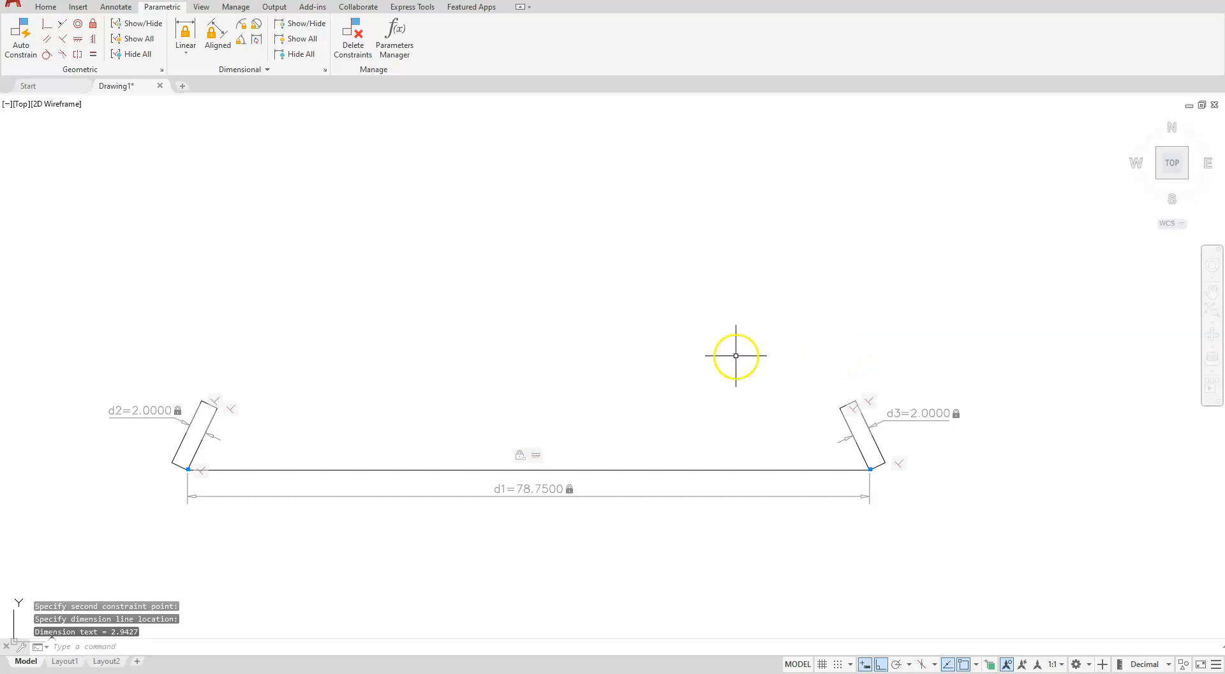
Draw a line joining the top inner corners of the left and right walls
{"action": "left_click", "coordinate": [54, 8]}
{"action": "left_click", "coordinate": [16, 31]}
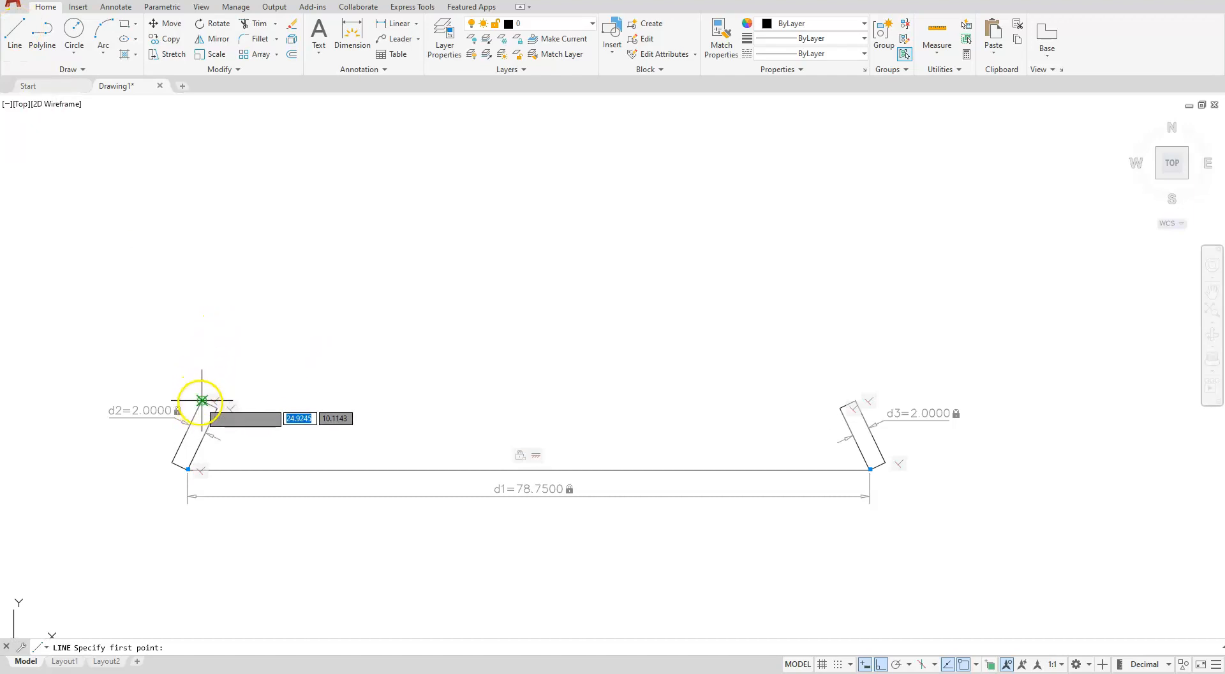
{"action": "left_click", "coordinate": [201, 401]}
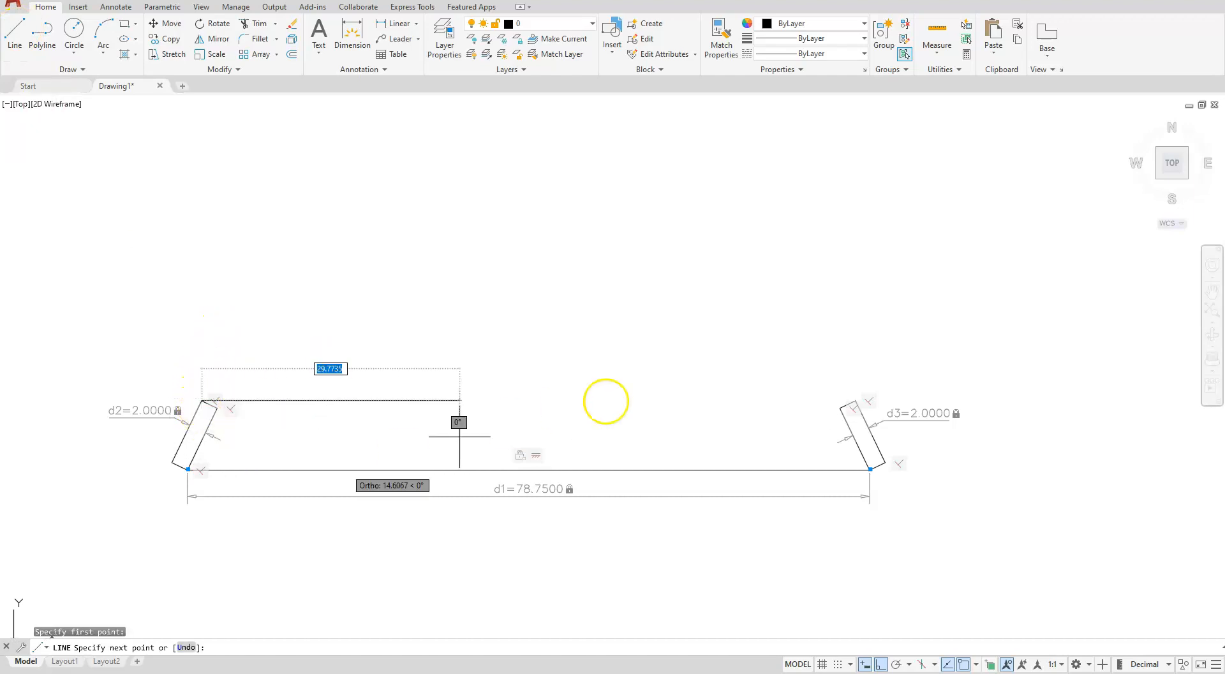
{"action": "left_click", "coordinate": [855, 401]}
{"action": "key", "text": "Escape"}
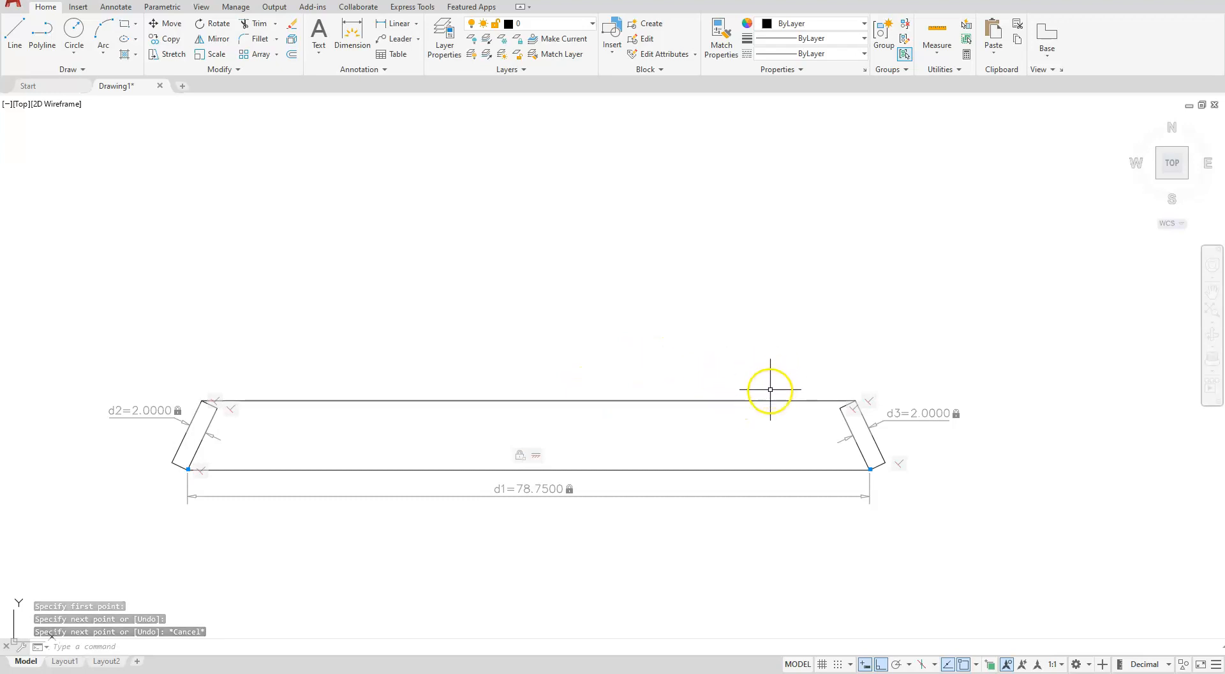
Stretch the new top line upward by its midpoint grip, well above the walls
{"action": "left_click", "coordinate": [733, 400]}
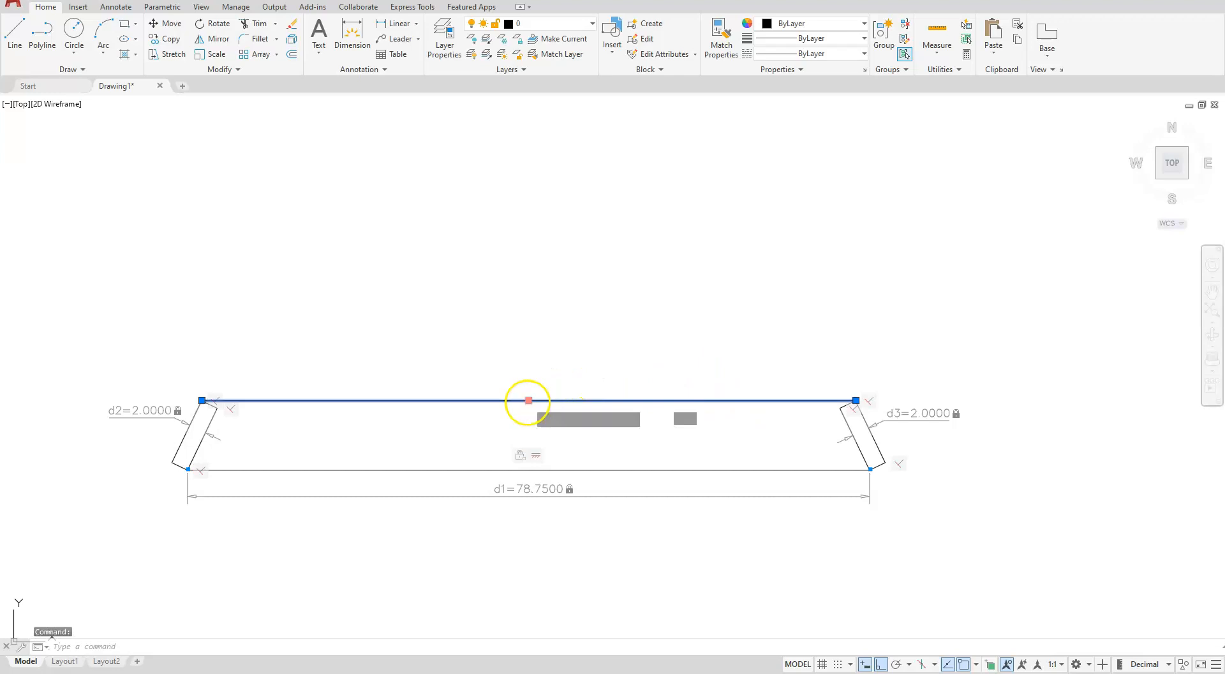
{"action": "left_click", "coordinate": [528, 400]}
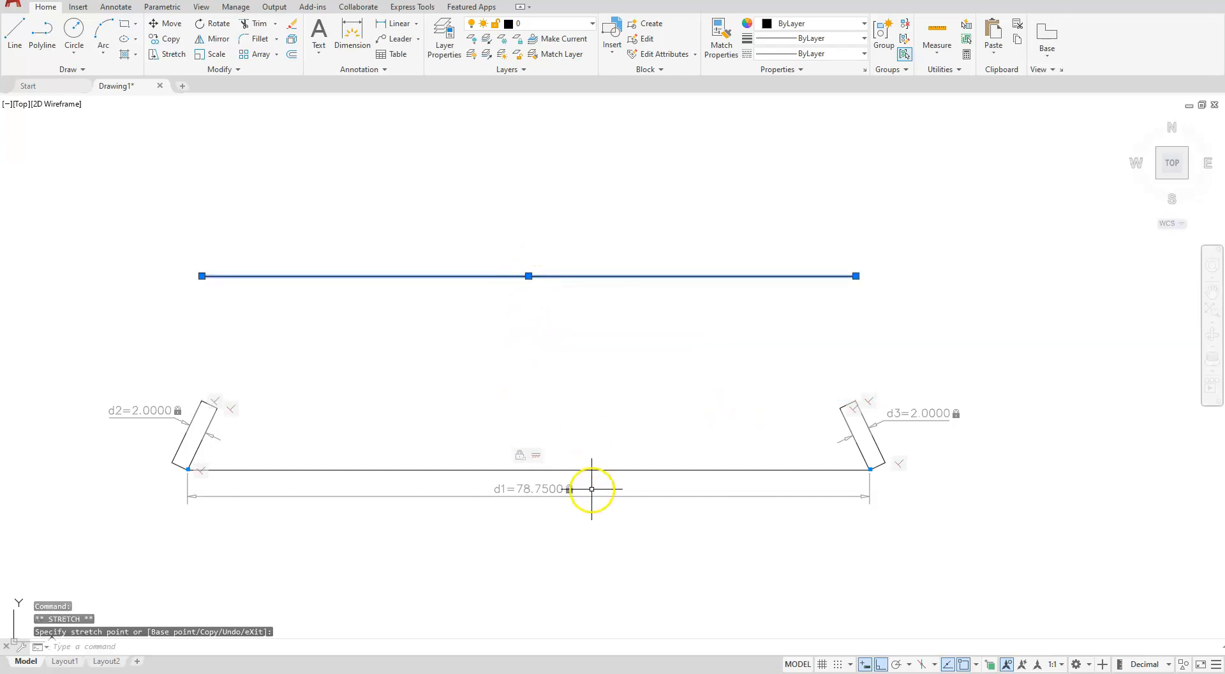
{"action": "key", "text": "Escape"}
{"action": "key", "text": "Escape"}
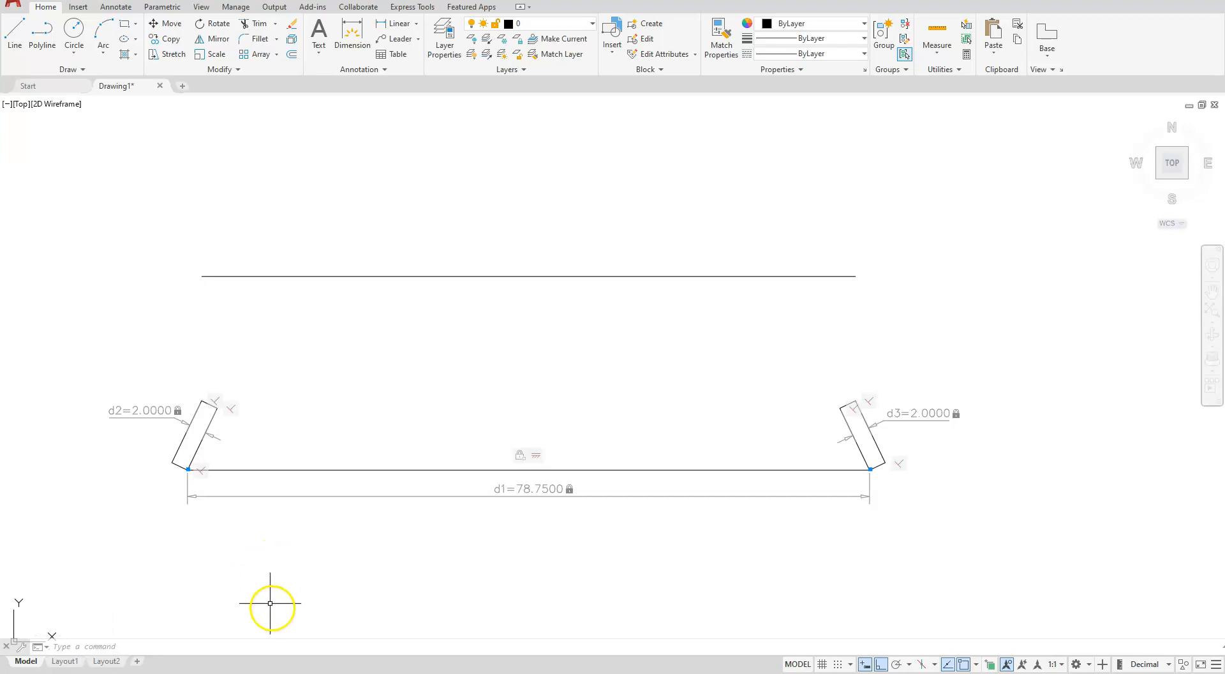
Make the top line's left endpoint coincident with the left wall's top corner
{"action": "left_click", "coordinate": [155, 7]}
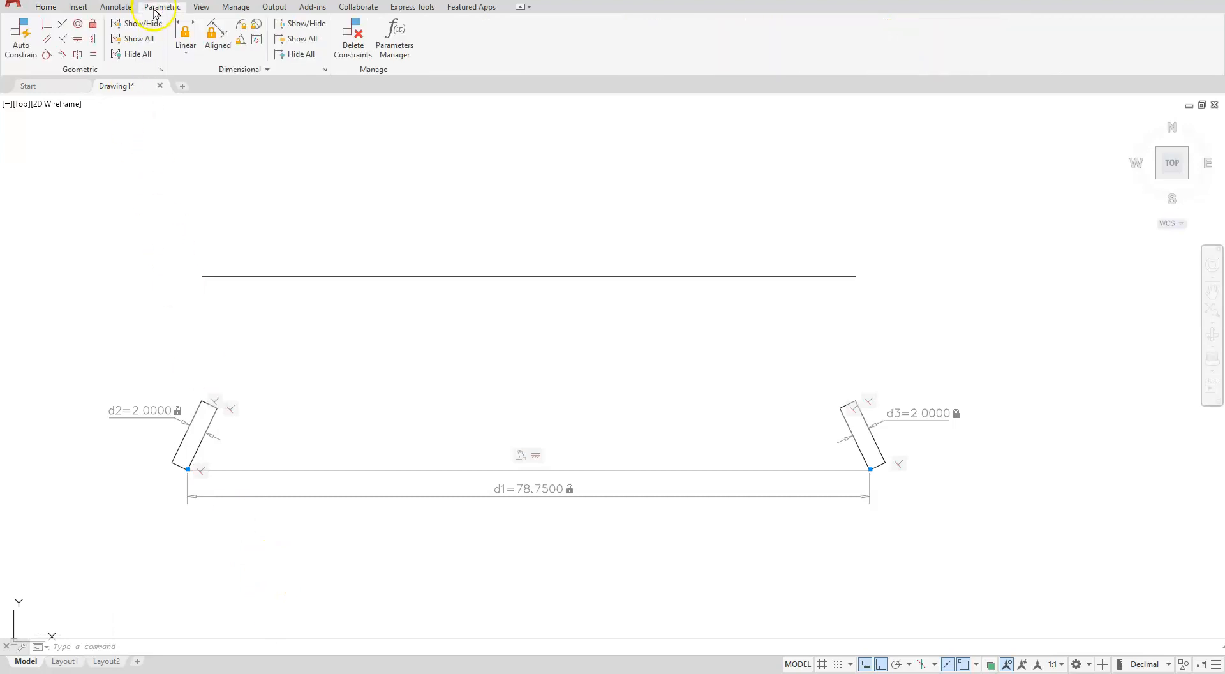
{"action": "left_click", "coordinate": [46, 25]}
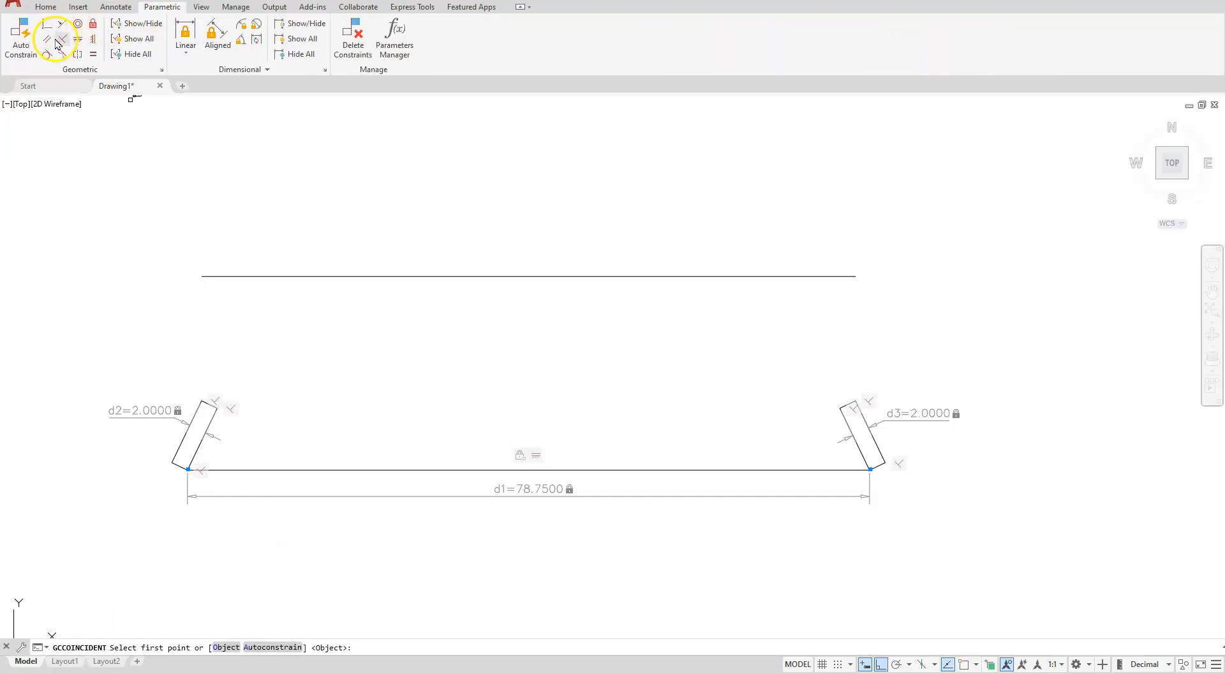
{"action": "left_click", "coordinate": [203, 275]}
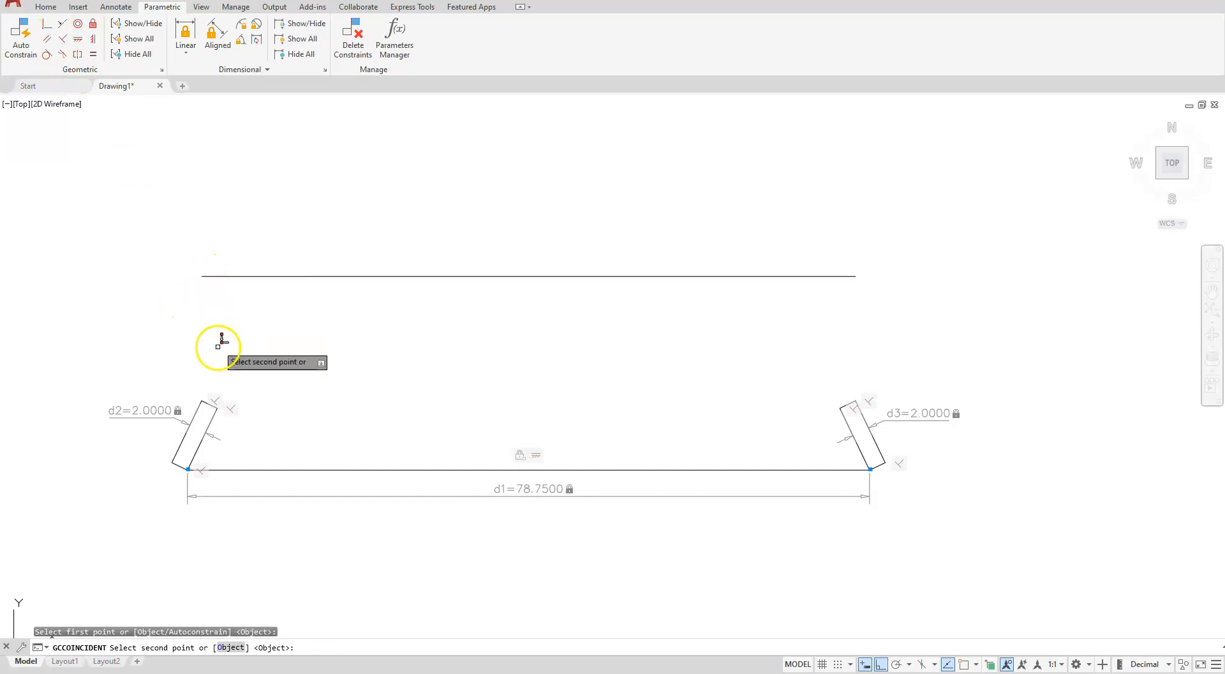
{"action": "left_click", "coordinate": [201, 400]}
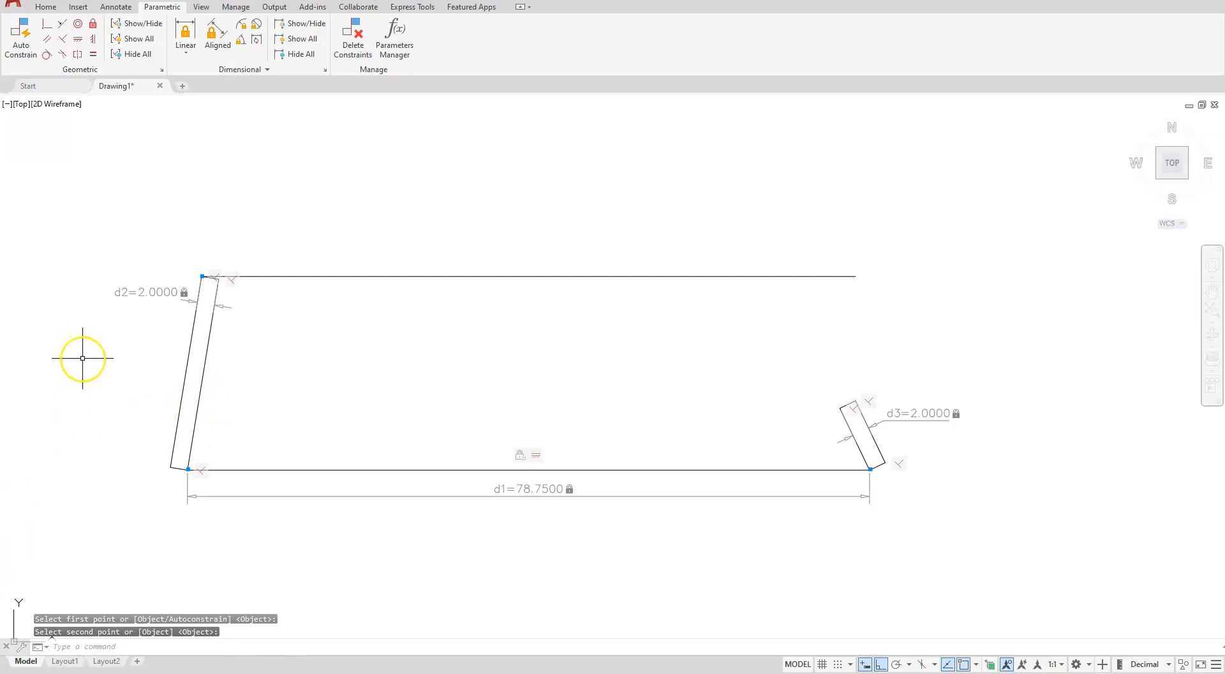
Make the right wall's top corner coincident with the top line's right endpoint
{"action": "left_click", "coordinate": [47, 25]}
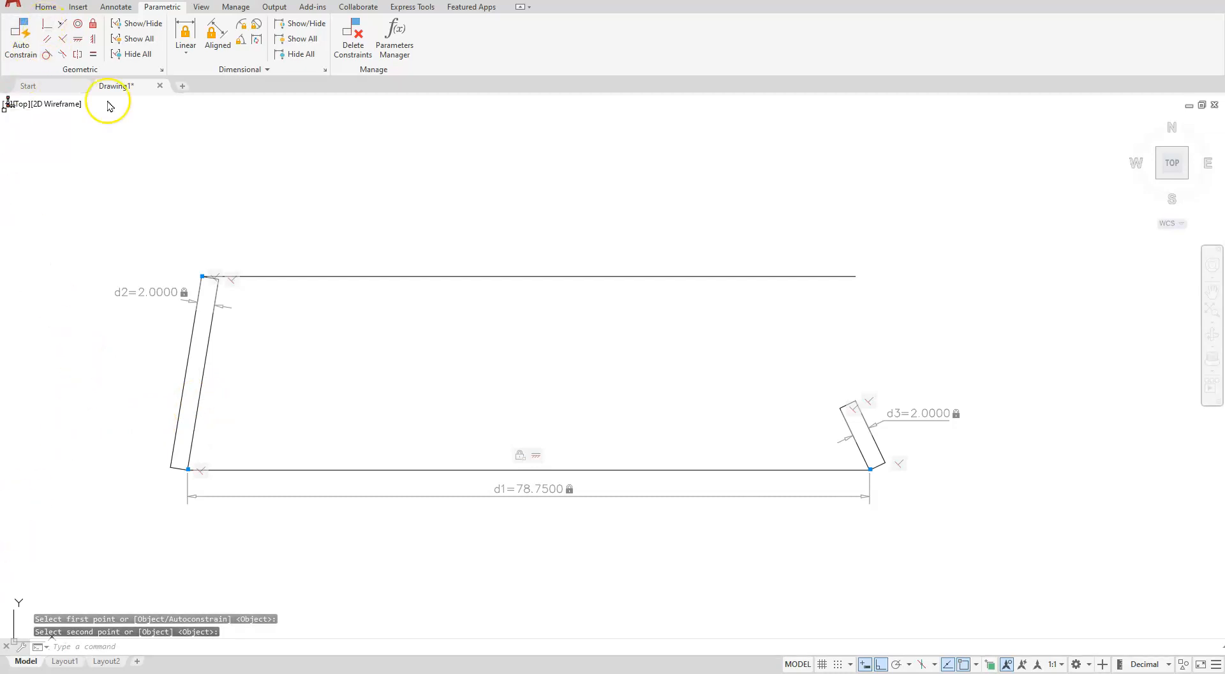
{"action": "left_click", "coordinate": [857, 399]}
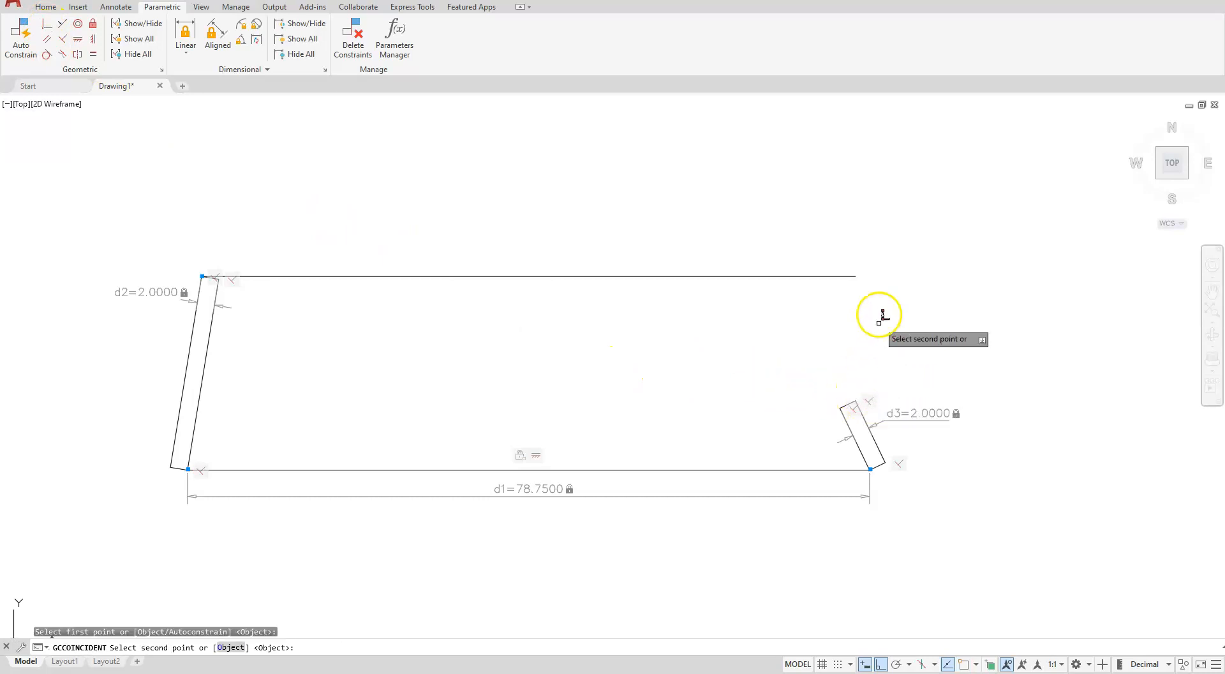
{"action": "left_click", "coordinate": [855, 276]}
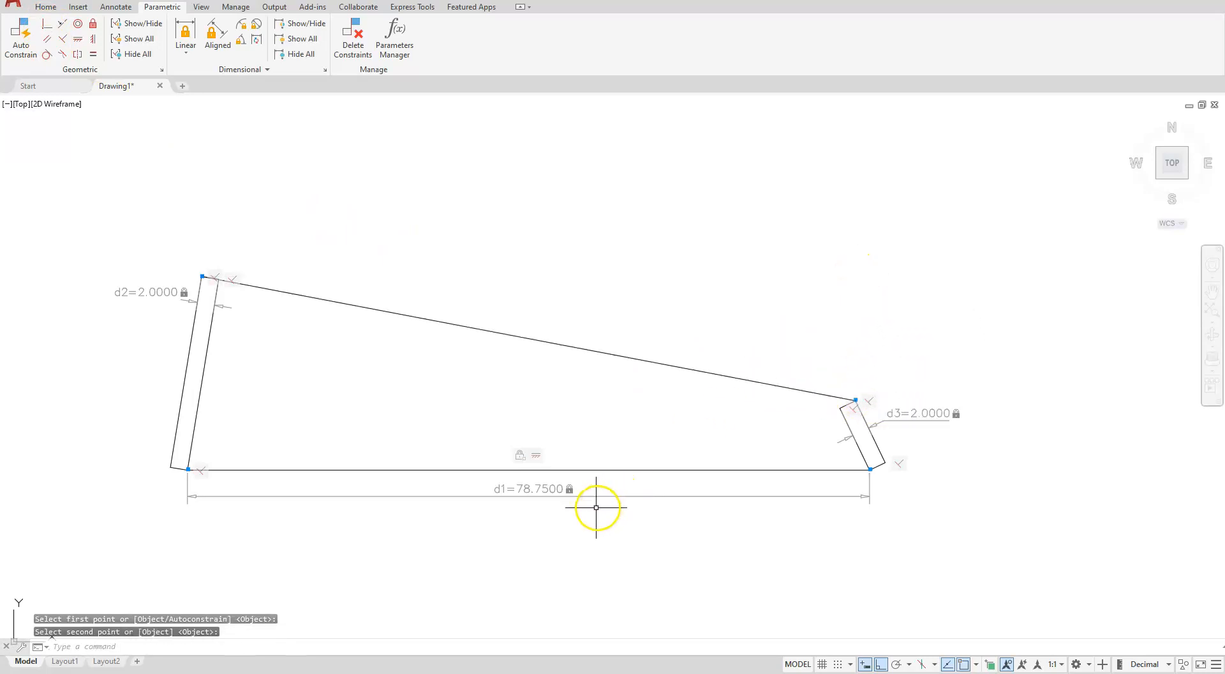
{"action": "key", "text": "Escape"}
{"action": "key", "text": "Escape"}
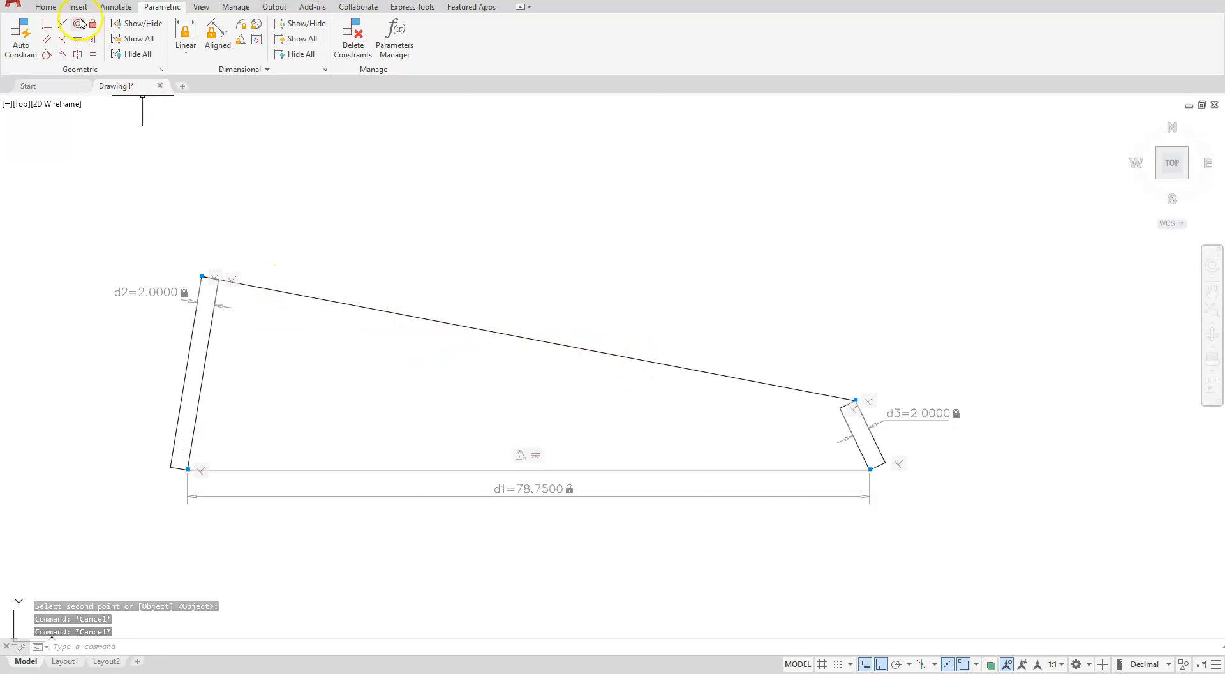
Constrain the top line to be horizontal
{"action": "left_click", "coordinate": [81, 40]}
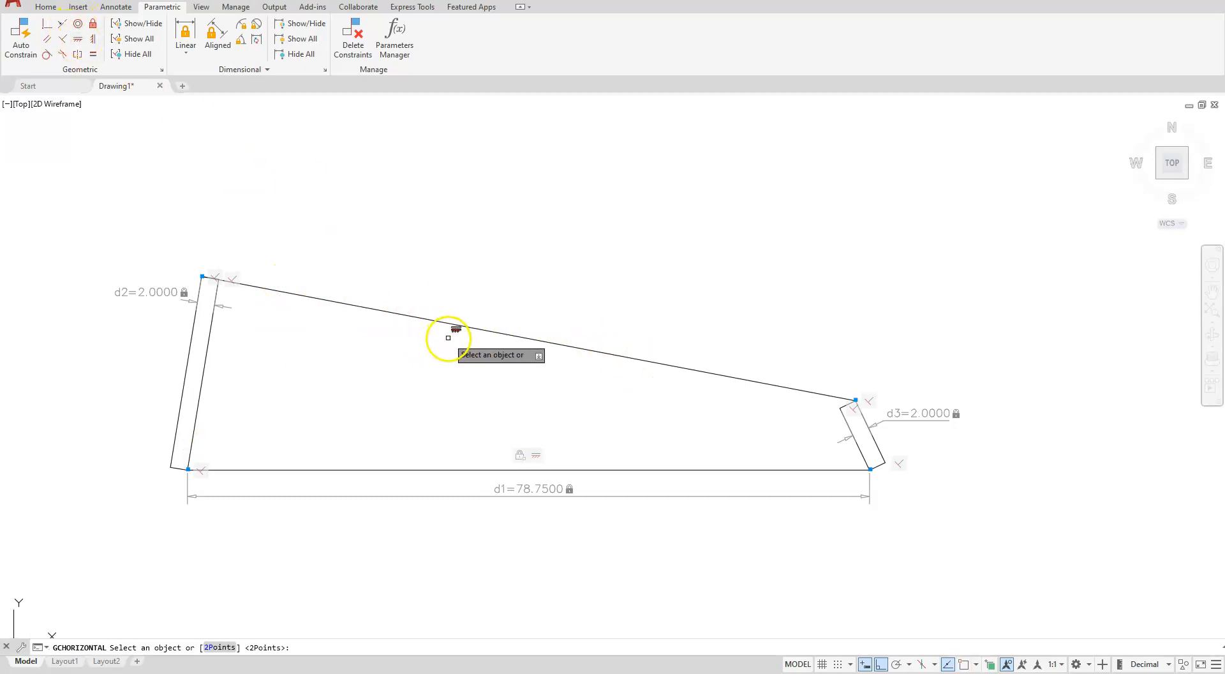
{"action": "left_click", "coordinate": [451, 323]}
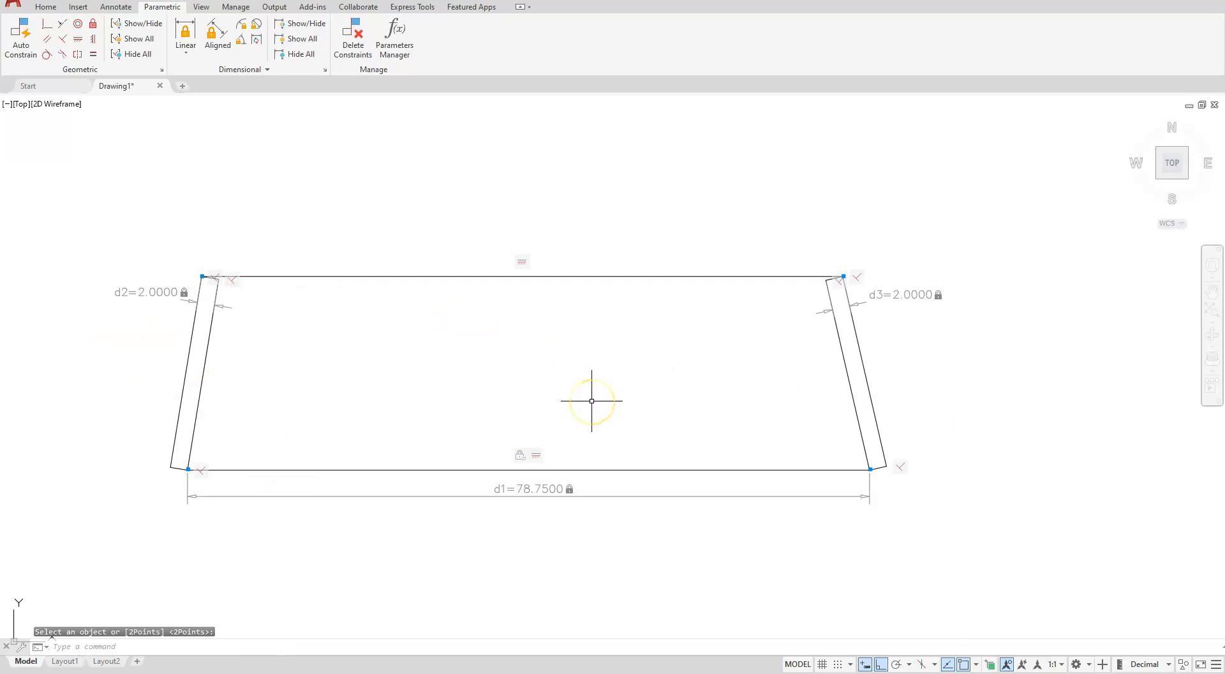
{"action": "key", "text": "Escape"}
{"action": "key", "text": "Escape"}
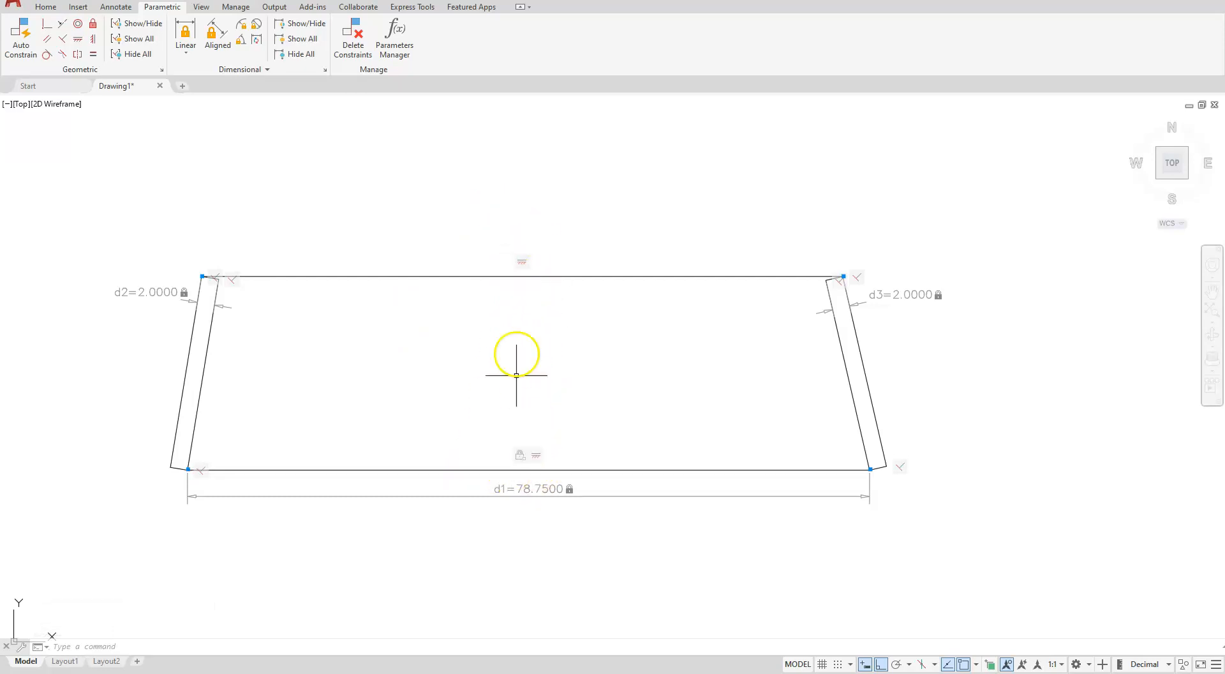
Draw a short vertical line inside the section, right of centre
{"action": "left_click", "coordinate": [46, 7]}
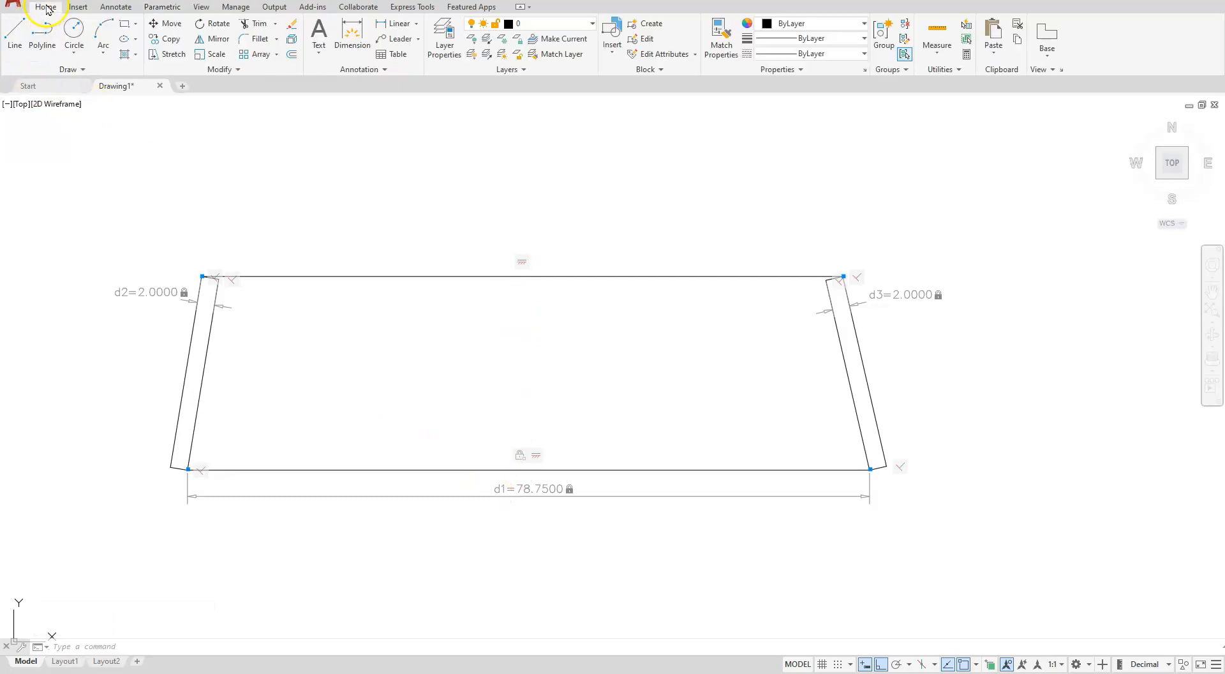
{"action": "left_click", "coordinate": [16, 32]}
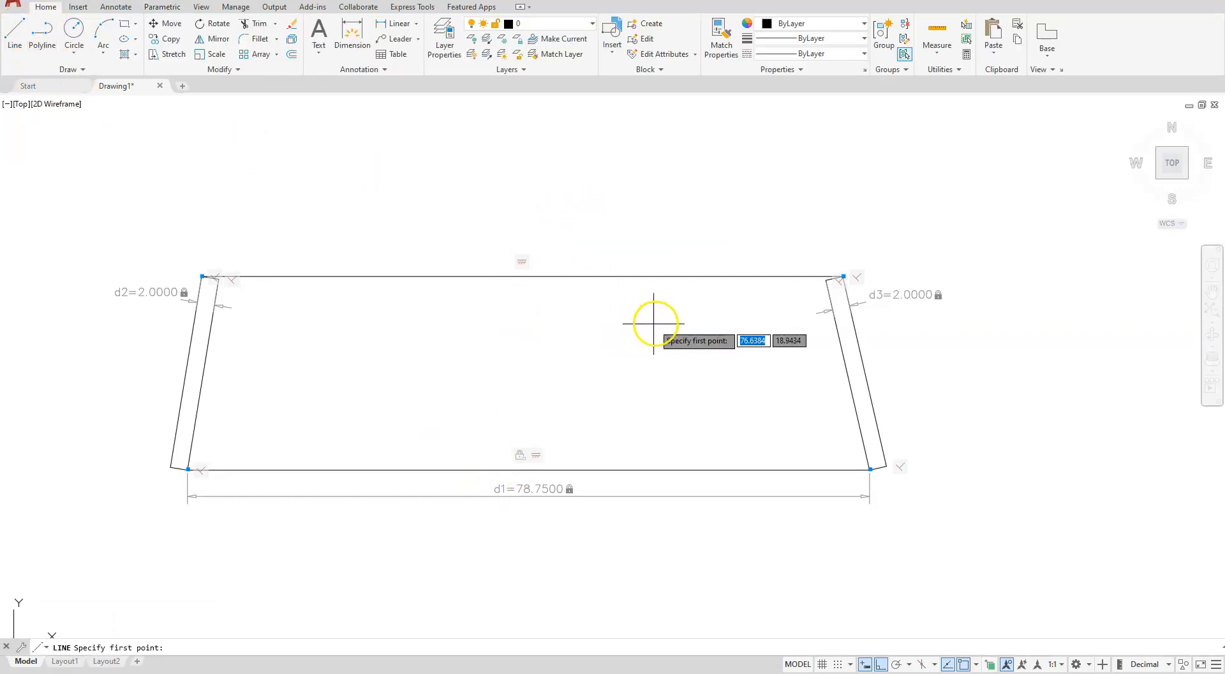
{"action": "left_click", "coordinate": [655, 401]}
{"action": "left_click", "coordinate": [647, 419]}
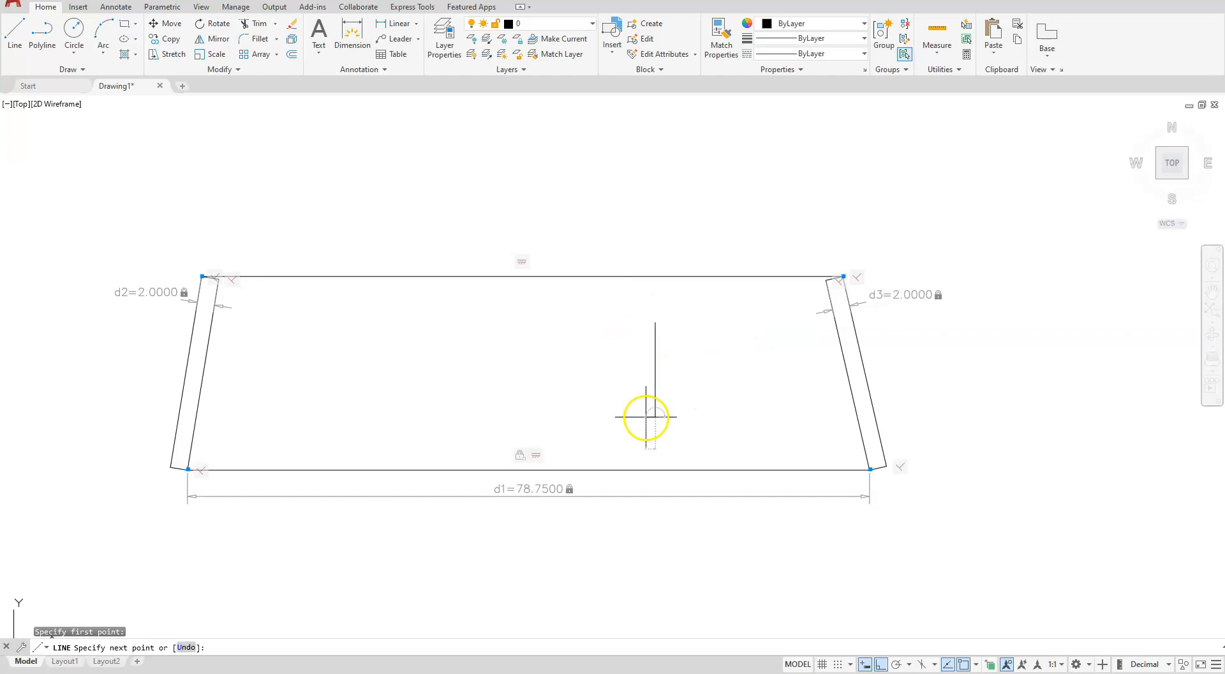
{"action": "key", "text": "Escape"}
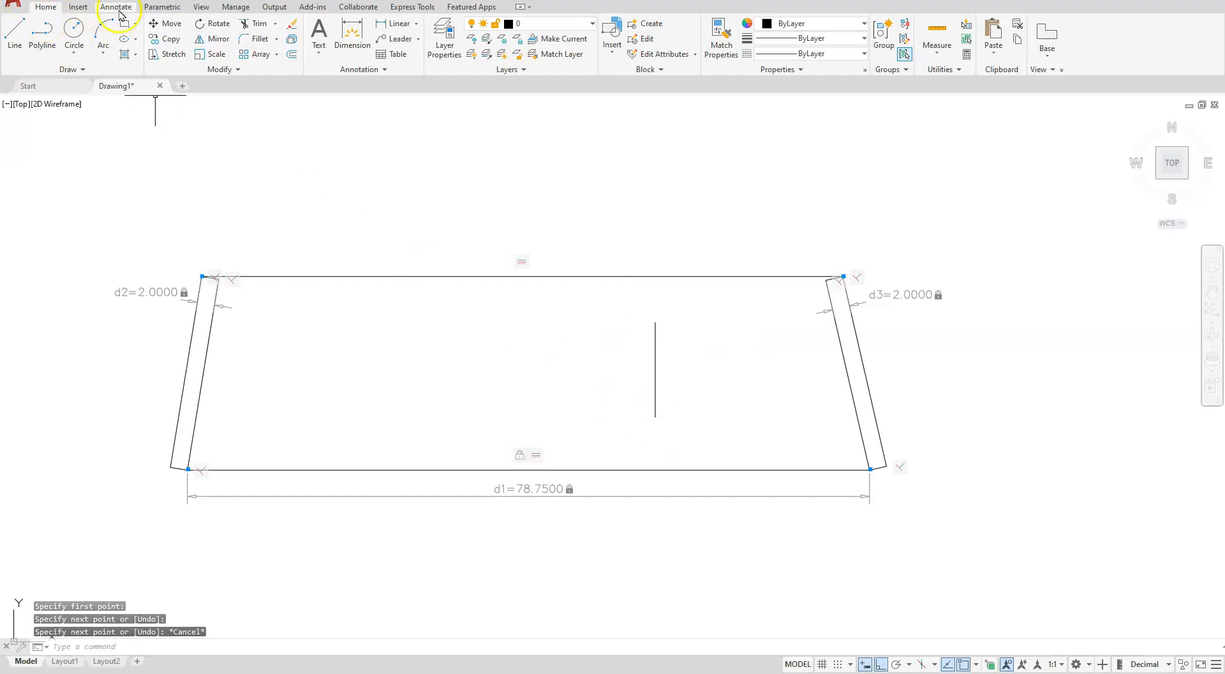
Make the vertical line's top endpoint coincident with the top line's midpoint
{"action": "left_click", "coordinate": [160, 7]}
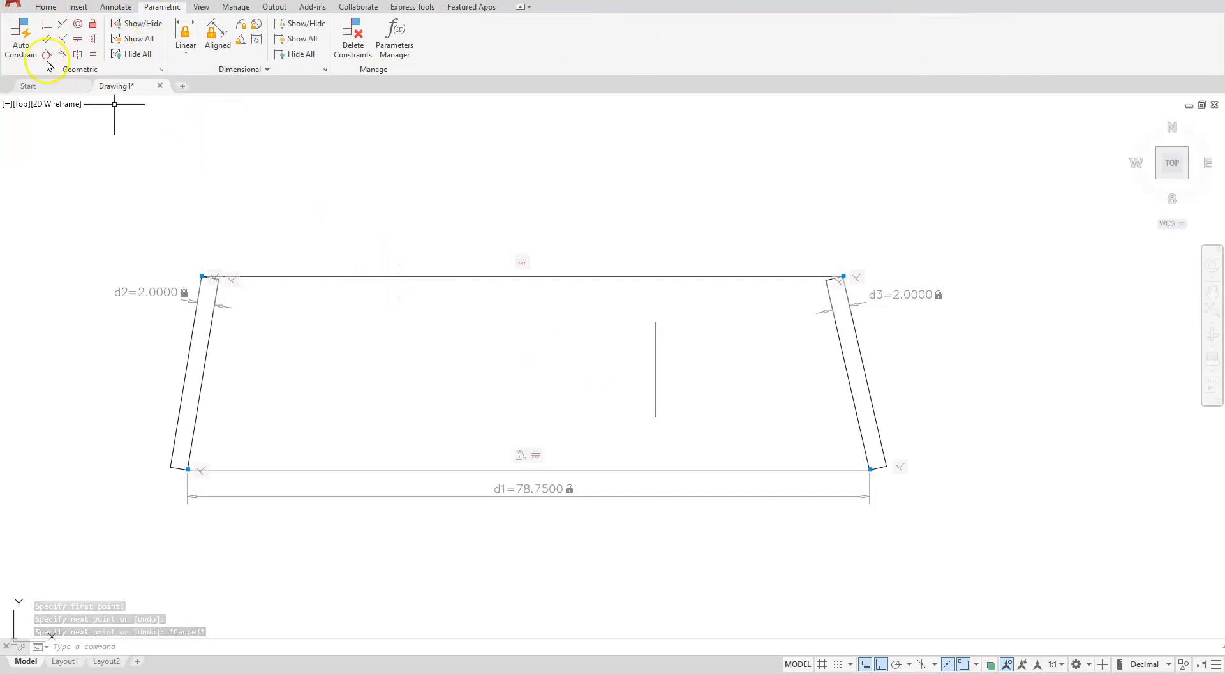
{"action": "left_click", "coordinate": [46, 24]}
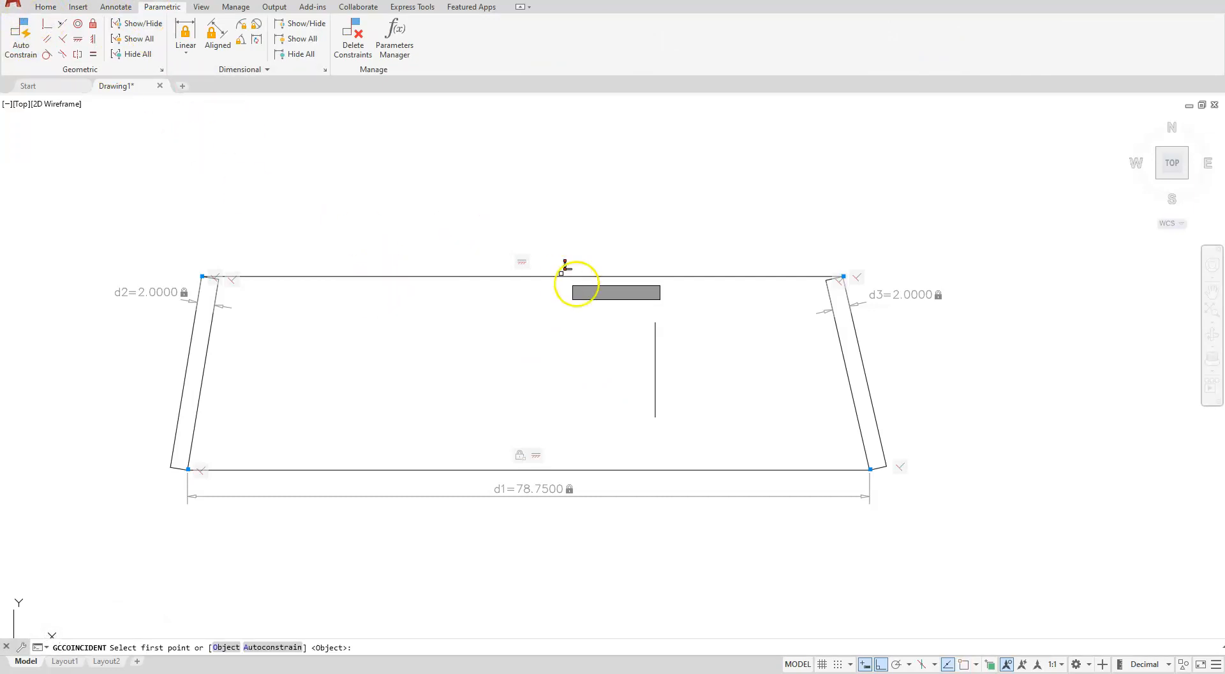
{"action": "left_click", "coordinate": [660, 318]}
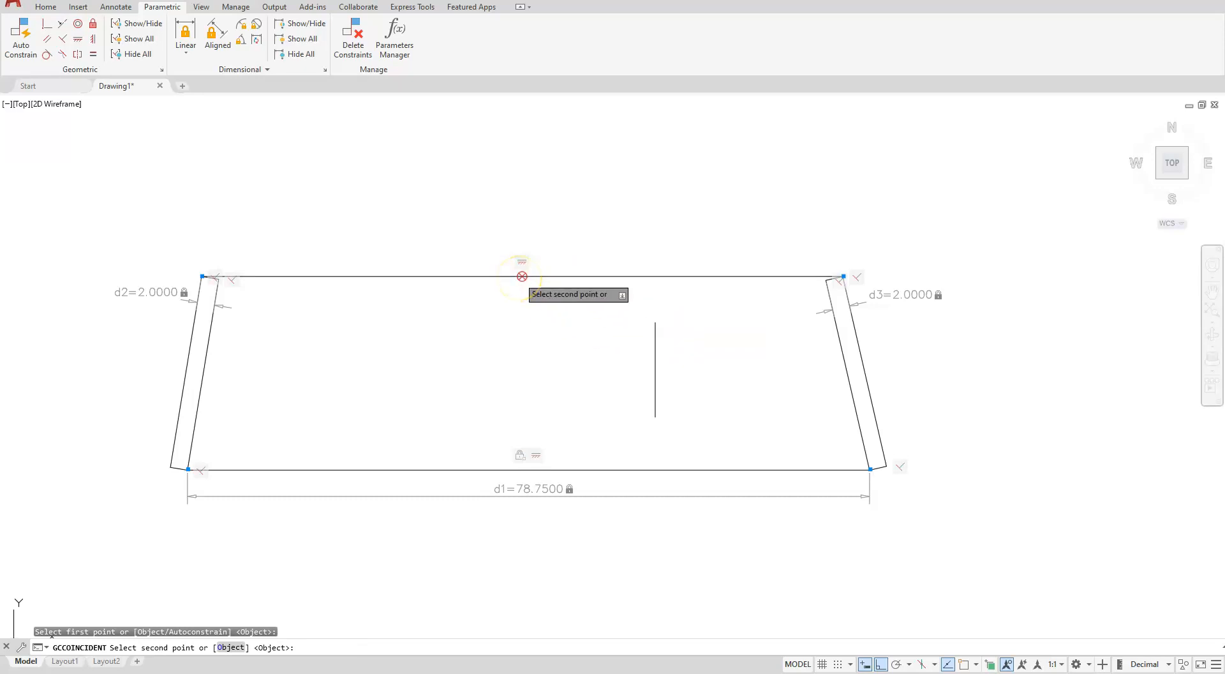
{"action": "left_click", "coordinate": [521, 277]}
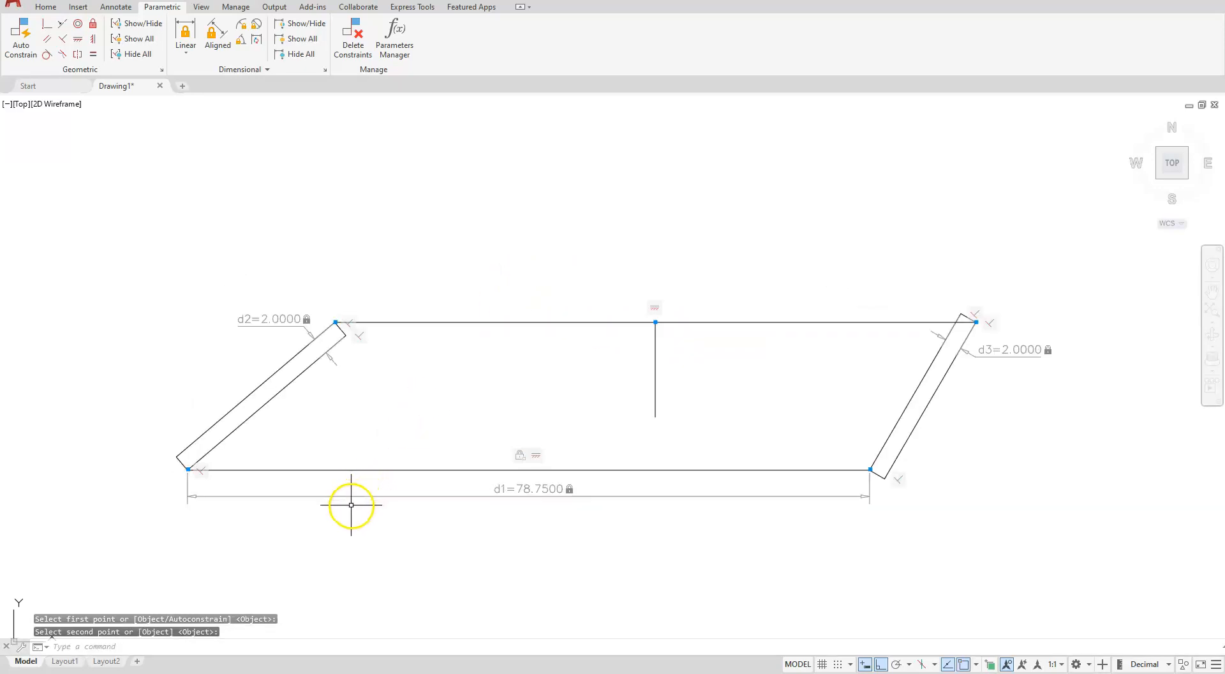
Make the vertical line's bottom endpoint coincident with the base line's midpoint
{"action": "left_click", "coordinate": [47, 24]}
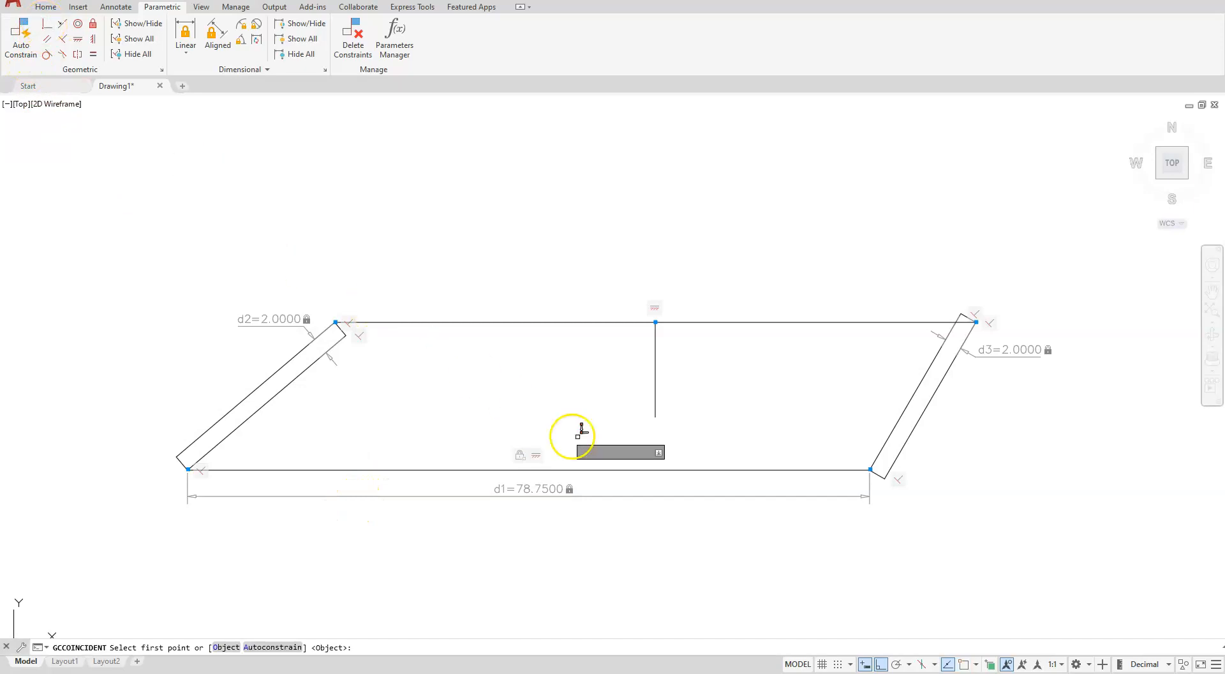
{"action": "left_click", "coordinate": [655, 416]}
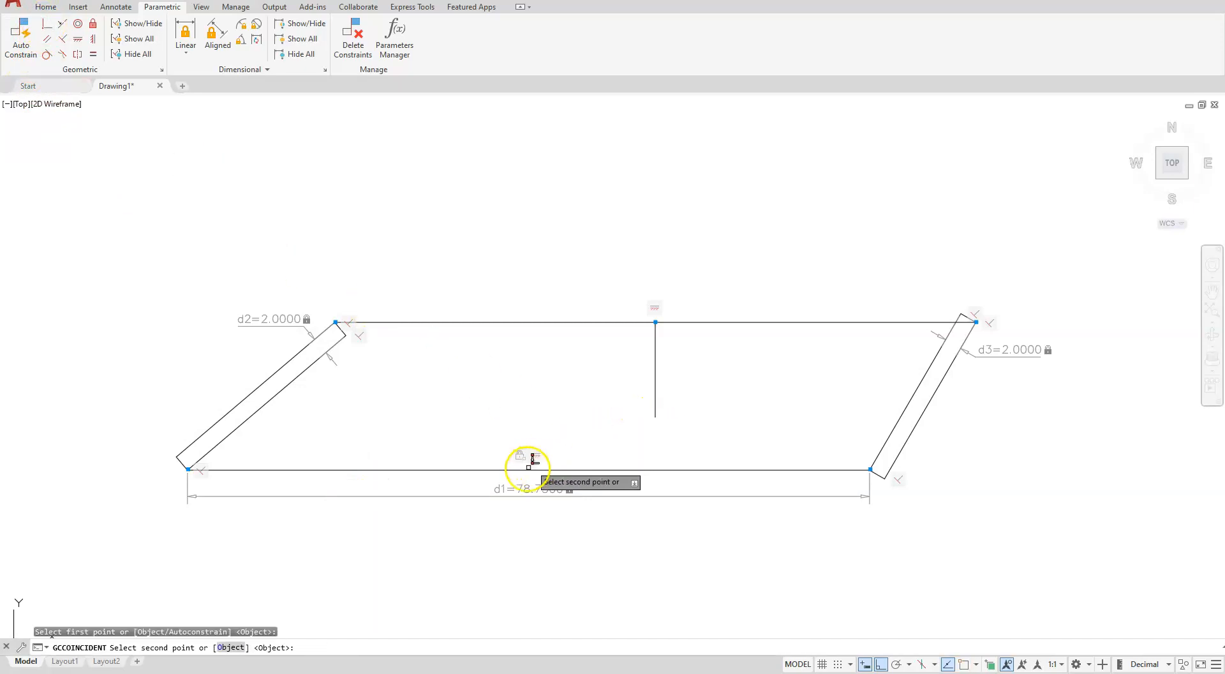
{"action": "left_click", "coordinate": [529, 467]}
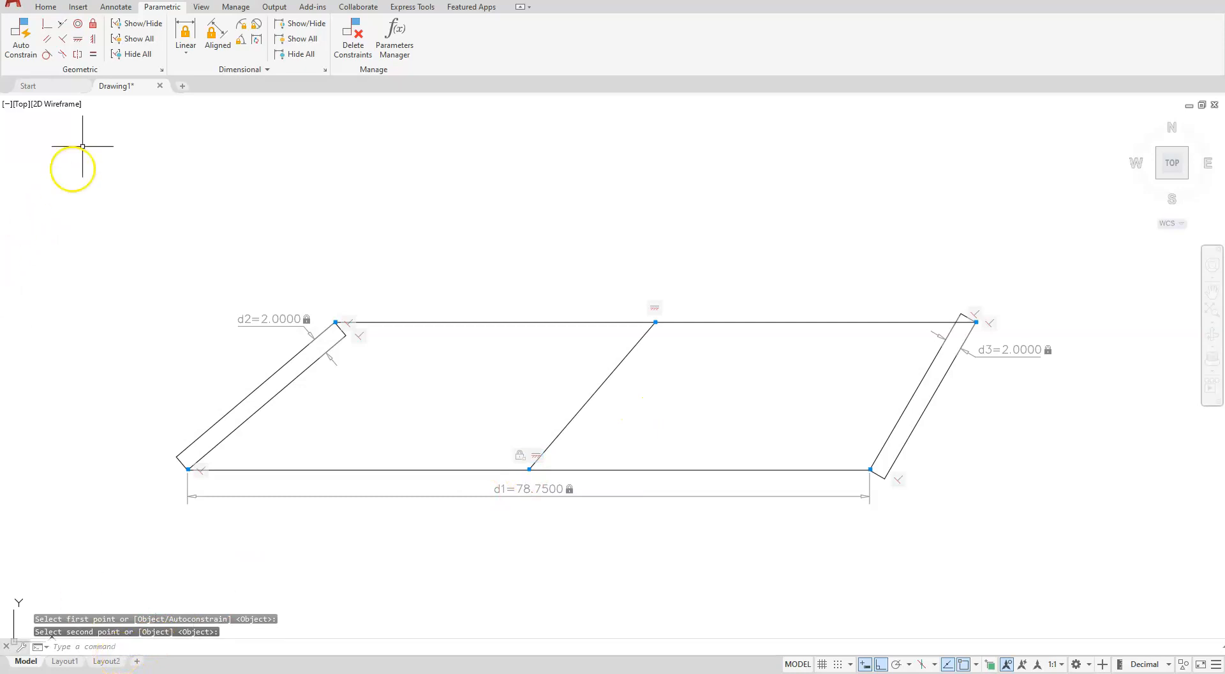
Constrain the middle line to be vertical
{"action": "left_click", "coordinate": [93, 40]}
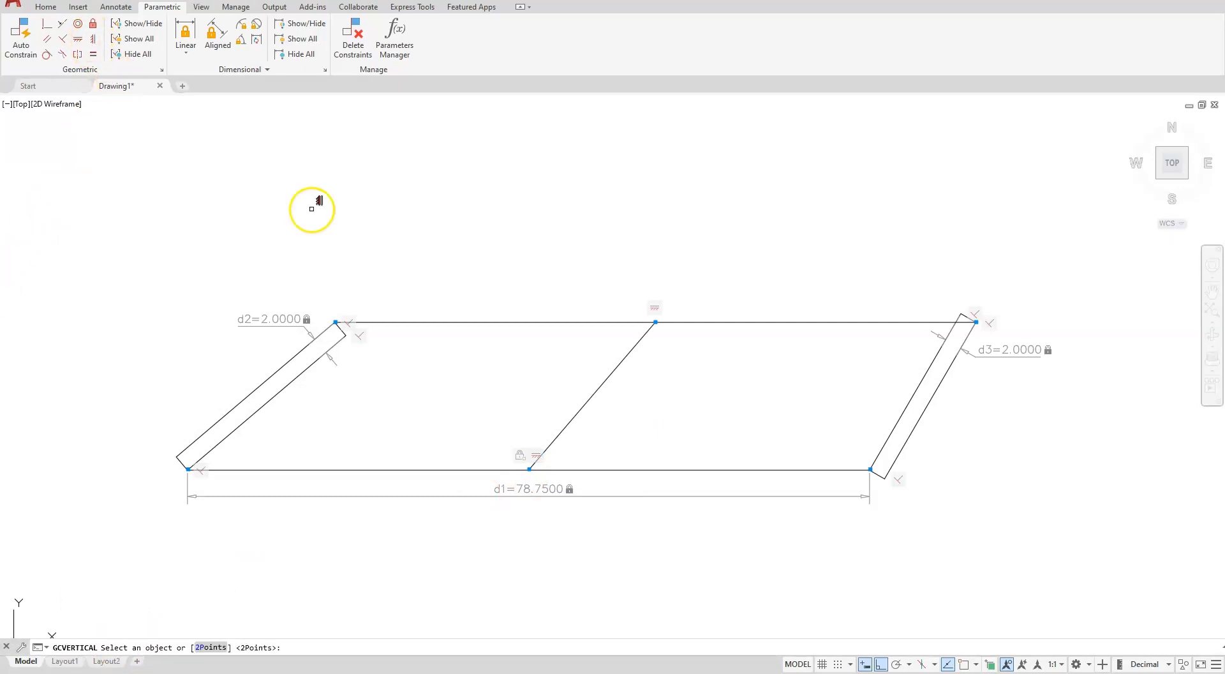
{"action": "left_click", "coordinate": [605, 380]}
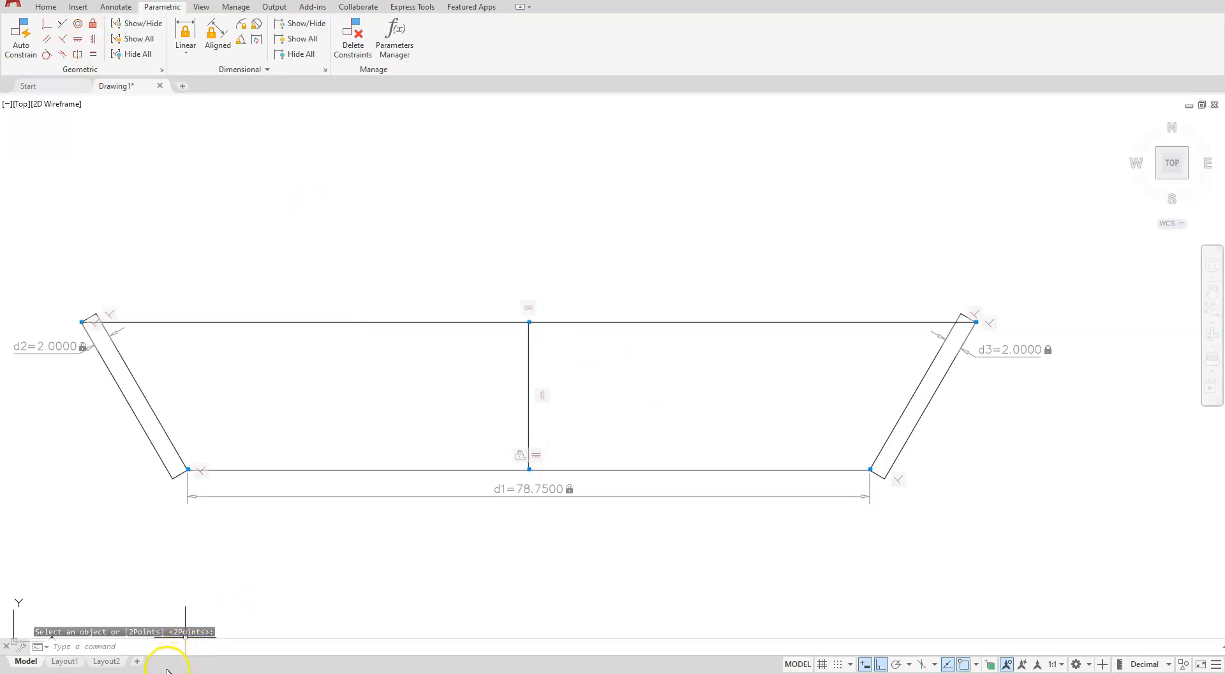
{"action": "key", "text": "Escape"}
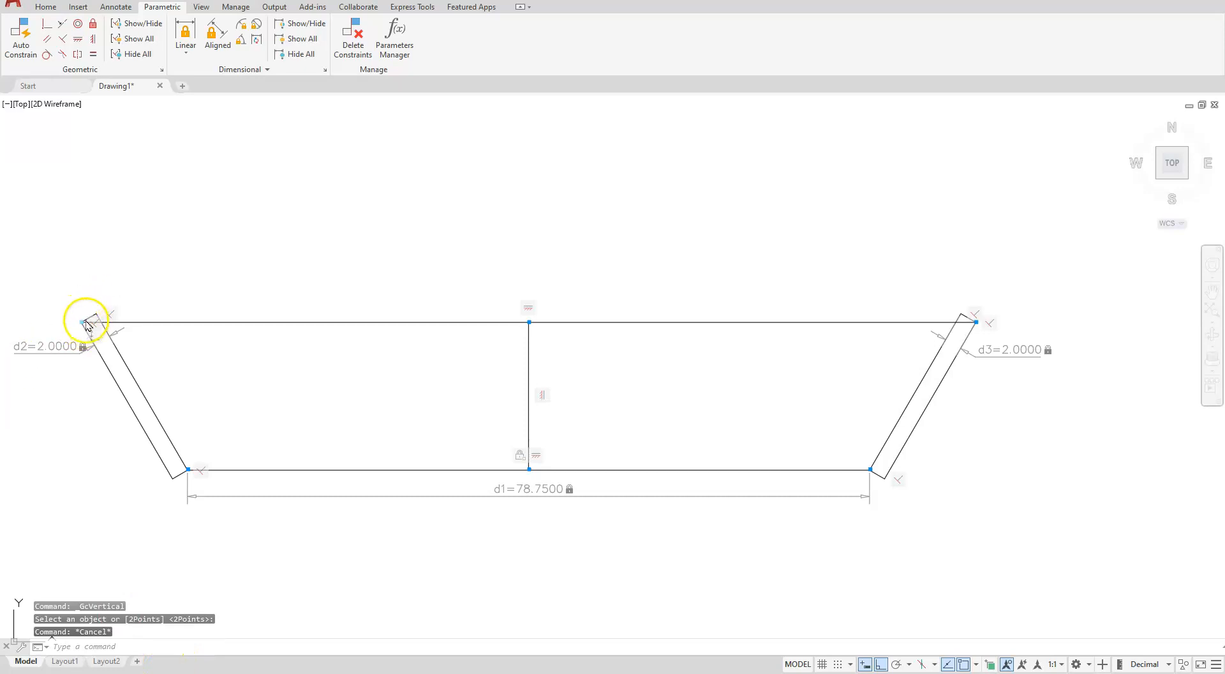
Stretch the top line's left endpoint inward toward the section's centre
{"action": "left_click", "coordinate": [85, 322]}
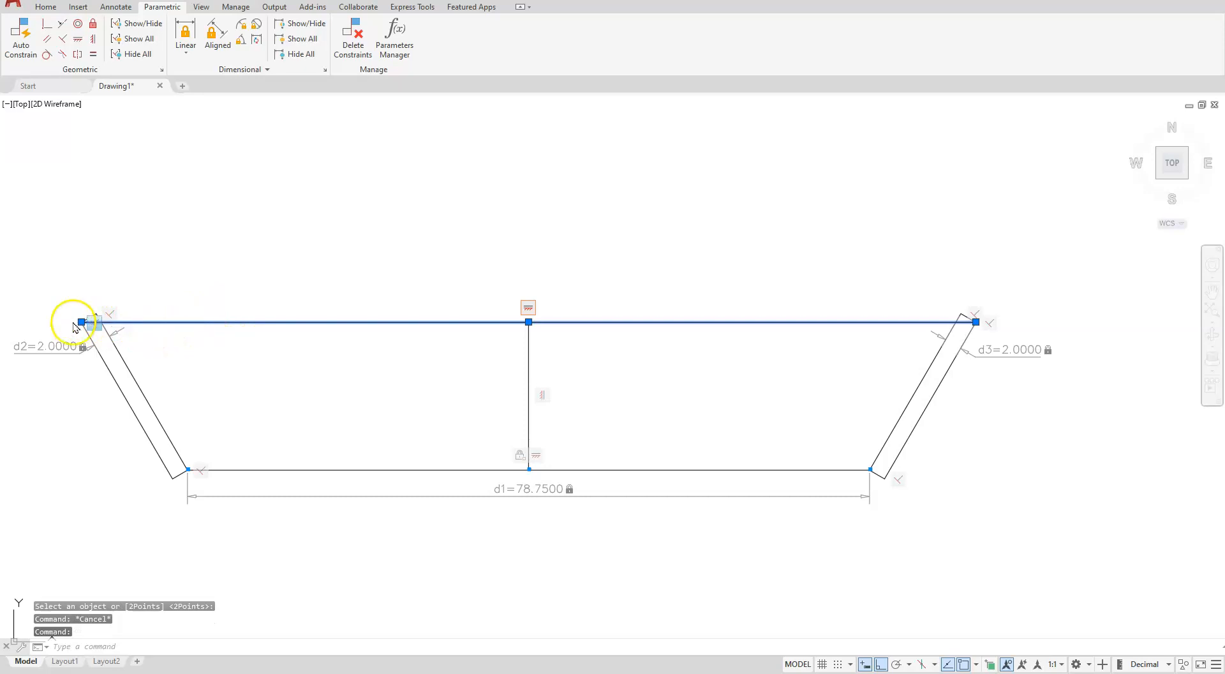
{"action": "left_click", "coordinate": [81, 322]}
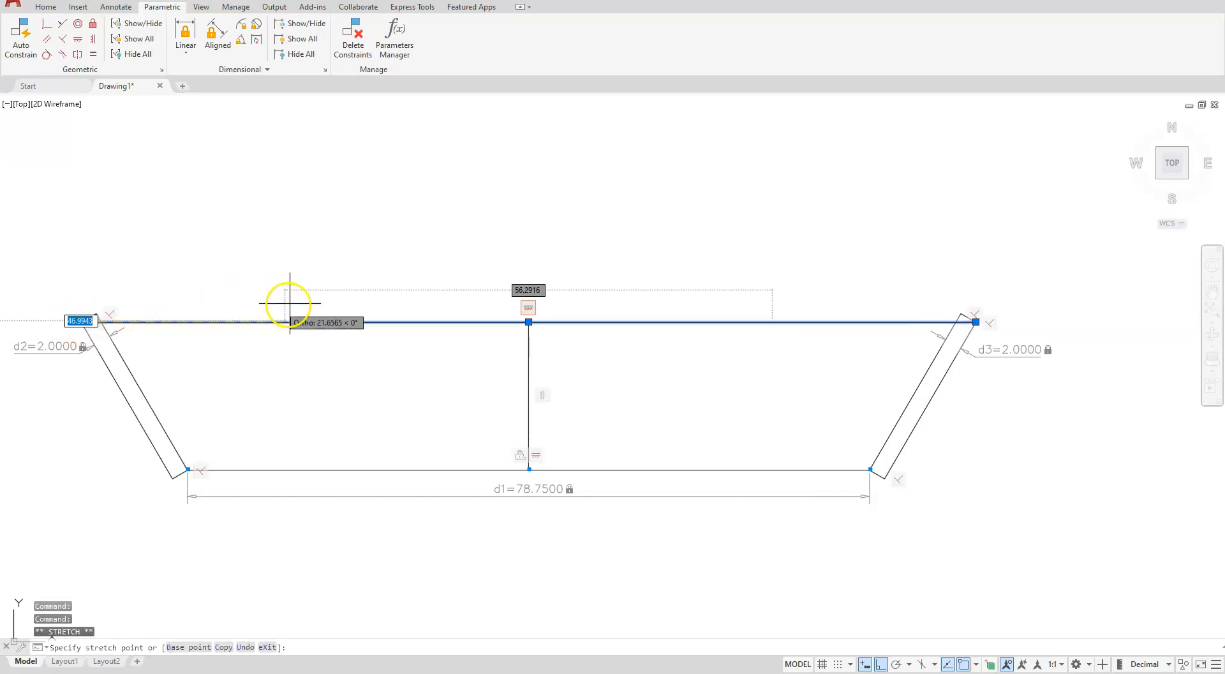
{"action": "left_click", "coordinate": [234, 352]}
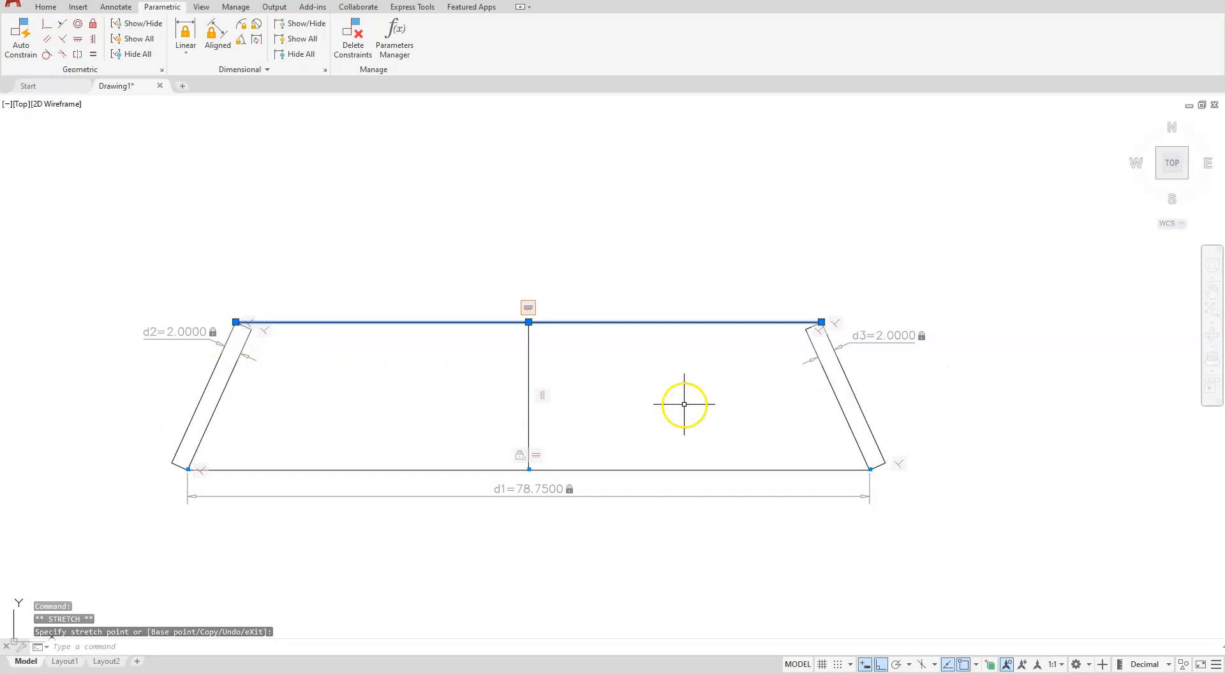
{"action": "left_click", "coordinate": [548, 488]}
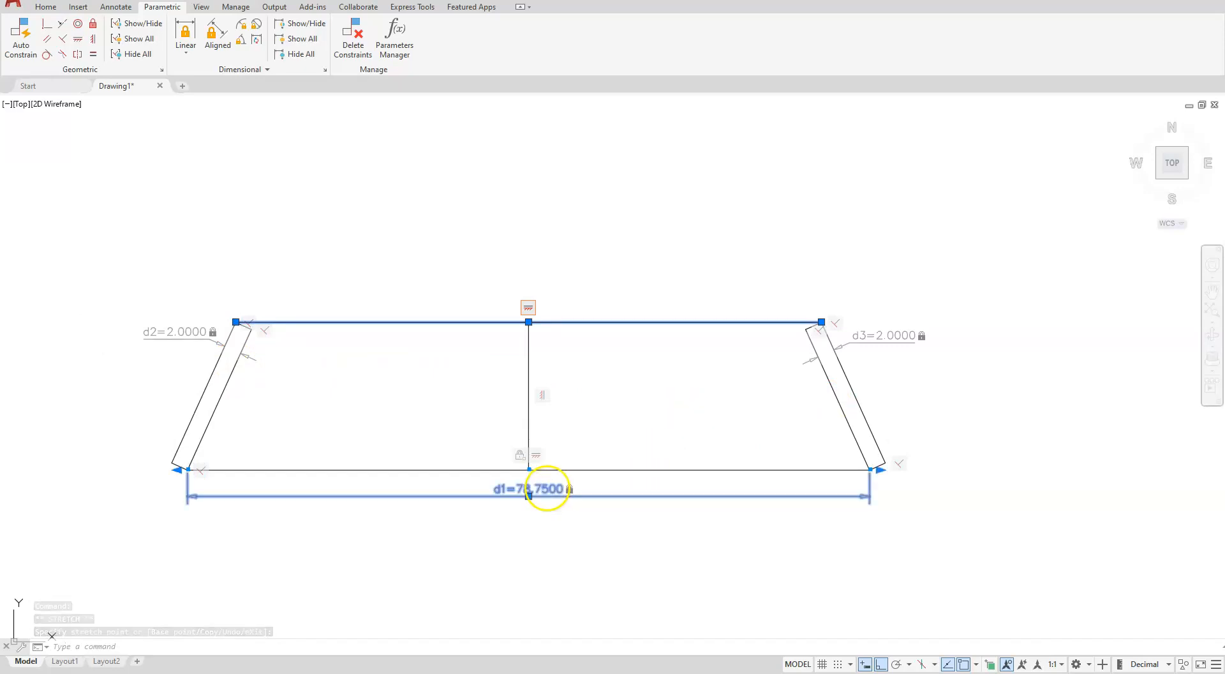
{"action": "left_click", "coordinate": [548, 489]}
{"action": "key", "text": "Delete"}
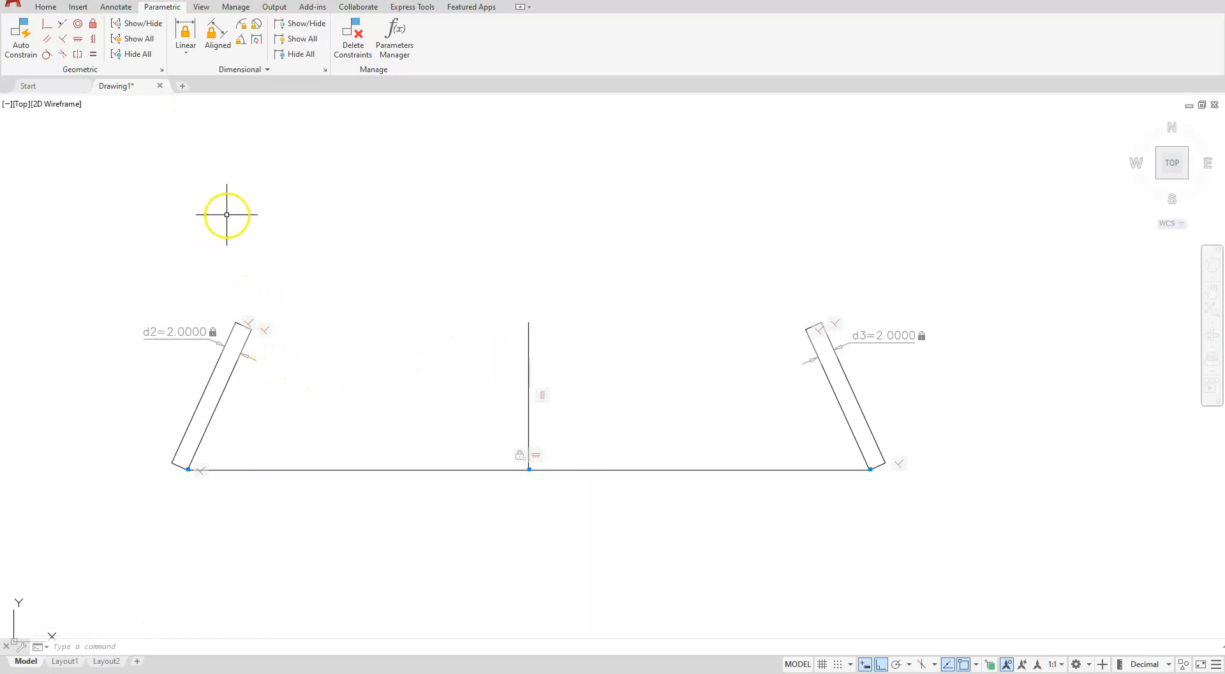
{"action": "key", "text": "Return"}
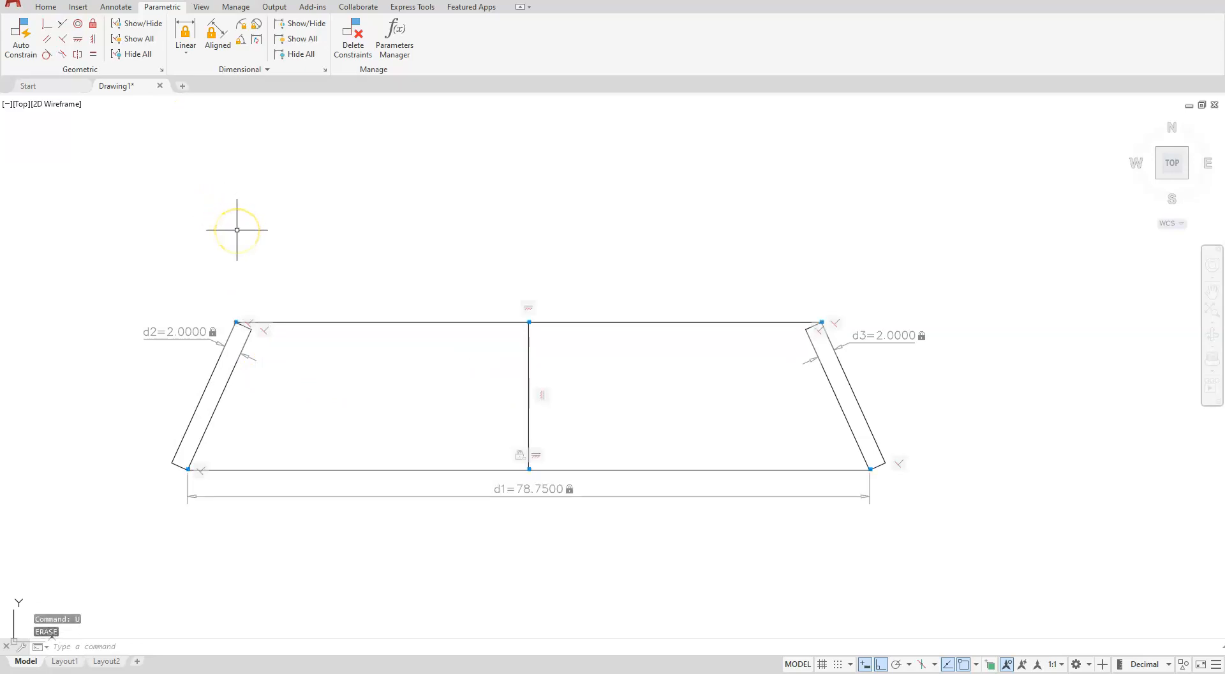
{"action": "key", "text": "Escape"}
{"action": "key", "text": "Escape"}
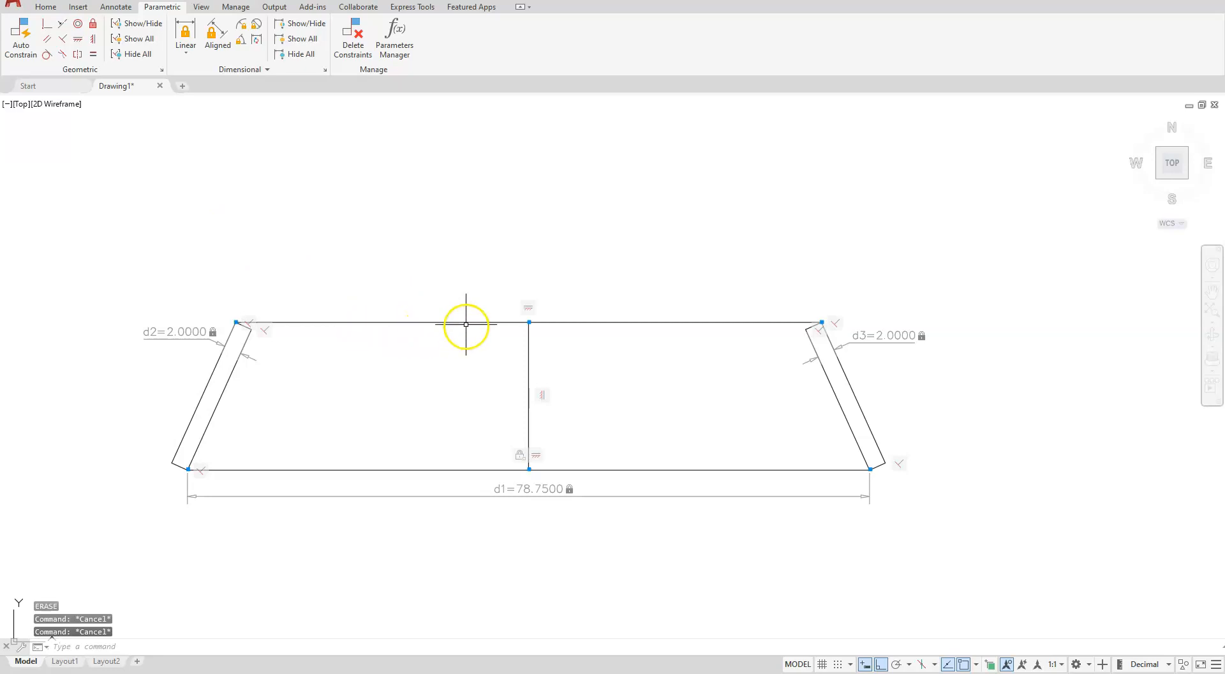
Delete the 78.75 base dimensional constraint
{"action": "left_click", "coordinate": [528, 492]}
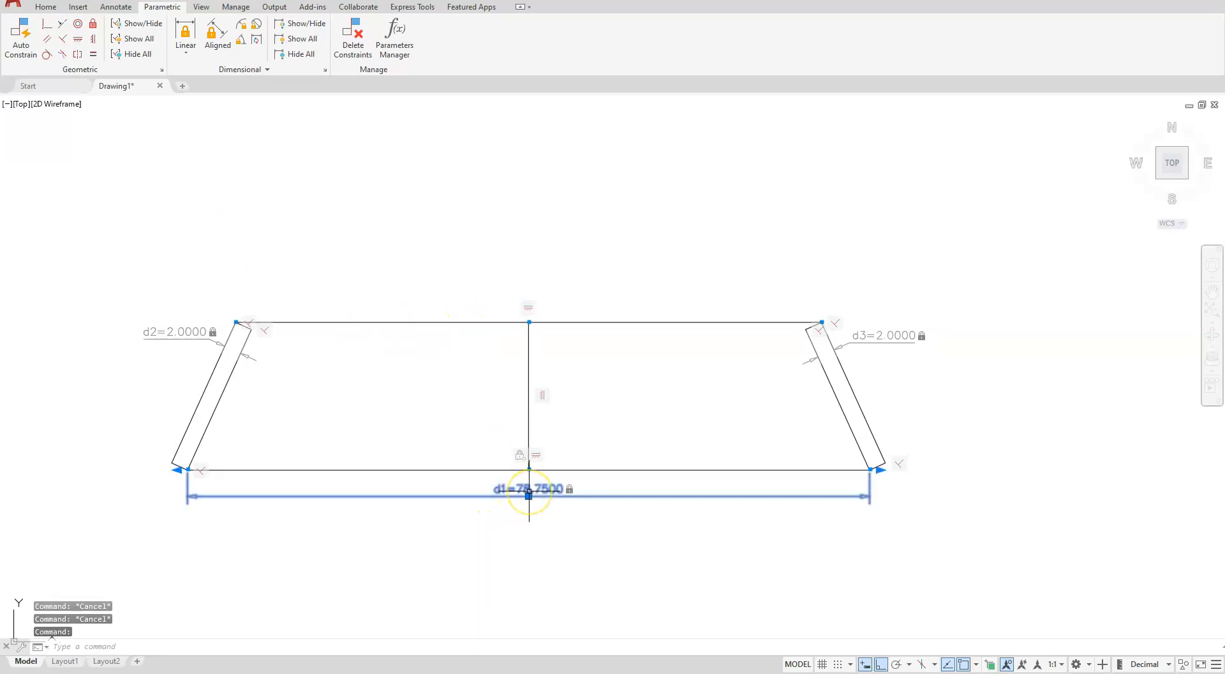
{"action": "key", "text": "Delete"}
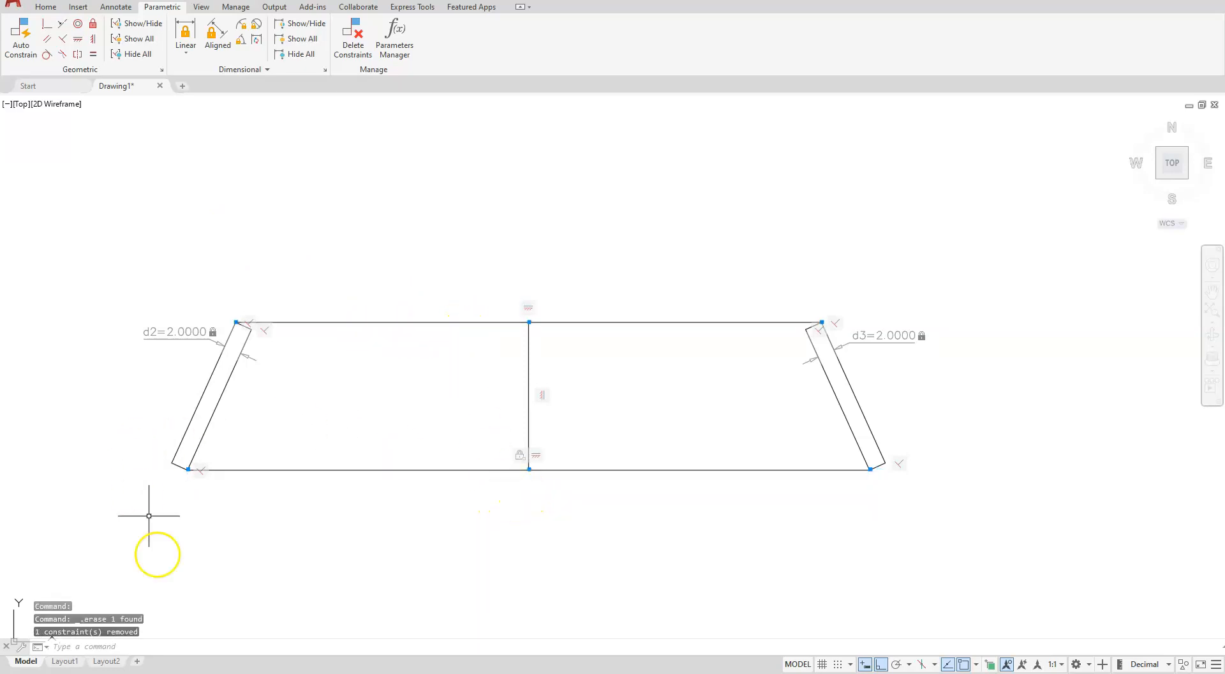
Add a linear constraint of 78.75 between the outer bottom corners of the two walls
{"action": "left_click", "coordinate": [185, 32]}
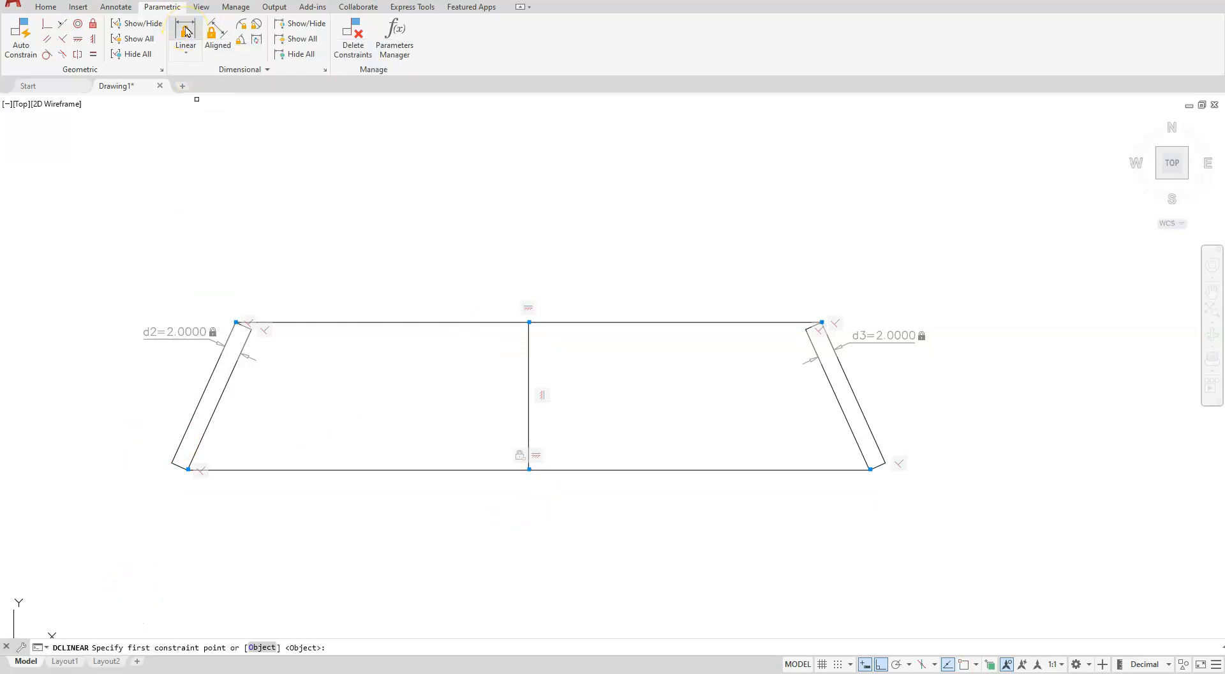
{"action": "left_click", "coordinate": [171, 462]}
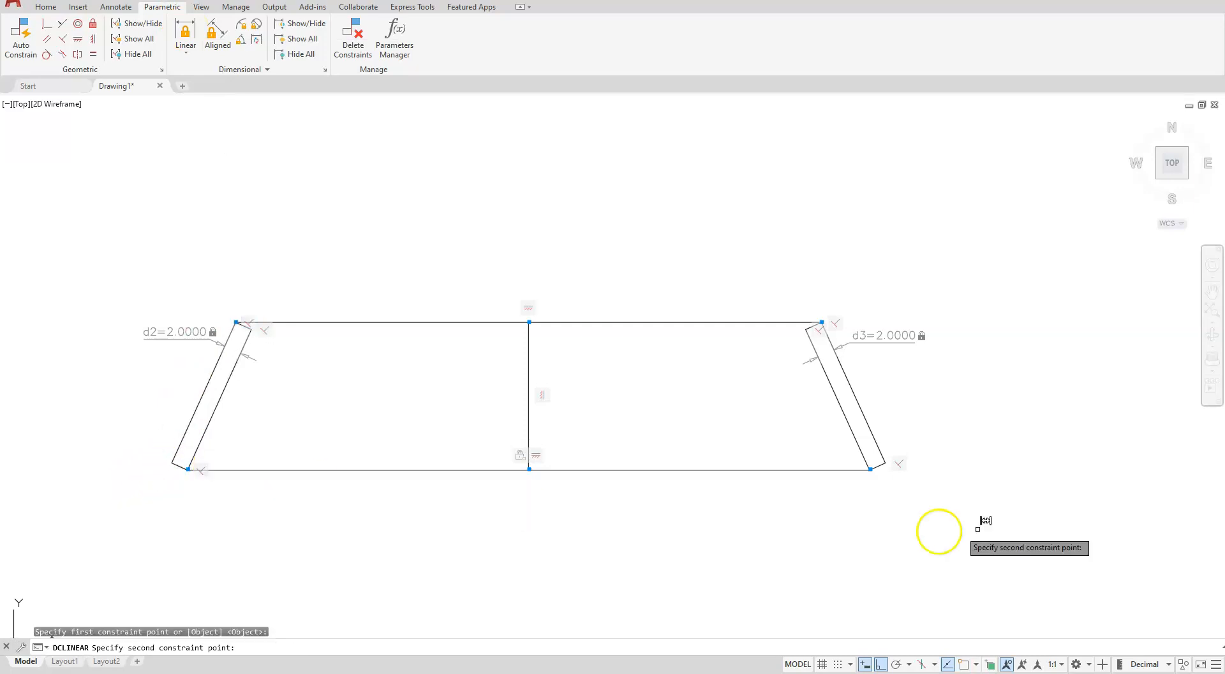
{"action": "left_click", "coordinate": [885, 462]}
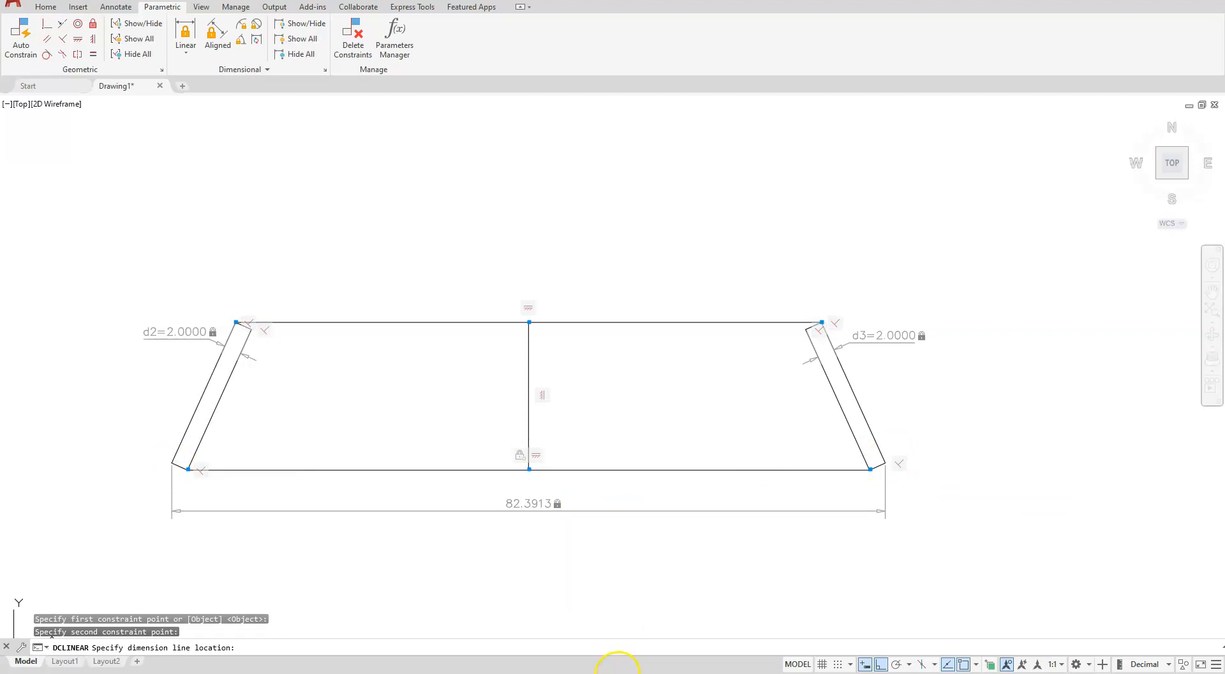
{"action": "left_click", "coordinate": [618, 511]}
{"action": "type", "text": "78.75"}
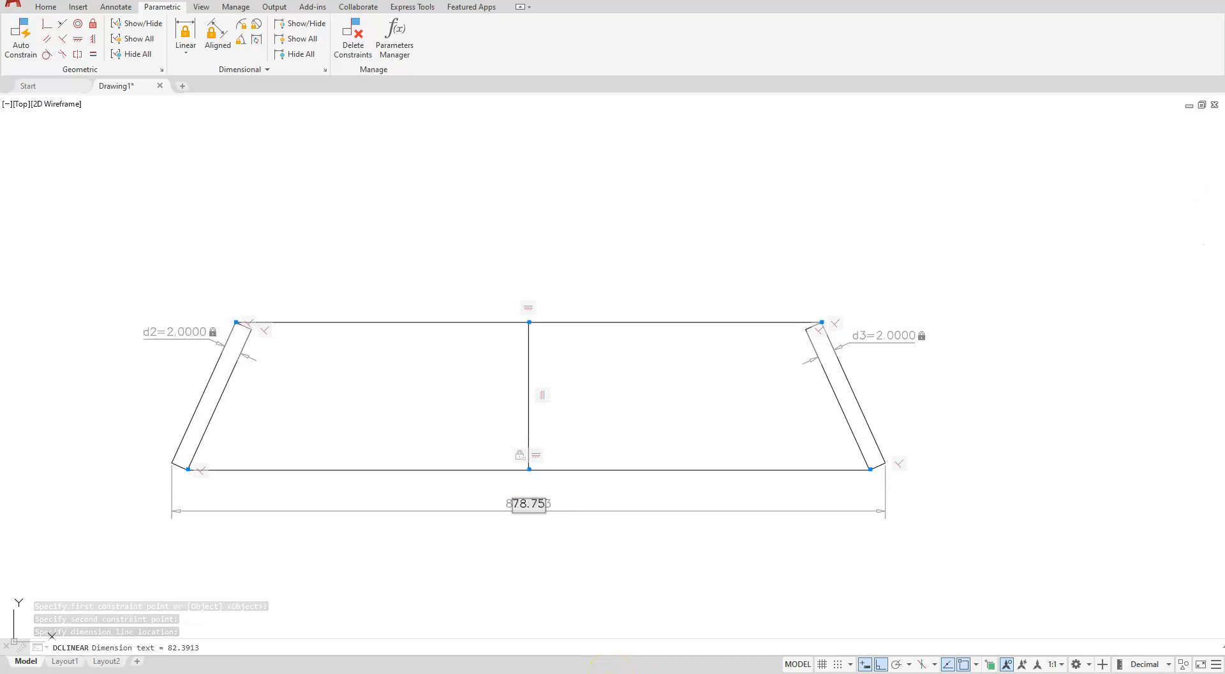
{"action": "key", "text": "Return"}
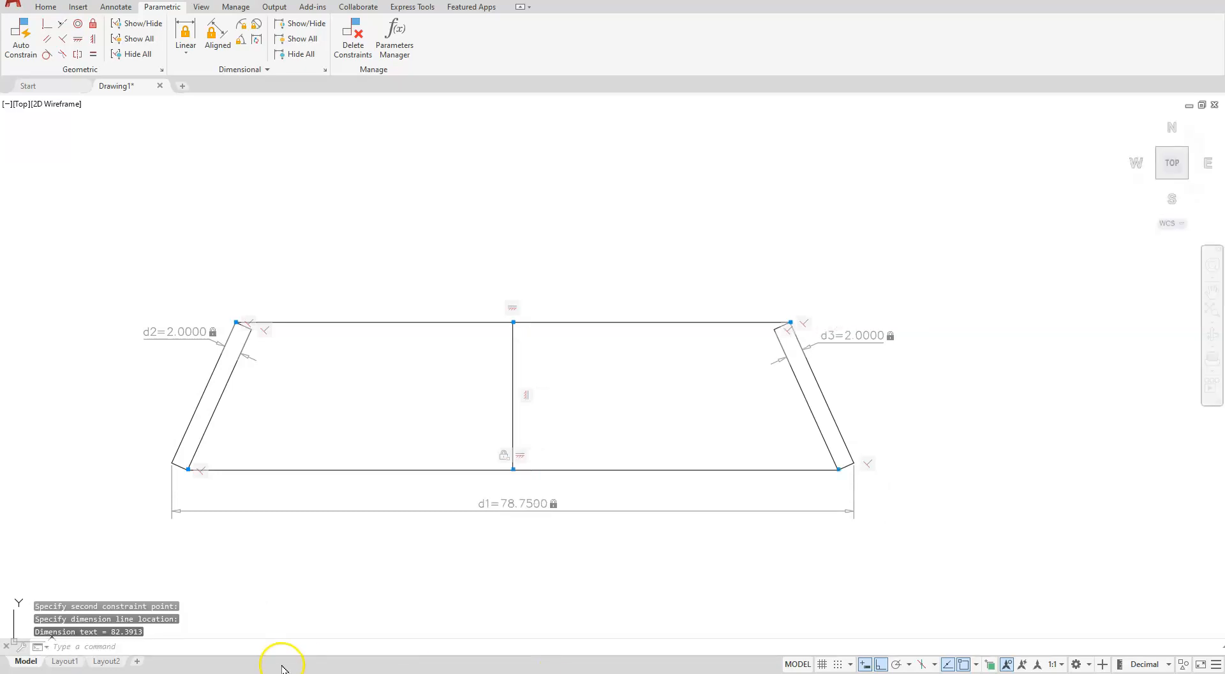
Add a linear constraint of 63 to the top line, placing the dimension above the section
{"action": "left_click", "coordinate": [185, 33]}
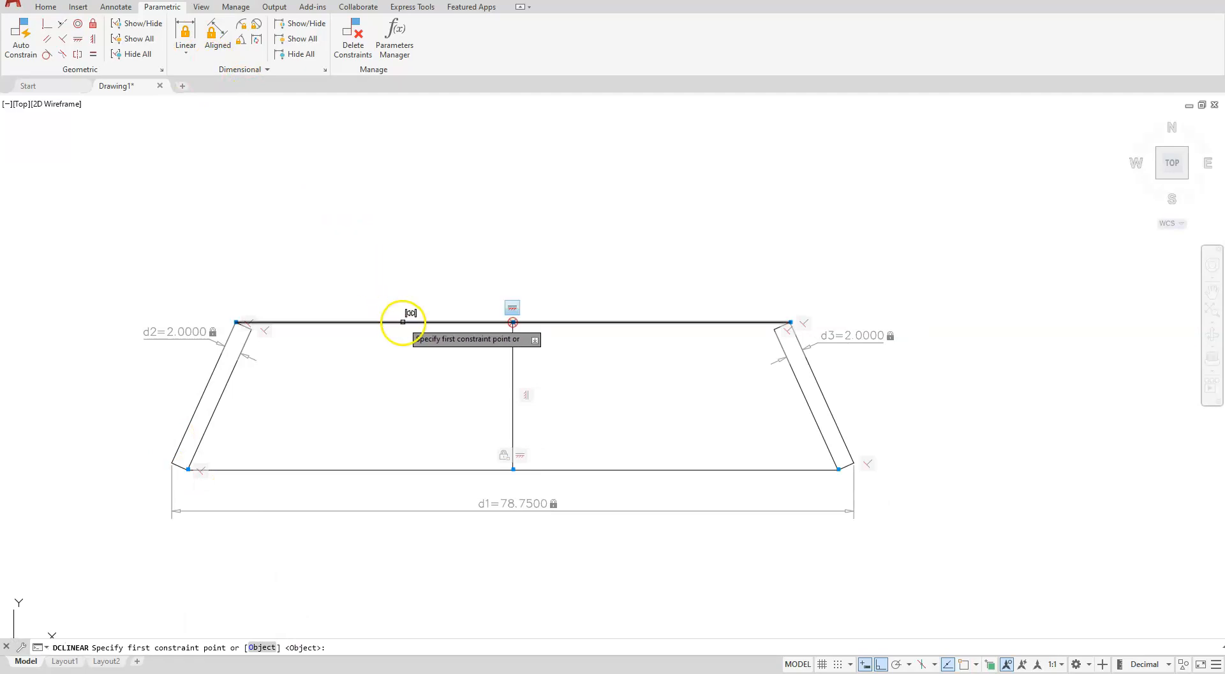
{"action": "key", "text": "Return"}
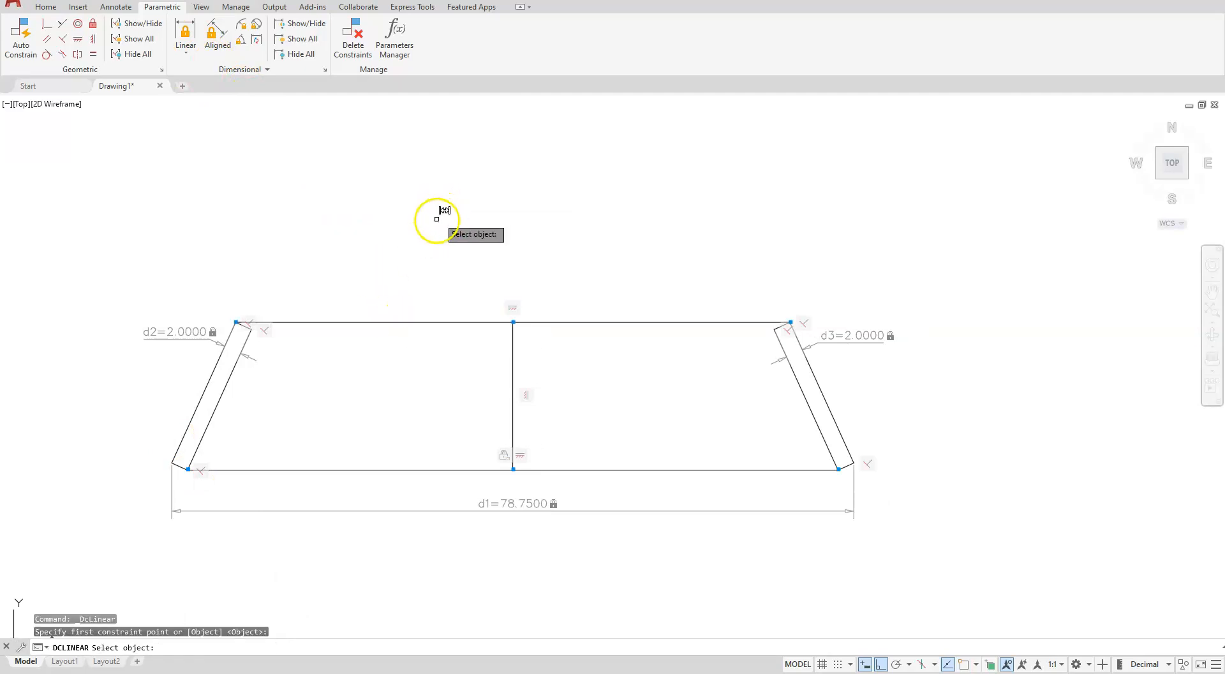
{"action": "left_click", "coordinate": [403, 321]}
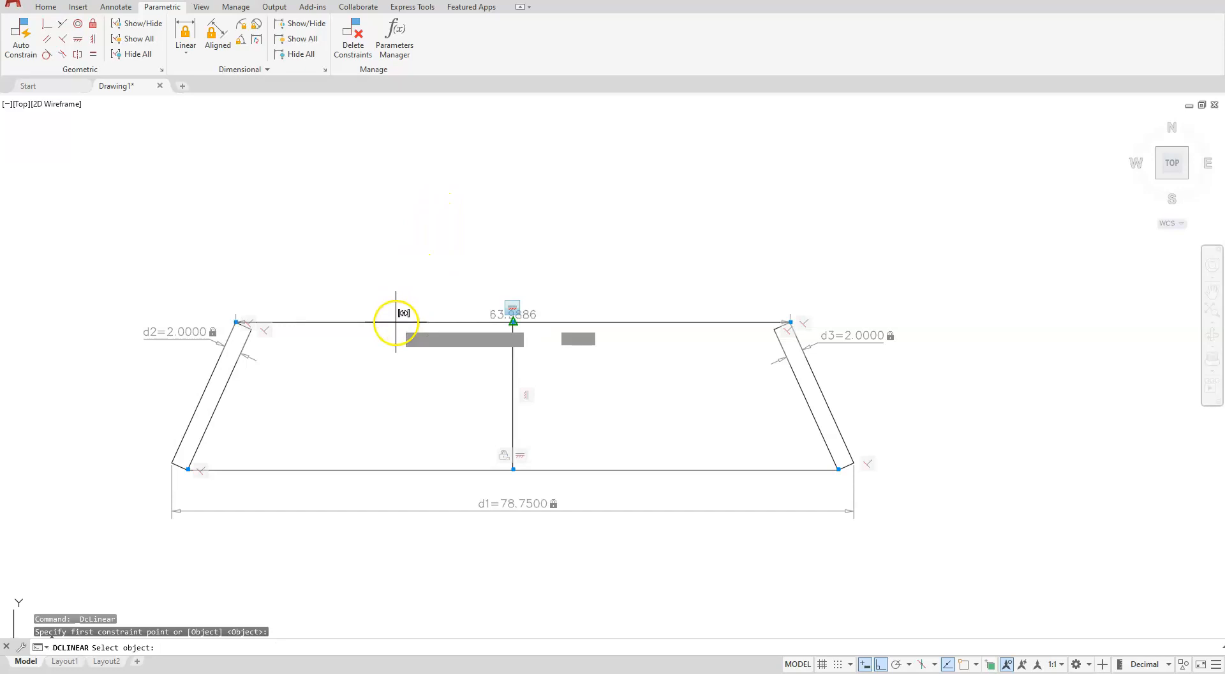
{"action": "left_click", "coordinate": [472, 255]}
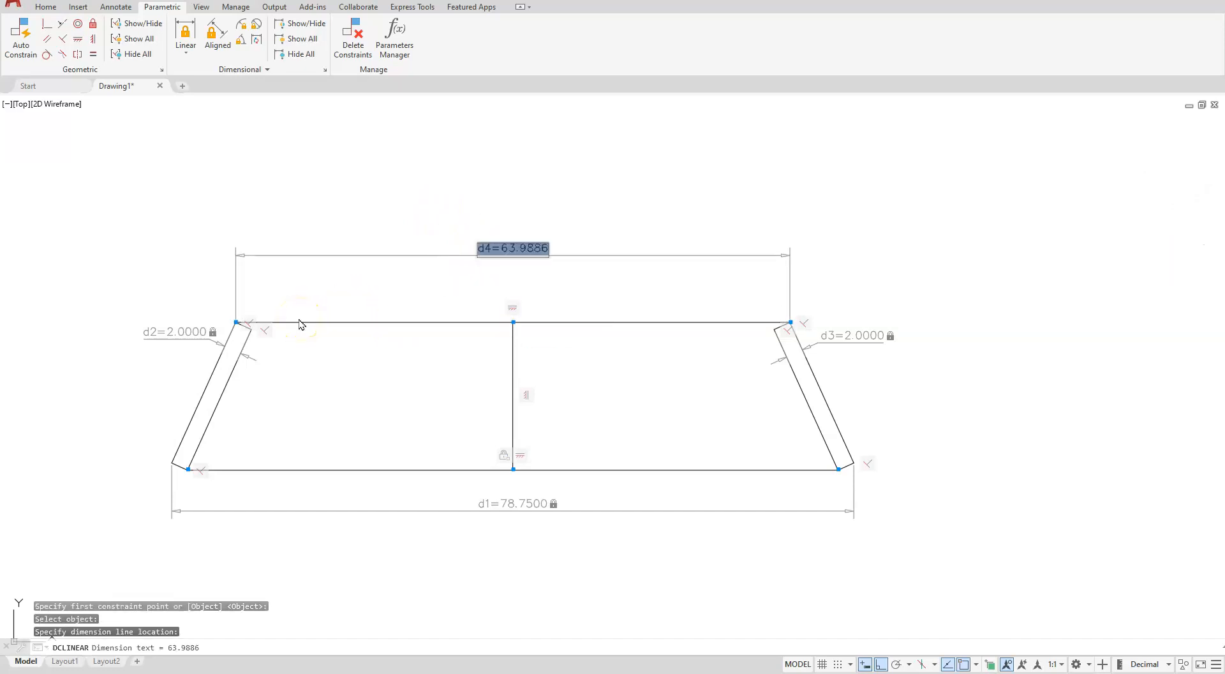
{"action": "type", "text": "63"}
{"action": "key", "text": "Return"}
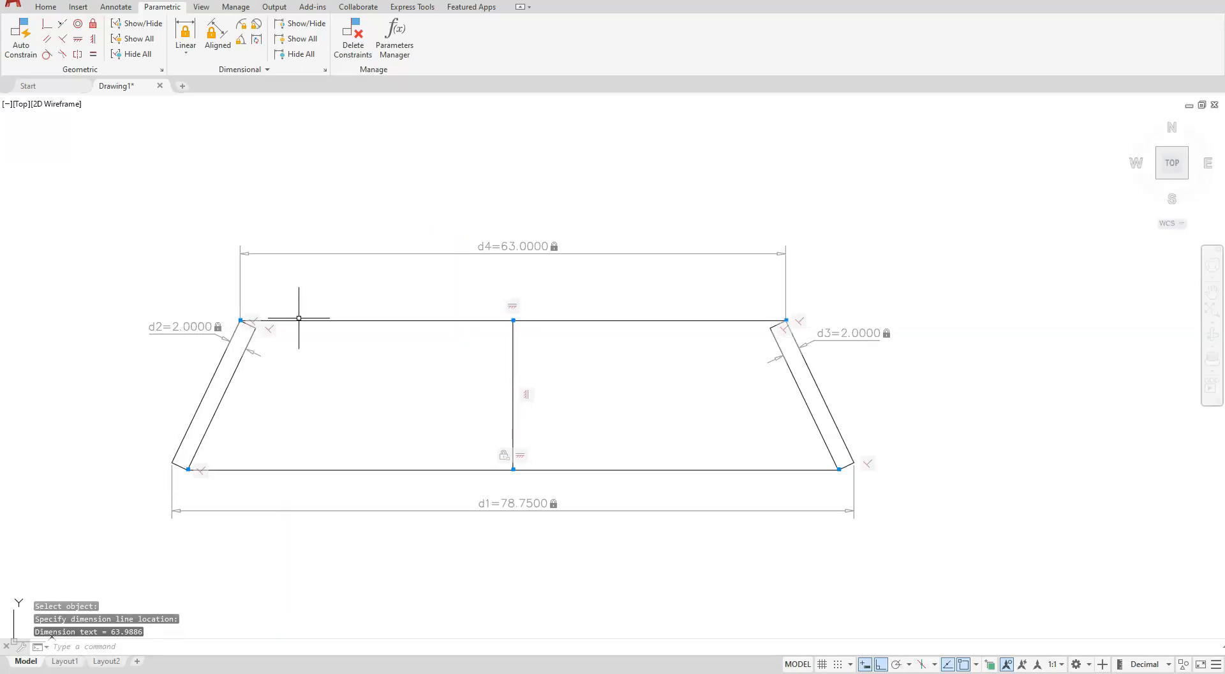
Hide all geometric and dimensional constraints in the drawing
{"action": "scroll", "coordinate": [513, 485], "scroll_direction": "down", "scroll_amount": 2}
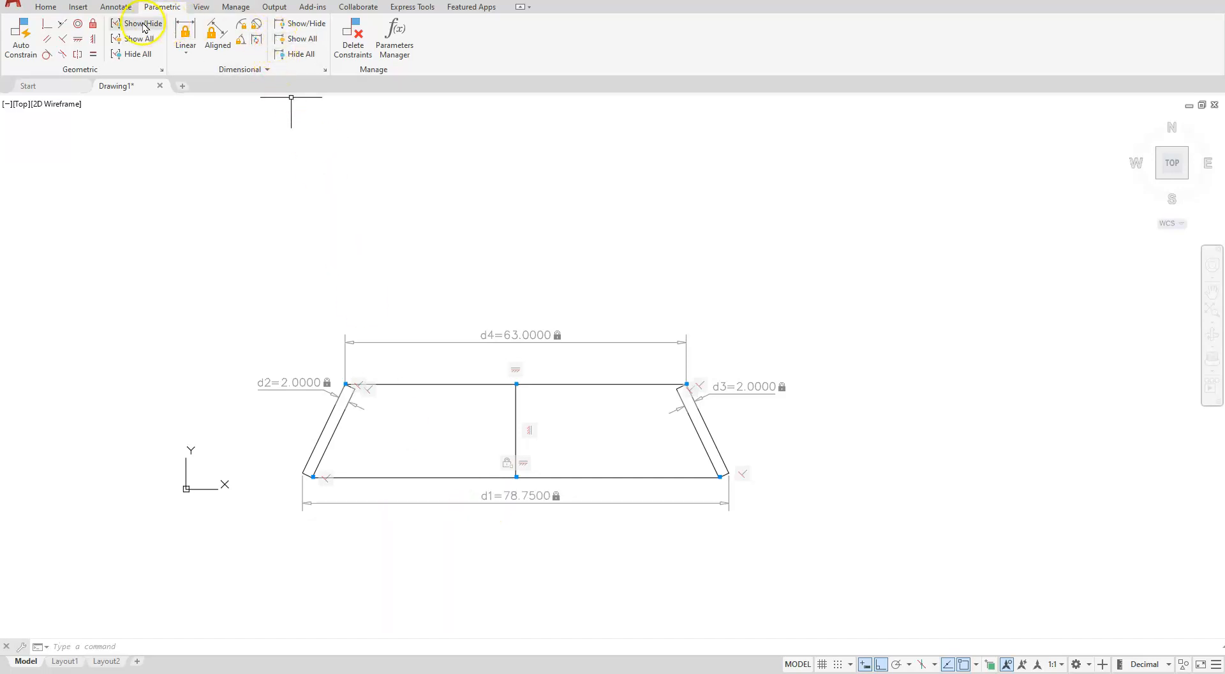
{"action": "left_click", "coordinate": [131, 55]}
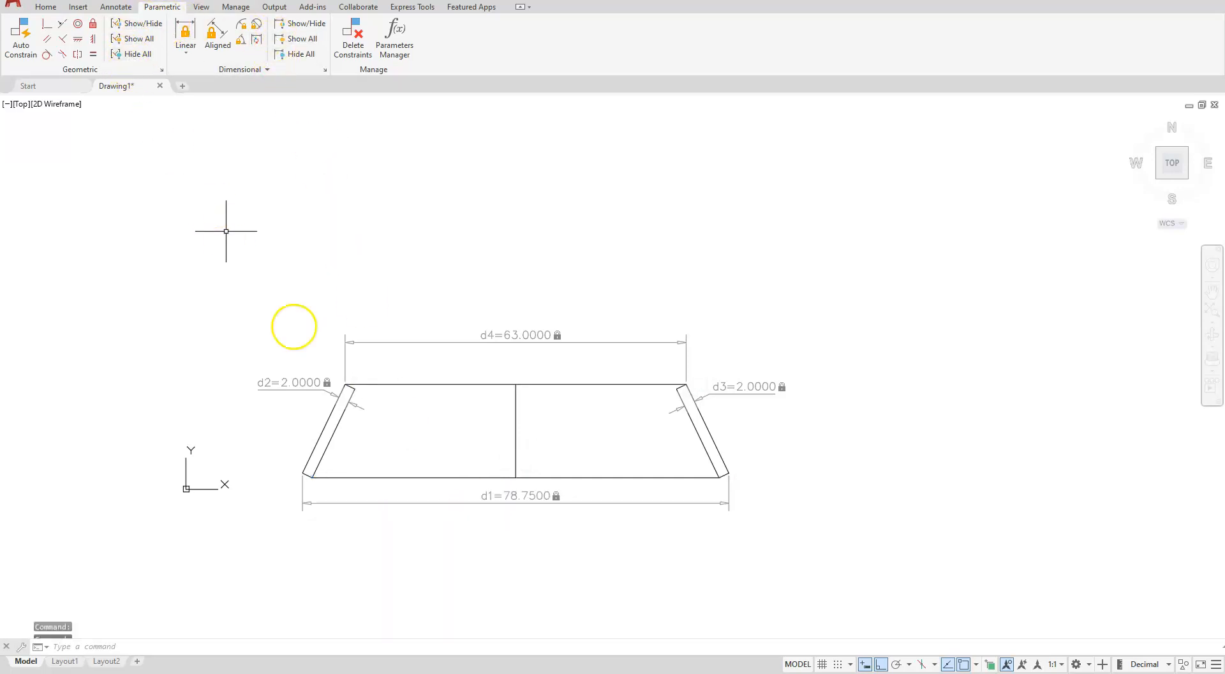
{"action": "left_click", "coordinate": [293, 55]}
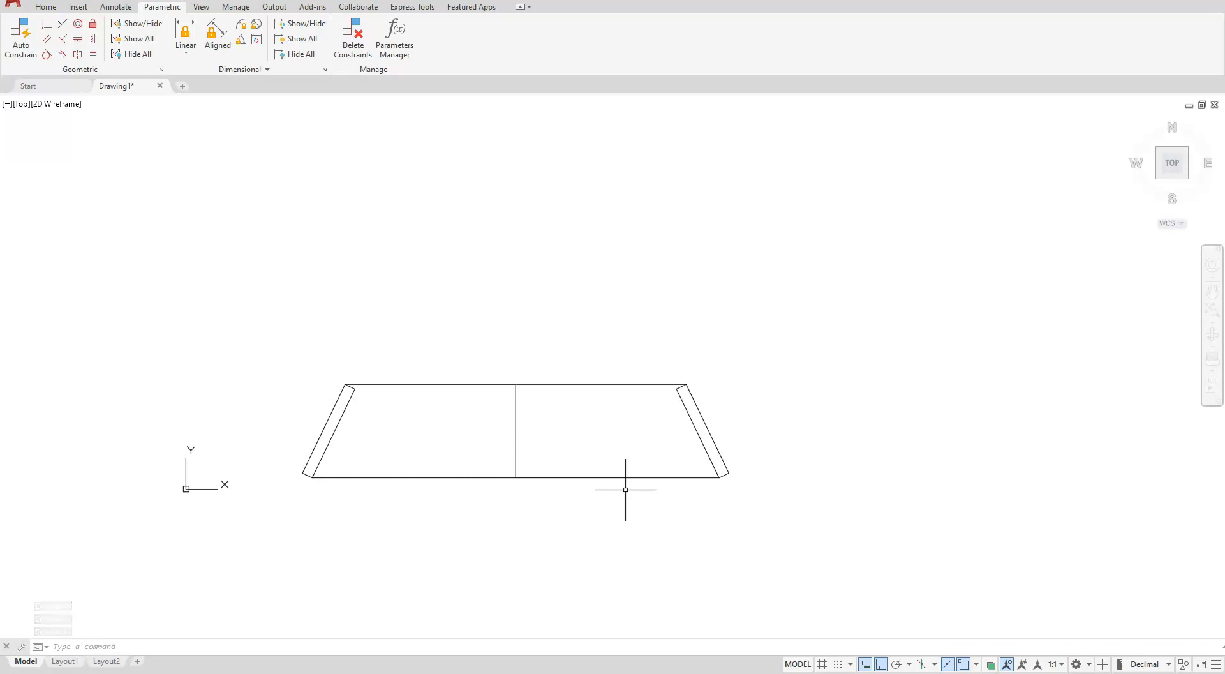
{"action": "left_click", "coordinate": [360, 476]}
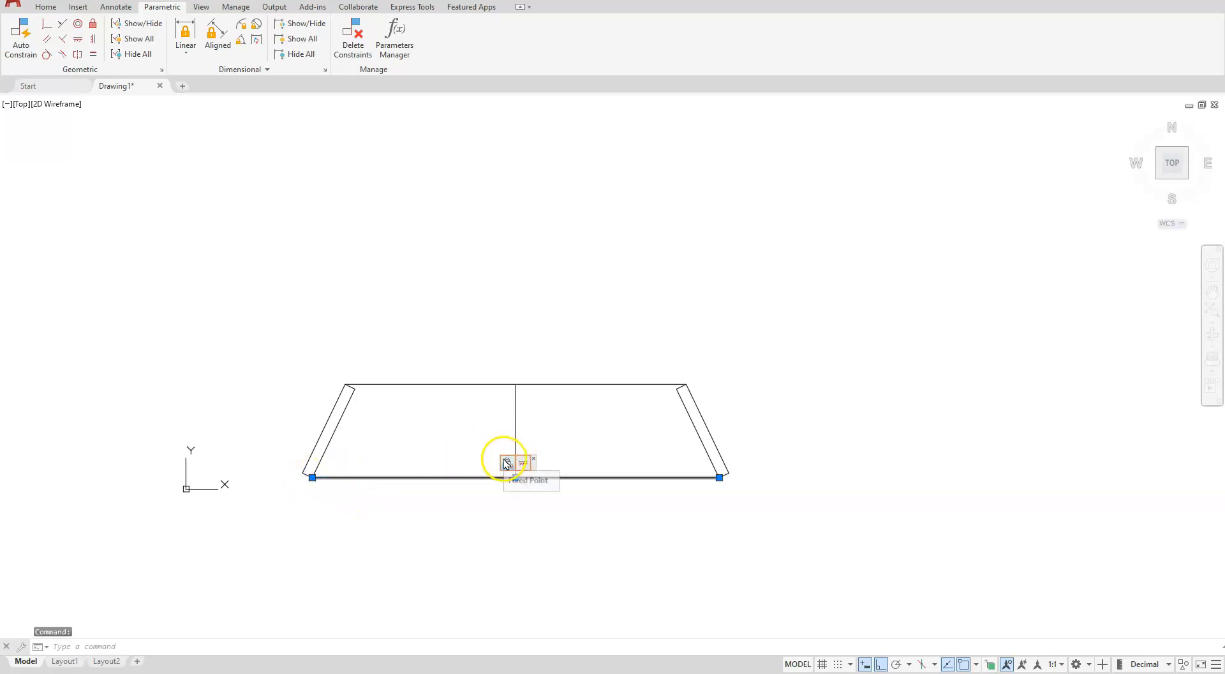
{"action": "key", "text": "Escape"}
{"action": "key", "text": "Escape"}
{"action": "key", "text": "Escape"}
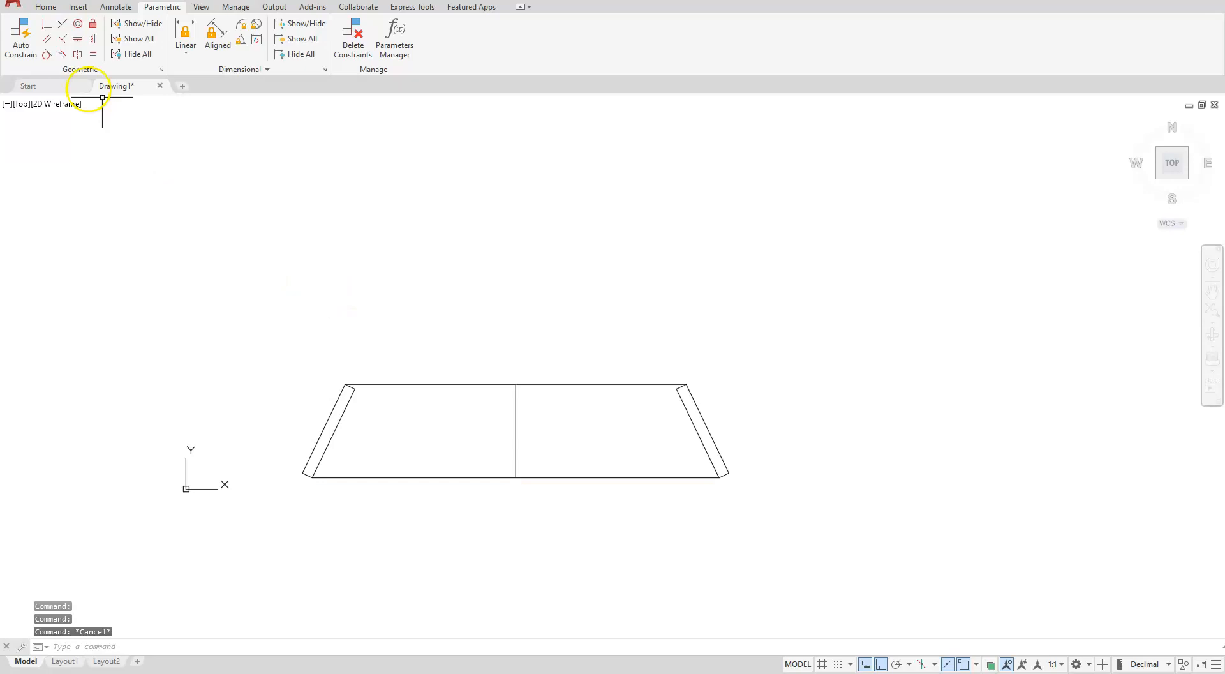
Select the whole cross-section with a window and move it slightly upward
{"action": "left_click", "coordinate": [45, 6]}
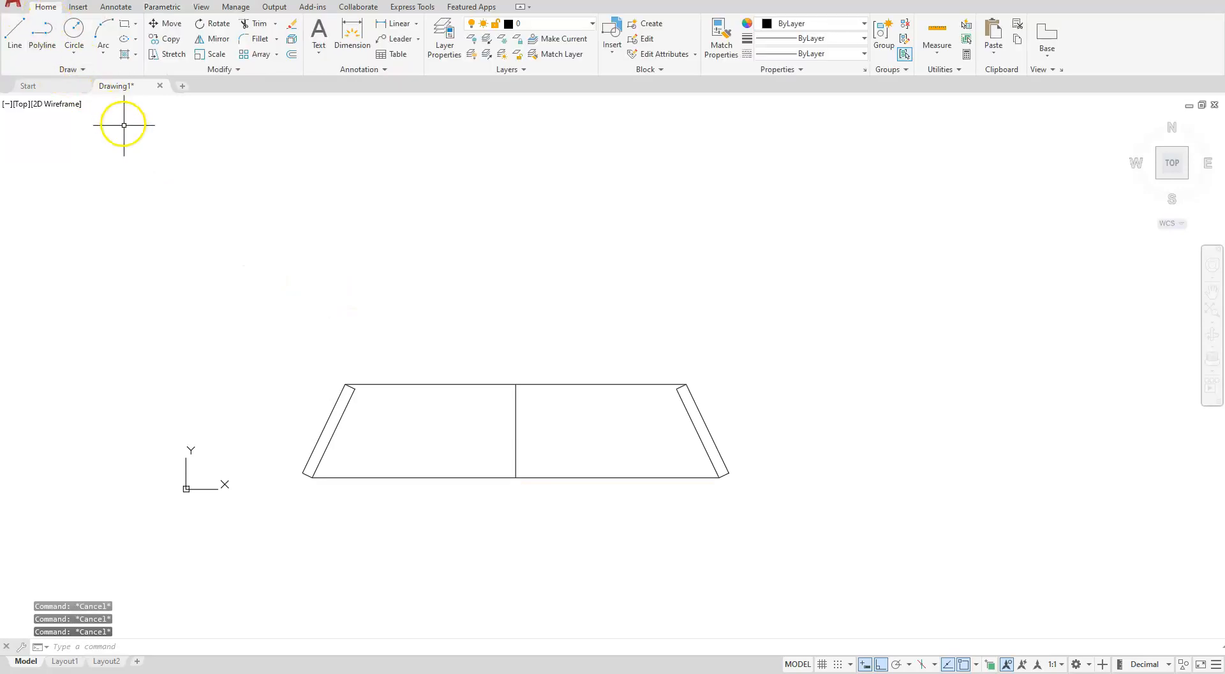
{"action": "left_click", "coordinate": [167, 24]}
{"action": "left_click", "coordinate": [238, 298]}
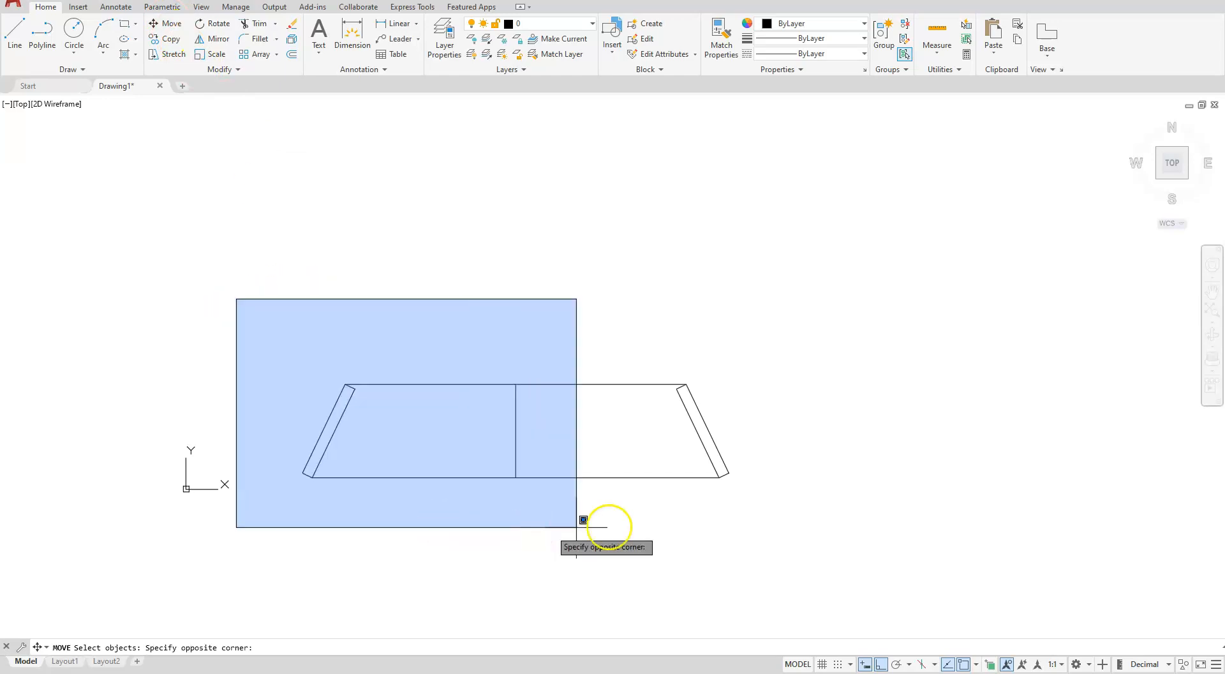
{"action": "left_click", "coordinate": [857, 533]}
{"action": "key", "text": "Return"}
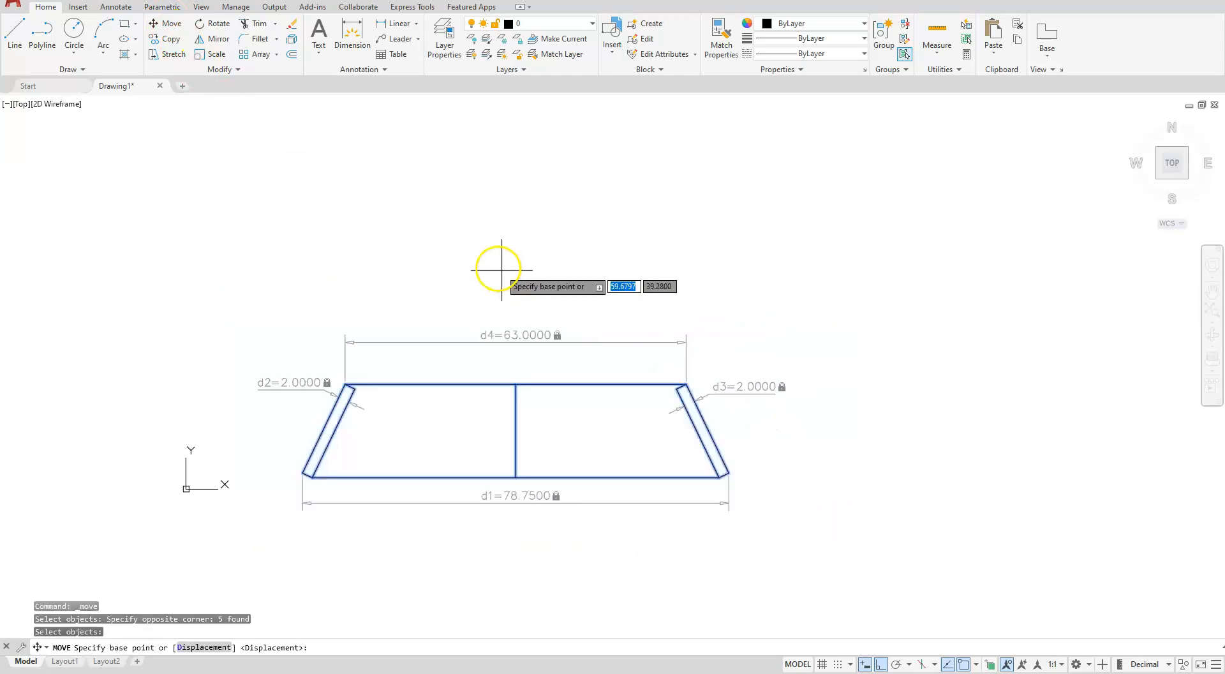
{"action": "left_click", "coordinate": [474, 258]}
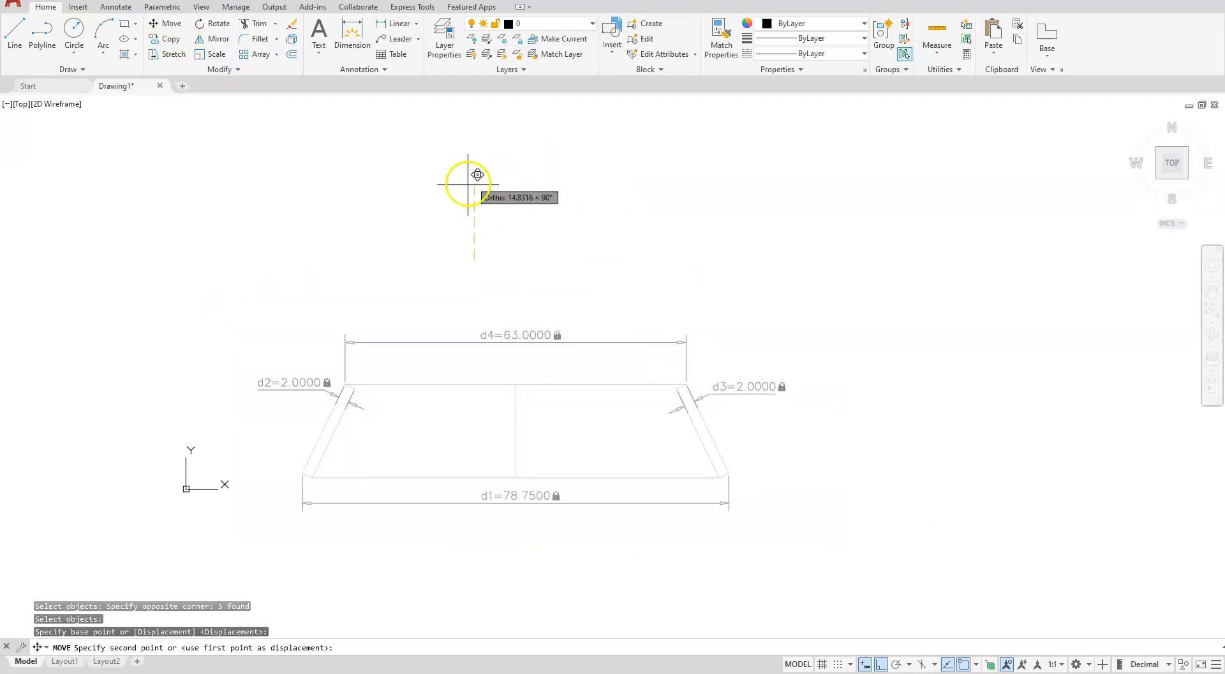
{"action": "left_click", "coordinate": [491, 260]}
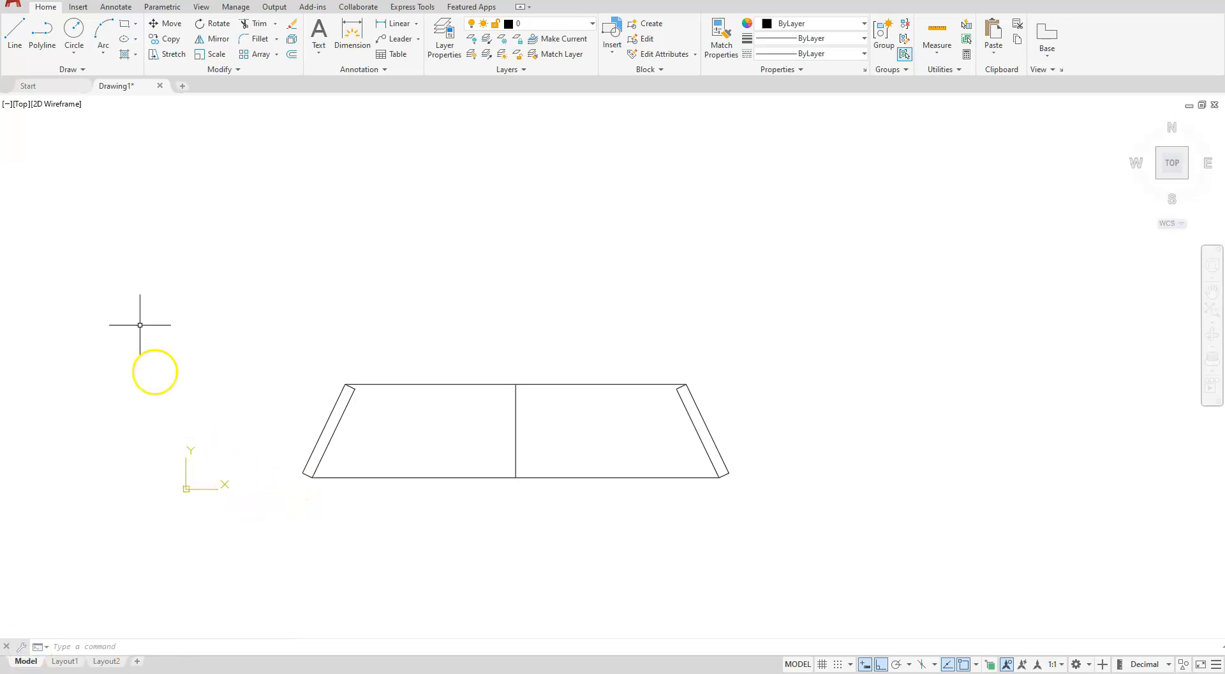
Show all geometric constraints and delete the constraint at the lower end of the centre line
{"action": "left_click", "coordinate": [161, 8]}
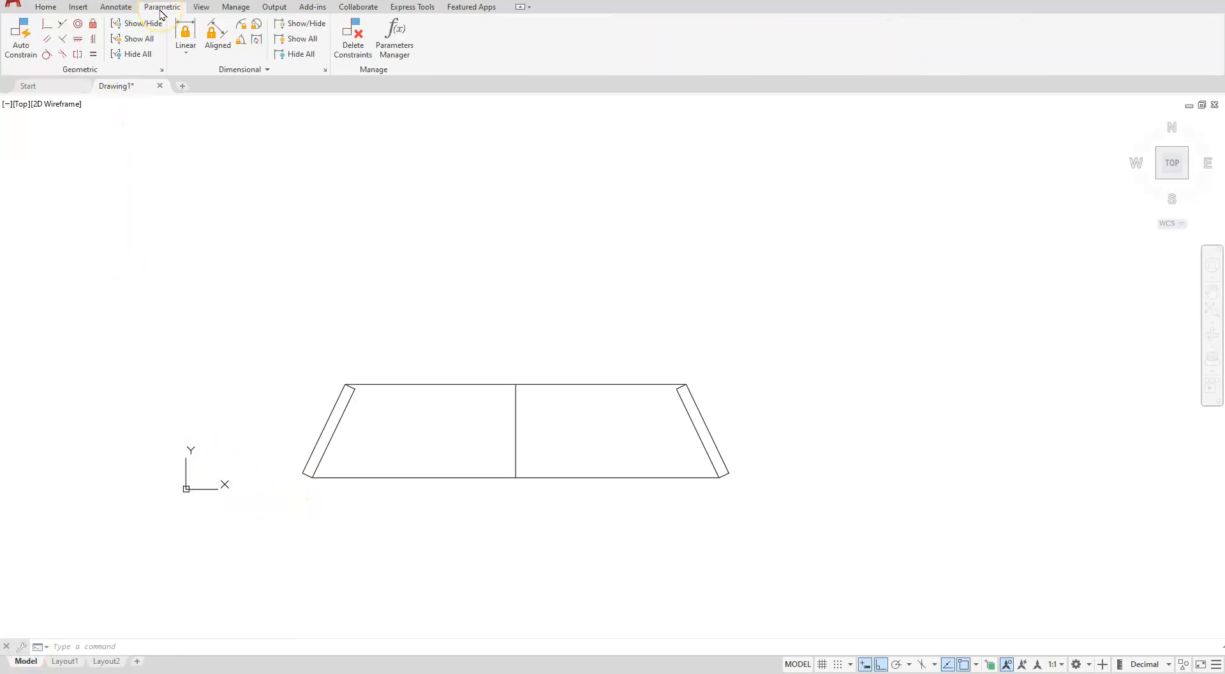
{"action": "left_click", "coordinate": [140, 41]}
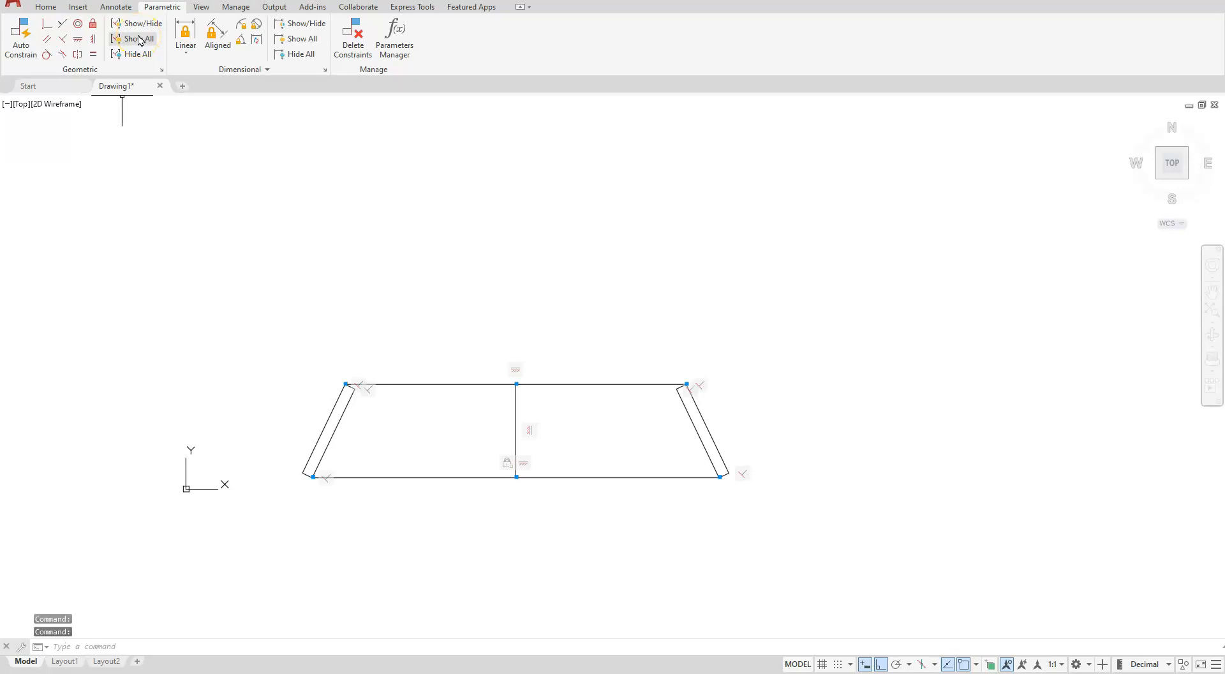
{"action": "right_click", "coordinate": [509, 468]}
{"action": "left_click", "coordinate": [530, 472]}
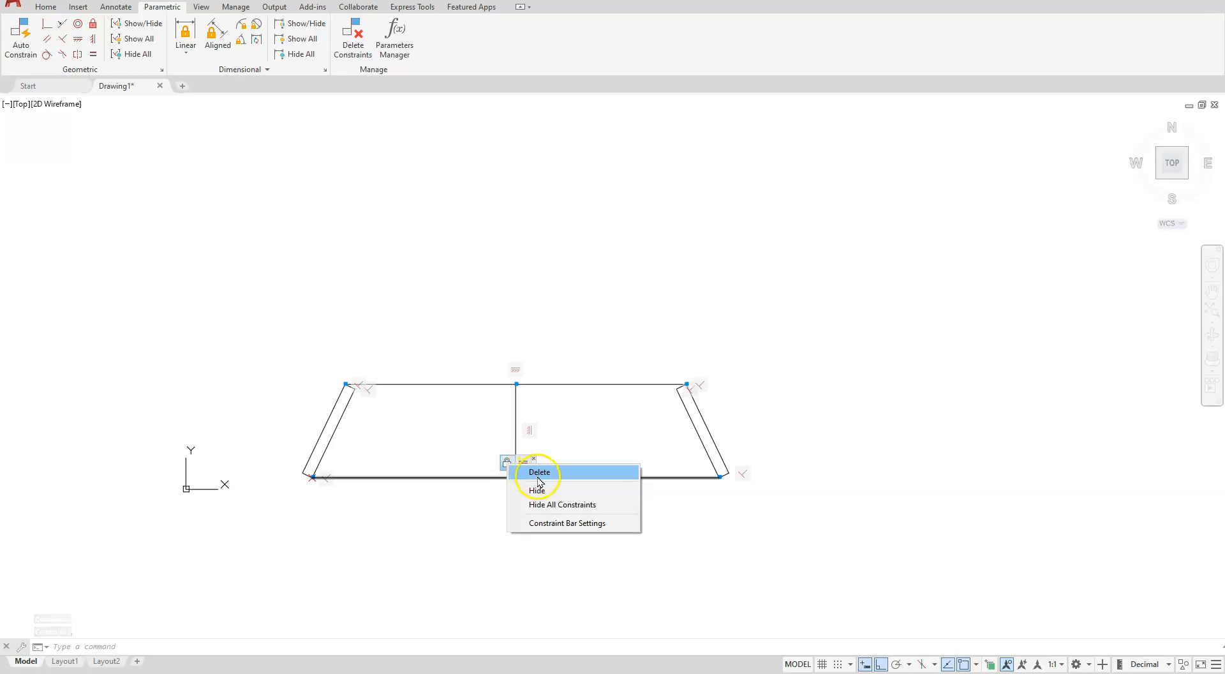
{"action": "left_click", "coordinate": [539, 478]}
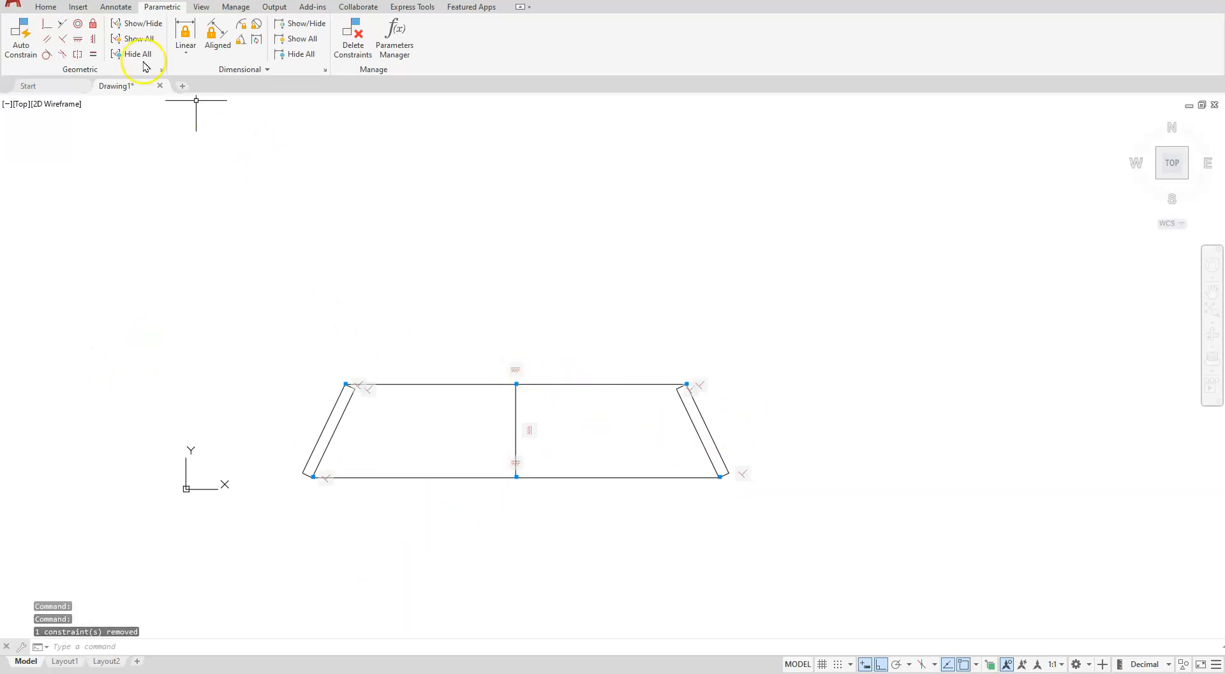
Select the whole cross-section with a window and move it further up the drawing
{"action": "left_click", "coordinate": [45, 7]}
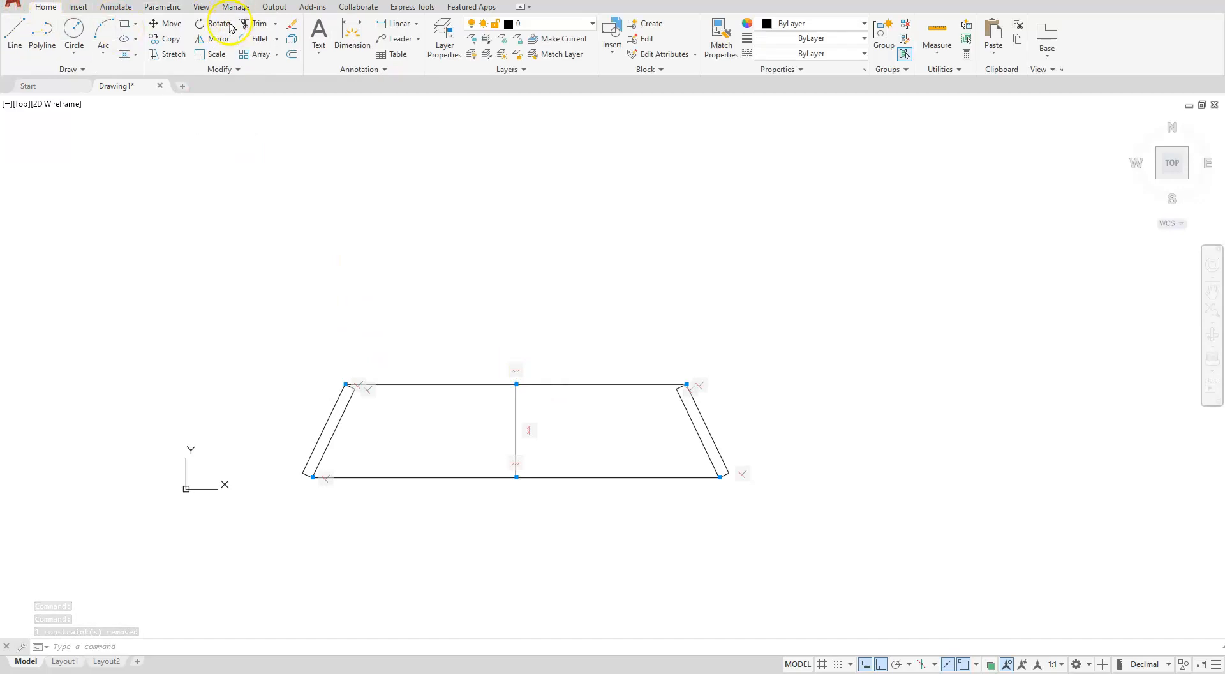
{"action": "left_click", "coordinate": [167, 24]}
{"action": "left_click", "coordinate": [268, 322]}
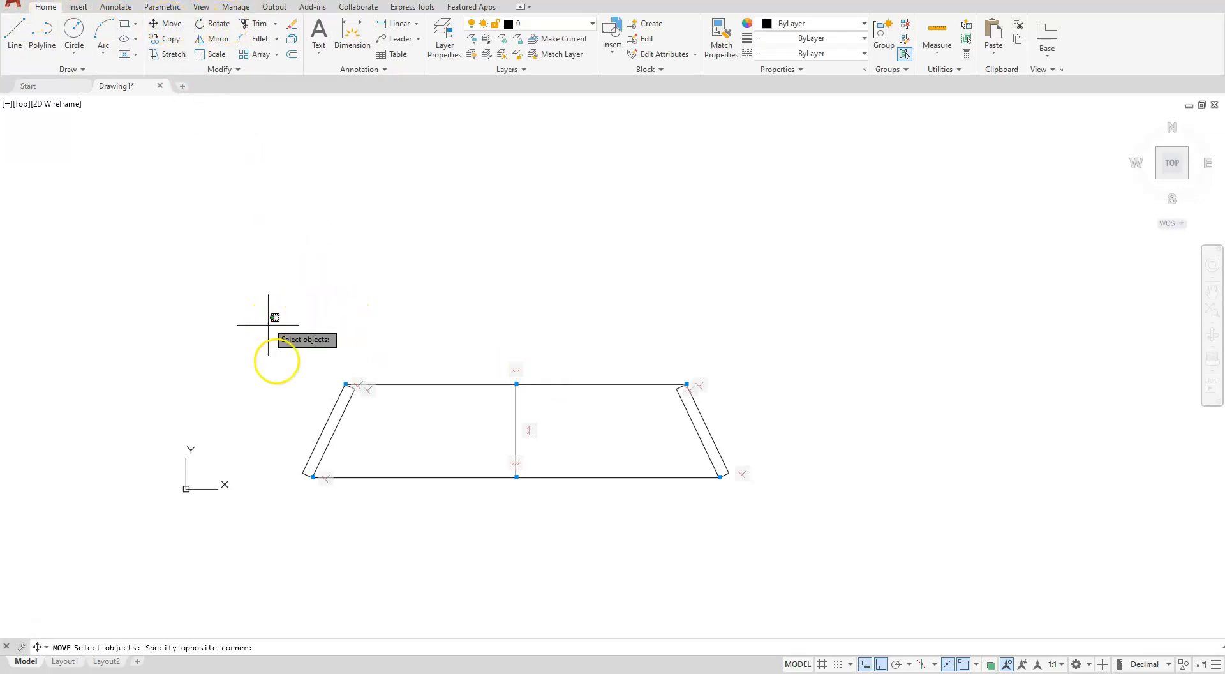
{"action": "left_click", "coordinate": [909, 551]}
{"action": "key", "text": "Return"}
{"action": "left_click", "coordinate": [735, 547]}
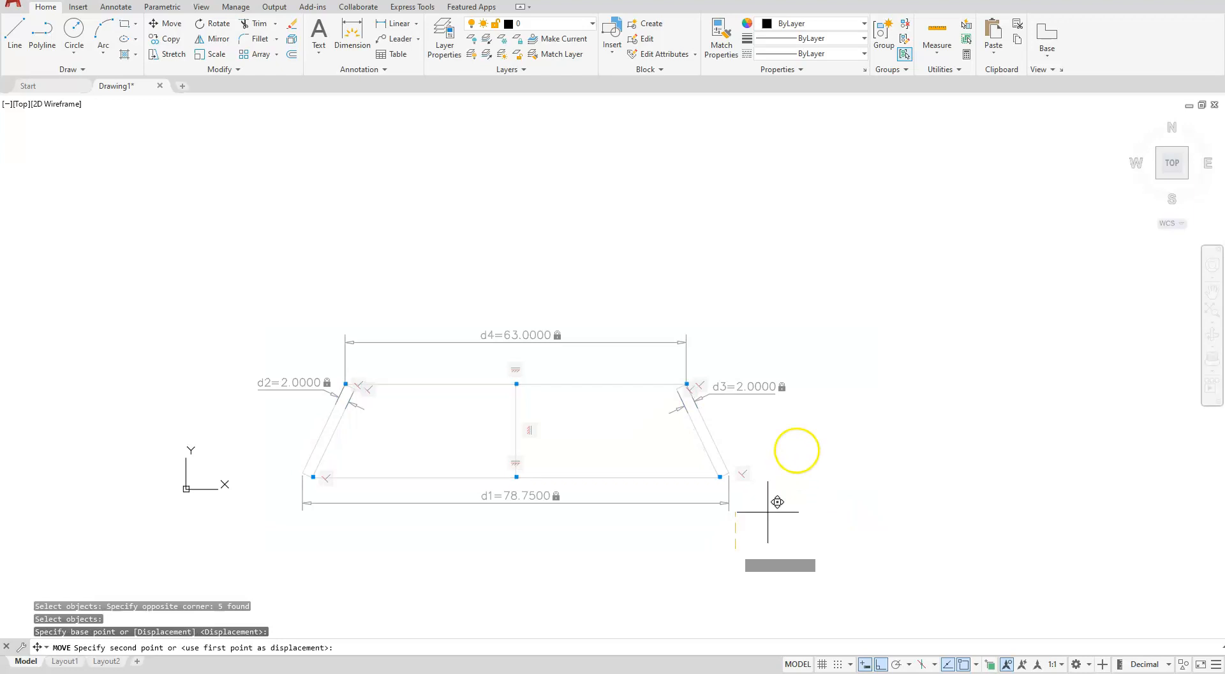
{"action": "left_click", "coordinate": [801, 431]}
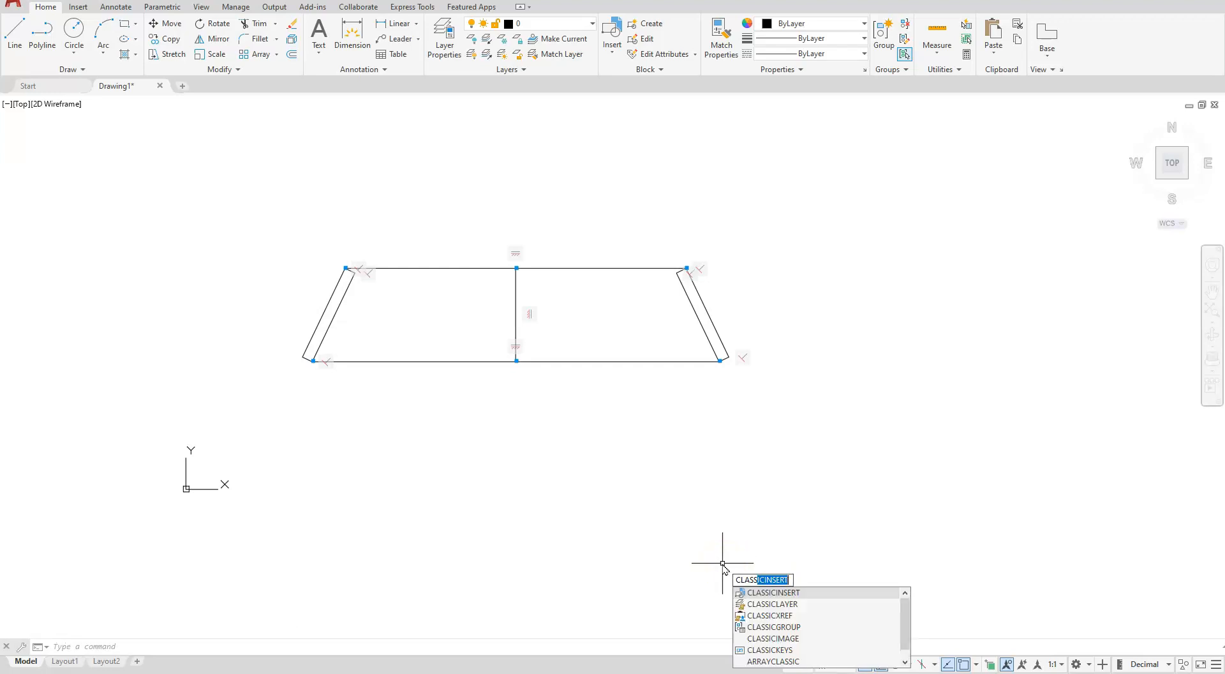
Insert the A SIZE.dwg title-block drawing as a block at the origin
{"action": "left_click", "coordinate": [782, 594]}
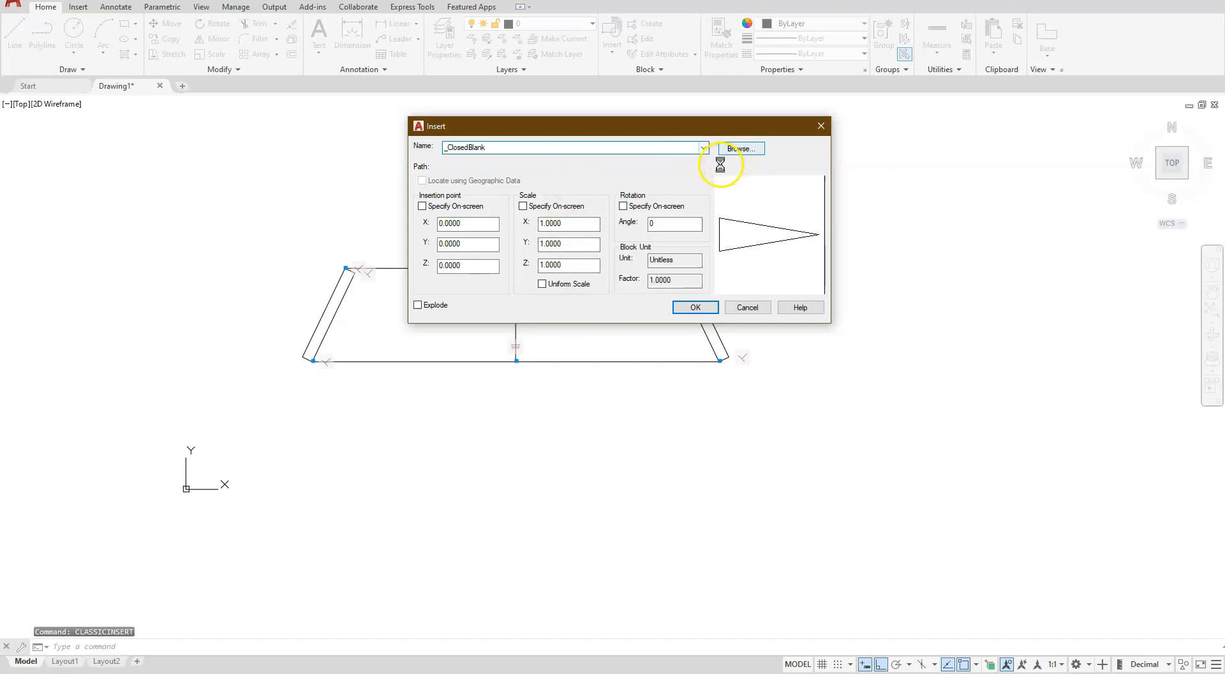
{"action": "left_click", "coordinate": [529, 134]}
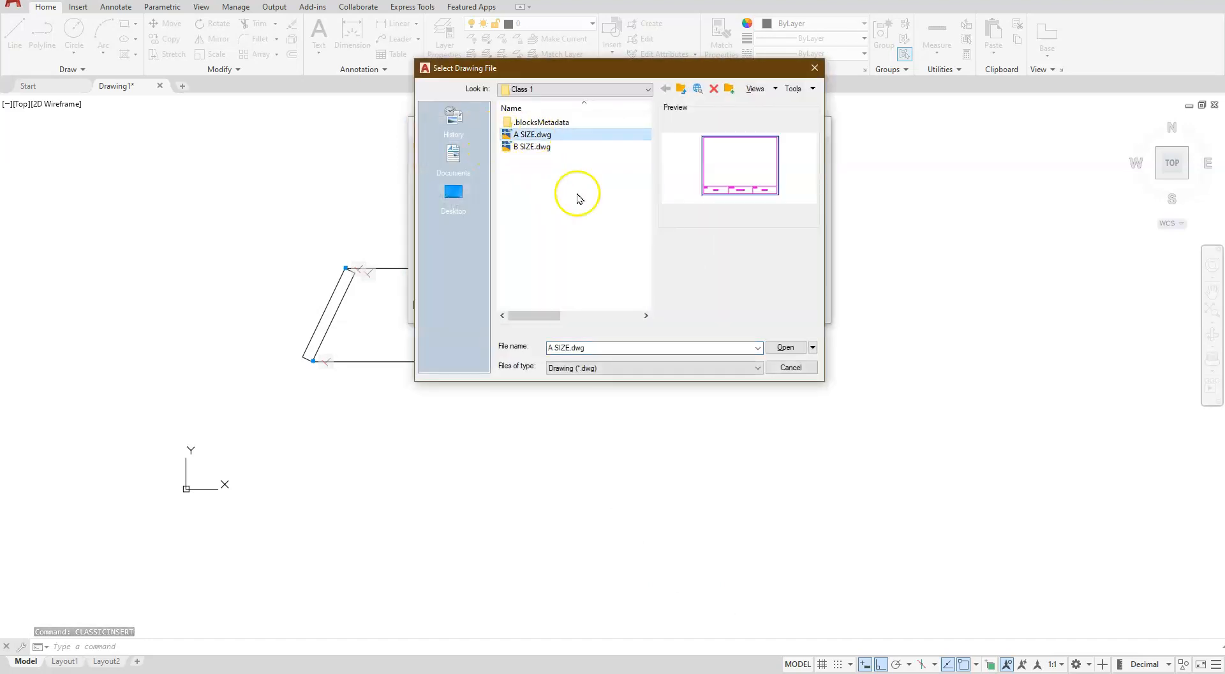
{"action": "left_click", "coordinate": [776, 348]}
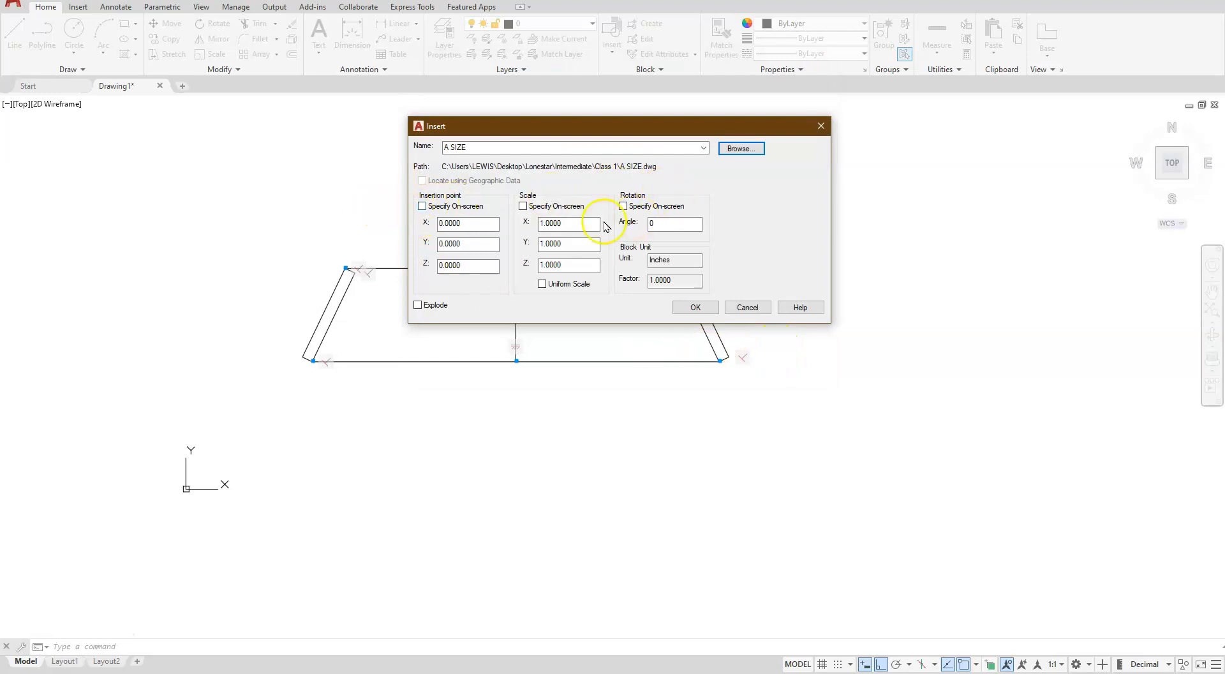
{"action": "left_click", "coordinate": [680, 308]}
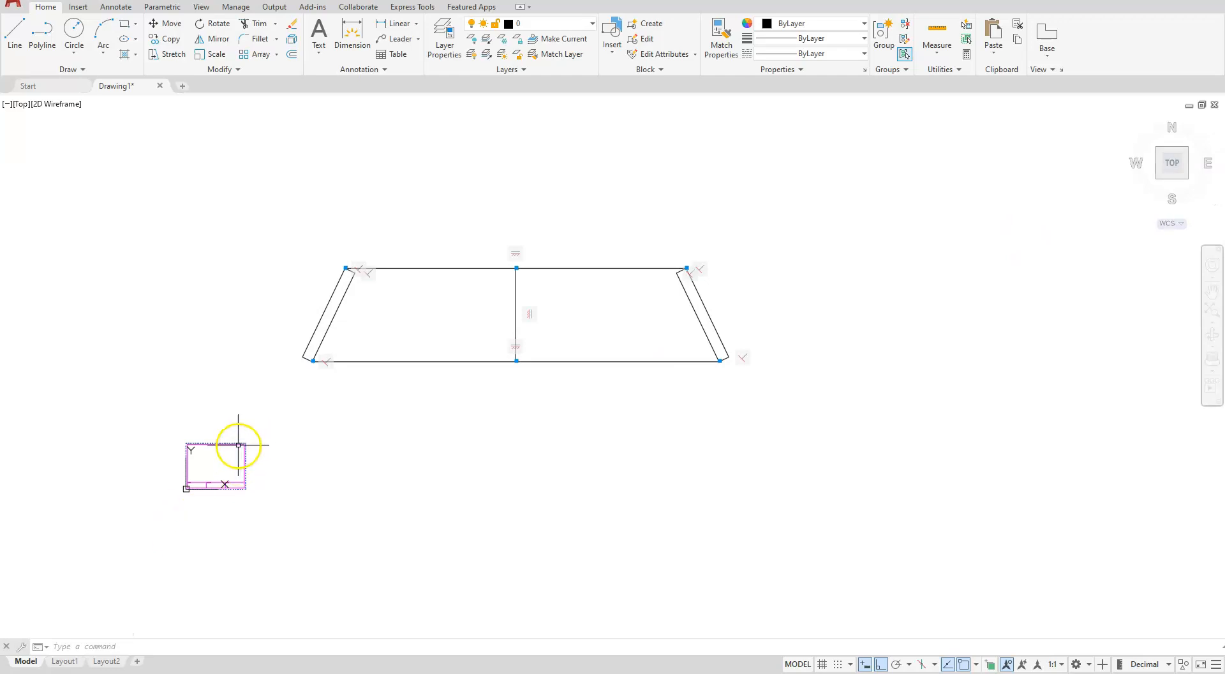
Set the title block's X and Y scale to 4 in its properties
{"action": "left_click", "coordinate": [205, 440]}
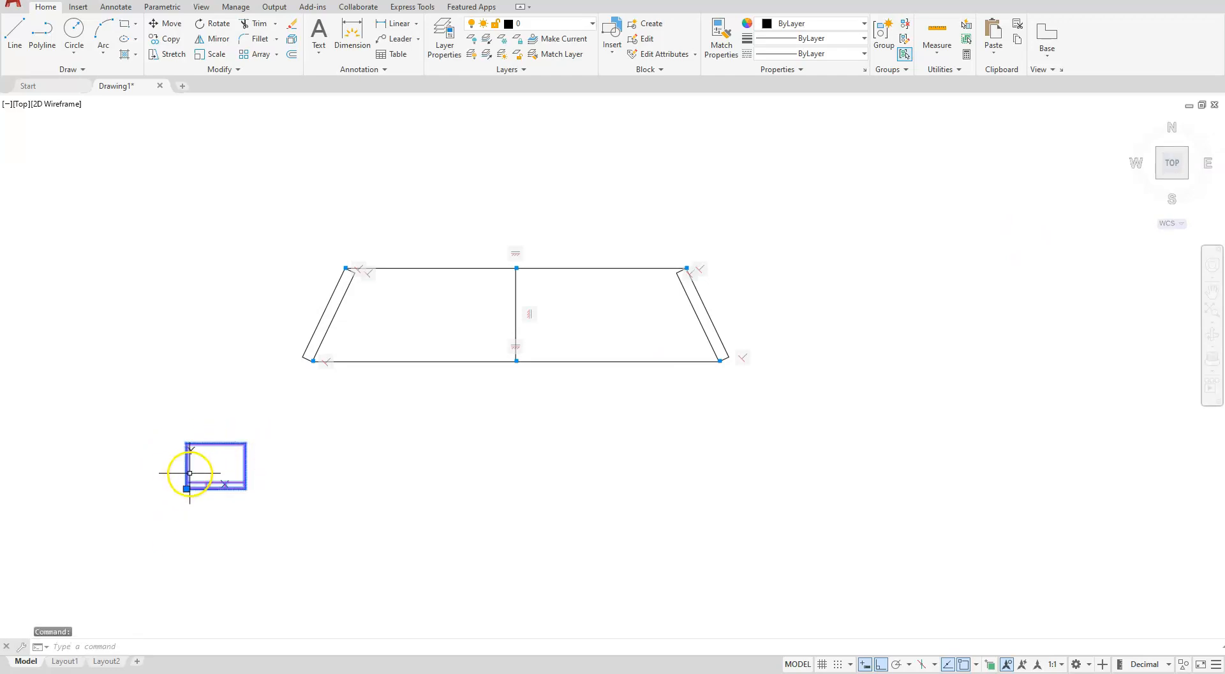
{"action": "right_click", "coordinate": [184, 475]}
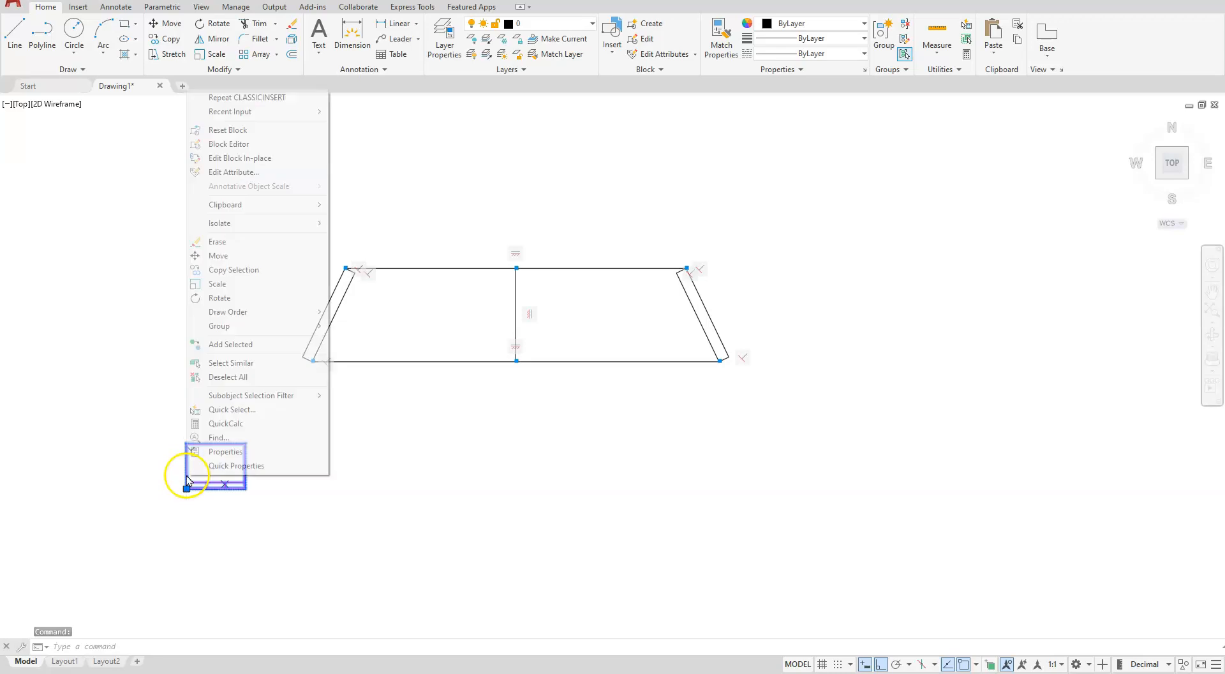
{"action": "left_click", "coordinate": [217, 454]}
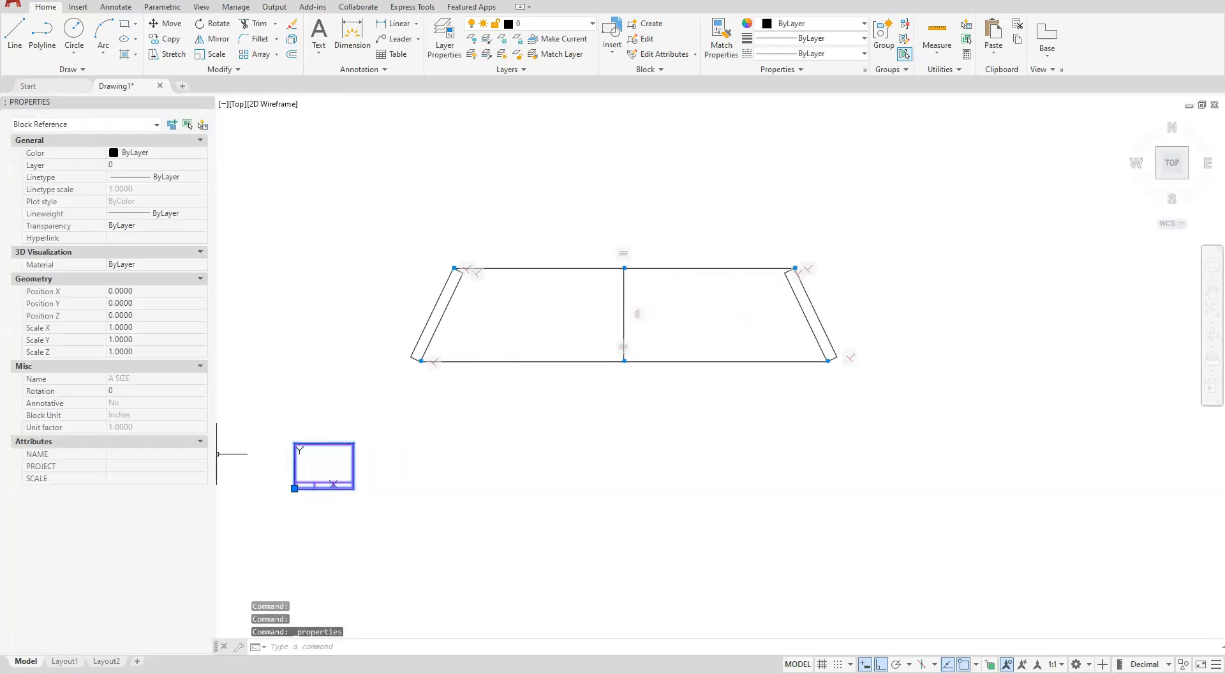
{"action": "left_click", "coordinate": [132, 327]}
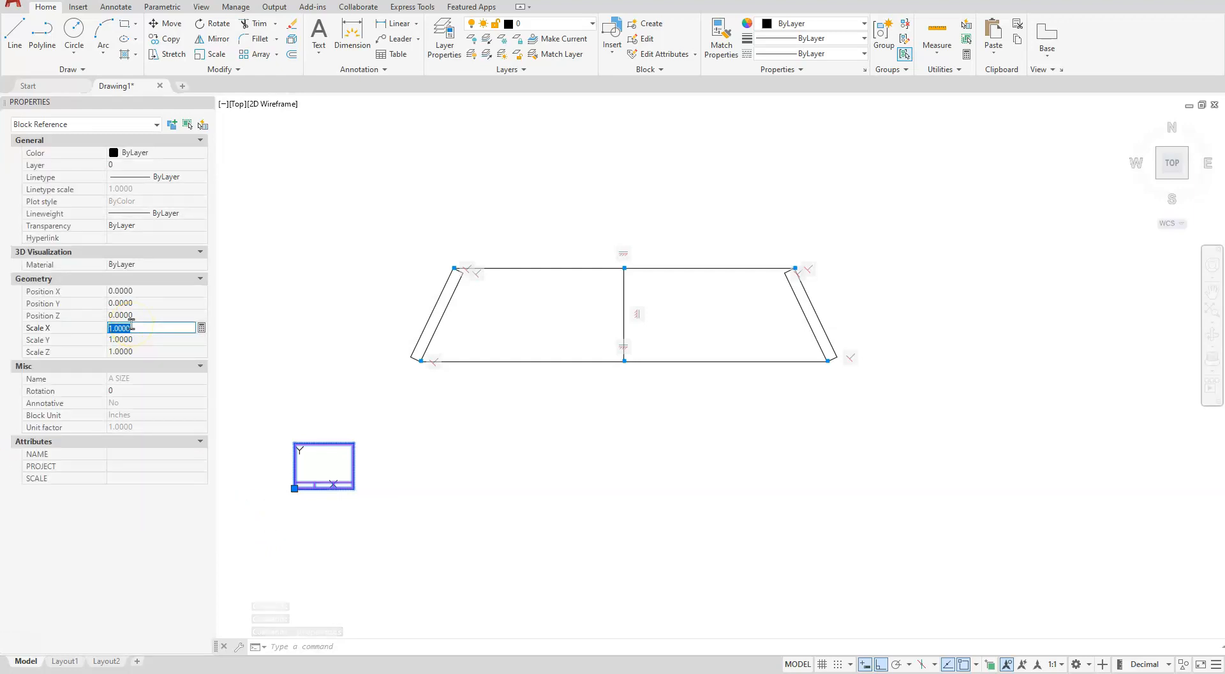
{"action": "type", "text": "4.0000"}
{"action": "left_click", "coordinate": [134, 338]}
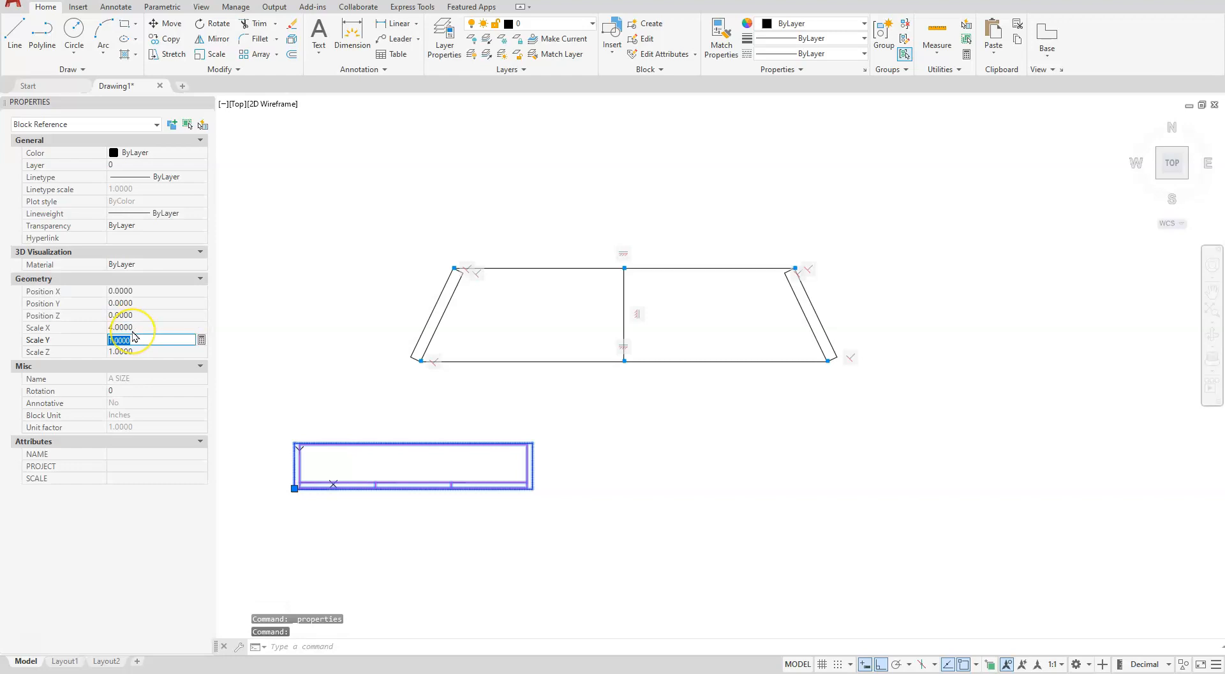
{"action": "type", "text": "4"}
{"action": "key", "text": "Tab"}
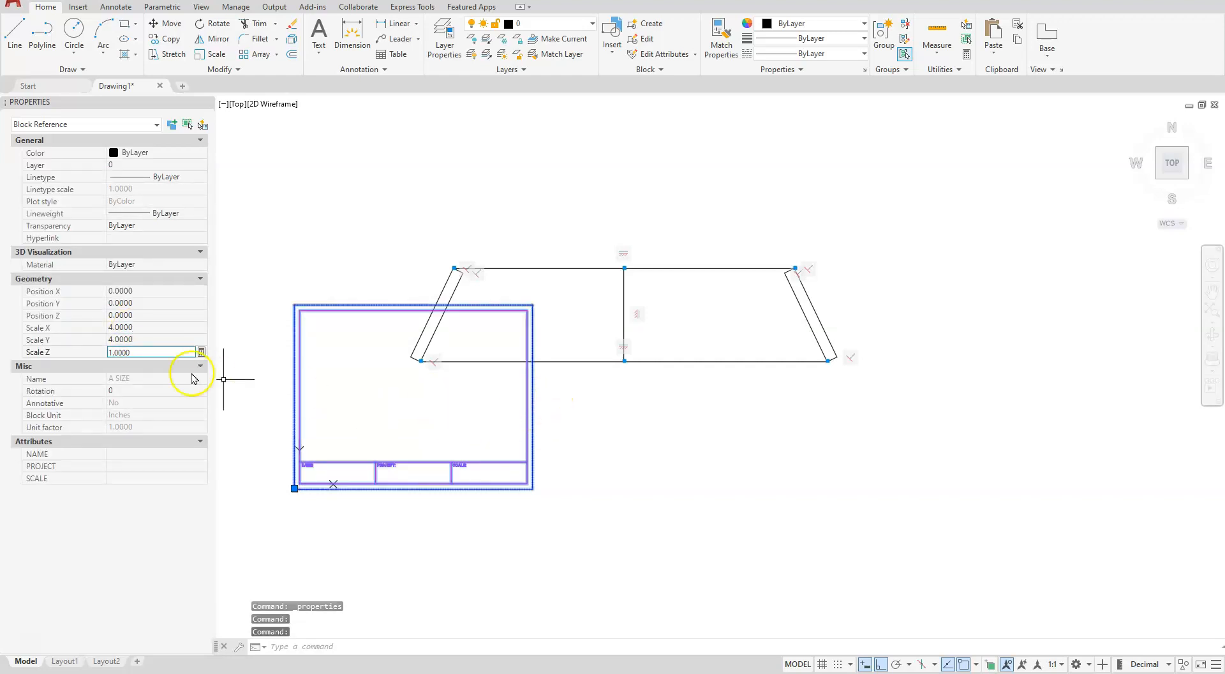
Set the title block's X, Y and Z scale to 8
{"action": "left_click", "coordinate": [131, 328]}
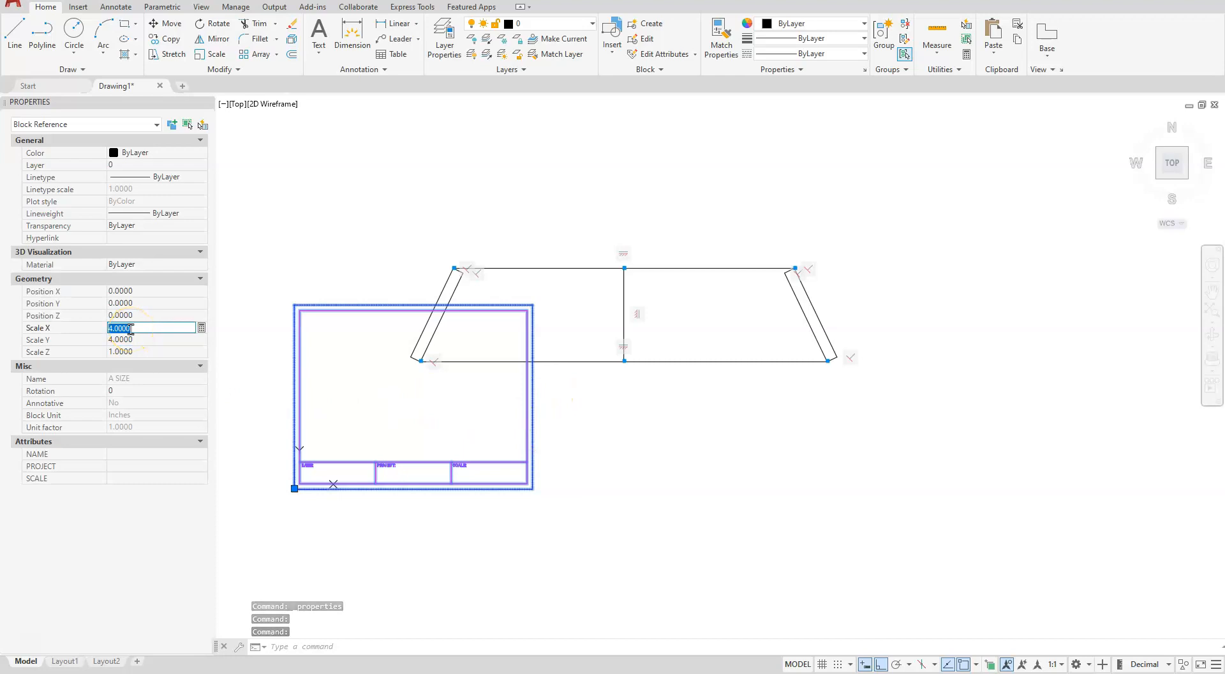
{"action": "type", "text": "8"}
{"action": "key", "text": "Tab"}
{"action": "type", "text": "8"}
{"action": "key", "text": "Tab"}
{"action": "type", "text": "8"}
{"action": "key", "text": "Return"}
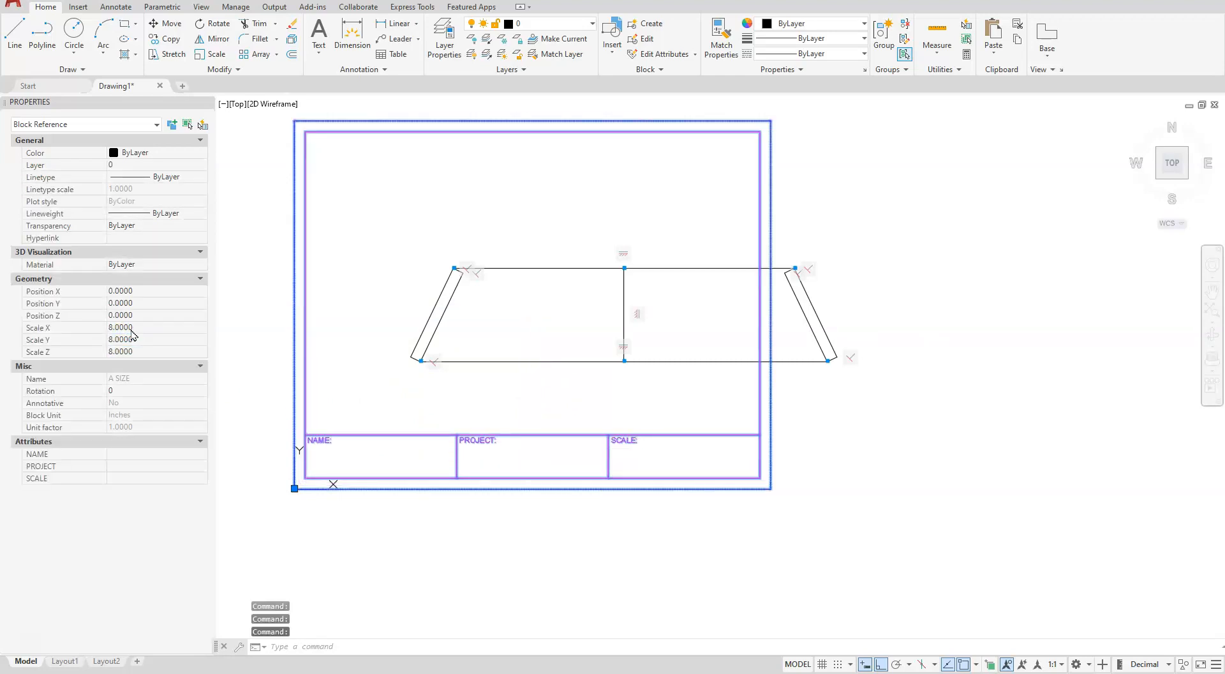
{"action": "key", "text": "Escape"}
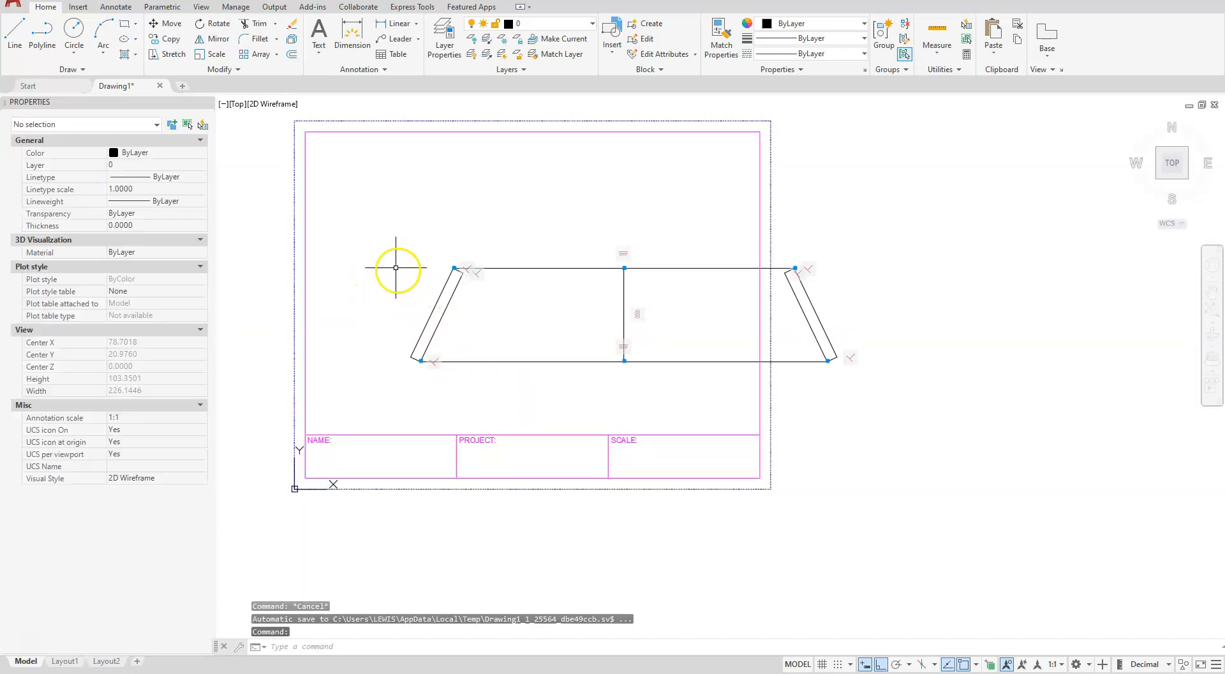
{"action": "key", "text": "Escape"}
{"action": "key", "text": "Escape"}
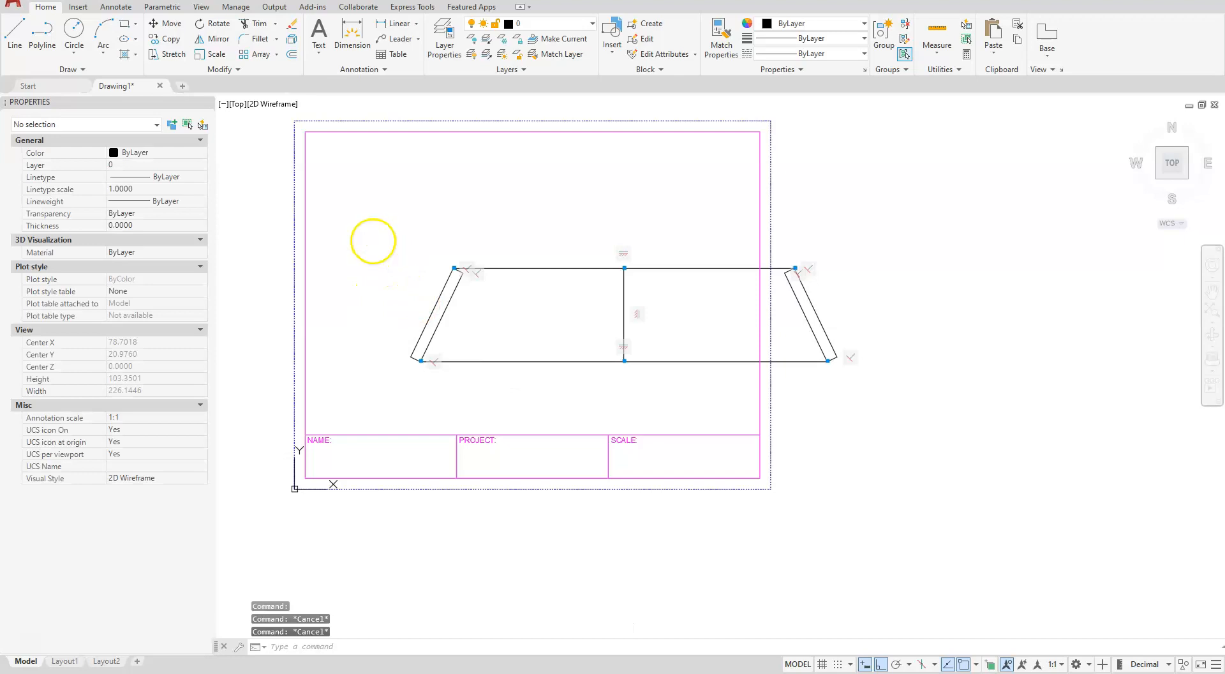
{"action": "type", "text": "m"}
{"action": "key", "text": "Return"}
{"action": "left_click", "coordinate": [358, 222]}
{"action": "left_click", "coordinate": [935, 407]}
{"action": "key", "text": "Return"}
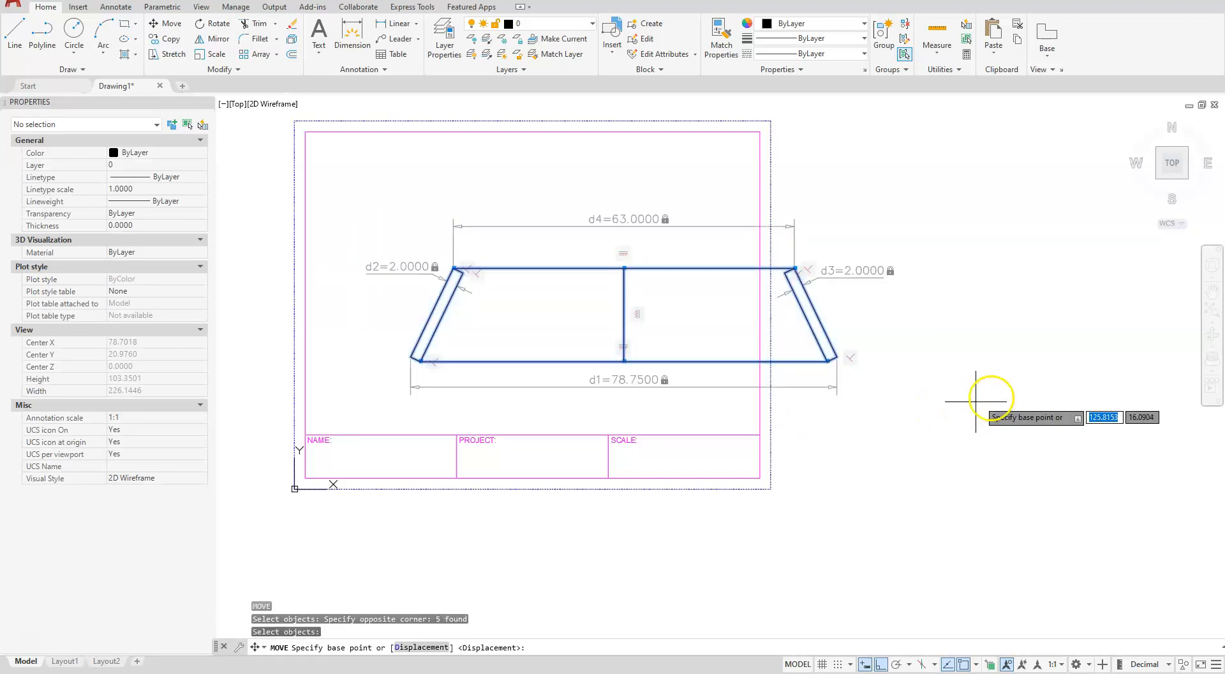
{"action": "left_click", "coordinate": [1010, 399]}
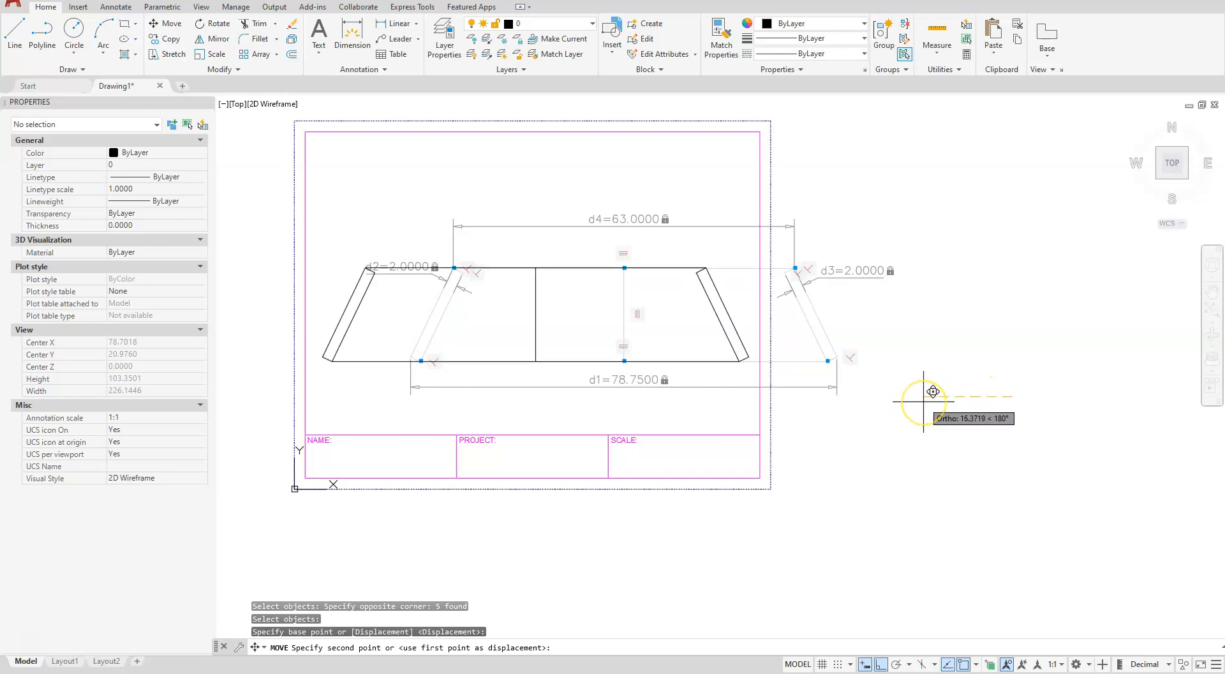
{"action": "key", "text": "Escape"}
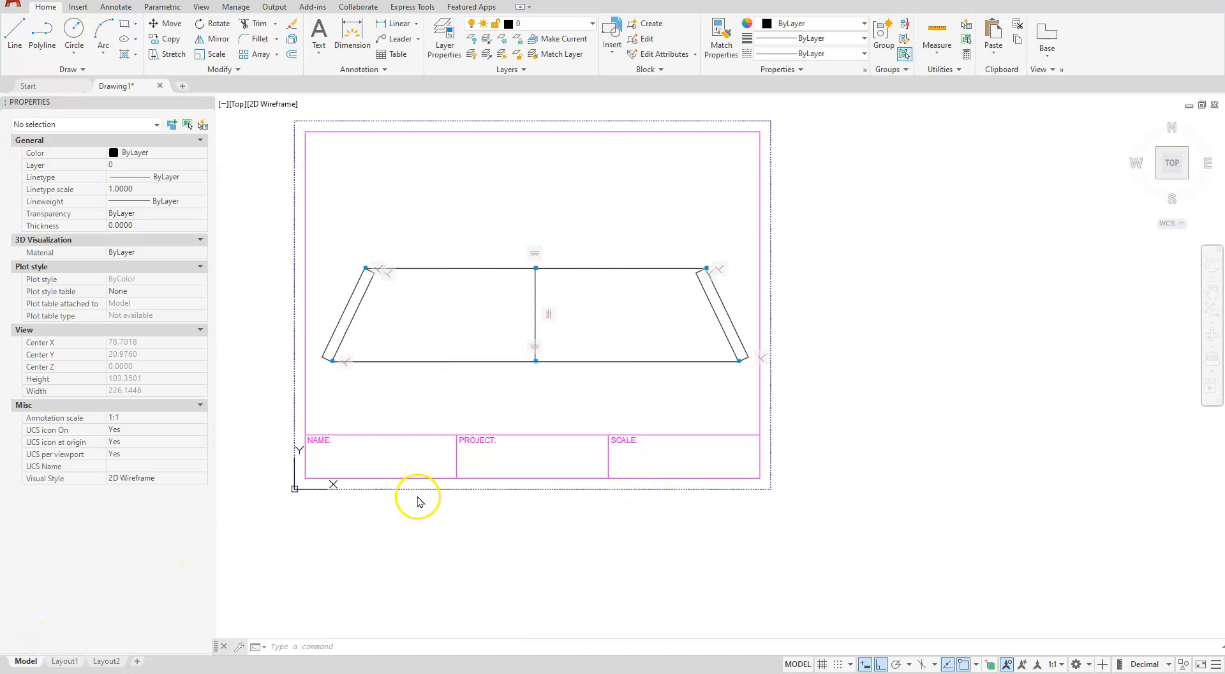
Set the title block's X, Y and Z scale to 10
{"action": "left_click", "coordinate": [306, 404]}
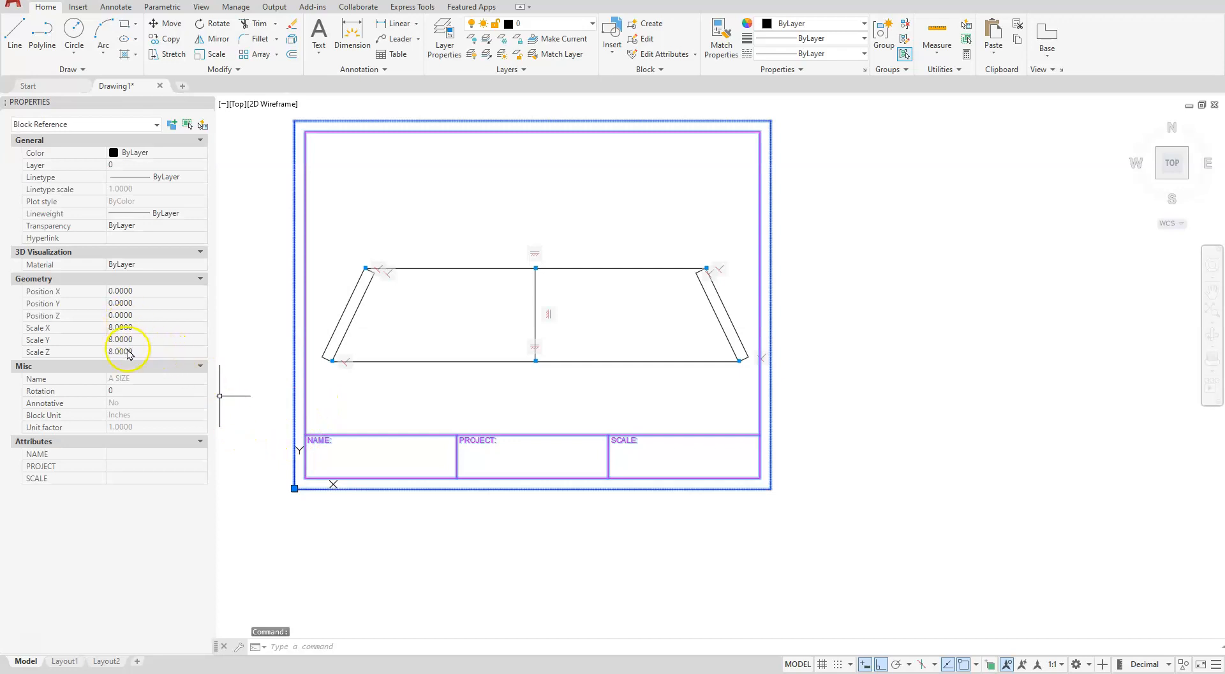
{"action": "left_click", "coordinate": [126, 328]}
{"action": "type", "text": "10"}
{"action": "key", "text": "Tab"}
{"action": "type", "text": "10"}
{"action": "key", "text": "Tab"}
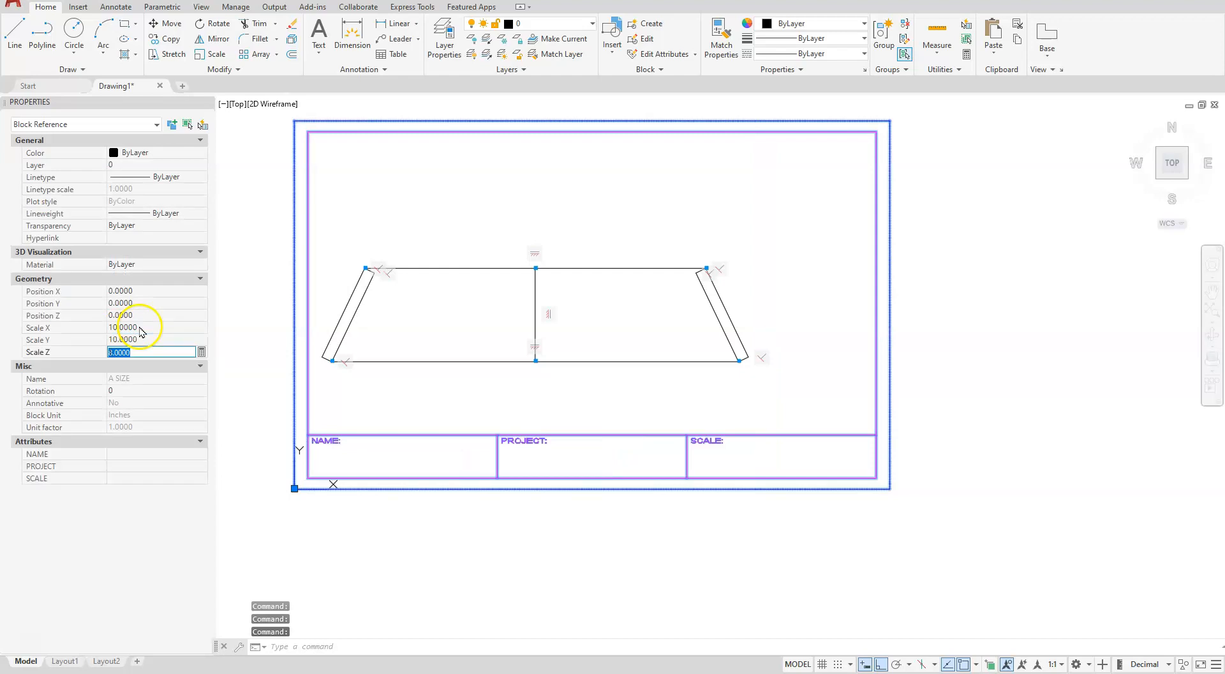
{"action": "type", "text": "10"}
{"action": "key", "text": "Return"}
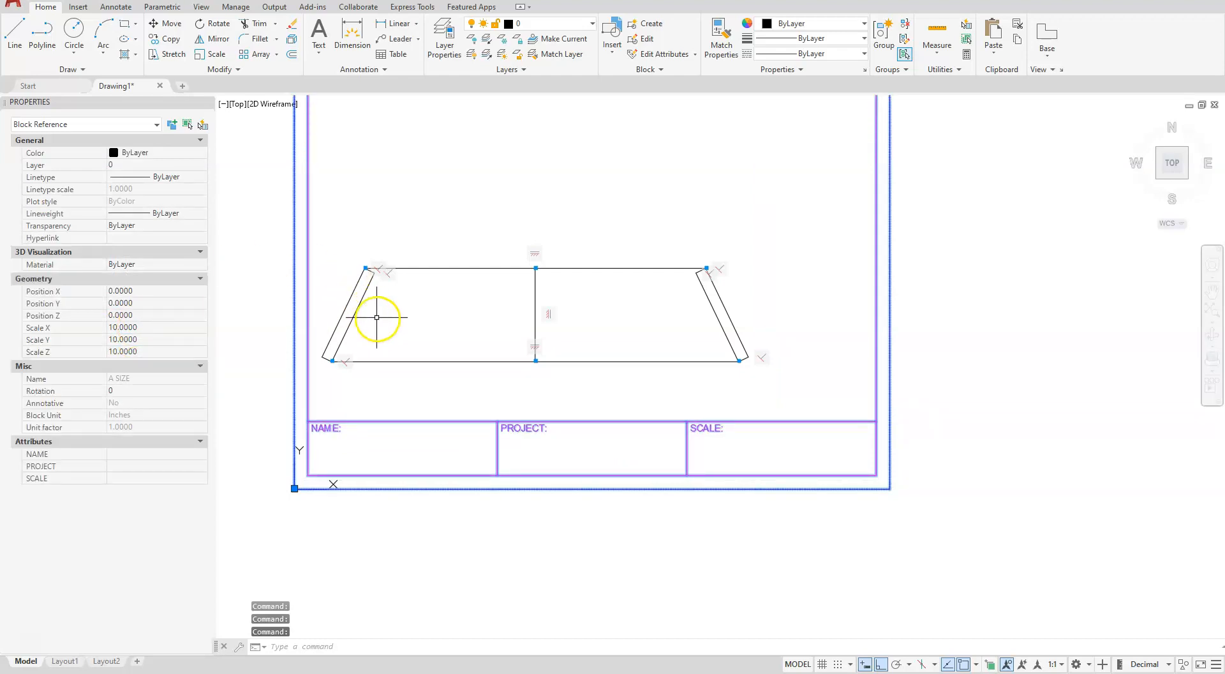
{"action": "key", "text": "Escape"}
{"action": "key", "text": "Escape"}
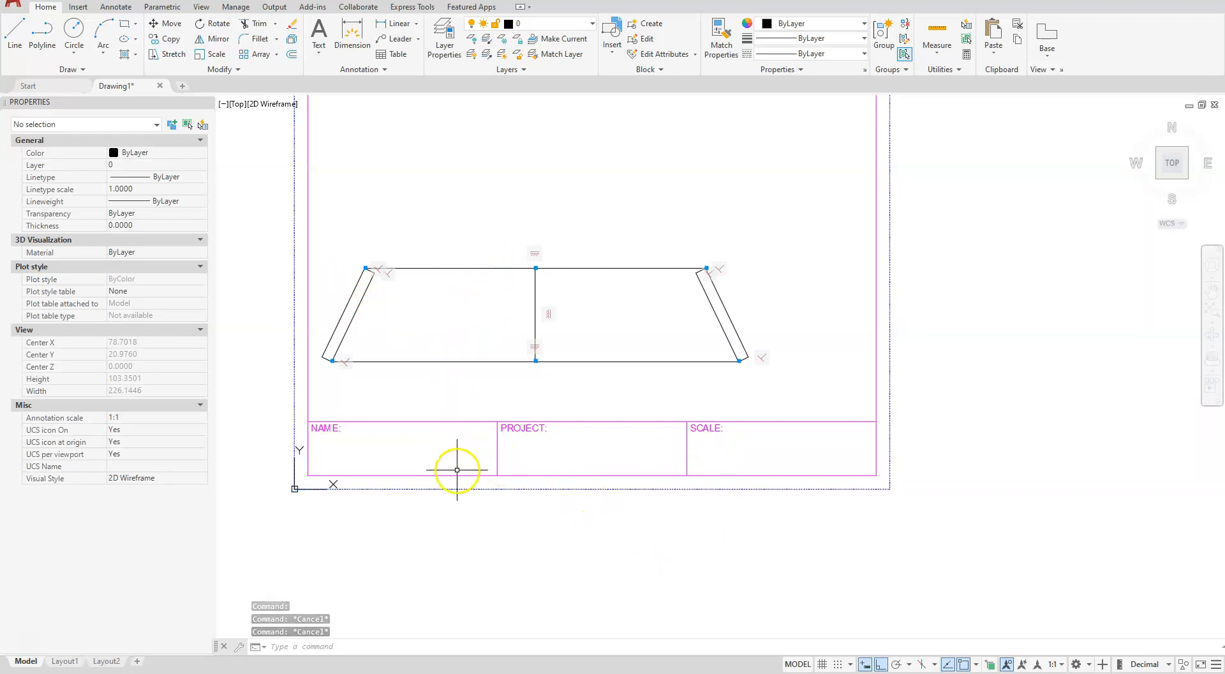
Move the cross-section down and to the right so it sits centred inside the title block frame
{"action": "middle_click_drag", "start_coordinate": [459, 416], "coordinate": [478, 547]}
{"action": "key", "text": "Escape"}
{"action": "key", "text": "Escape"}
{"action": "key", "text": "Escape"}
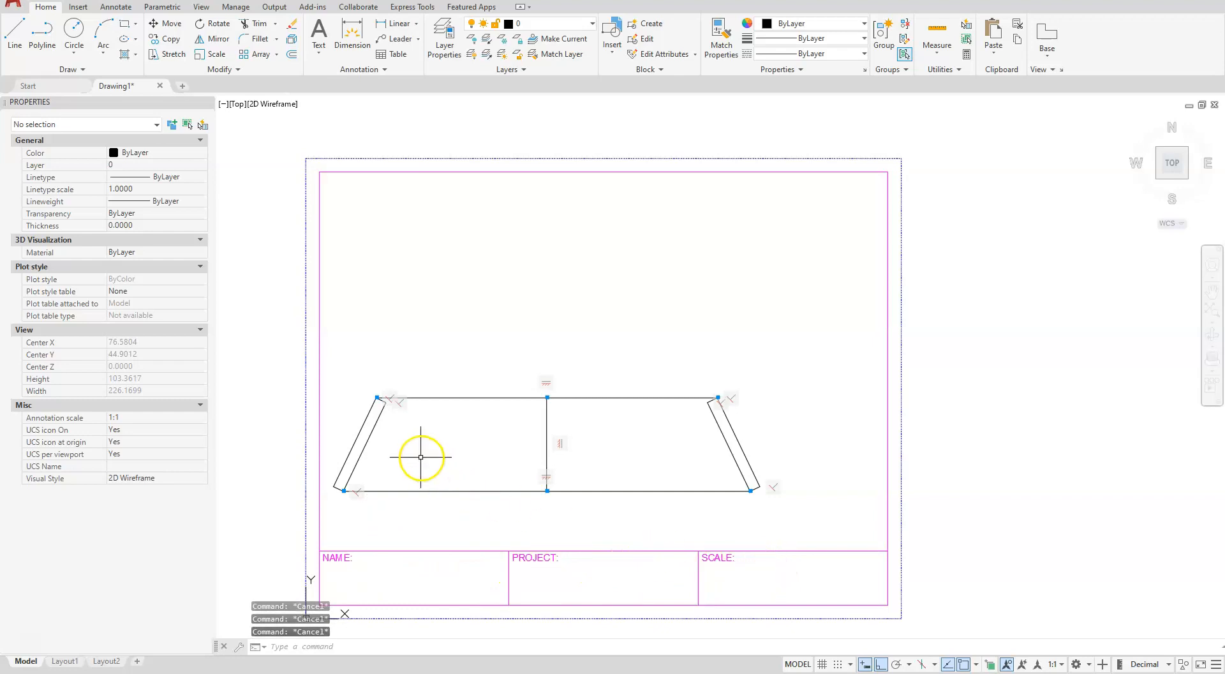
{"action": "left_click", "coordinate": [167, 24]}
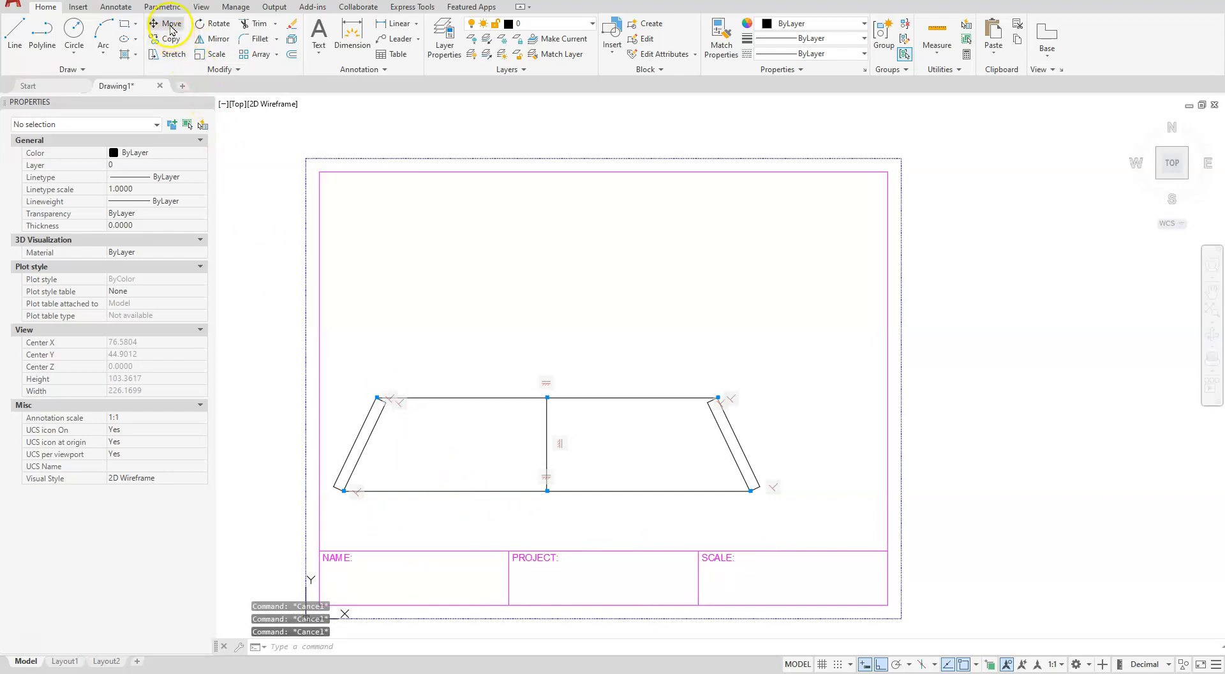
{"action": "left_click", "coordinate": [263, 309]}
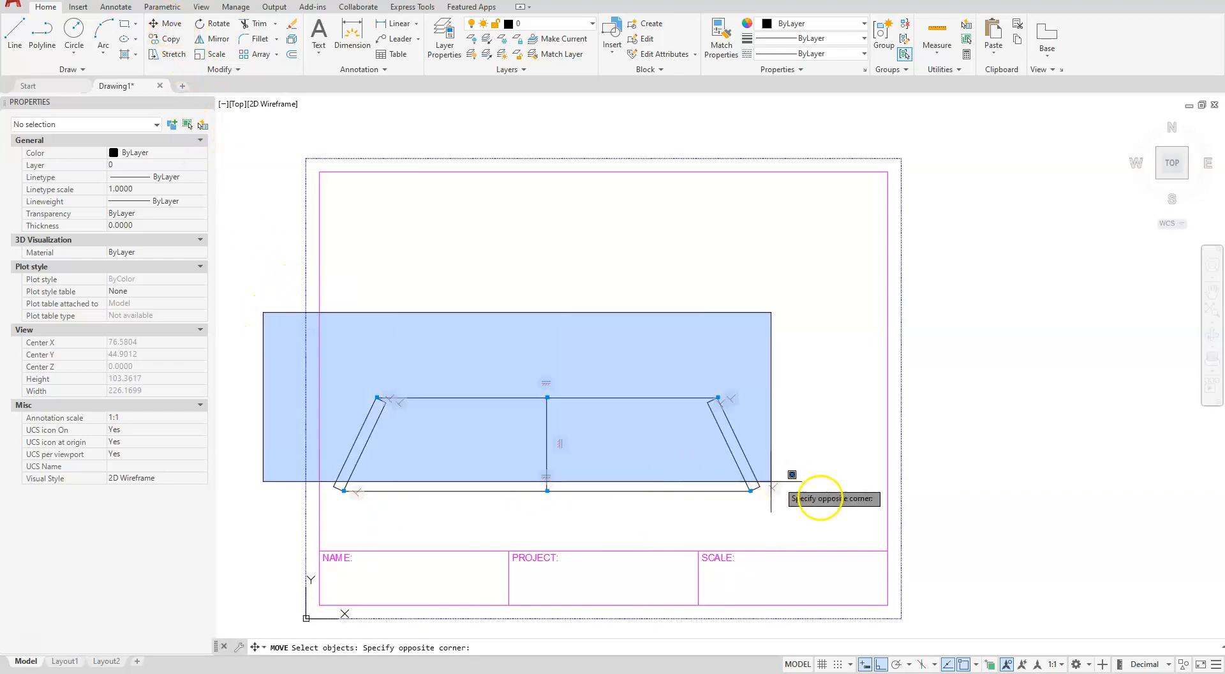
{"action": "left_click", "coordinate": [832, 516]}
{"action": "key", "text": "Return"}
{"action": "left_click", "coordinate": [791, 458]}
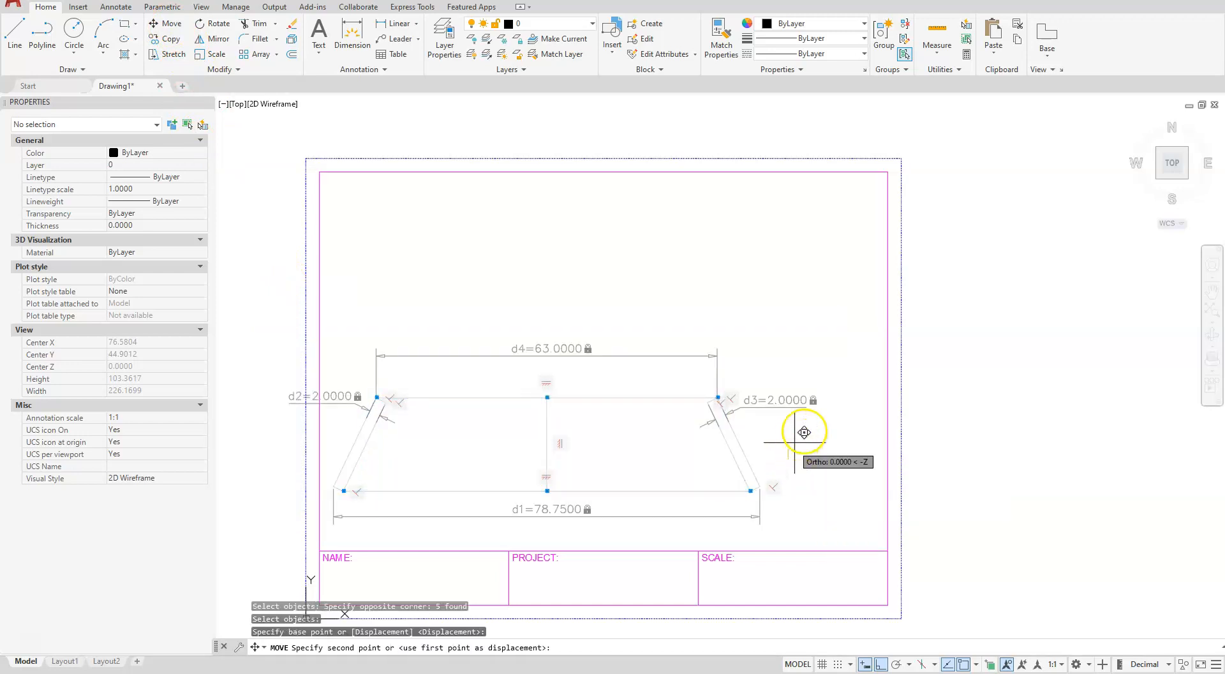
{"action": "key", "text": "F8"}
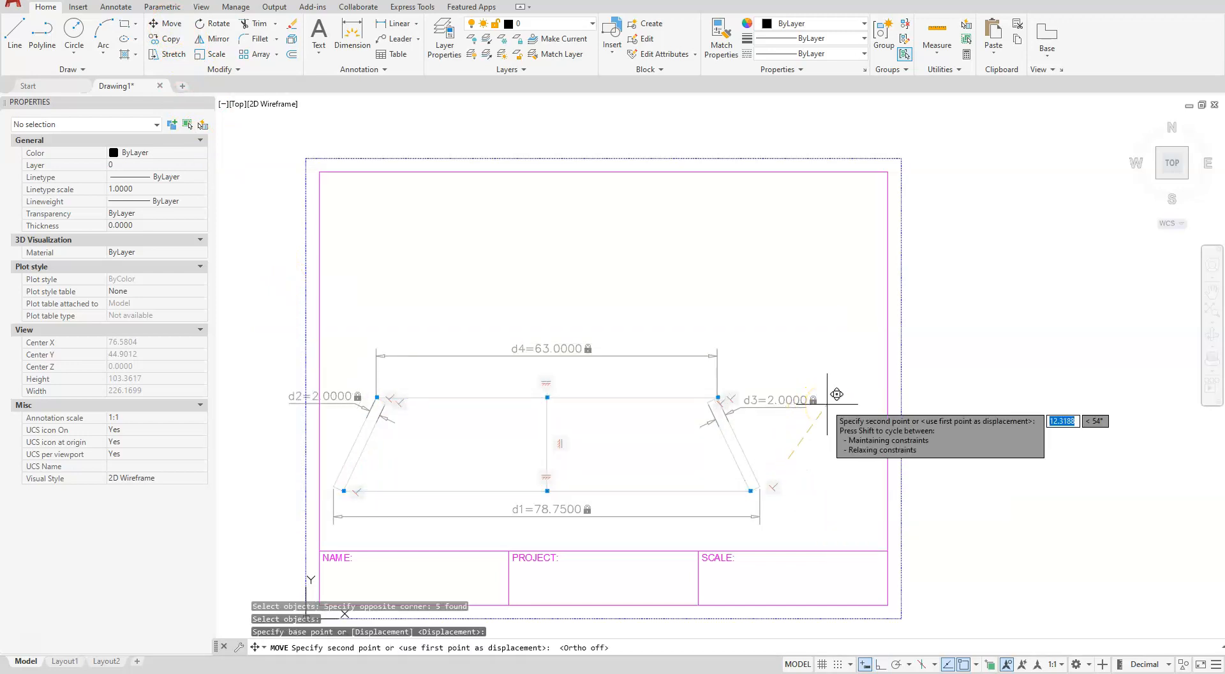
{"action": "left_click", "coordinate": [830, 418]}
{"action": "left_click", "coordinate": [520, 495]}
{"action": "key", "text": "Escape"}
{"action": "key", "text": "Escape"}
{"action": "key", "text": "Escape"}
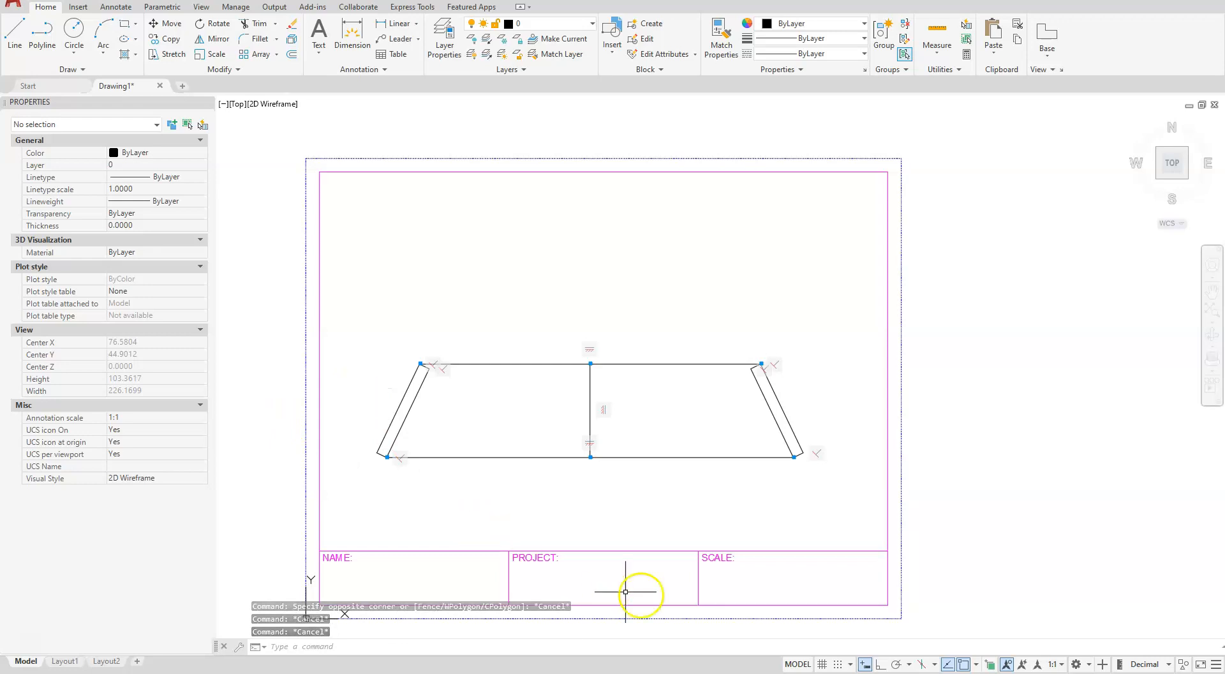
Set the annotation scale to 1:10 and regenerate the drawing
{"action": "left_click", "coordinate": [1170, 665]}
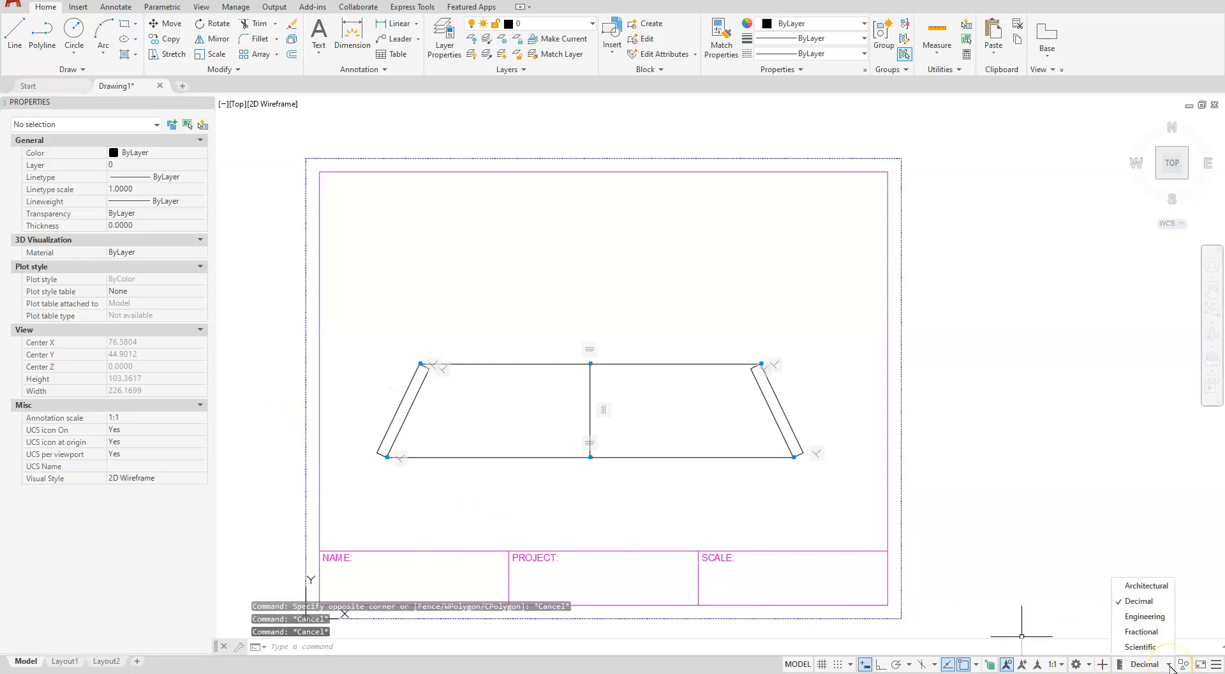
{"action": "left_click", "coordinate": [1062, 665]}
{"action": "left_click", "coordinate": [1062, 664]}
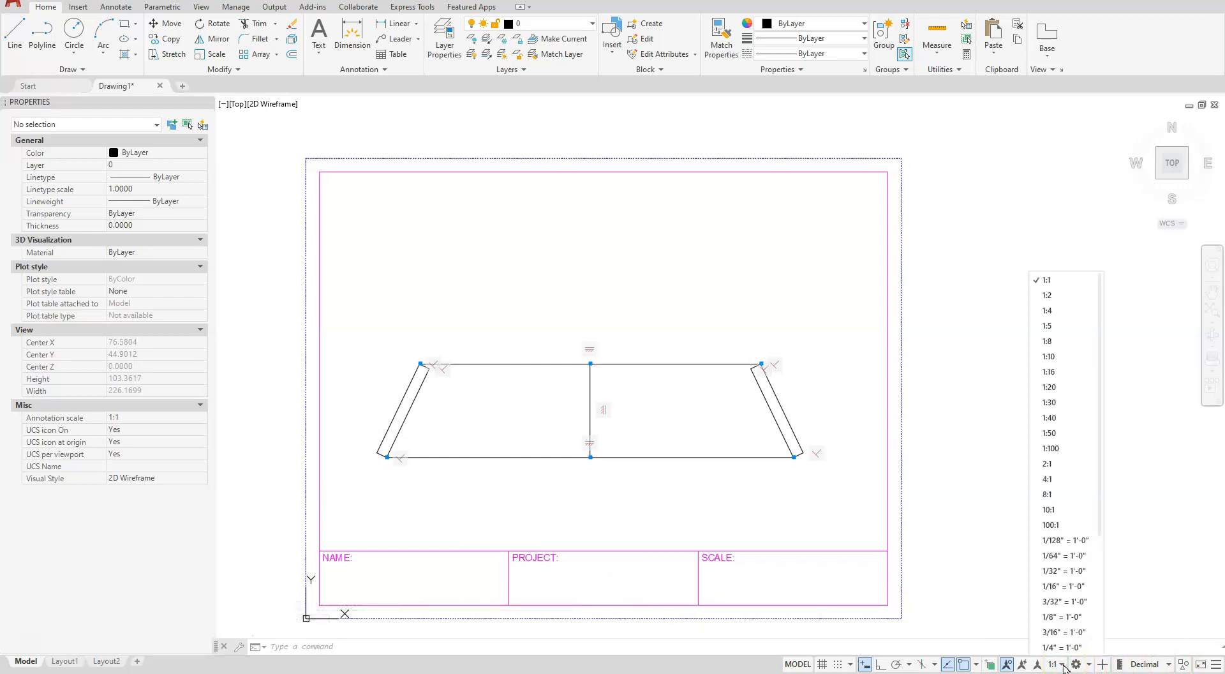
{"action": "left_click", "coordinate": [1049, 357]}
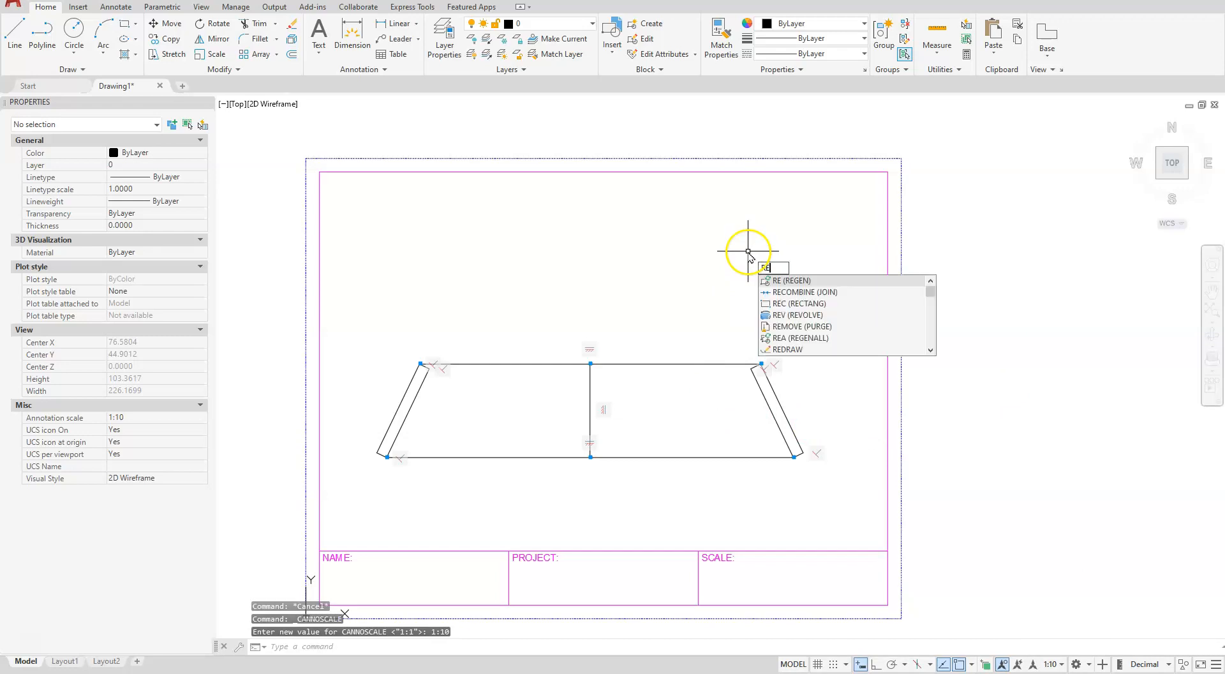
{"action": "left_click", "coordinate": [788, 281]}
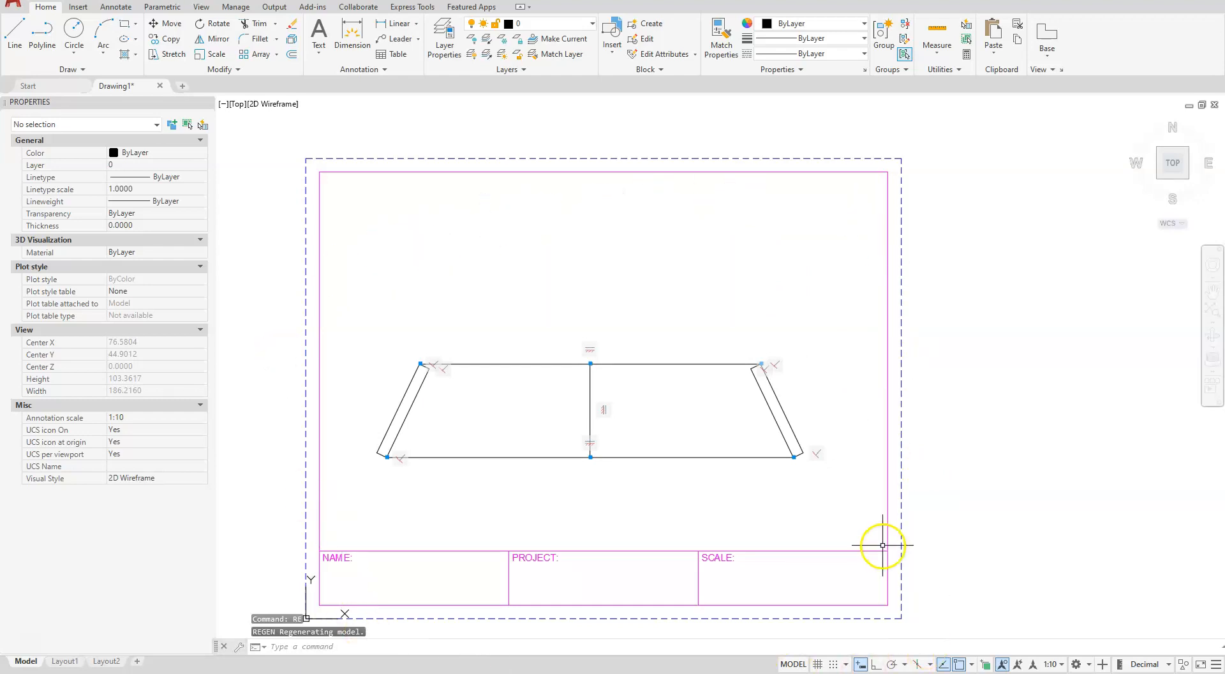
{"action": "key", "text": "Escape"}
{"action": "key", "text": "Escape"}
{"action": "key", "text": "Escape"}
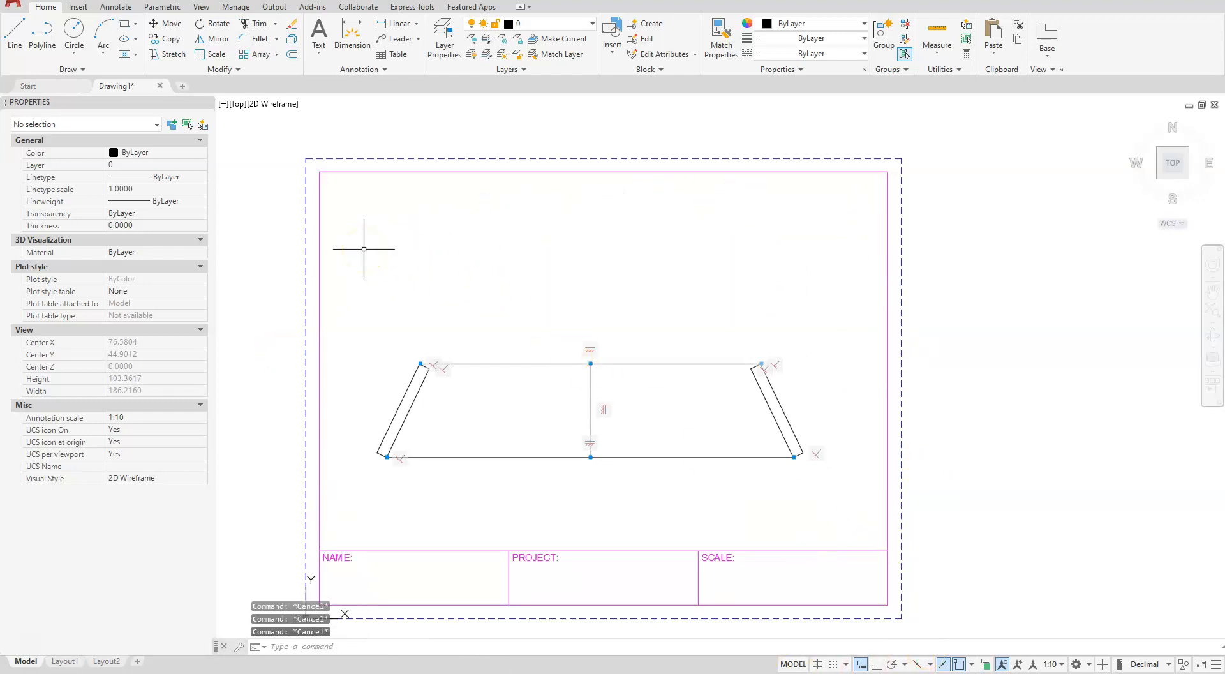
Open the Dimension Style Manager and make the Annotative dimension style current
{"action": "left_click", "coordinate": [356, 255]}
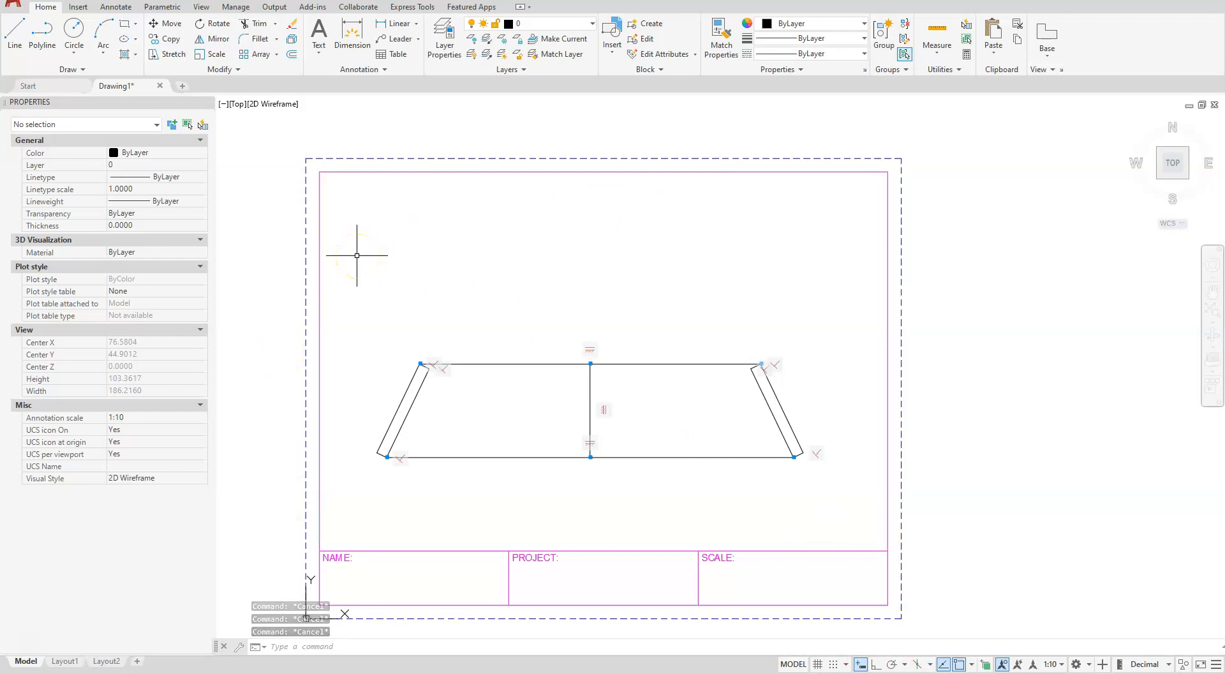
{"action": "left_click", "coordinate": [463, 487]}
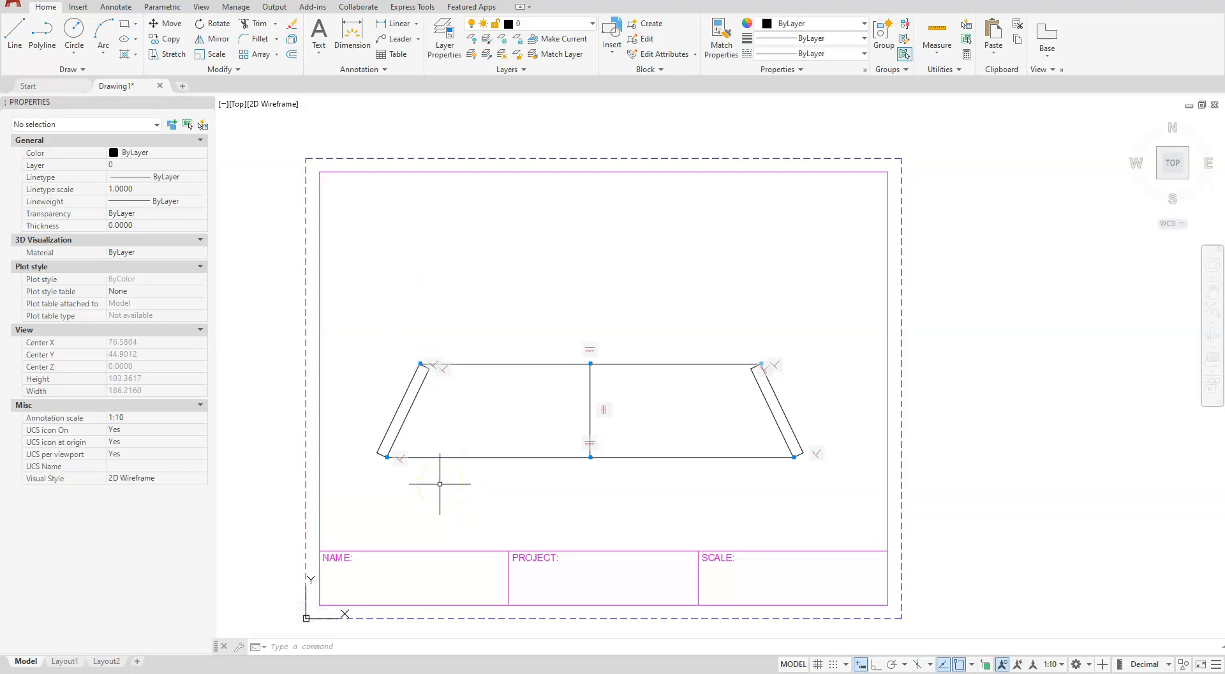
{"action": "left_click", "coordinate": [116, 9]}
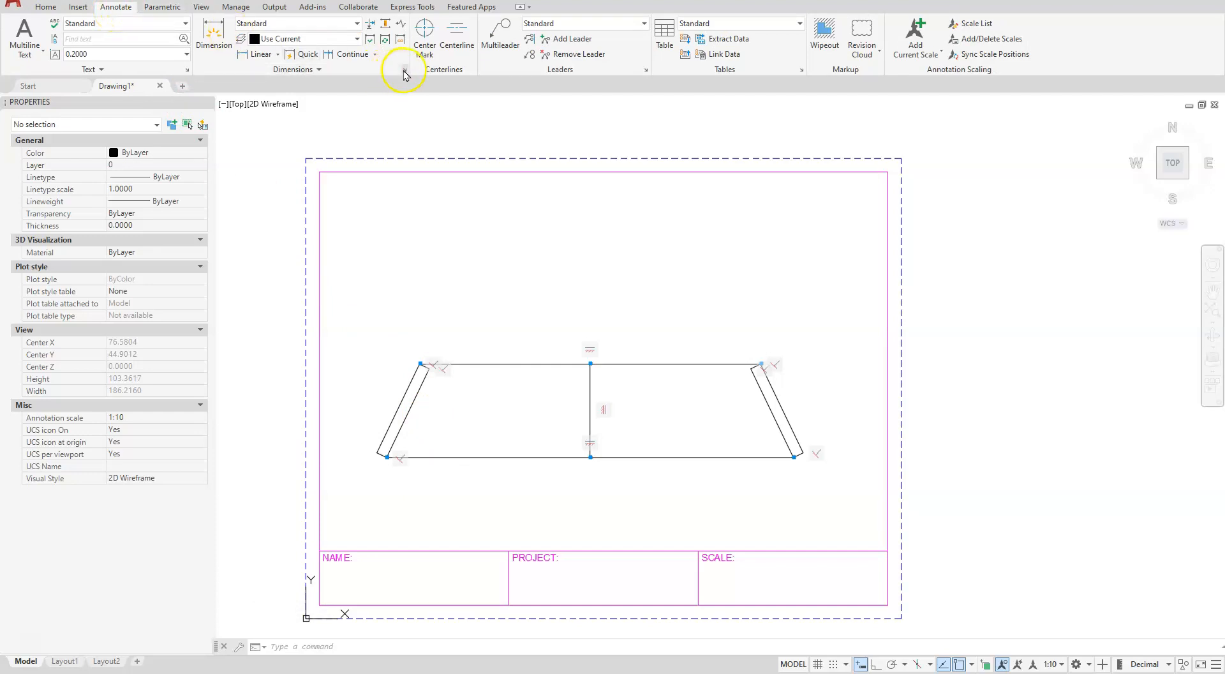
{"action": "key", "text": "Escape"}
{"action": "key", "text": "Escape"}
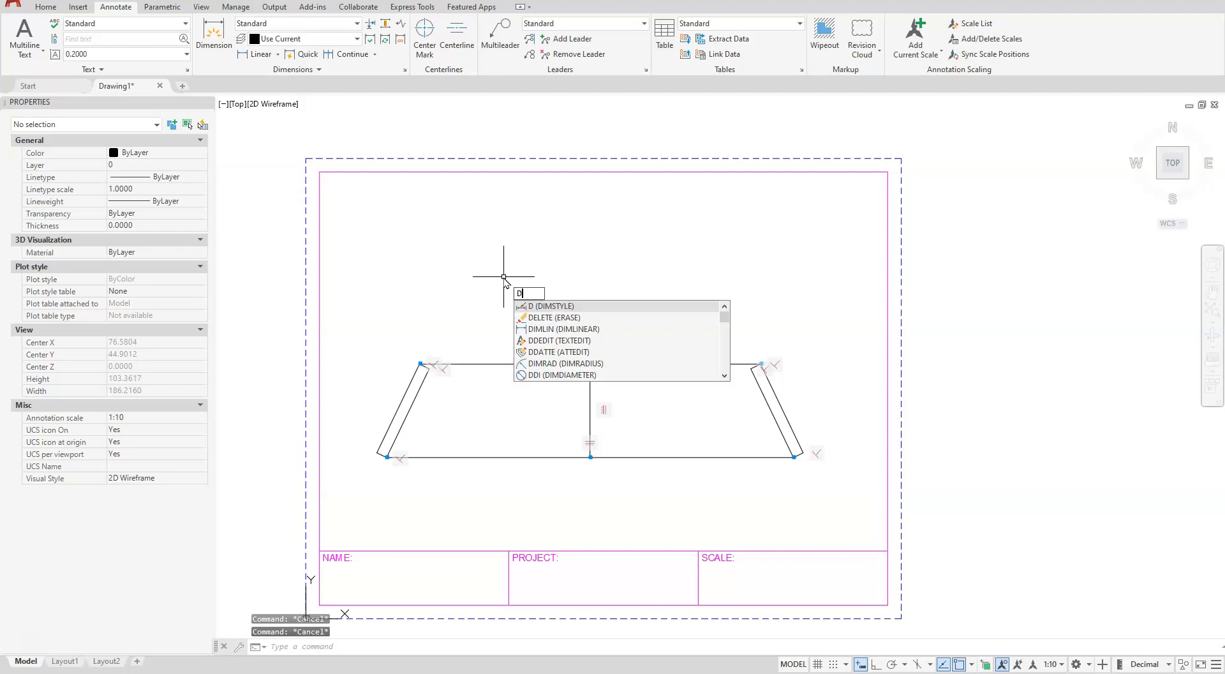
{"action": "key", "text": "Return"}
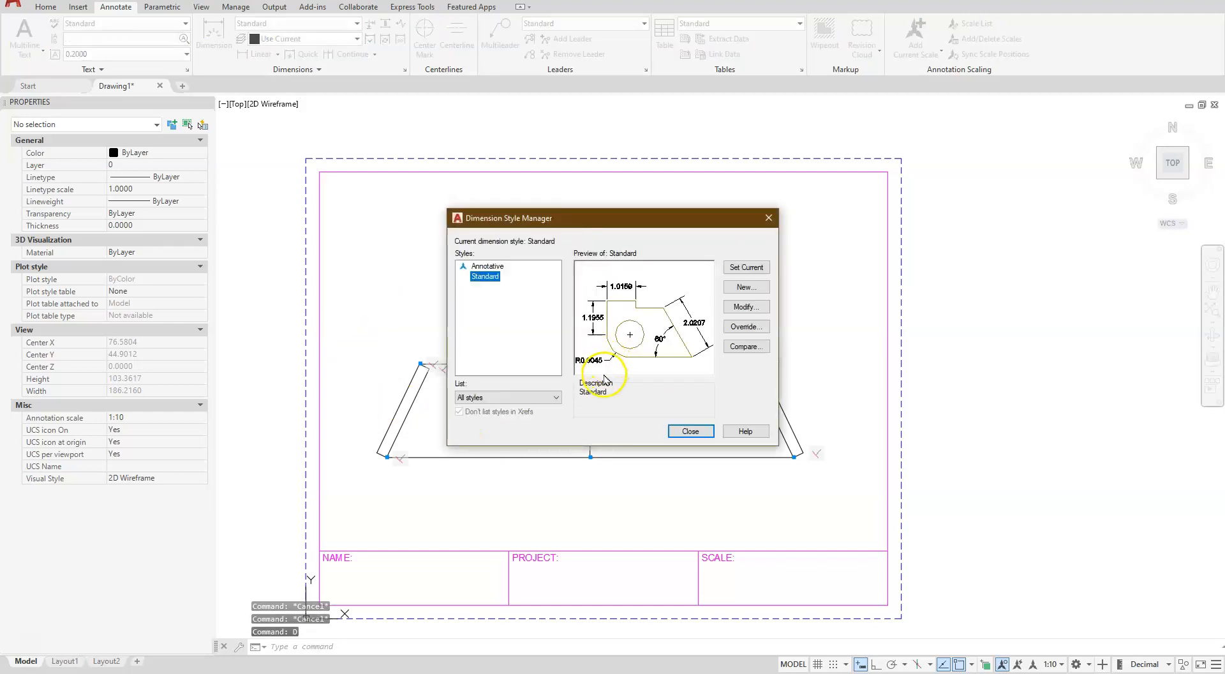
{"action": "left_click", "coordinate": [489, 266]}
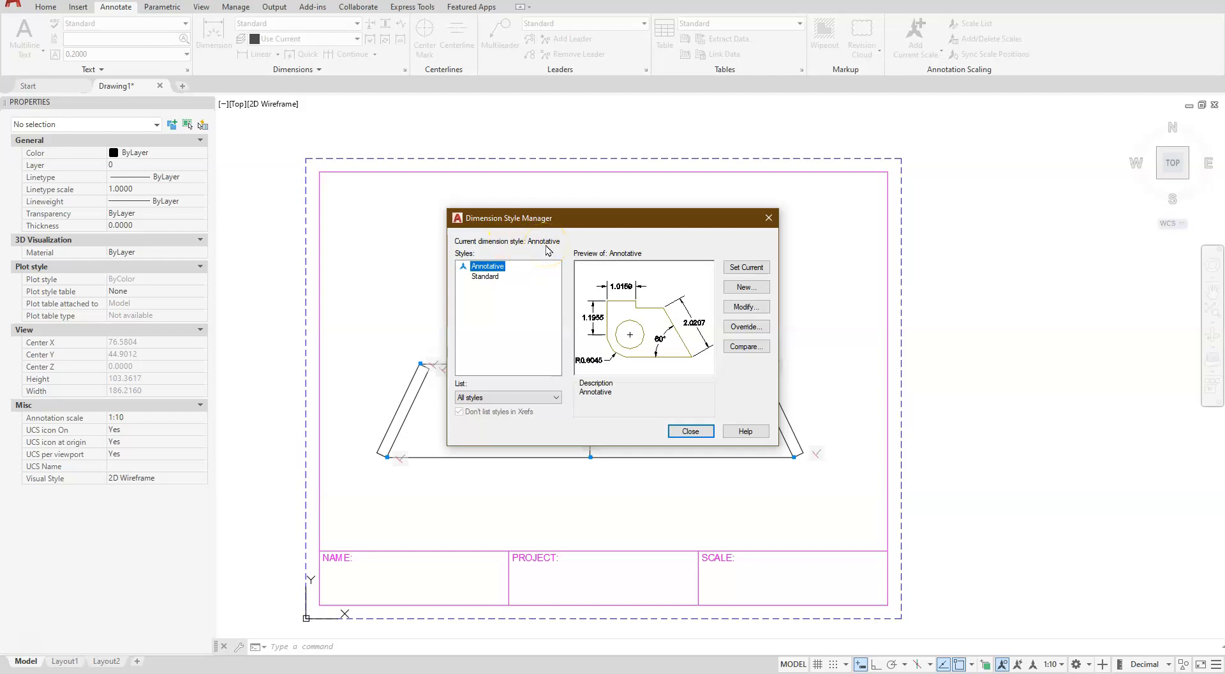
Modify the Annotative dimension style so primary units use a precision of 0.000
{"action": "left_click", "coordinate": [742, 309]}
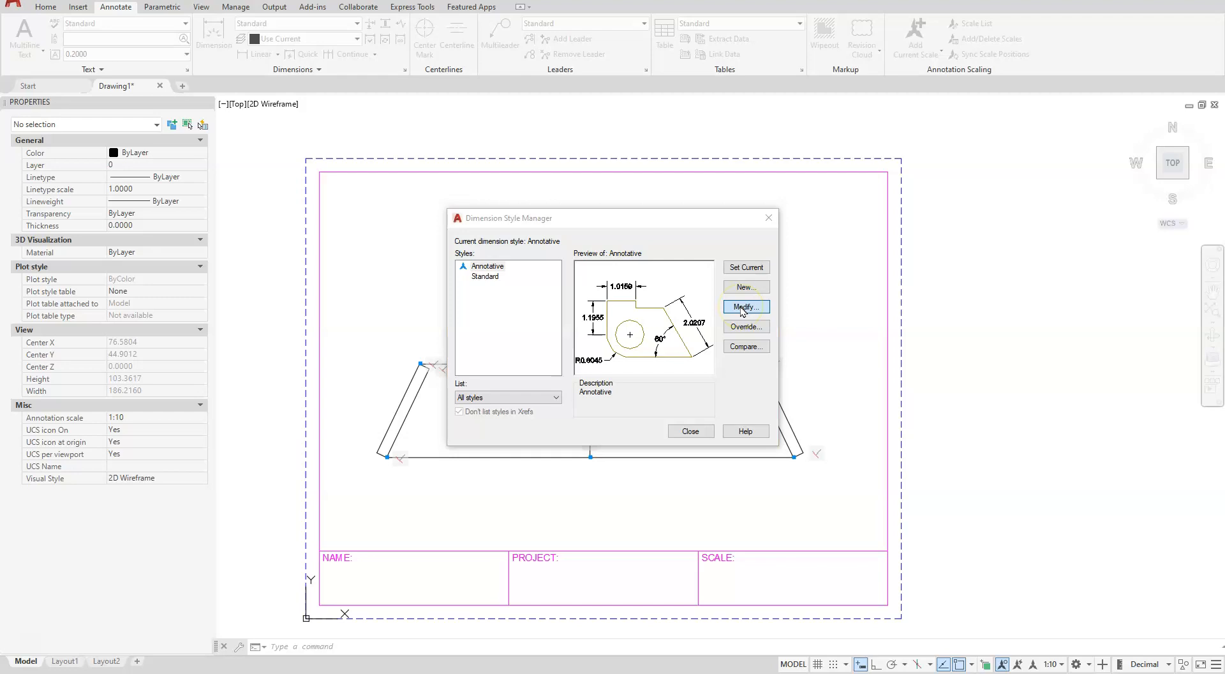
{"action": "left_click", "coordinate": [645, 130]}
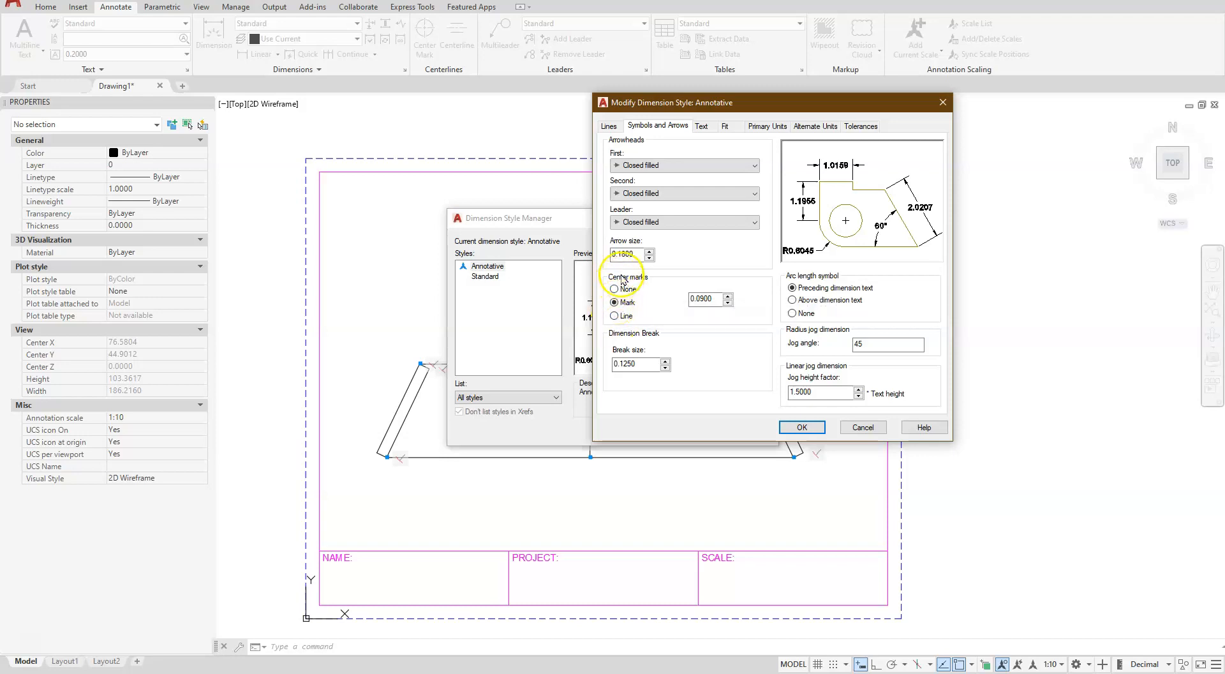
{"action": "left_click", "coordinate": [702, 126]}
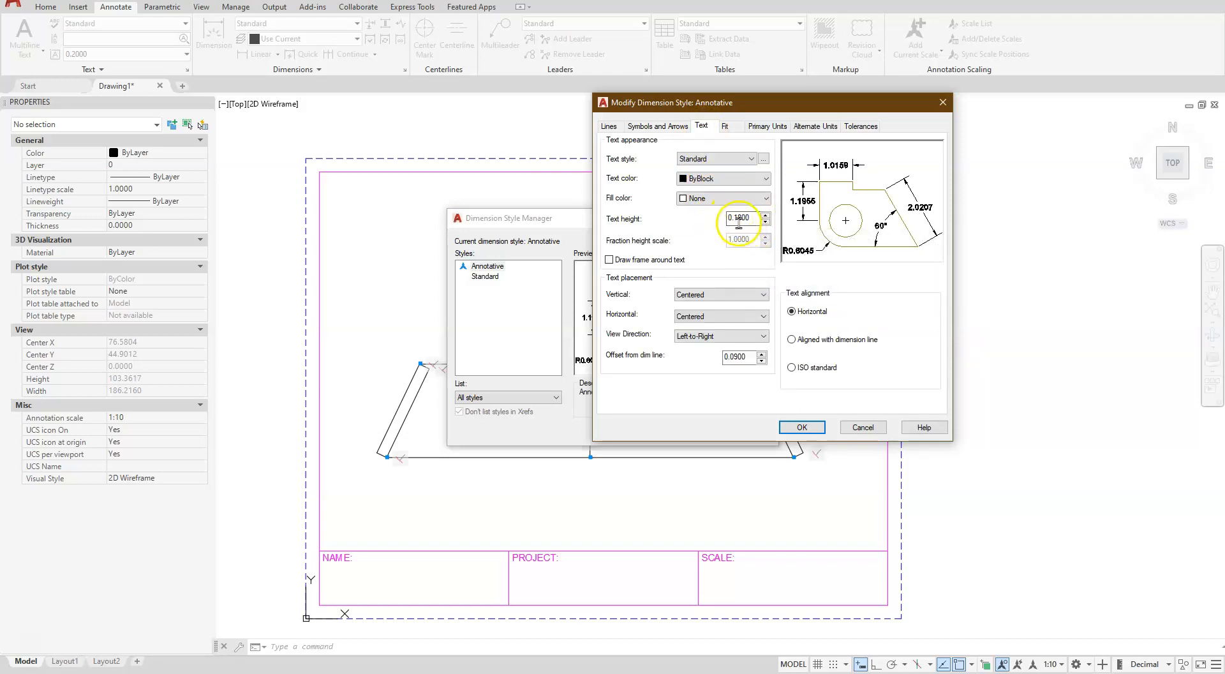
{"action": "left_click", "coordinate": [728, 127]}
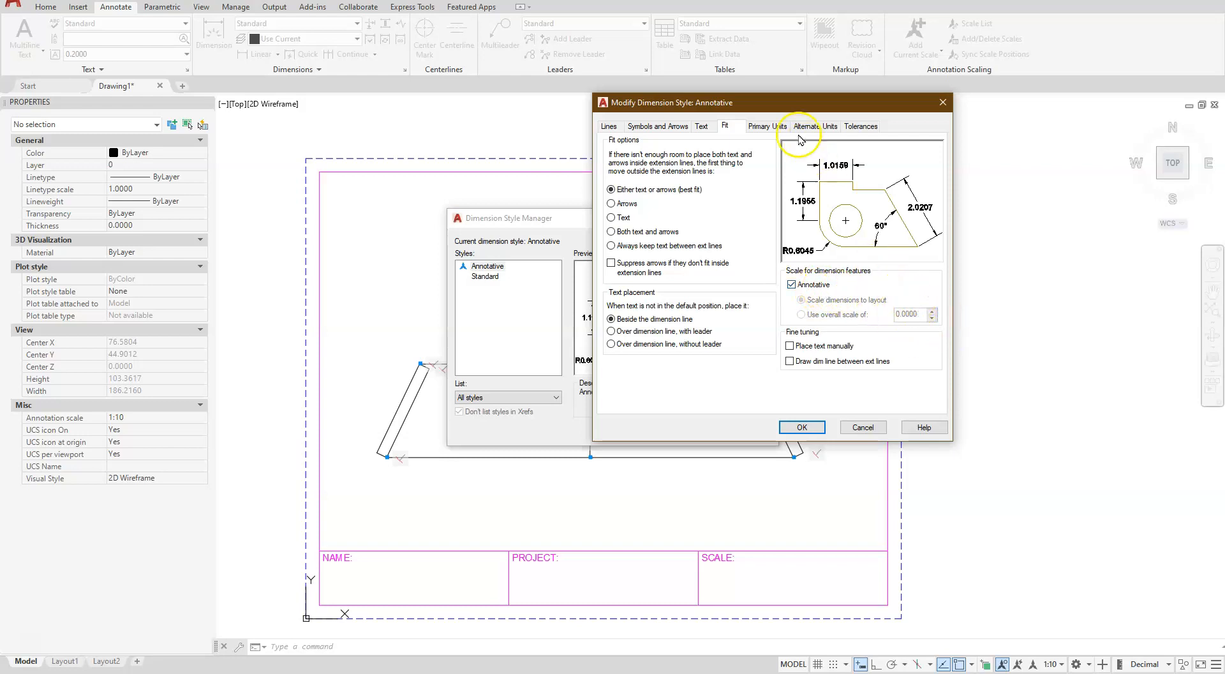
{"action": "left_click", "coordinate": [762, 127]}
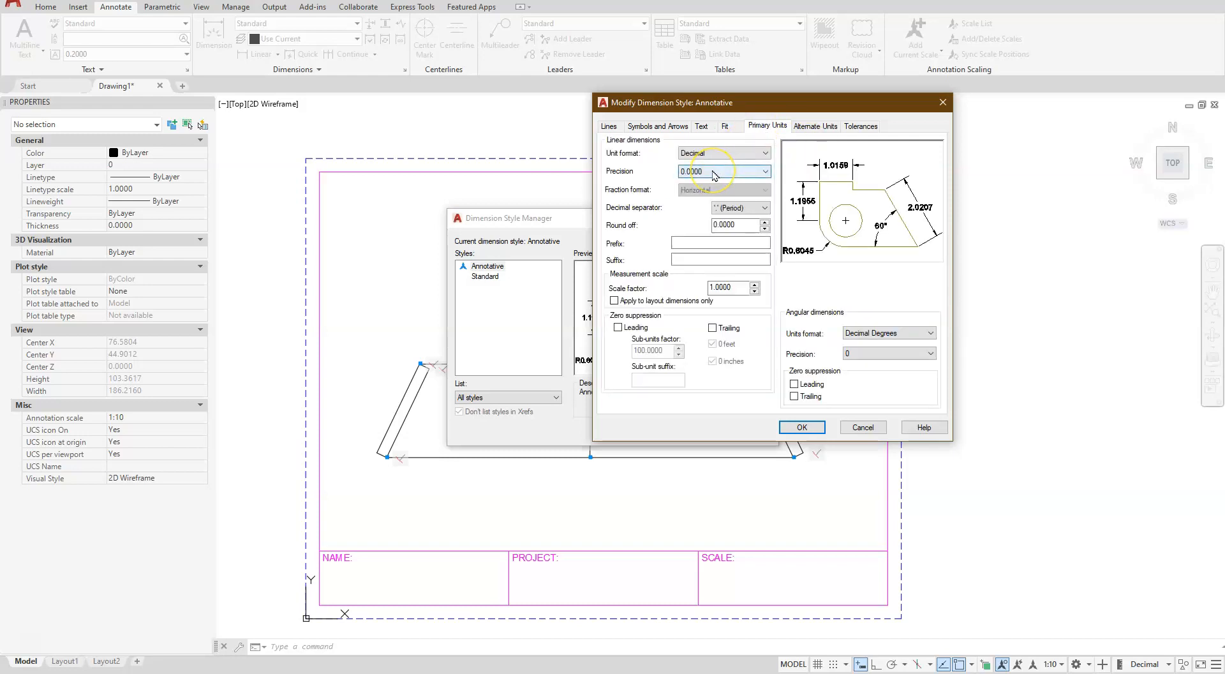
{"action": "left_click", "coordinate": [713, 172]}
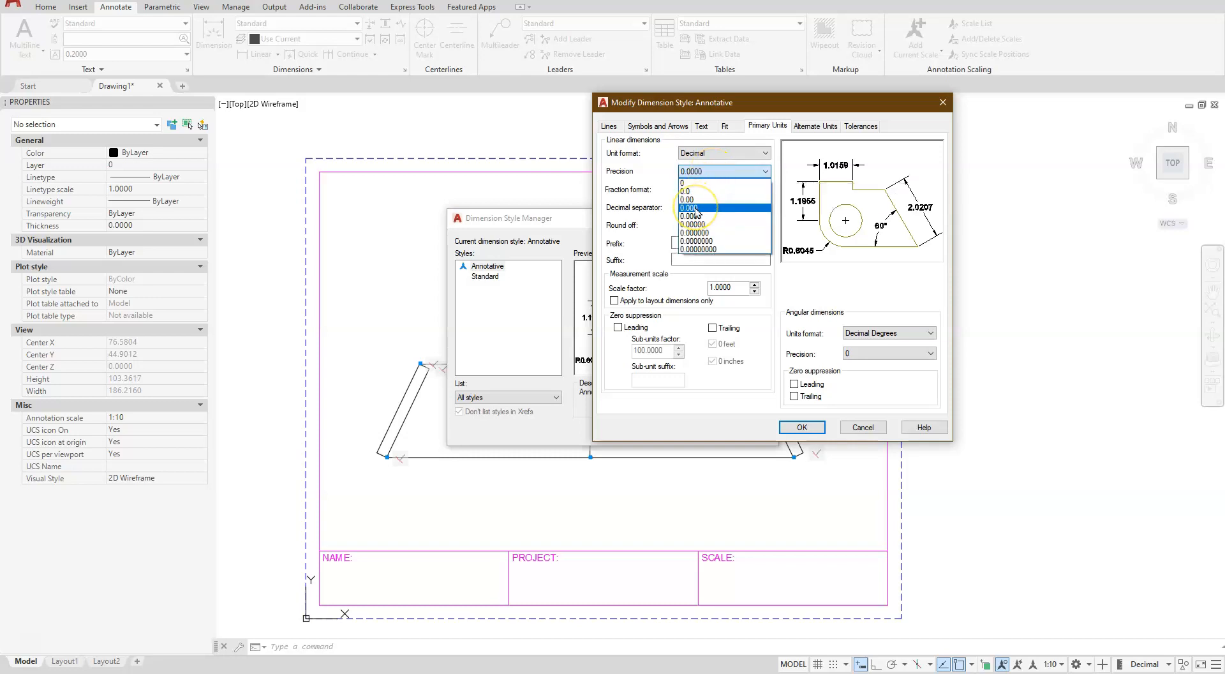
{"action": "left_click", "coordinate": [696, 208]}
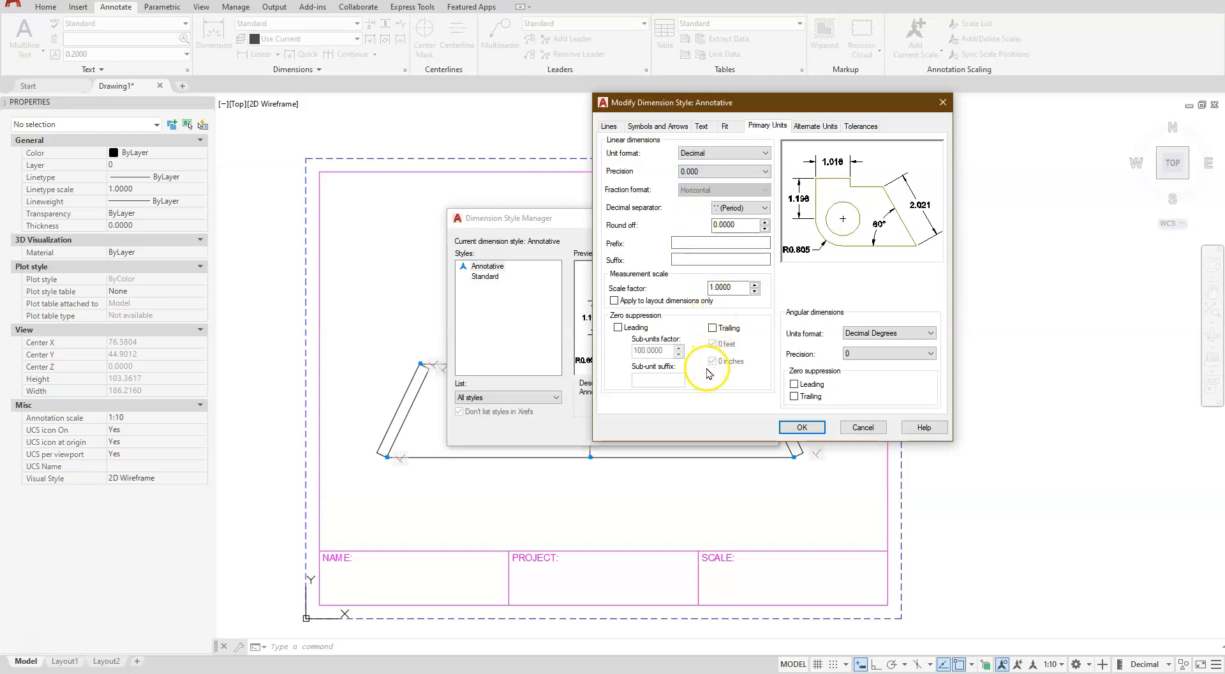
{"action": "left_click", "coordinate": [798, 427]}
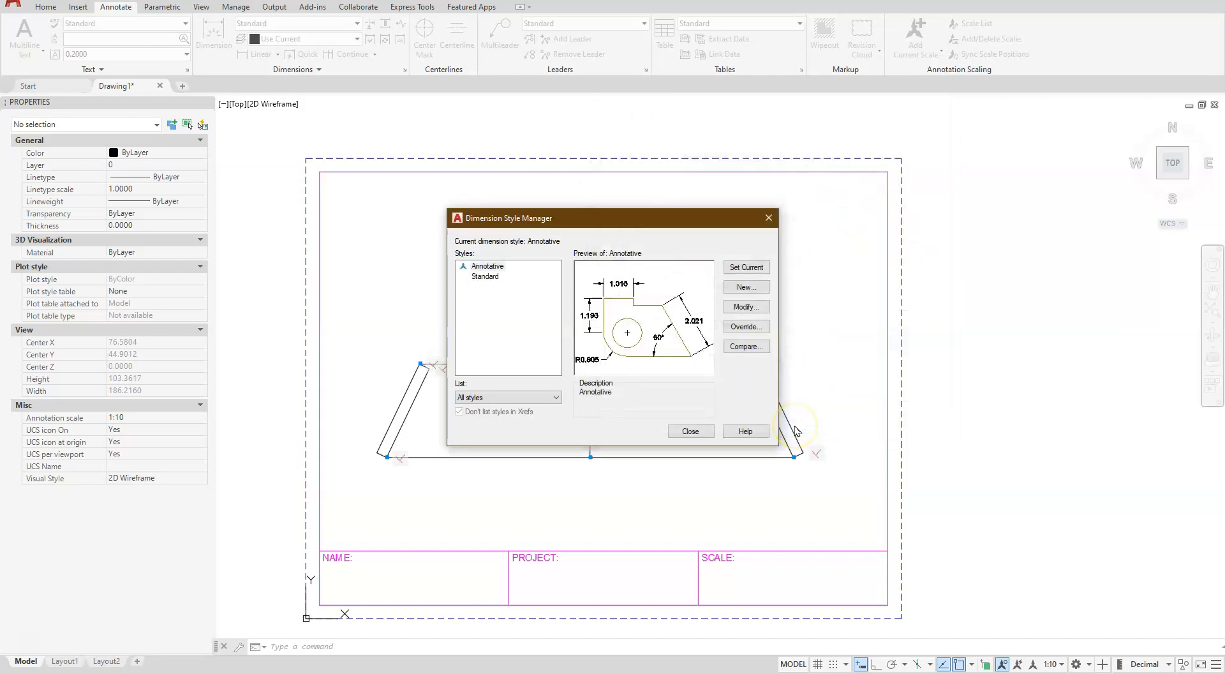
{"action": "left_click", "coordinate": [691, 432]}
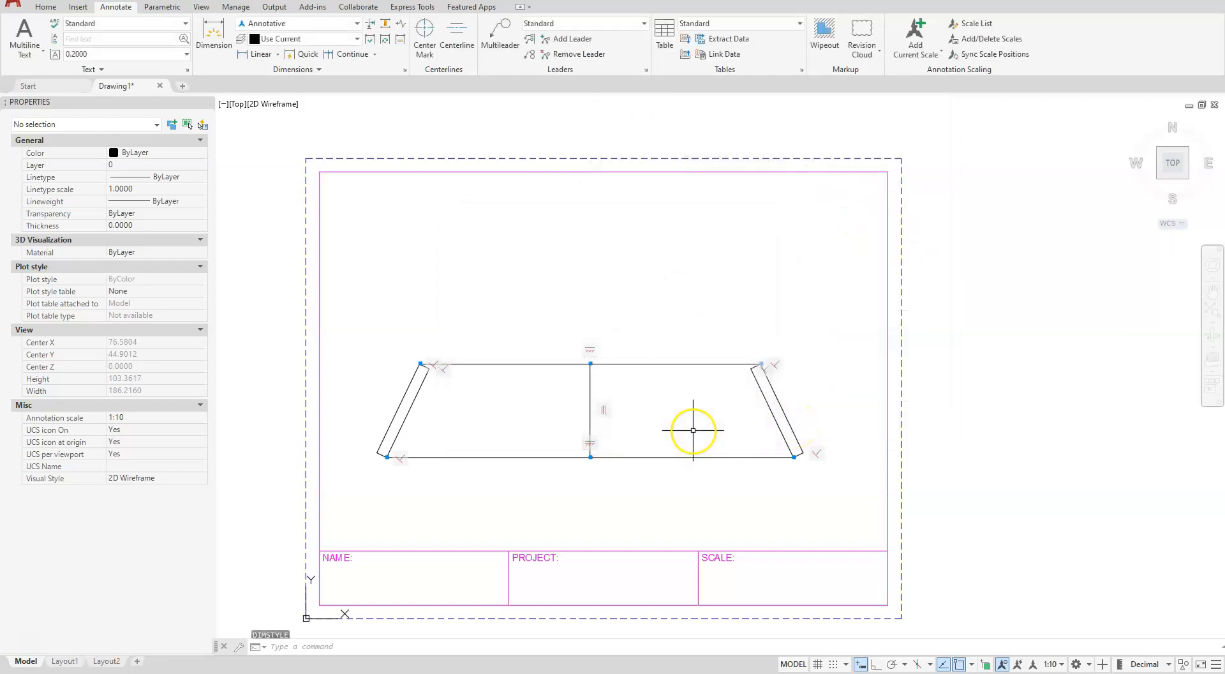
Place a linear dimension on the Dim layer across the cross-section's top edge, positioned above it
{"action": "left_click", "coordinate": [356, 39]}
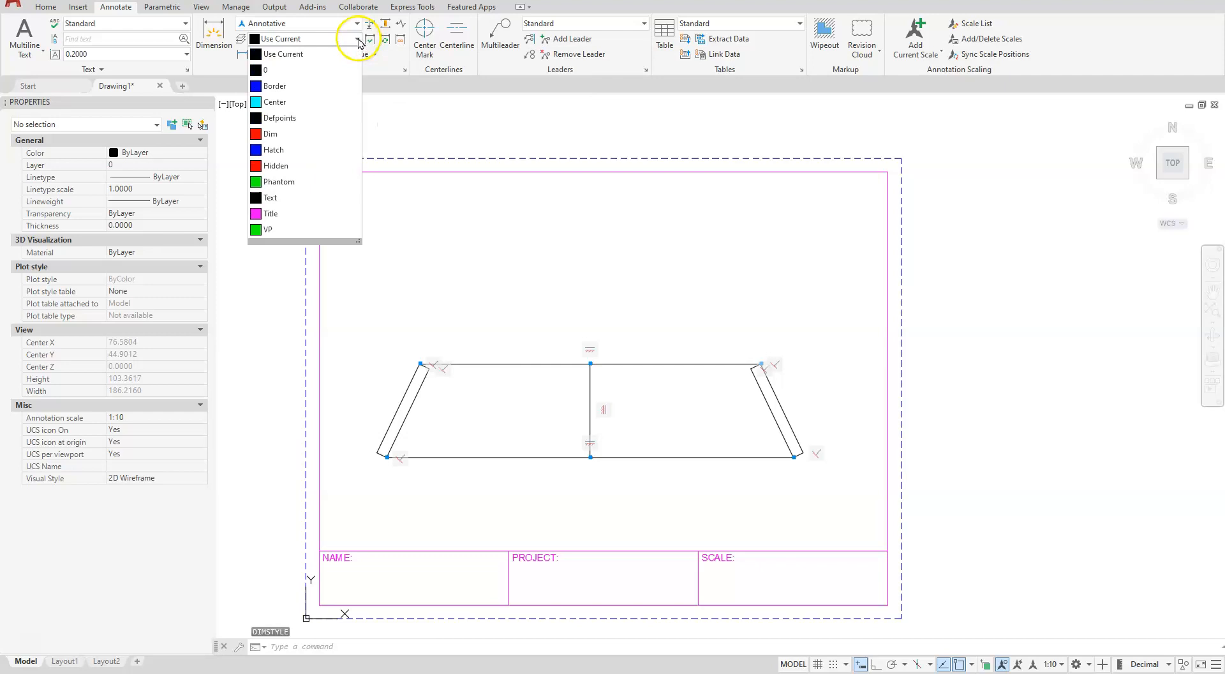
{"action": "left_click", "coordinate": [291, 135]}
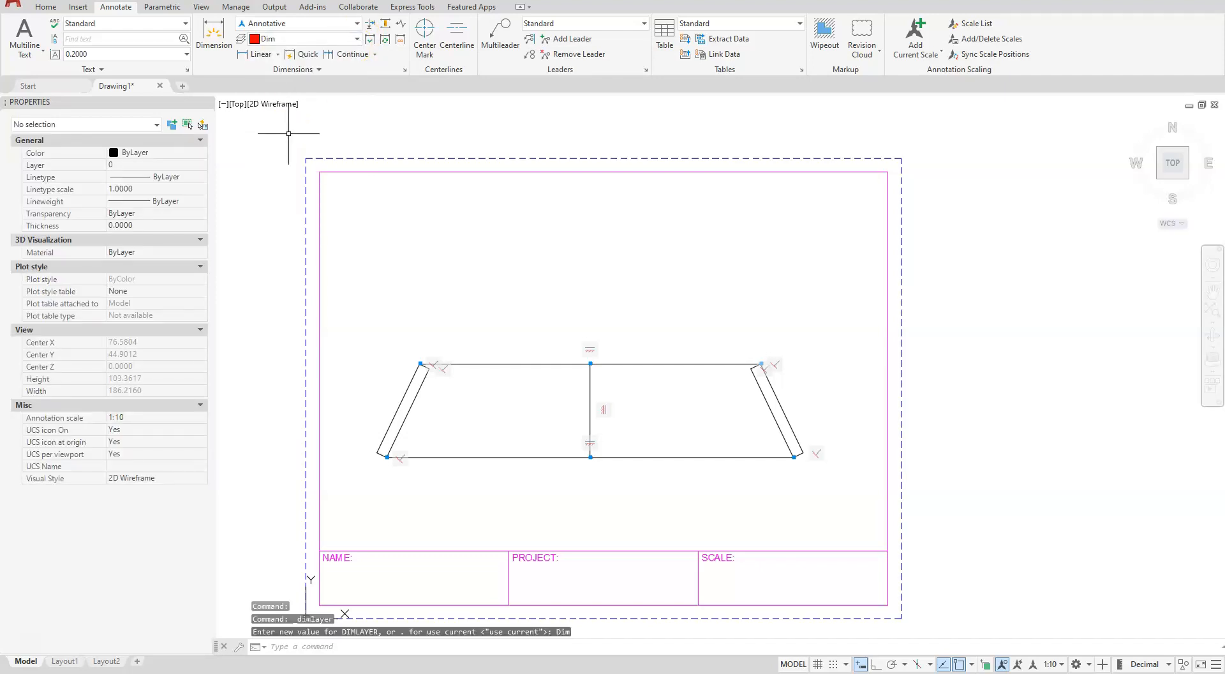
{"action": "left_click", "coordinate": [255, 57]}
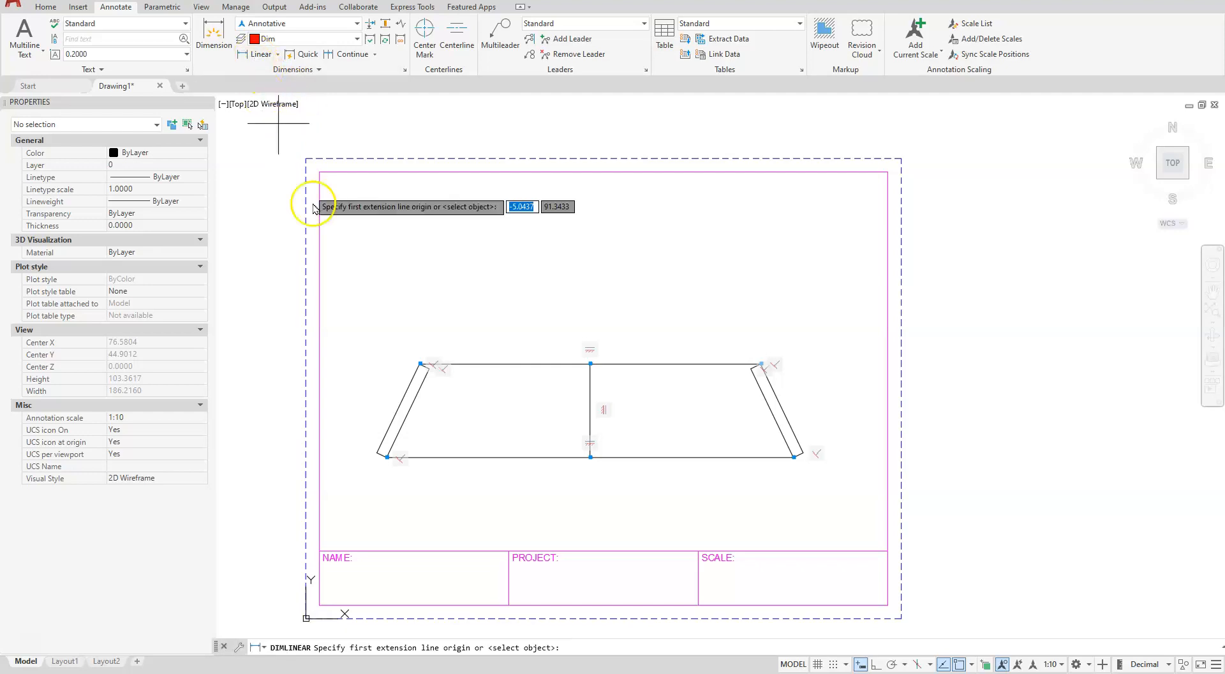
{"action": "left_click", "coordinate": [420, 363]}
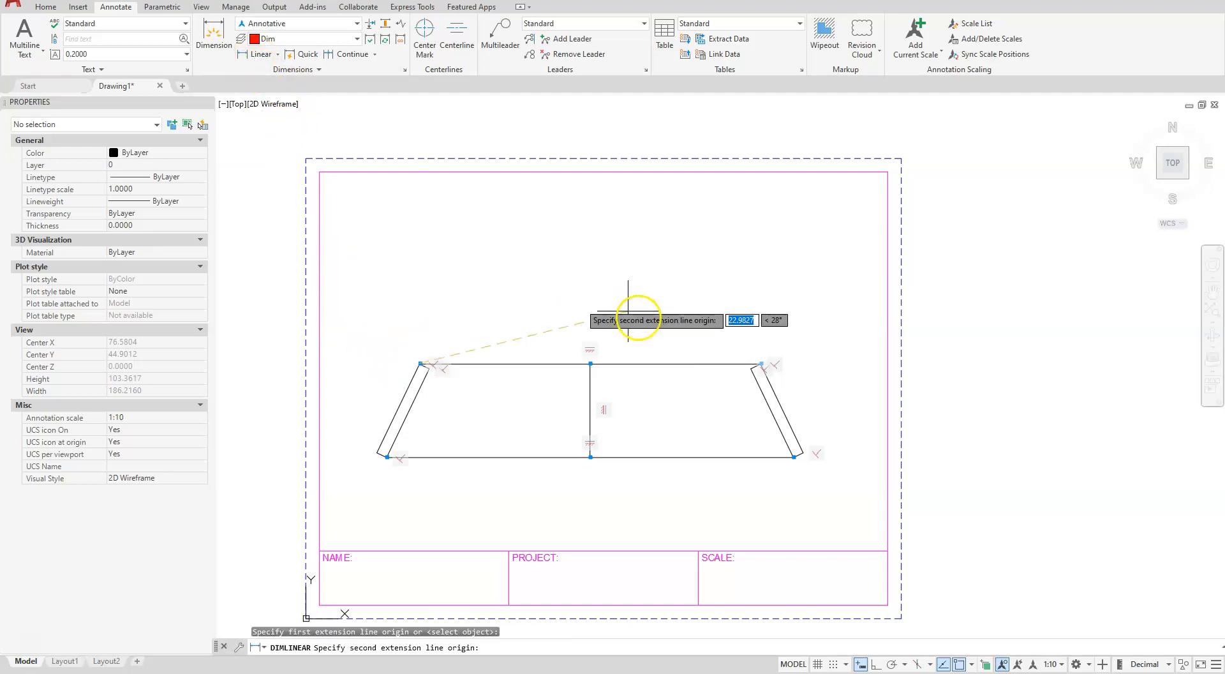
{"action": "left_click", "coordinate": [761, 362]}
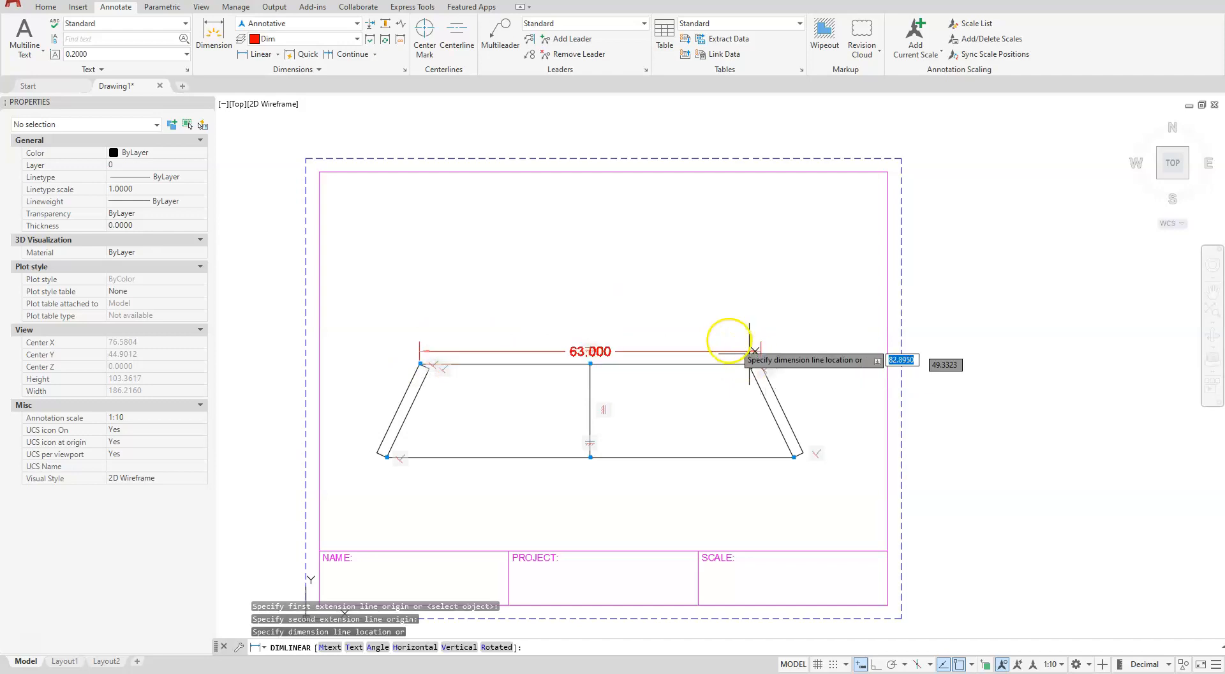
{"action": "left_click", "coordinate": [683, 326]}
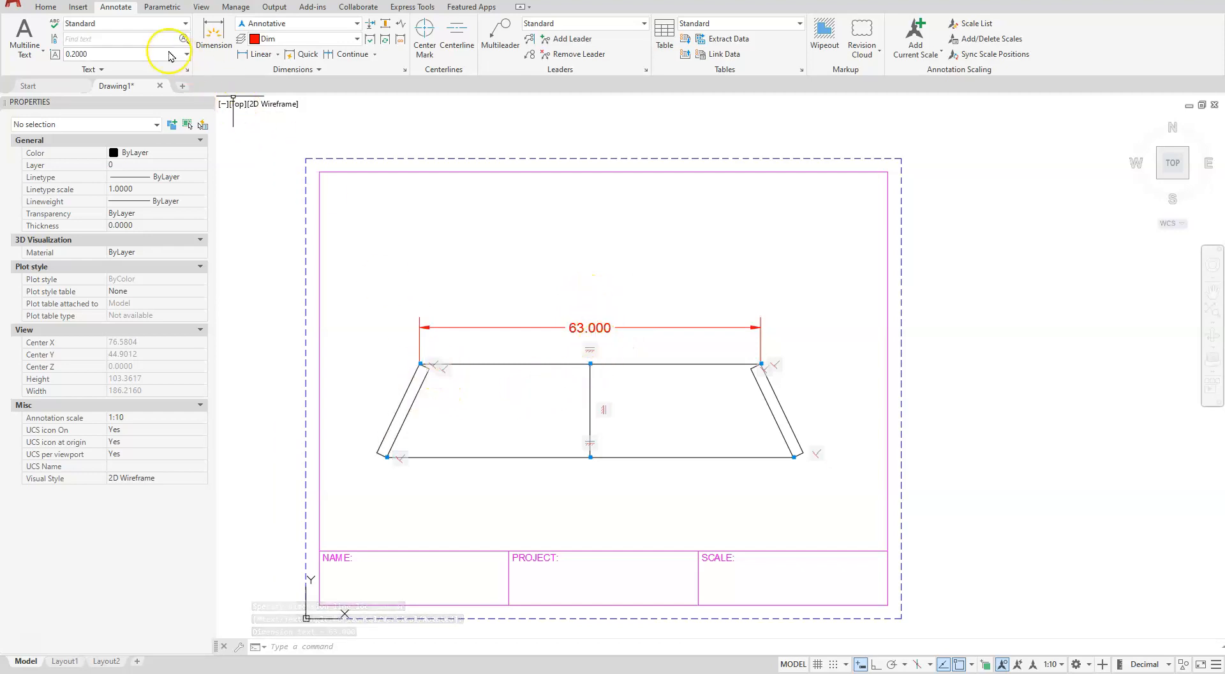
Hide all geometric constraints in the drawing
{"action": "left_click", "coordinate": [159, 7]}
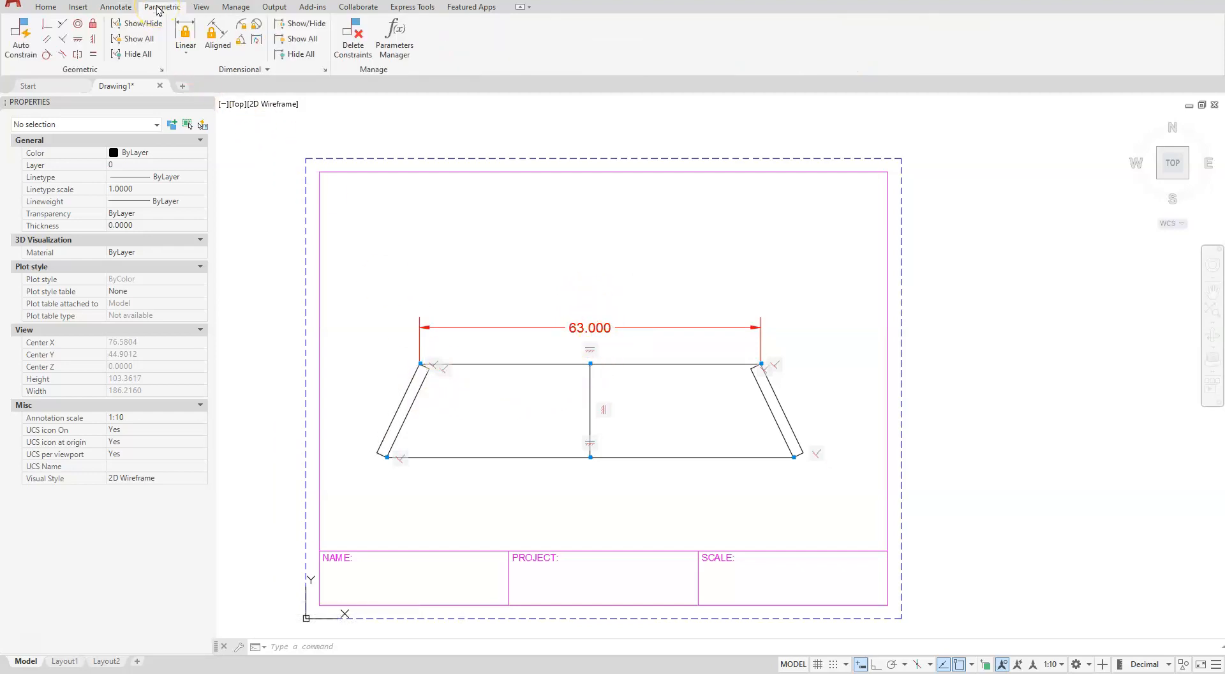
{"action": "left_click", "coordinate": [136, 55]}
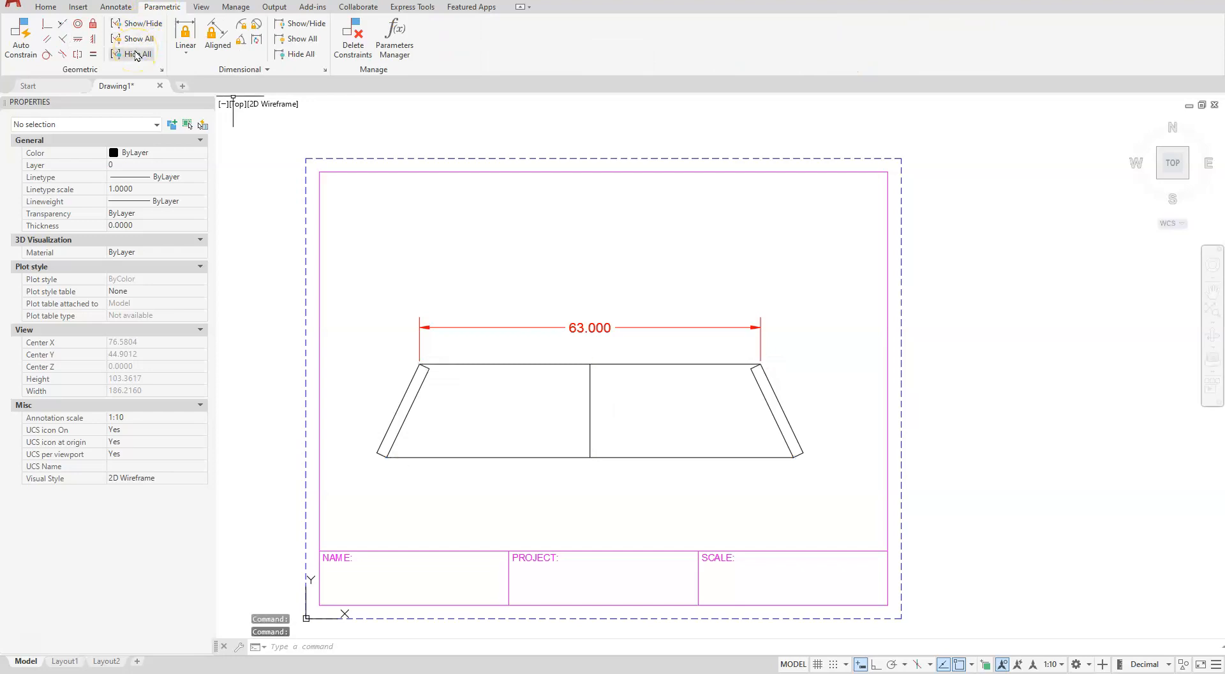
{"action": "left_click", "coordinate": [115, 8]}
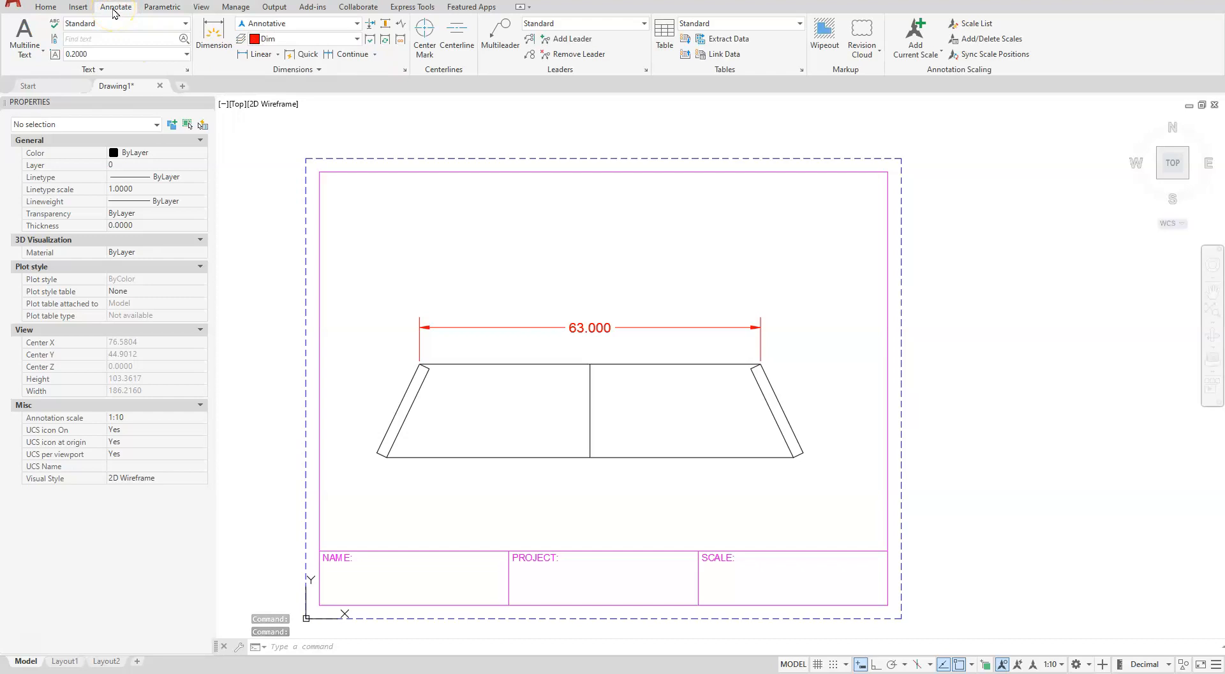
Add a vertical linear dimension for the left side's height, placed to the left of the section
{"action": "left_click", "coordinate": [258, 54]}
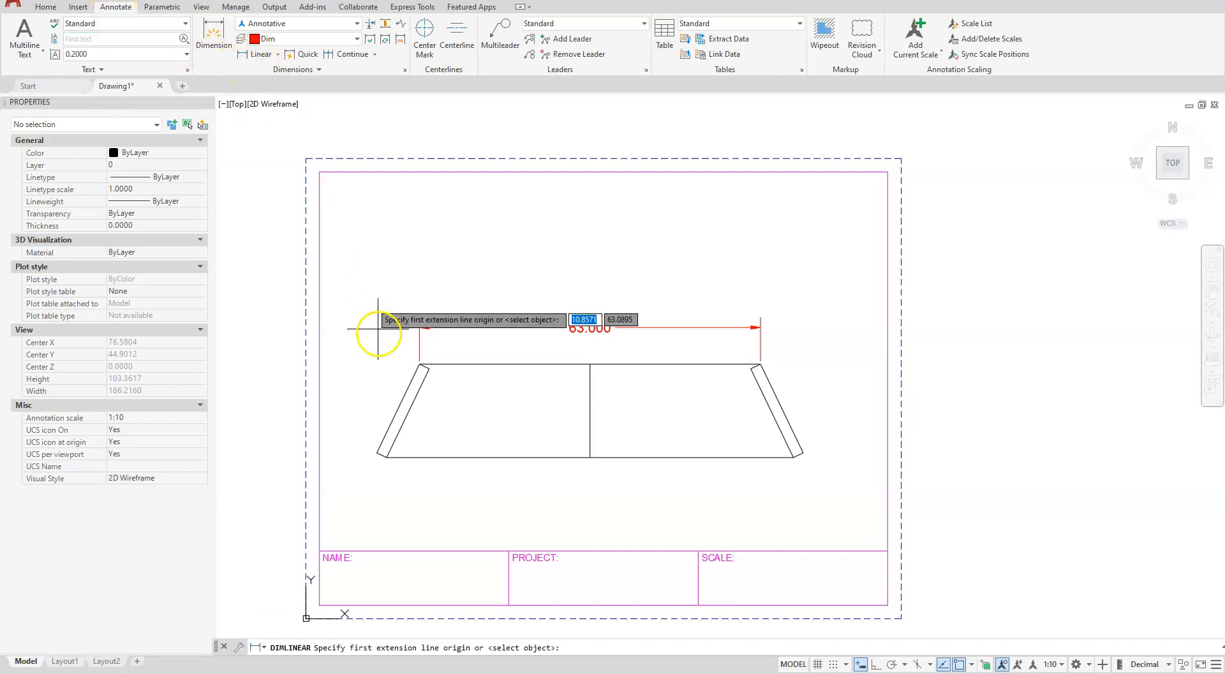
{"action": "left_click", "coordinate": [419, 363]}
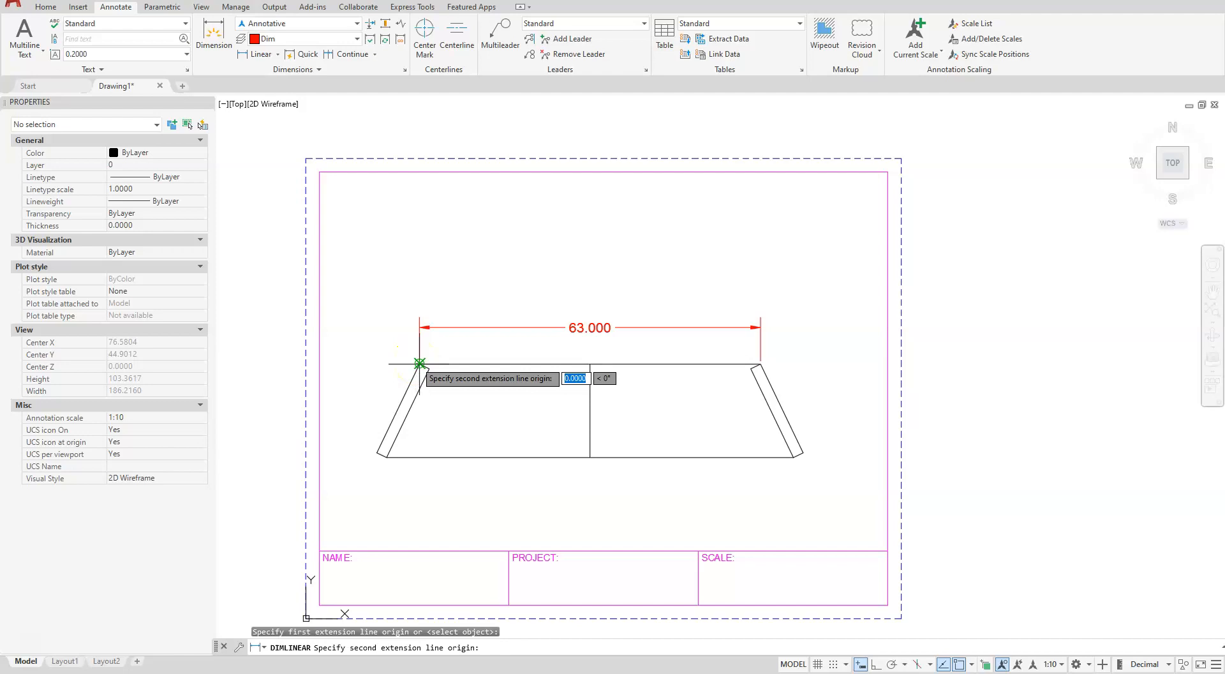
{"action": "left_click", "coordinate": [387, 456]}
{"action": "left_click", "coordinate": [345, 404]}
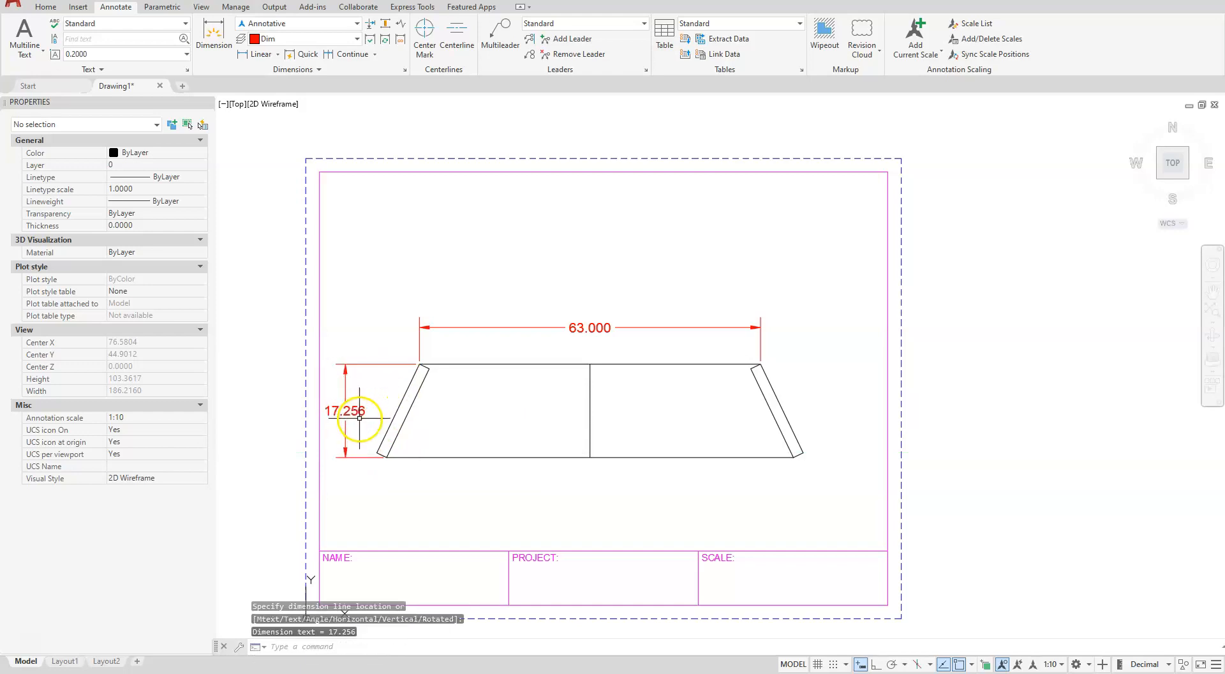
Add a linear dimensional constraint to the middle vertical line and set it to 13.625
{"action": "left_click", "coordinate": [162, 8]}
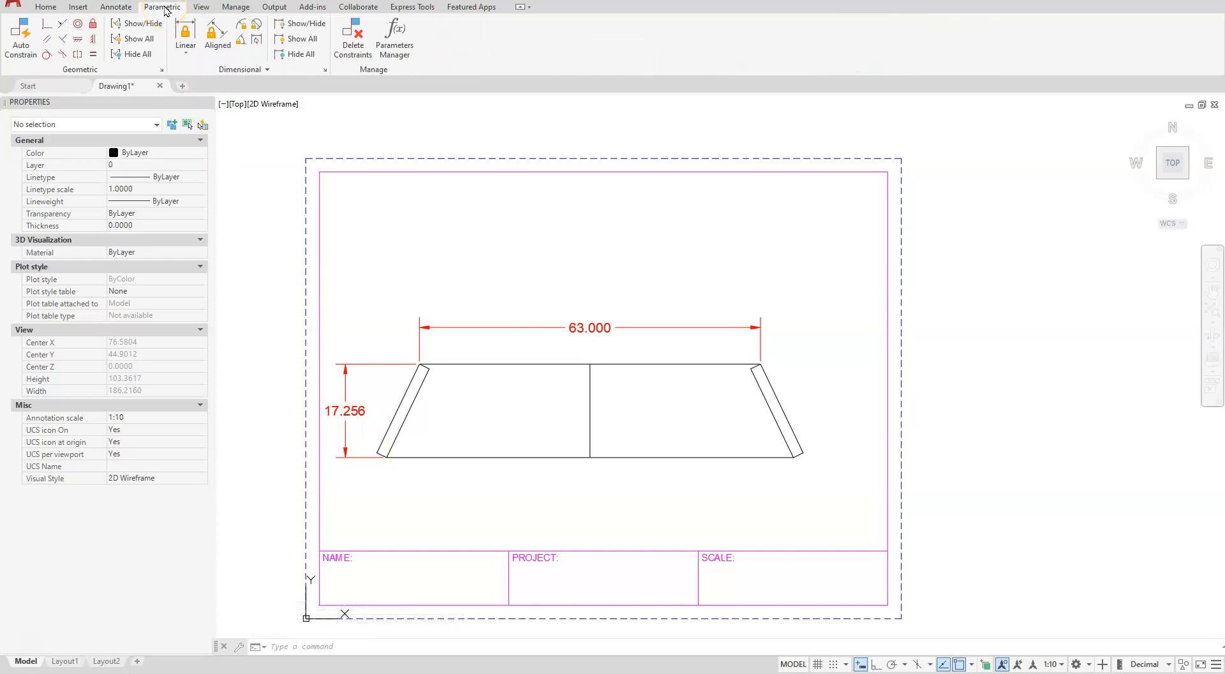
{"action": "left_click", "coordinate": [186, 35]}
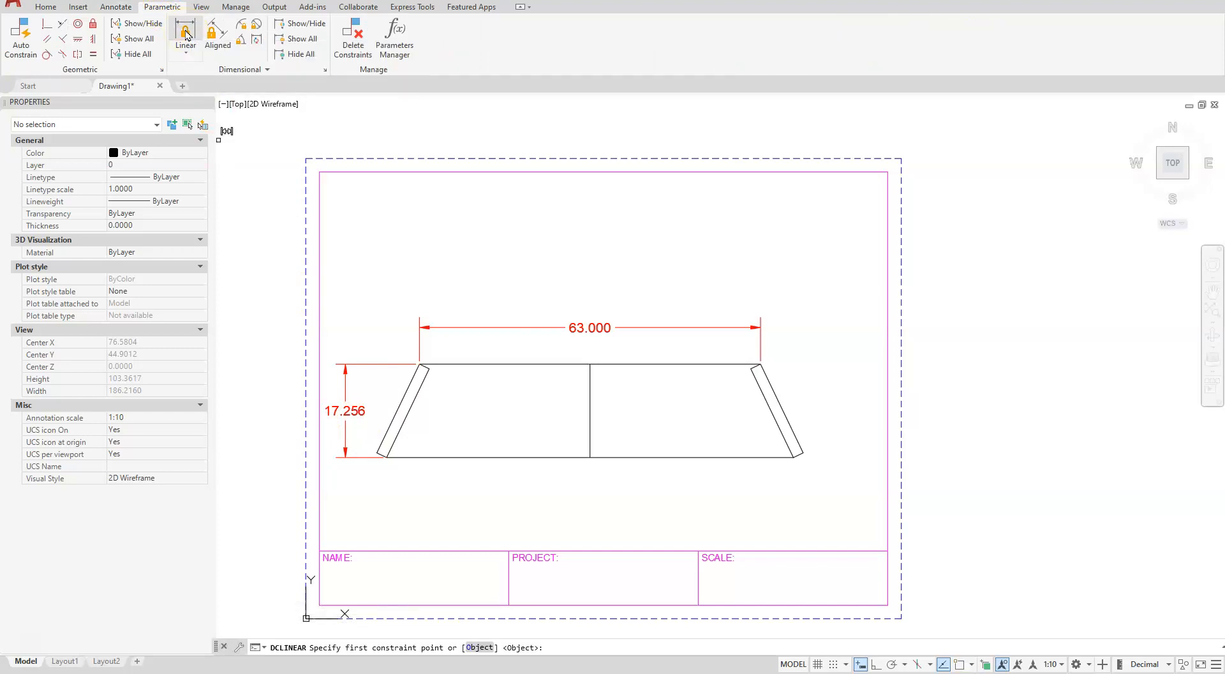
{"action": "right_click", "coordinate": [549, 408]}
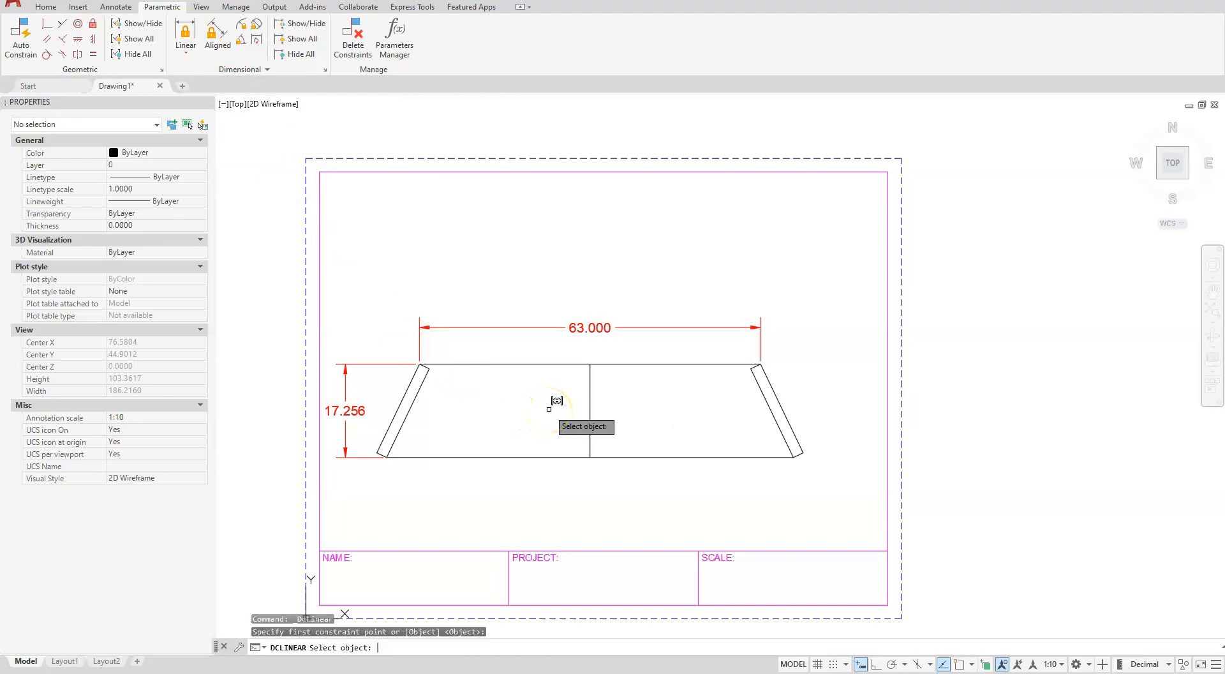
{"action": "left_click", "coordinate": [590, 408]}
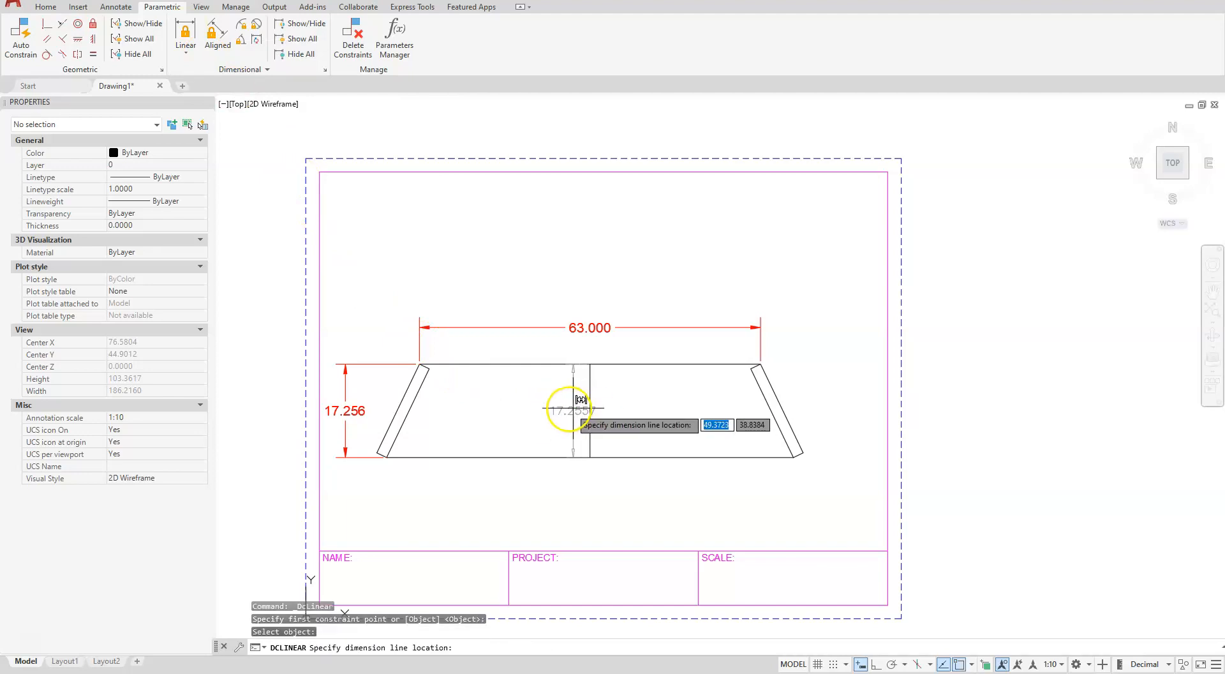
{"action": "left_click", "coordinate": [542, 412]}
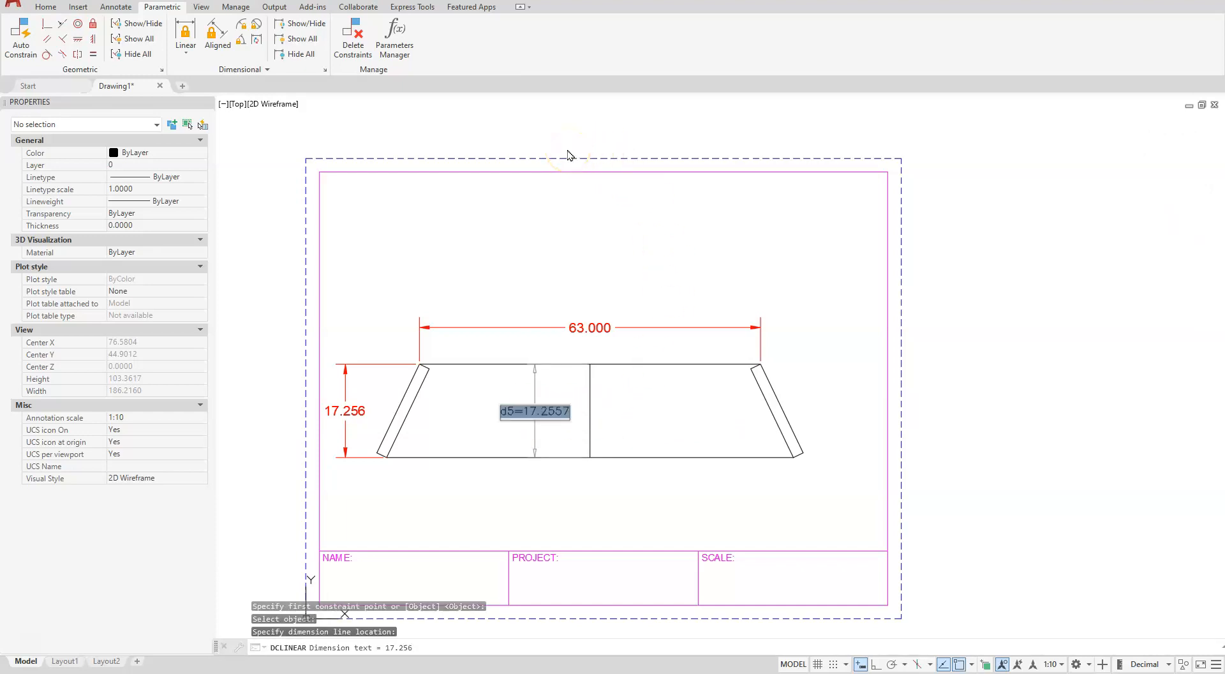
{"action": "type", "text": "13.625"}
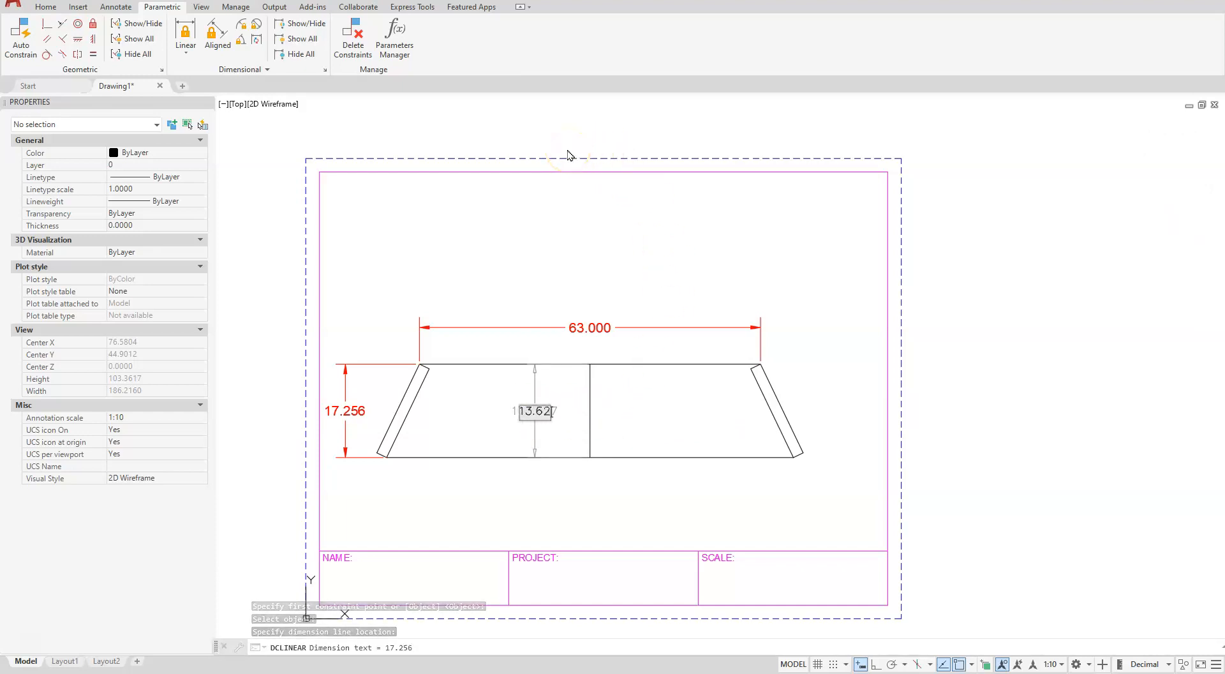
{"action": "key", "text": "Return"}
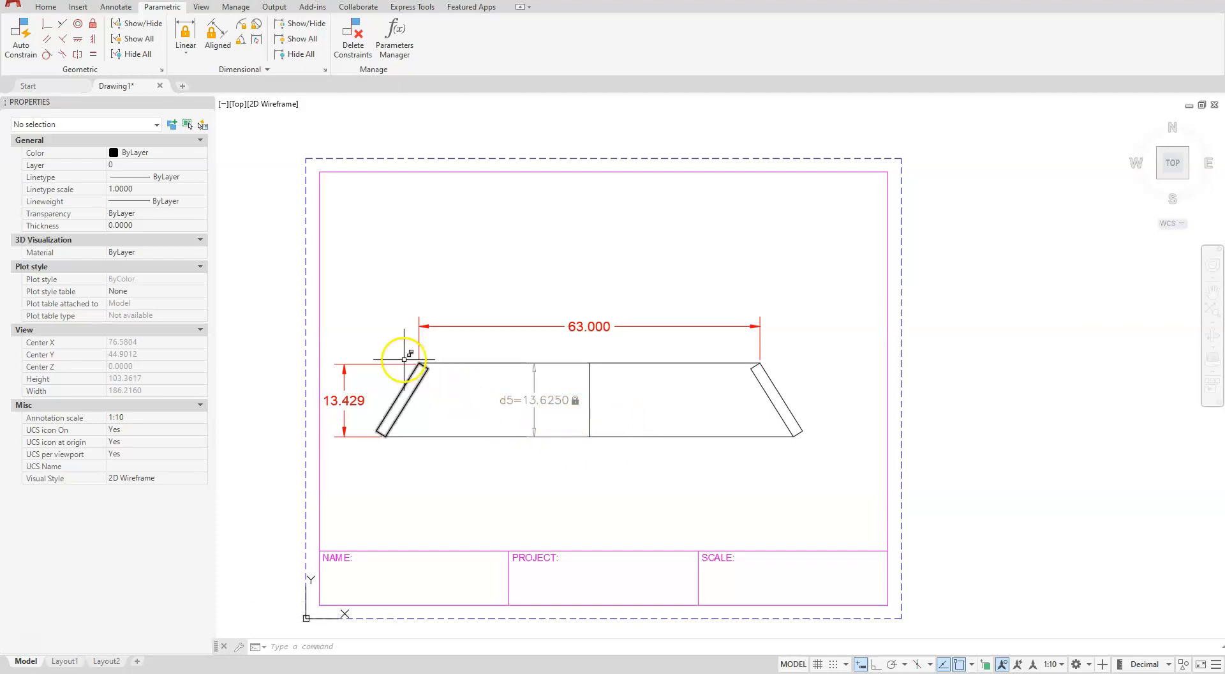
Delete the vertical height dimension on the left side of the section
{"action": "scroll", "coordinate": [403, 360], "scroll_direction": "up", "scroll_amount": 6}
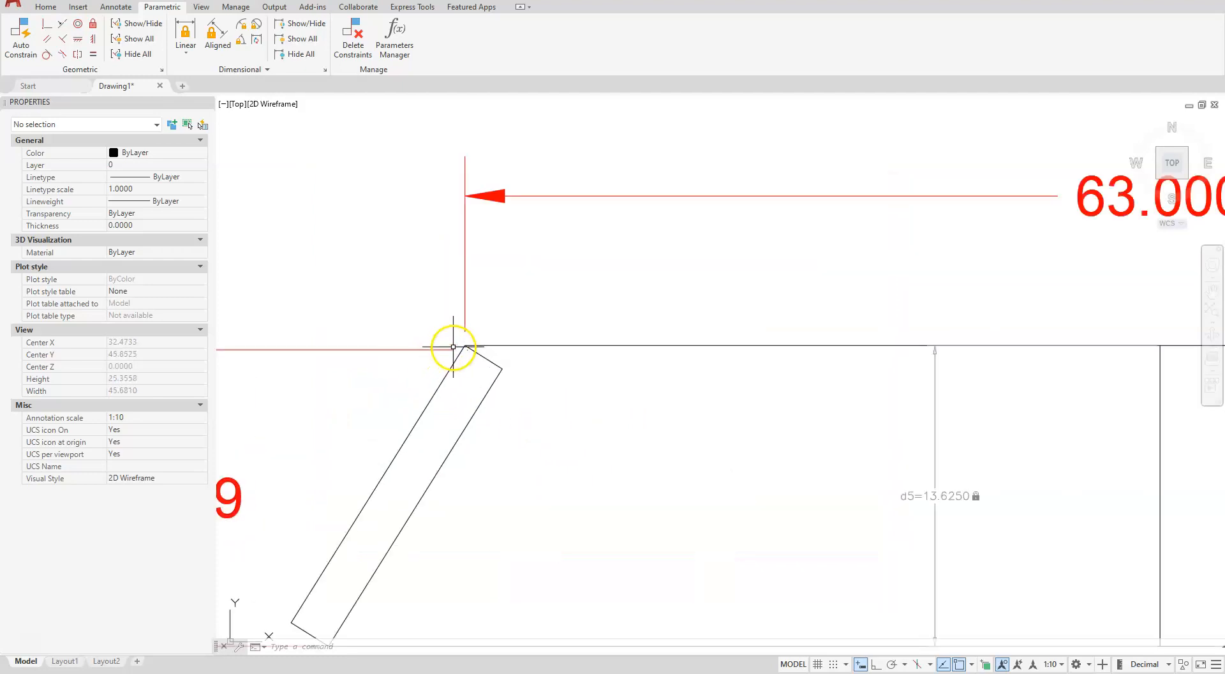
{"action": "scroll", "coordinate": [470, 347], "scroll_direction": "down", "scroll_amount": 6}
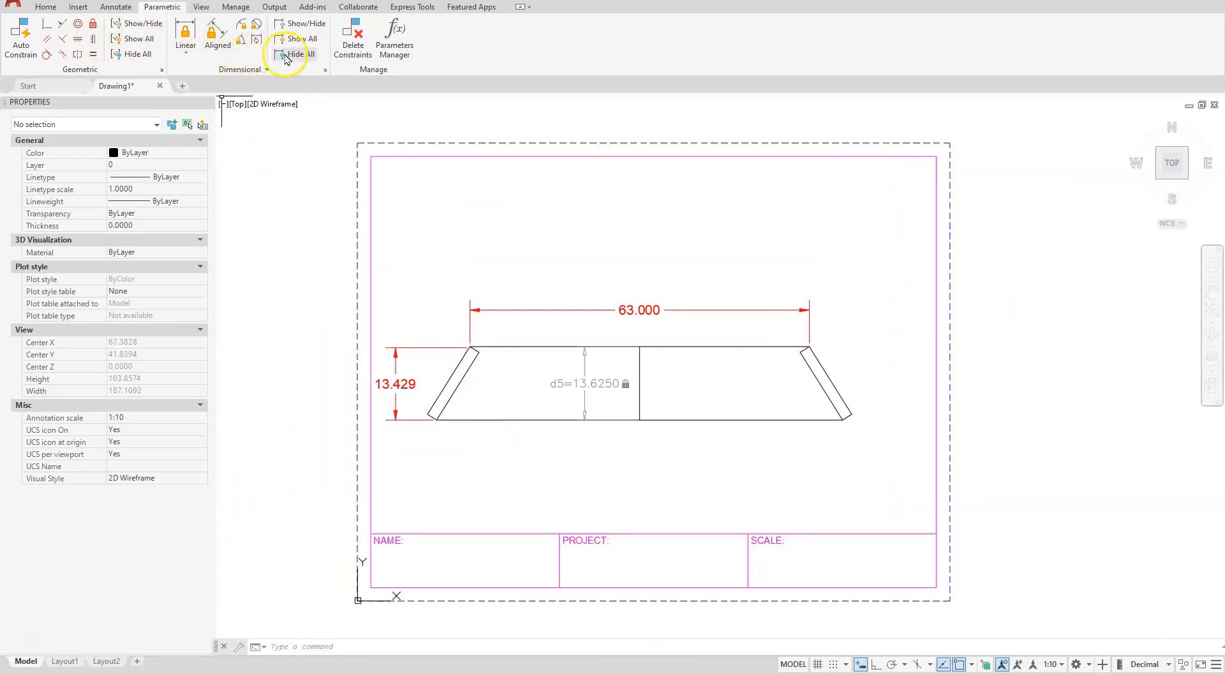
{"action": "left_click", "coordinate": [427, 345]}
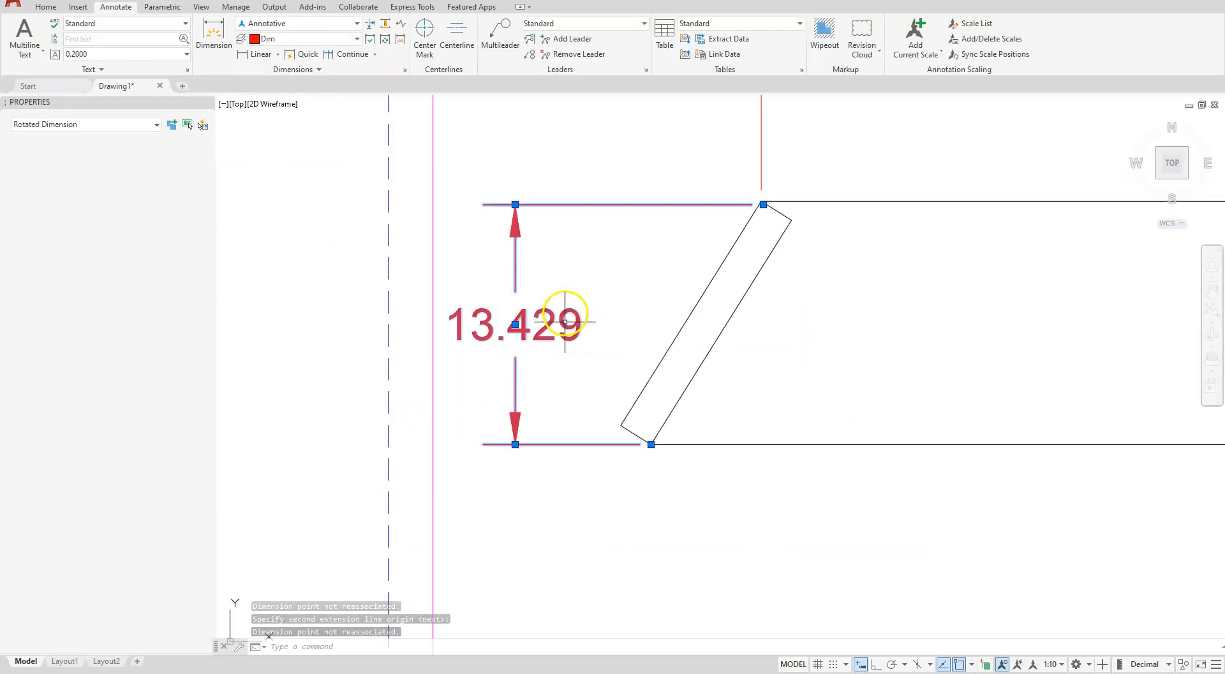
{"action": "key", "text": "Delete"}
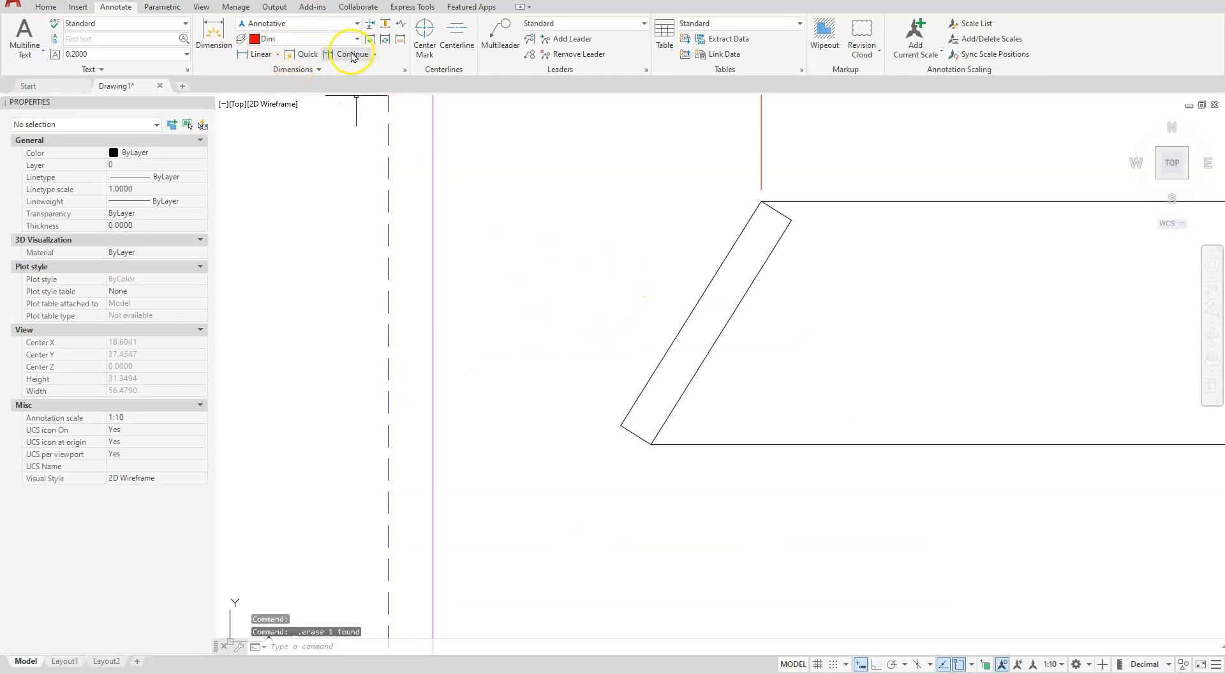
Add a vertical linear dimension from the left slanted piece's top corner to its bottom corner, placed left of the section
{"action": "left_click", "coordinate": [259, 53]}
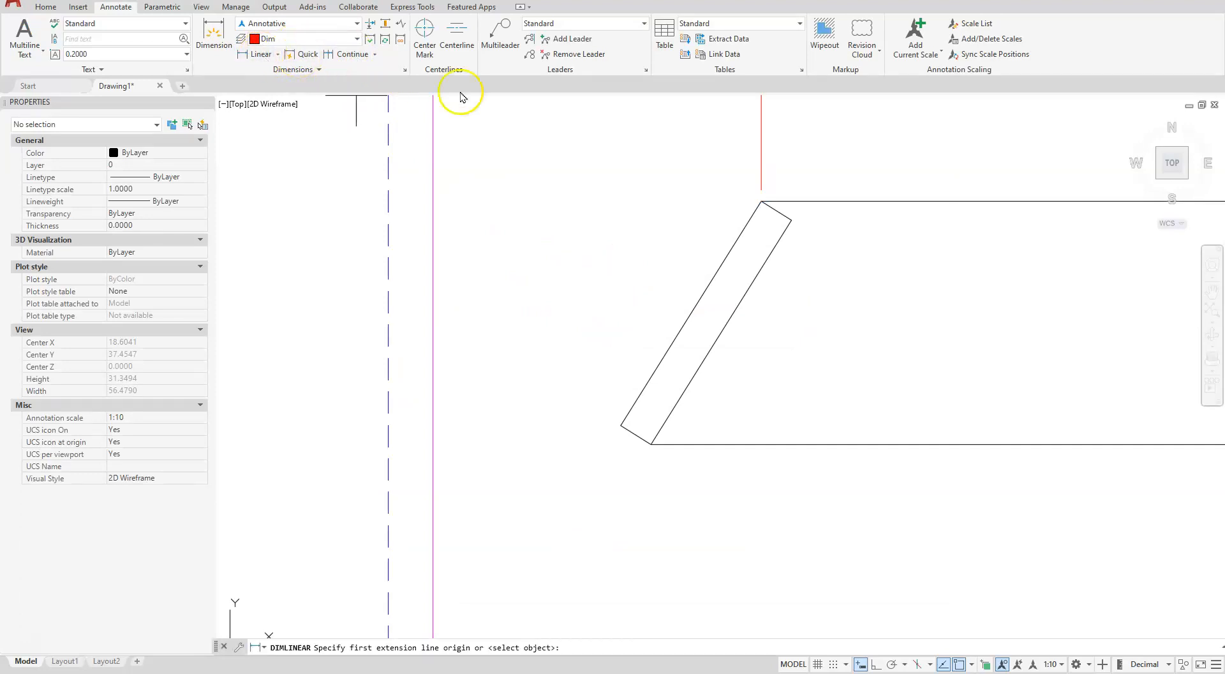
{"action": "left_click", "coordinate": [761, 201]}
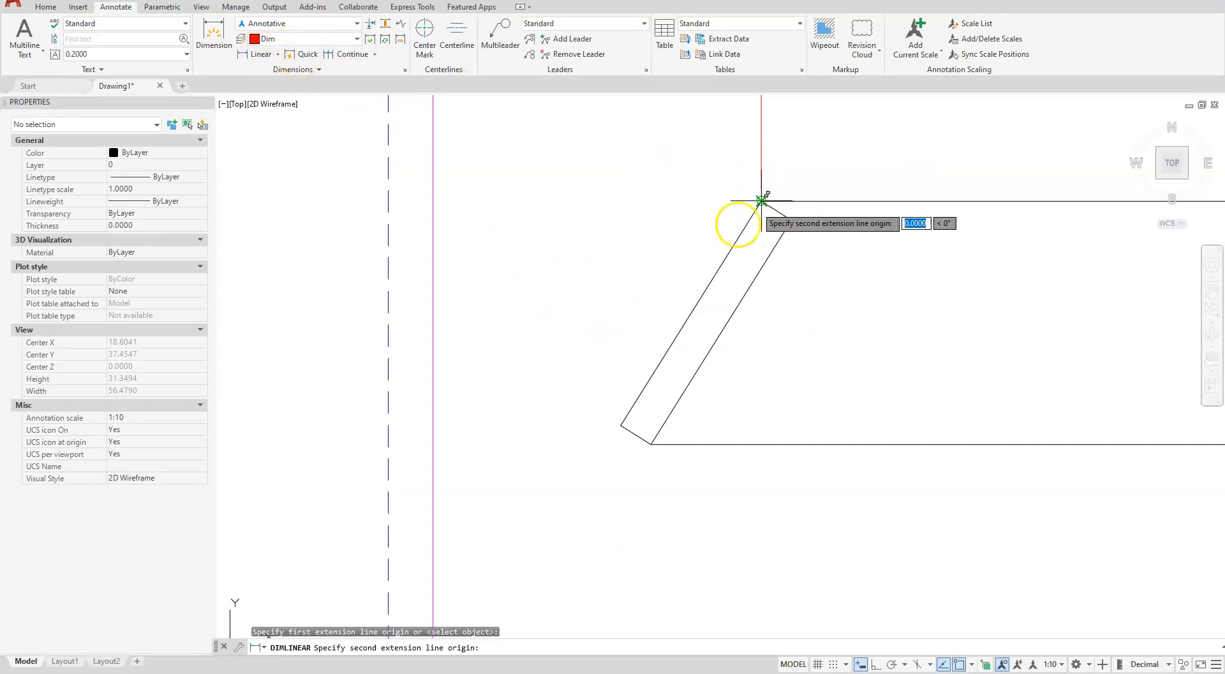
{"action": "left_click", "coordinate": [651, 444]}
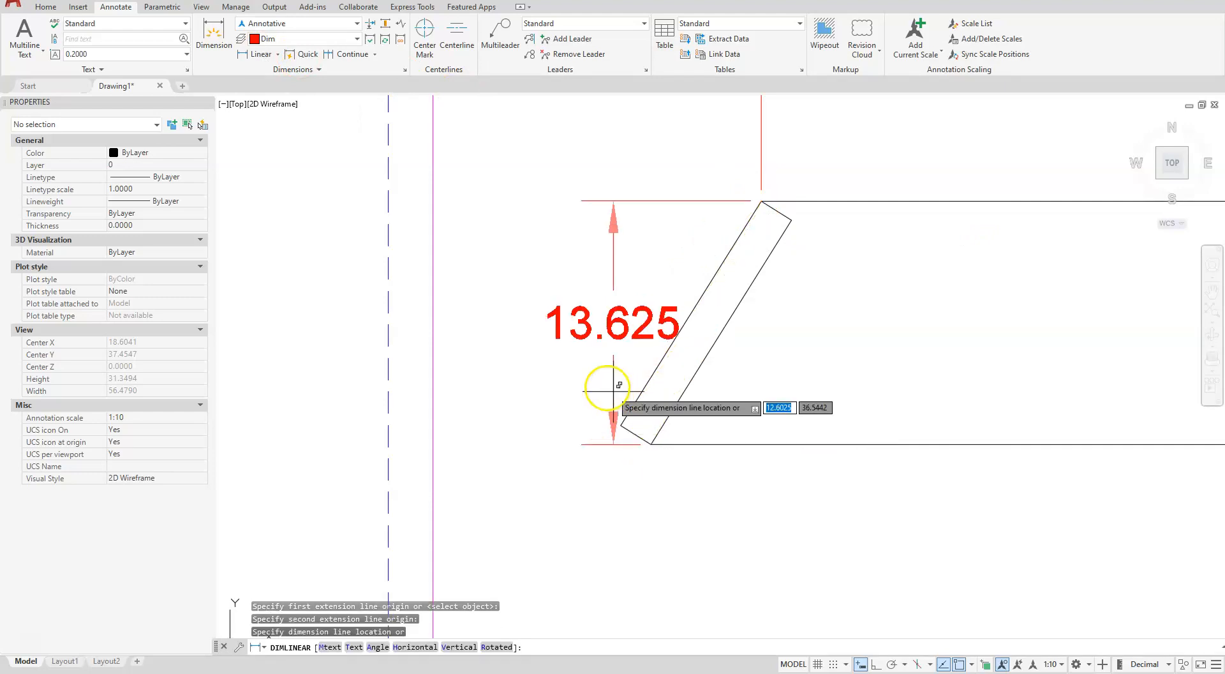
{"action": "left_click", "coordinate": [525, 344]}
{"action": "scroll", "coordinate": [524, 343], "scroll_direction": "down", "scroll_amount": 8}
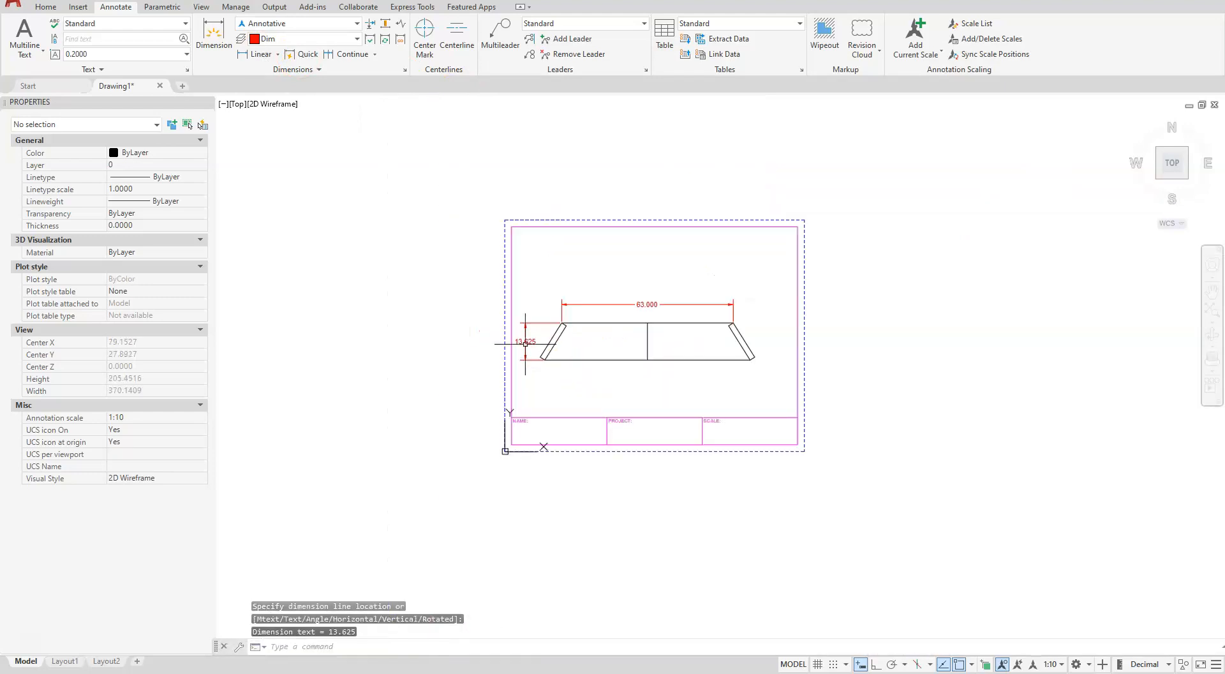
{"action": "scroll", "coordinate": [671, 366], "scroll_direction": "up", "scroll_amount": 5}
Add a linear dimension across the section's bottom edge between its outer corners, placed below it
{"action": "left_click", "coordinate": [255, 54]}
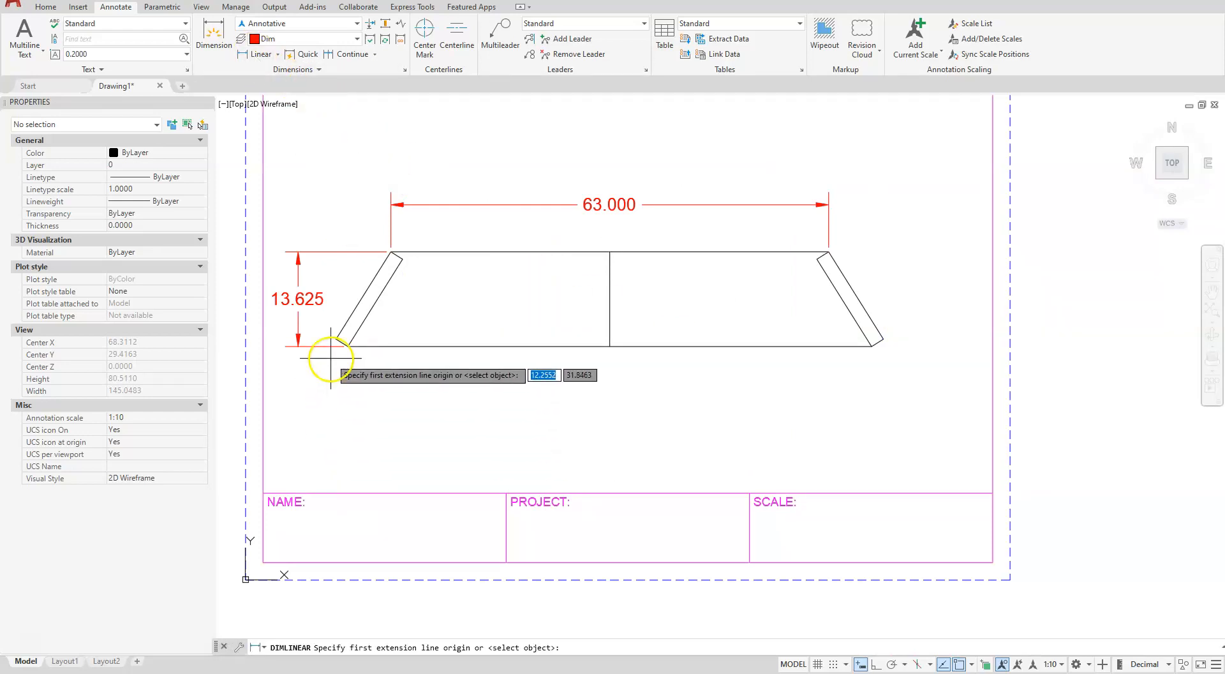
{"action": "left_click", "coordinate": [336, 338]}
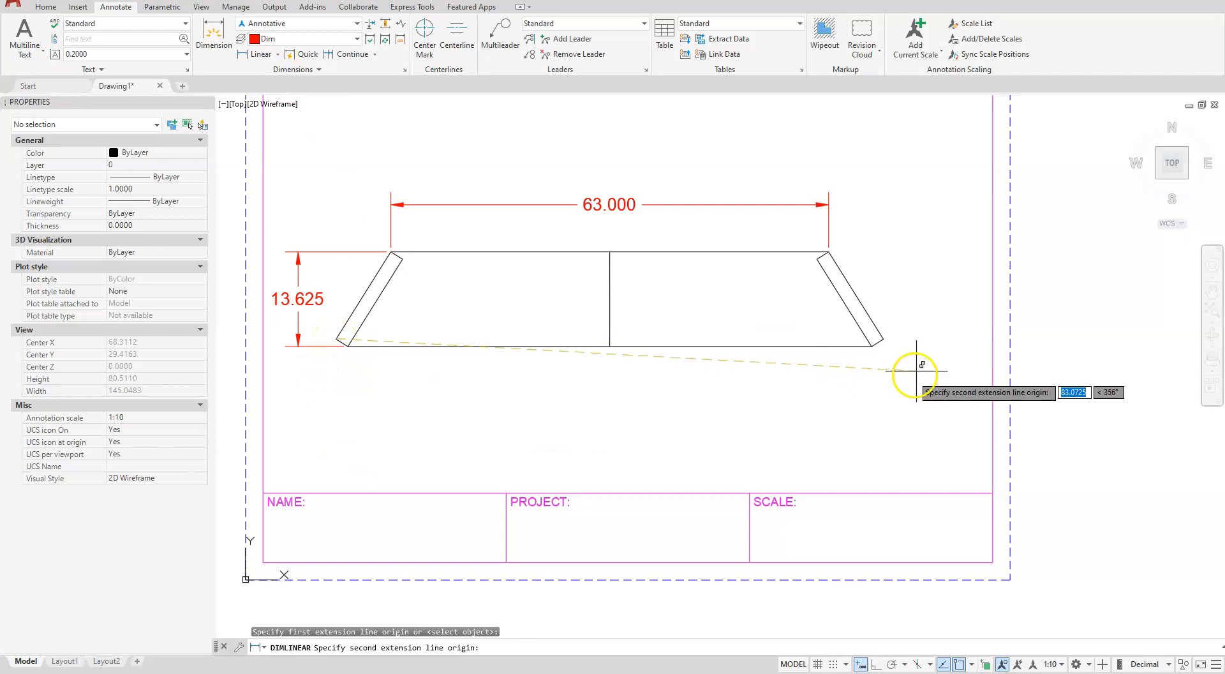
{"action": "left_click", "coordinate": [884, 339]}
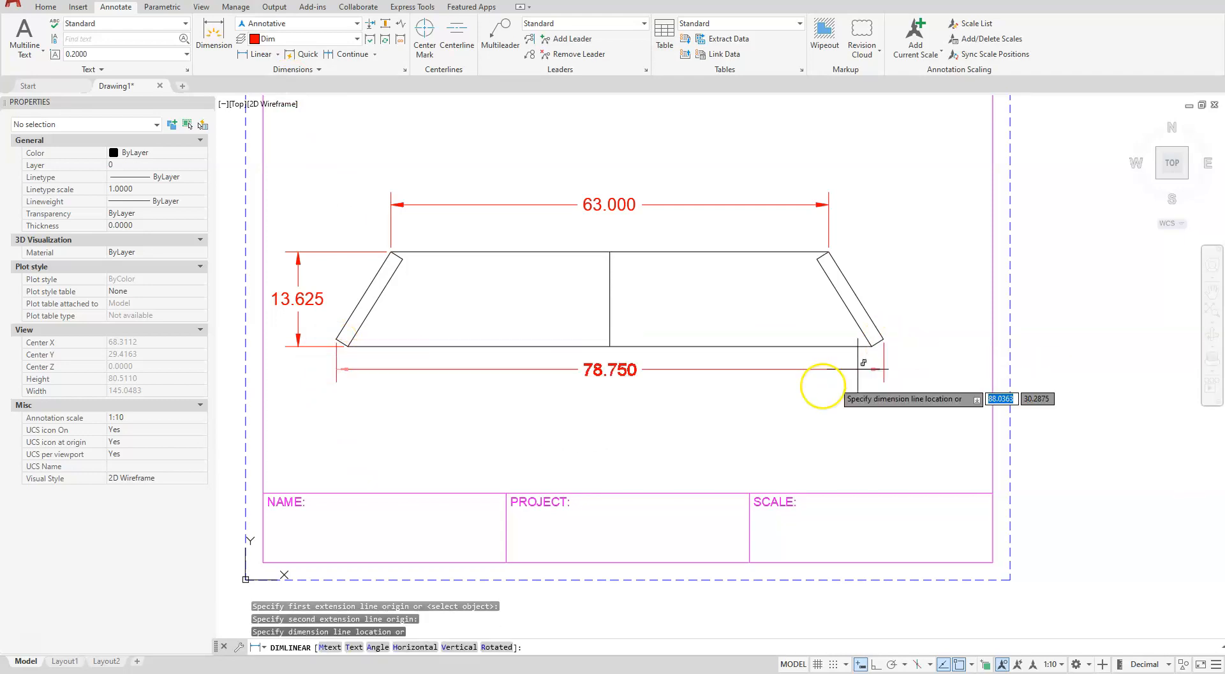
{"action": "left_click", "coordinate": [791, 403]}
Add an aligned dimension for the thickness of the right slanted piece, placed outside it
{"action": "scroll", "coordinate": [905, 274], "scroll_direction": "up", "scroll_amount": 6}
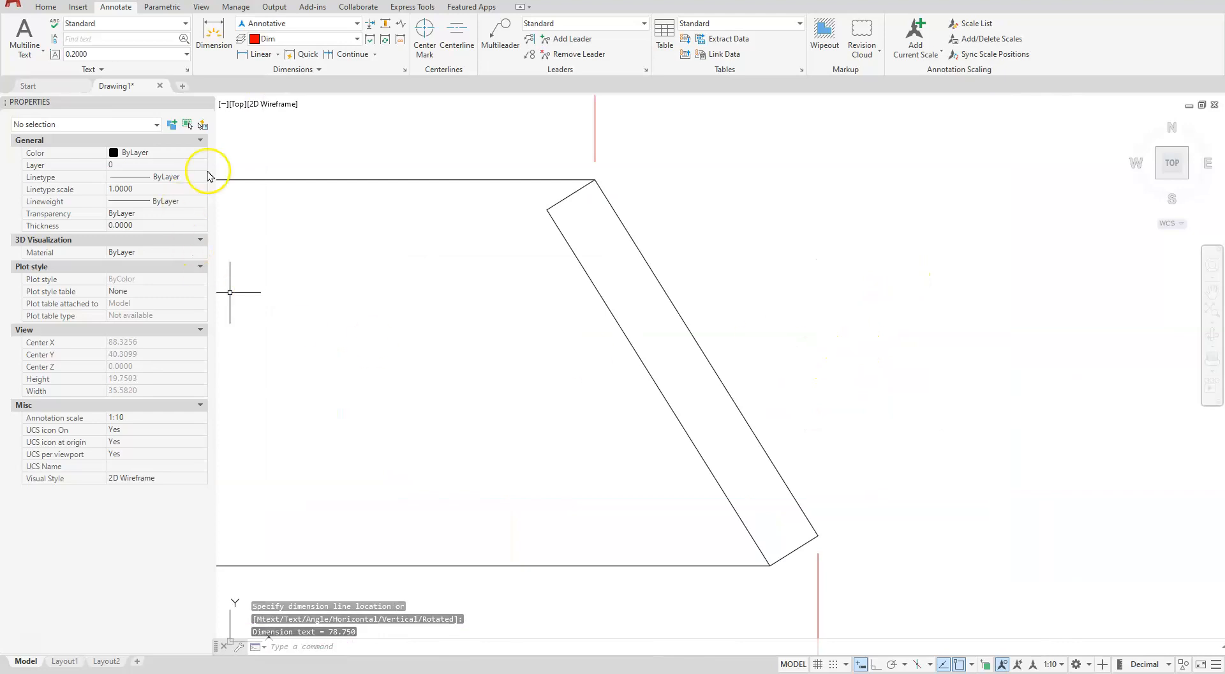
{"action": "left_click", "coordinate": [279, 55]}
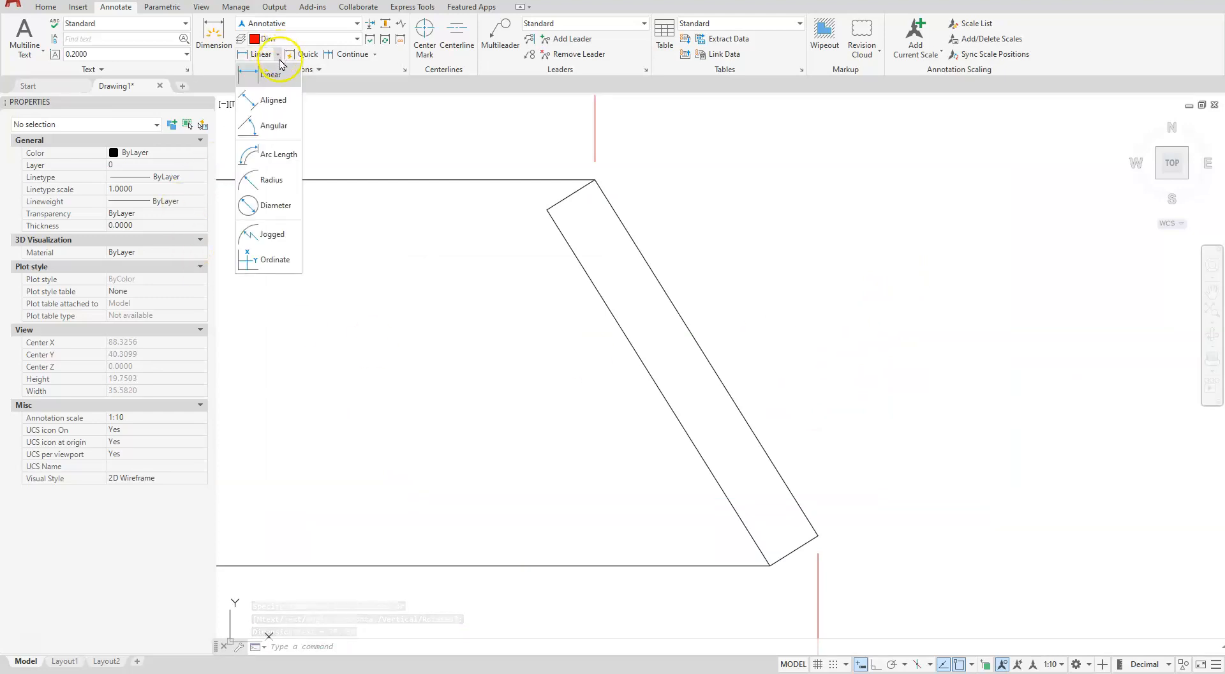
{"action": "left_click", "coordinate": [286, 102]}
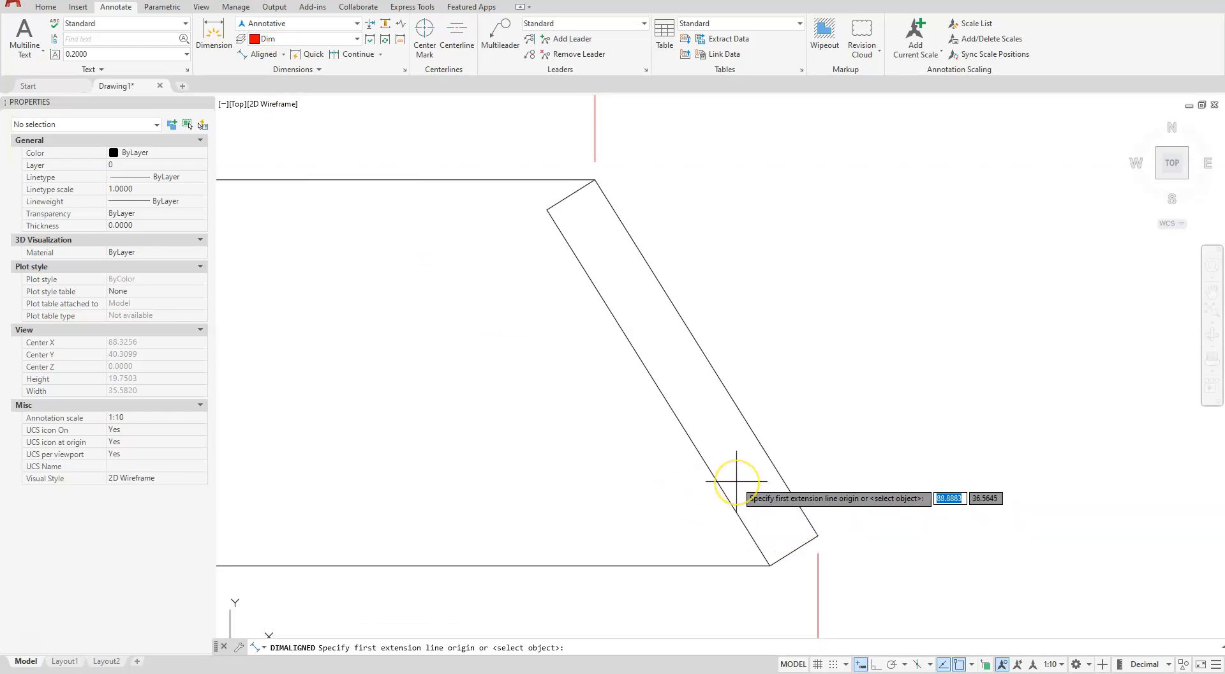
{"action": "key", "text": "Return"}
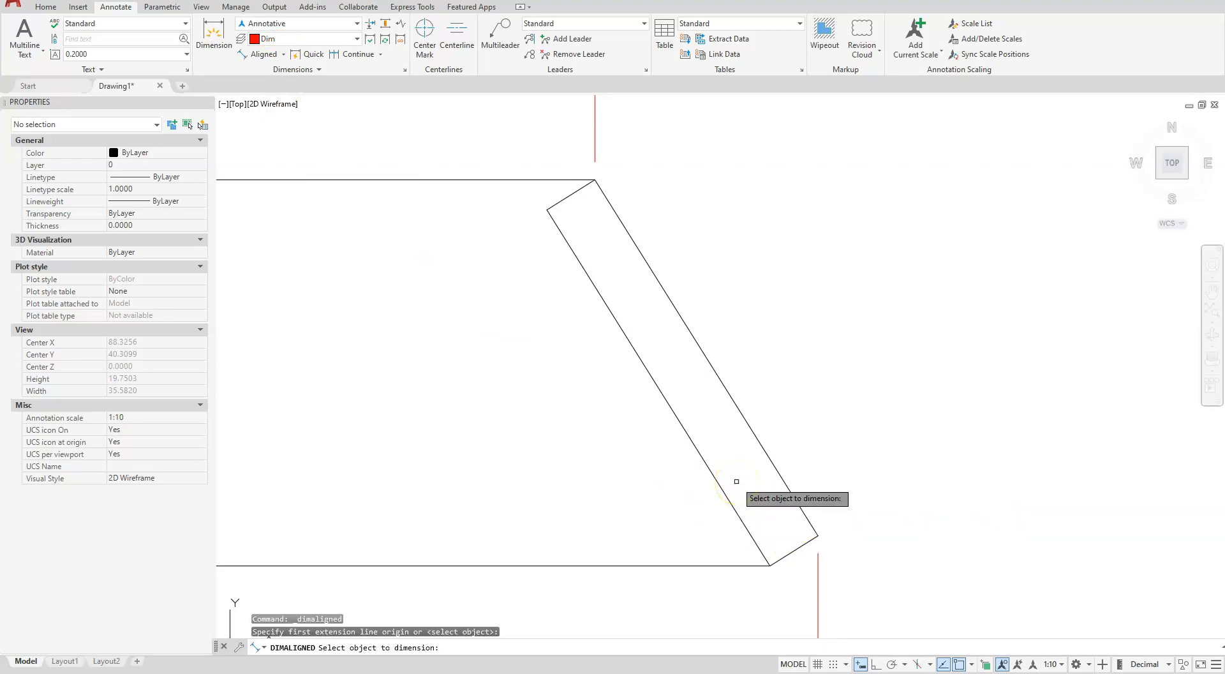
{"action": "left_click", "coordinate": [780, 539]}
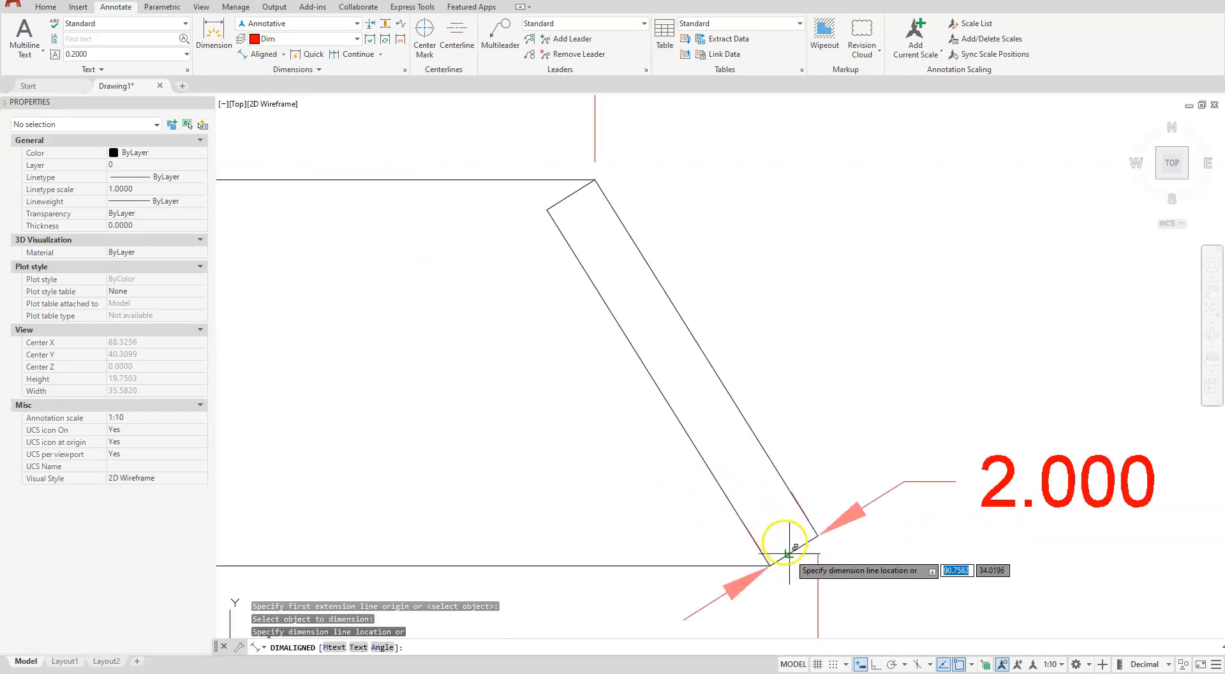
{"action": "left_click", "coordinate": [673, 364]}
Turn off both extension lines of the thickness dimension
{"action": "scroll", "coordinate": [601, 408], "scroll_direction": "down", "scroll_amount": 5}
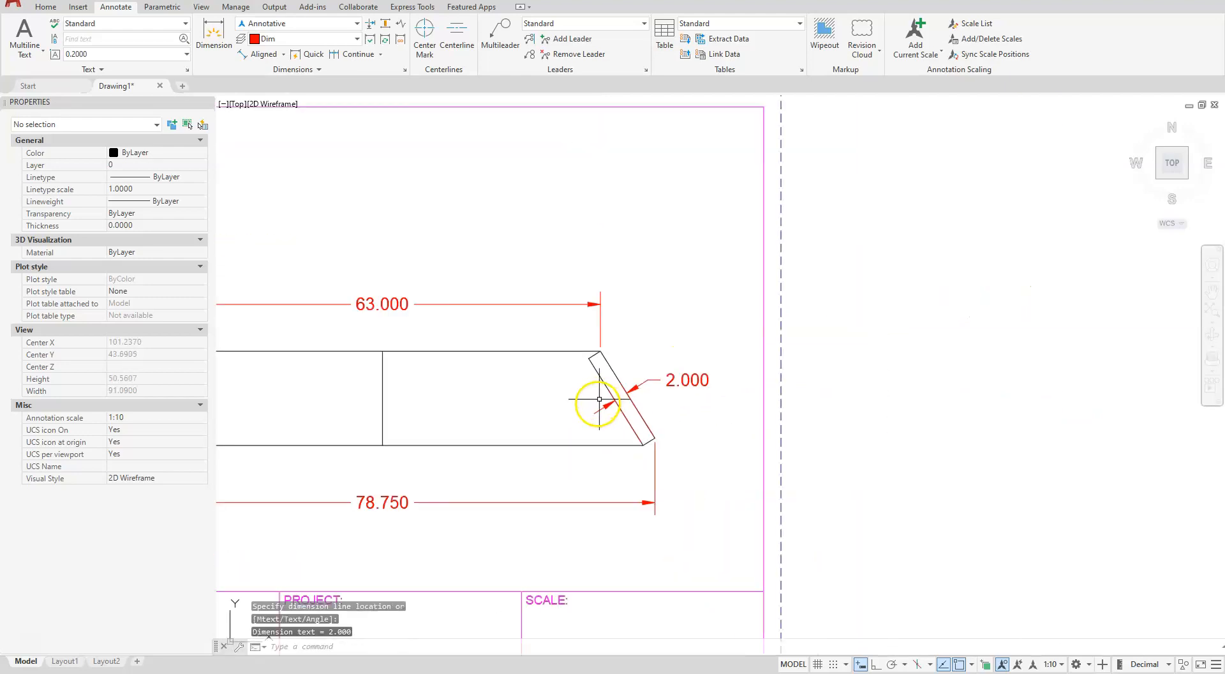
{"action": "scroll", "coordinate": [599, 398], "scroll_direction": "up", "scroll_amount": 2}
{"action": "left_click", "coordinate": [630, 380]}
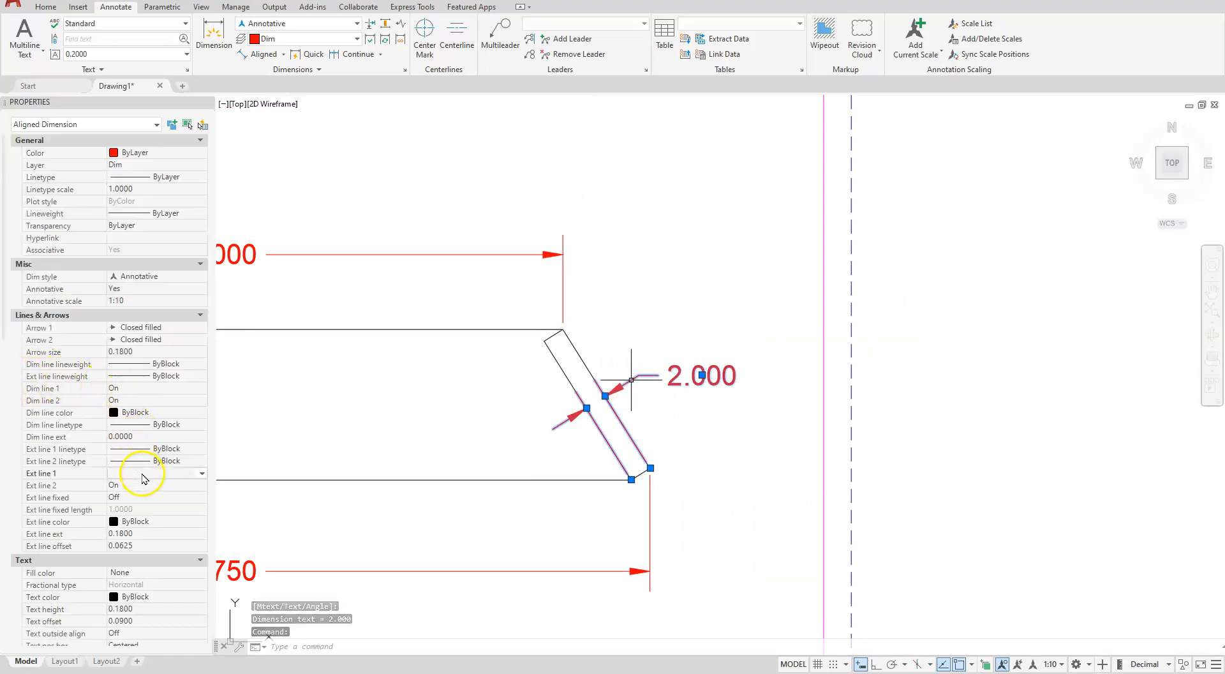
{"action": "left_click", "coordinate": [143, 474]}
{"action": "left_click", "coordinate": [130, 495]}
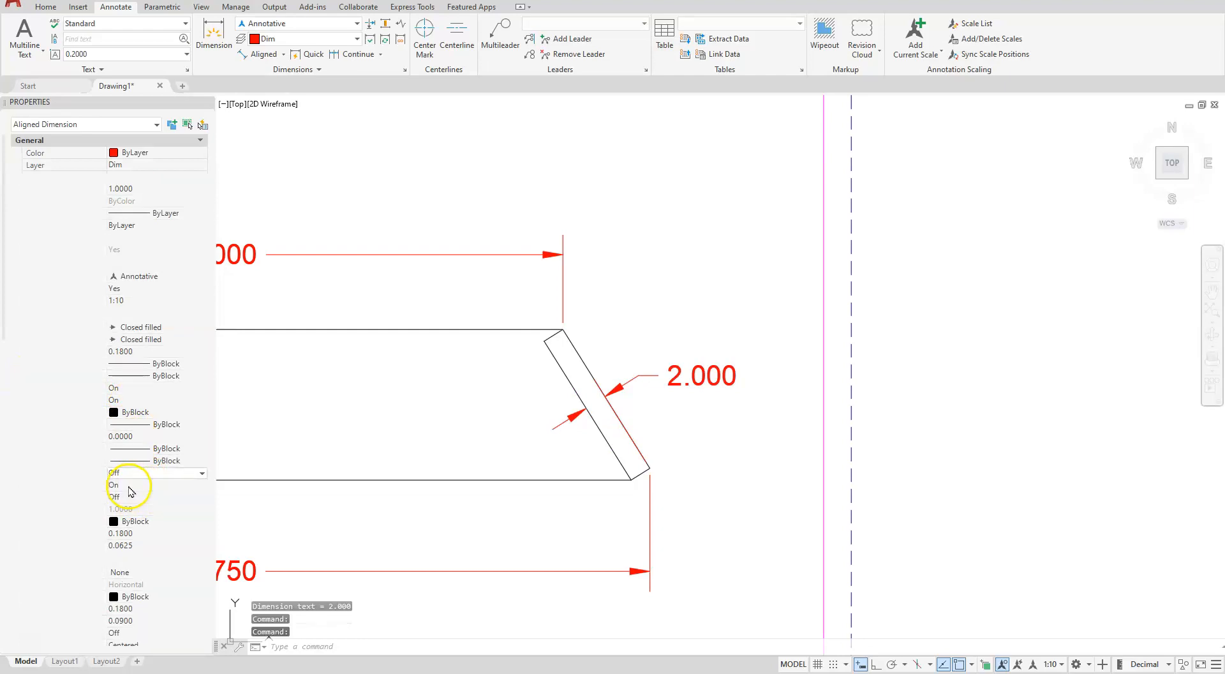
{"action": "left_click", "coordinate": [127, 485]}
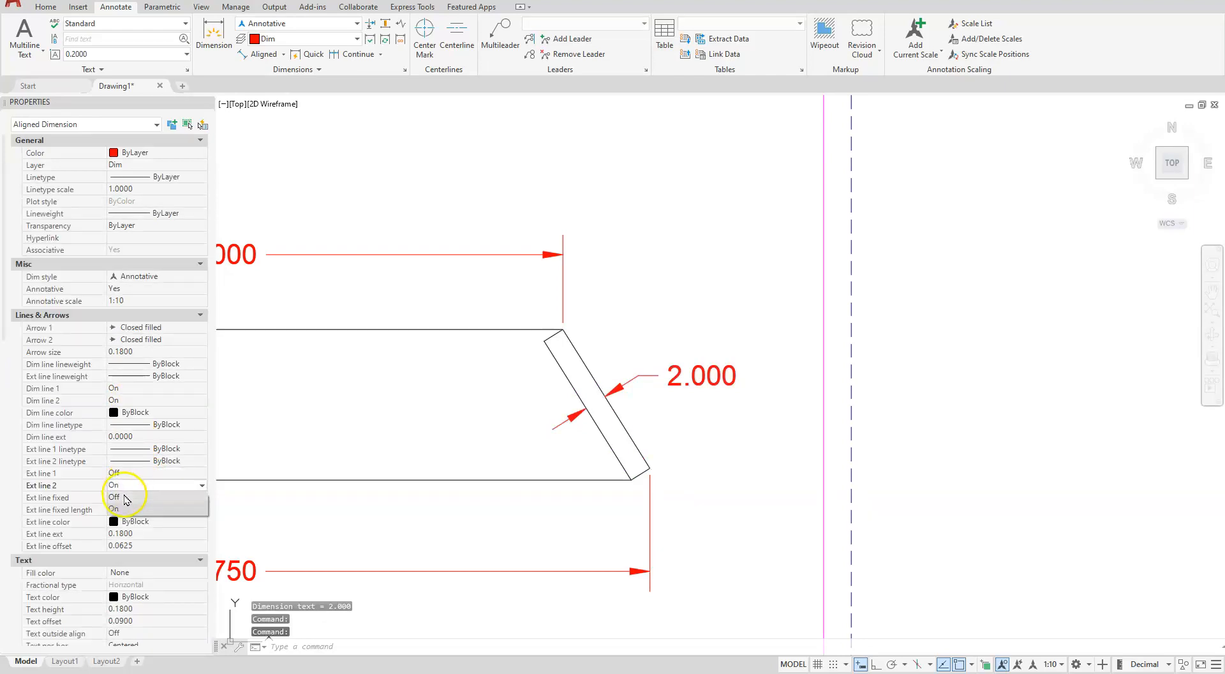
{"action": "left_click", "coordinate": [125, 498]}
Override the thickness dimension's text to <> THK
{"action": "scroll", "coordinate": [504, 392], "scroll_direction": "down", "scroll_amount": 3}
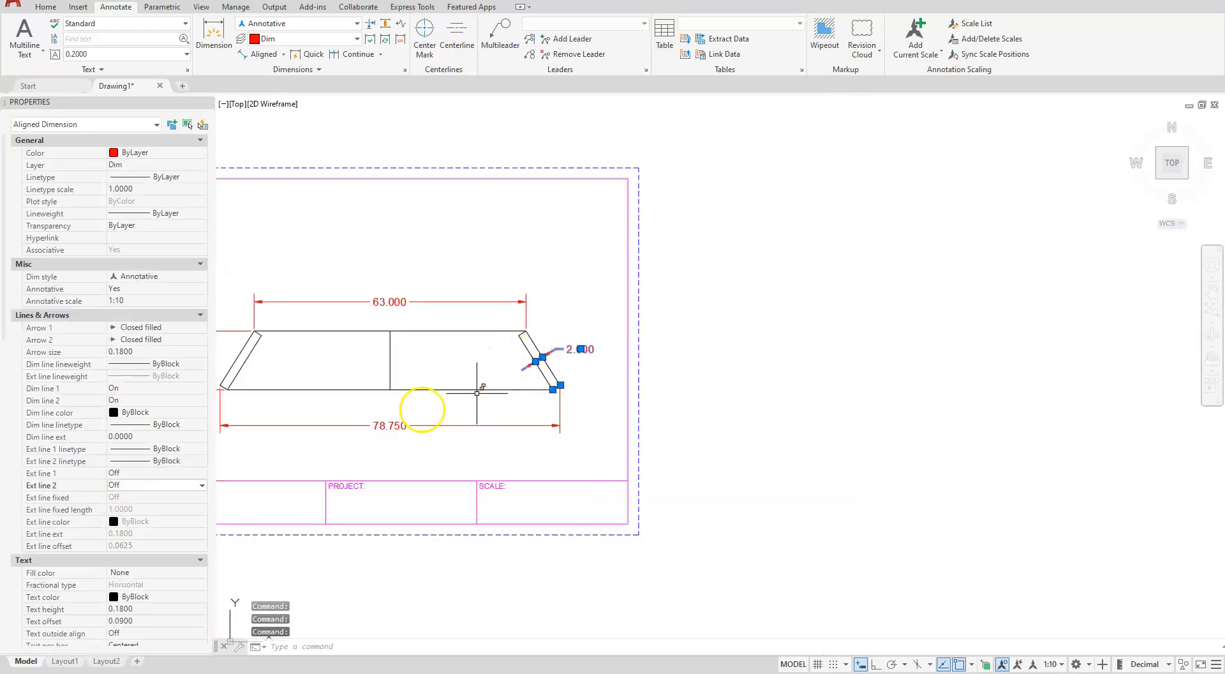
{"action": "scroll", "coordinate": [98, 446], "scroll_direction": "down", "scroll_amount": 8}
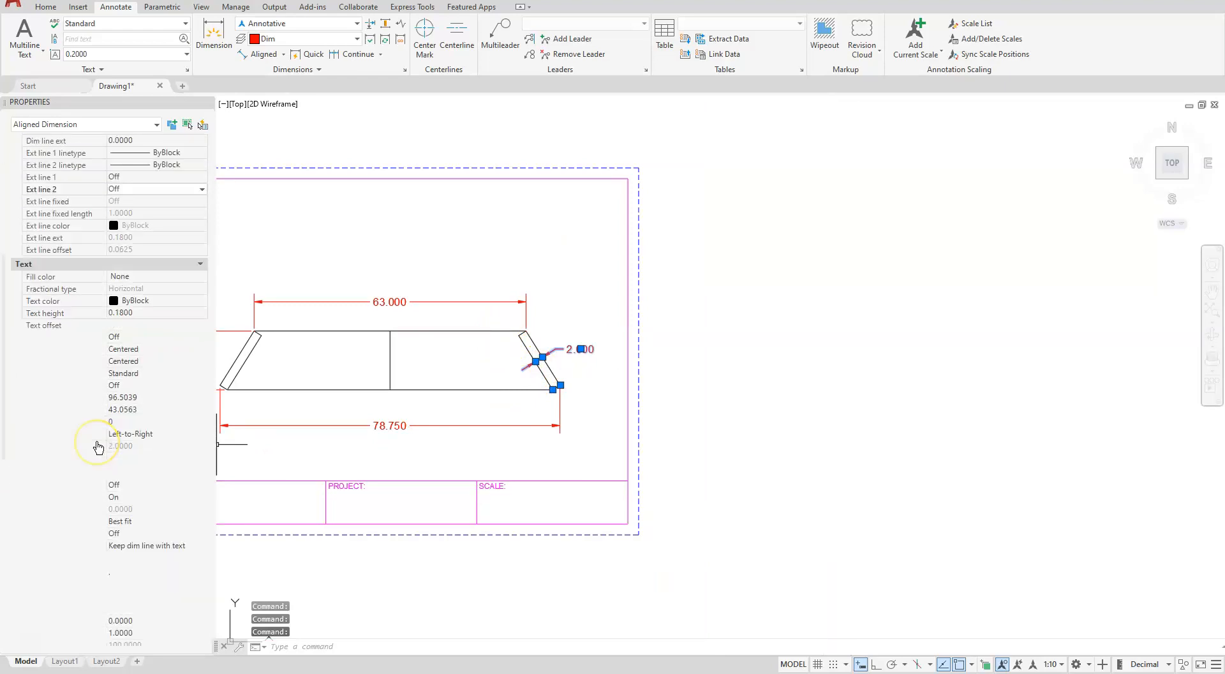
{"action": "left_click", "coordinate": [120, 459]}
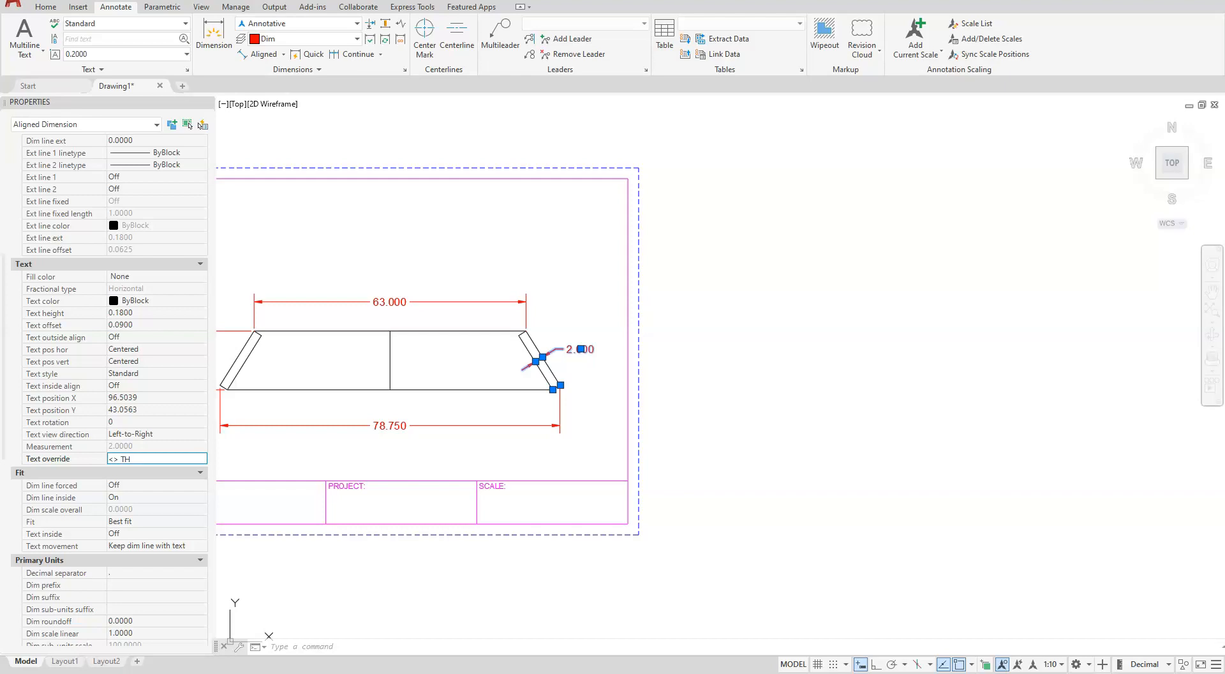
{"action": "key", "text": "Return"}
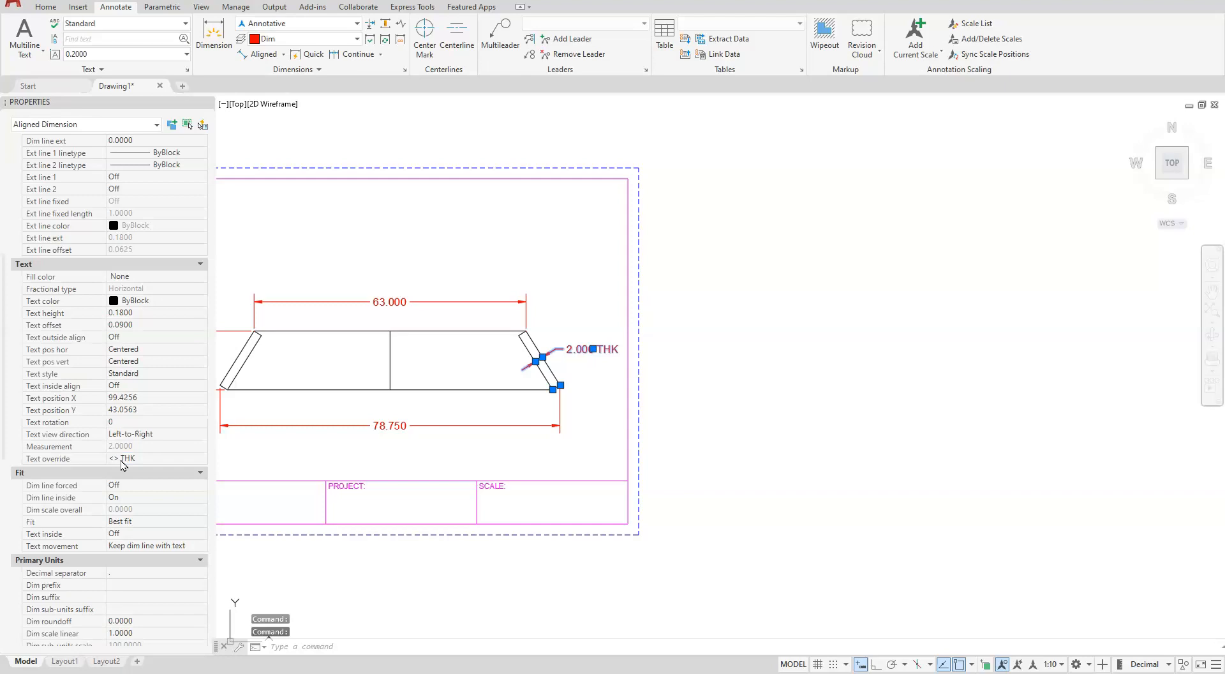
{"action": "key", "text": "Escape"}
{"action": "key", "text": "Escape"}
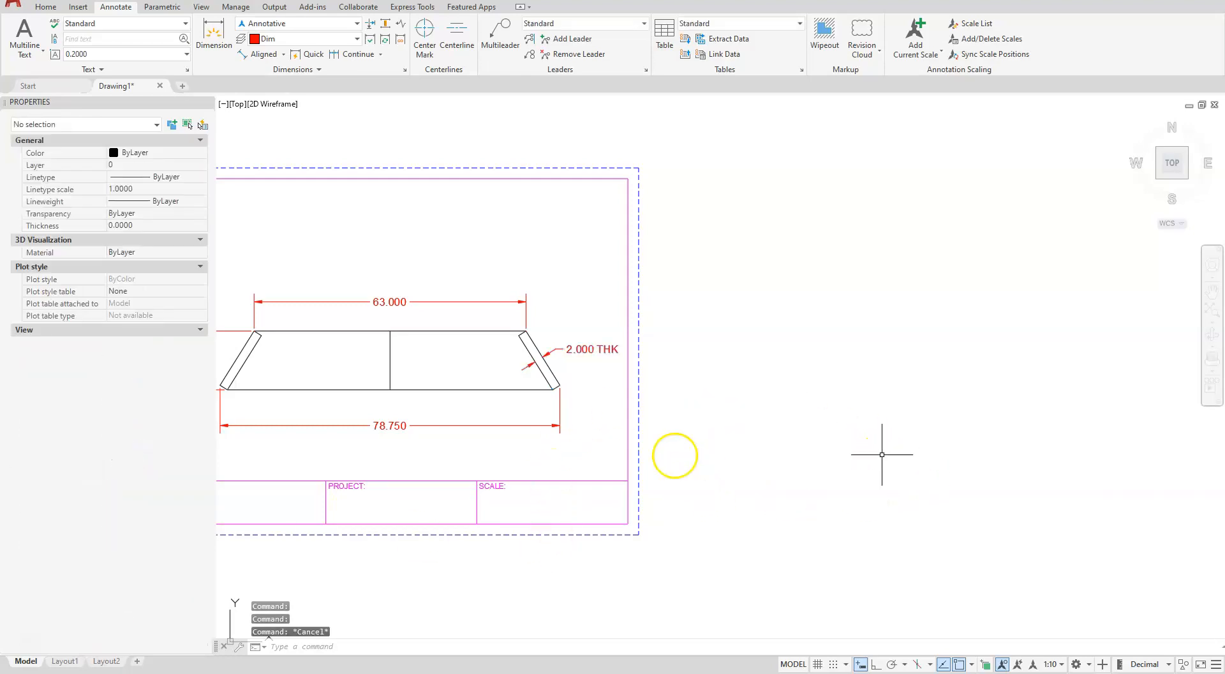
{"action": "key", "text": "Escape"}
Fill in the title block's attributes, setting SCALE to 1 : 10 and PROJECT to PARAMETRIC
{"action": "middle_click_drag", "start_coordinate": [572, 408], "coordinate": [831, 375]}
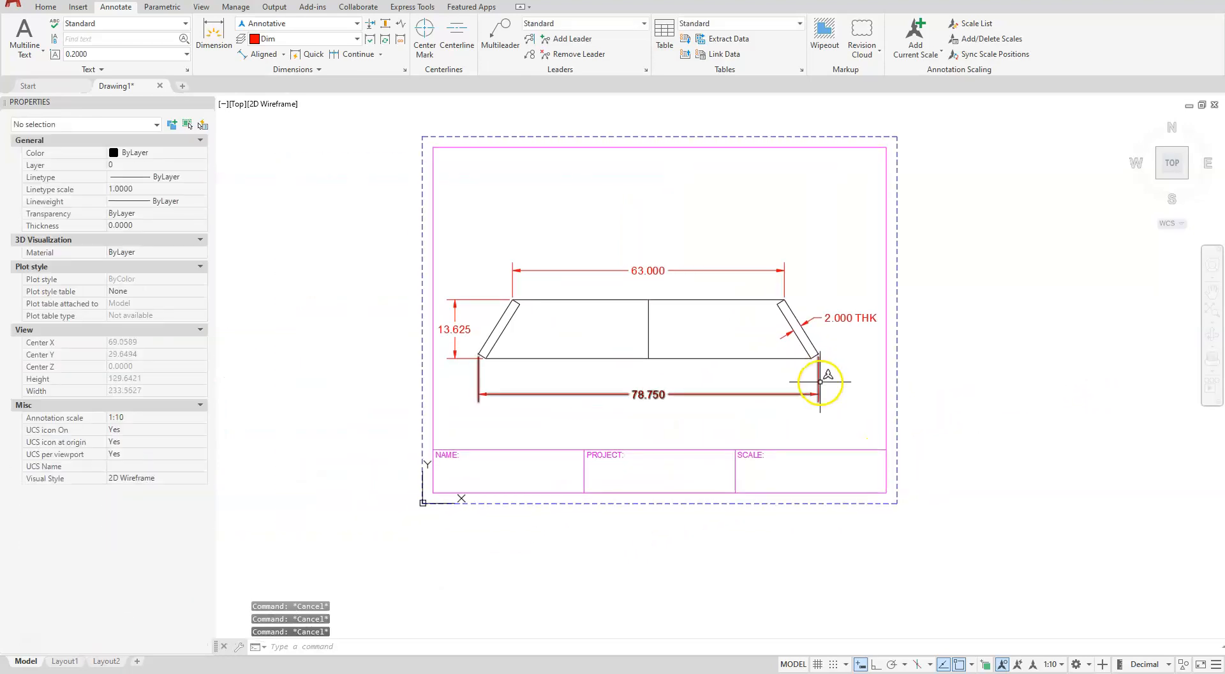
{"action": "scroll", "coordinate": [820, 378], "scroll_direction": "up", "scroll_amount": 3}
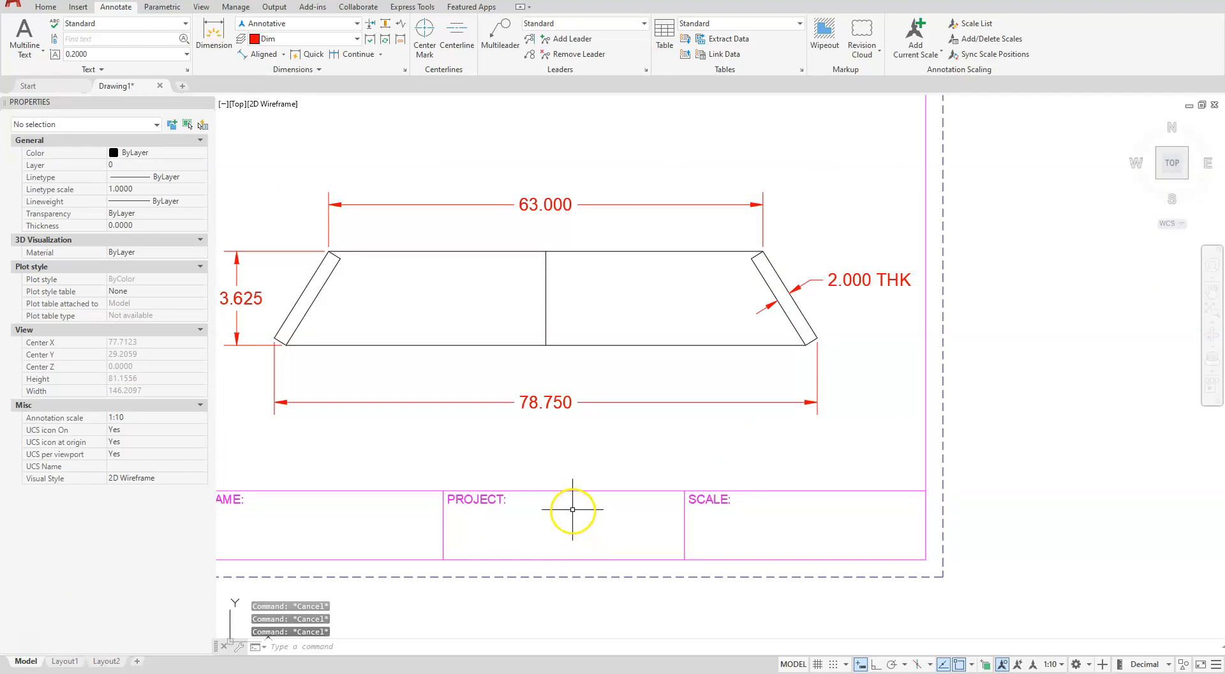
{"action": "left_click", "coordinate": [555, 490]}
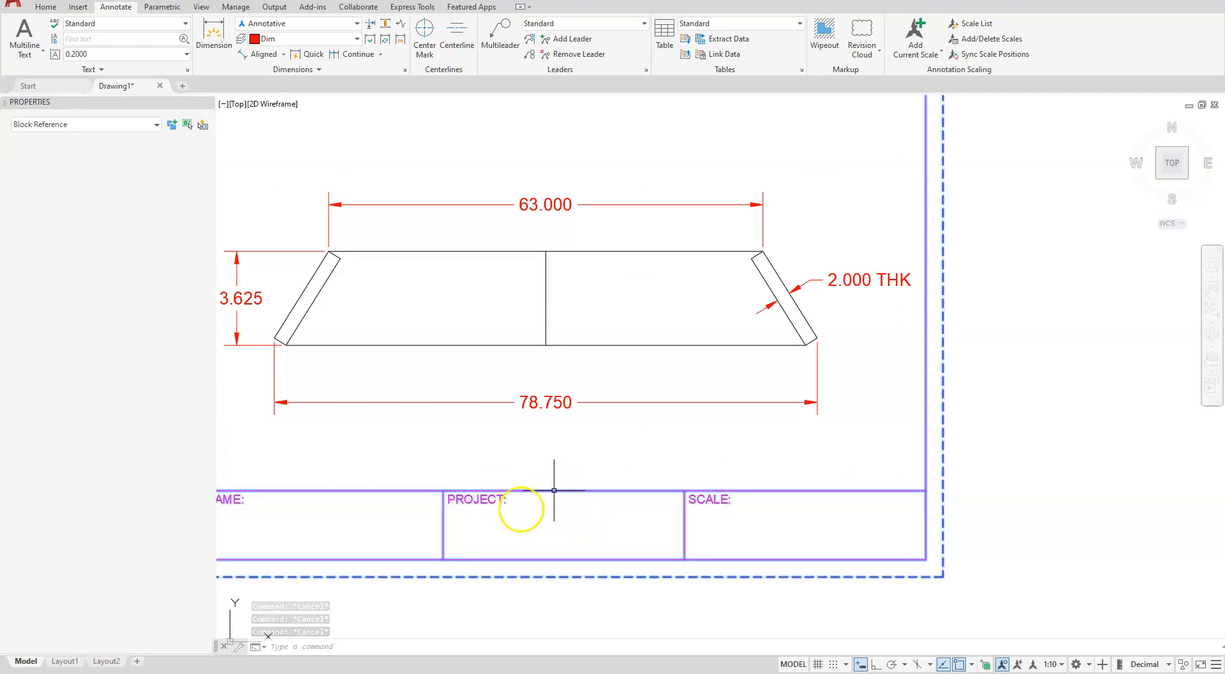
{"action": "left_click", "coordinate": [123, 478]}
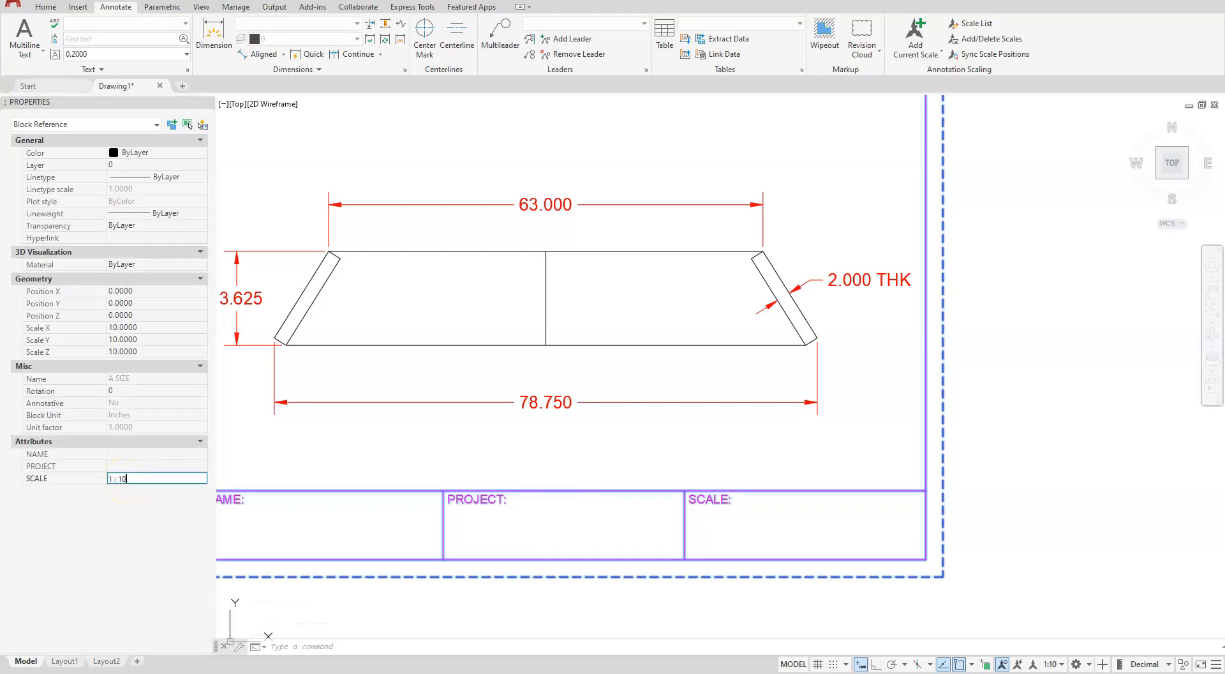
{"action": "type", "text": "1 : 10"}
{"action": "left_click", "coordinate": [118, 463]}
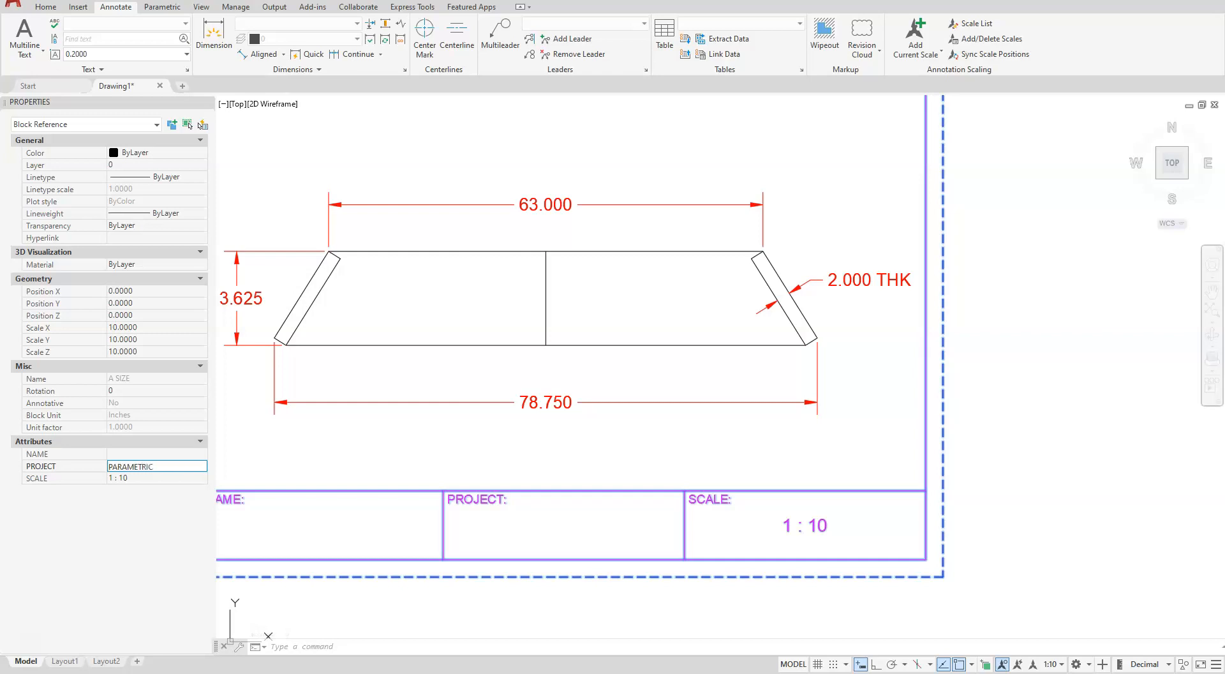
{"action": "key", "text": "Tab"}
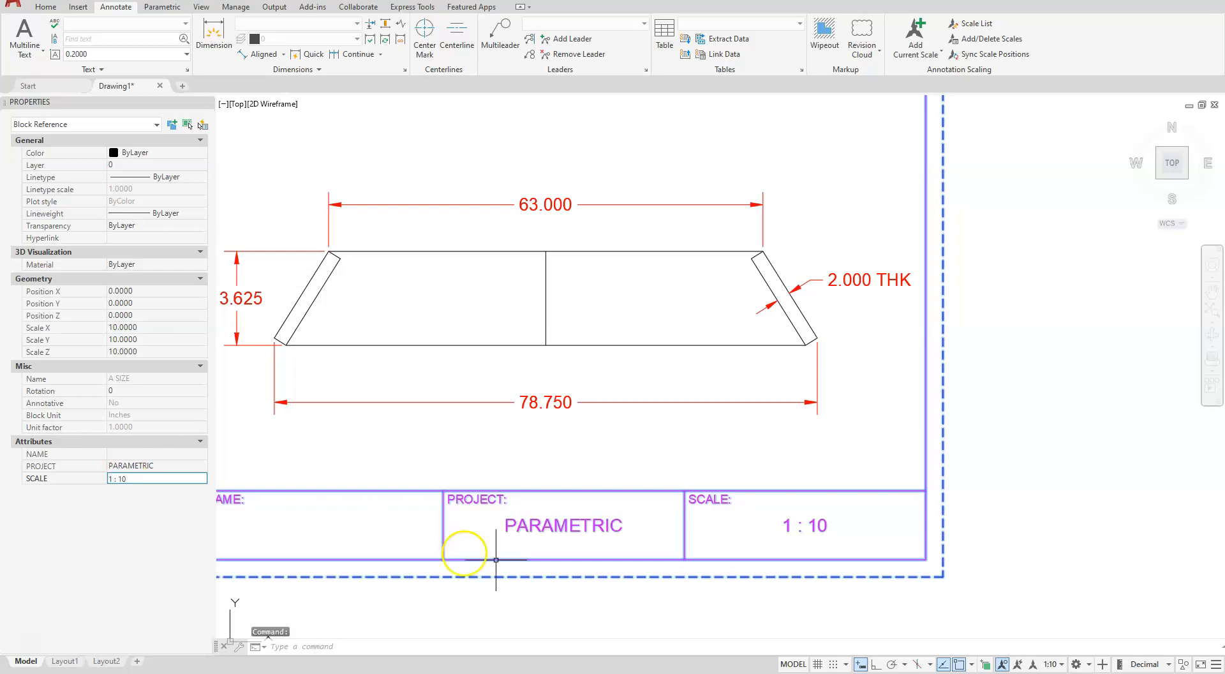
{"action": "left_click", "coordinate": [569, 441]}
{"action": "key", "text": "Escape"}
{"action": "key", "text": "Escape"}
{"action": "key", "text": "Escape"}
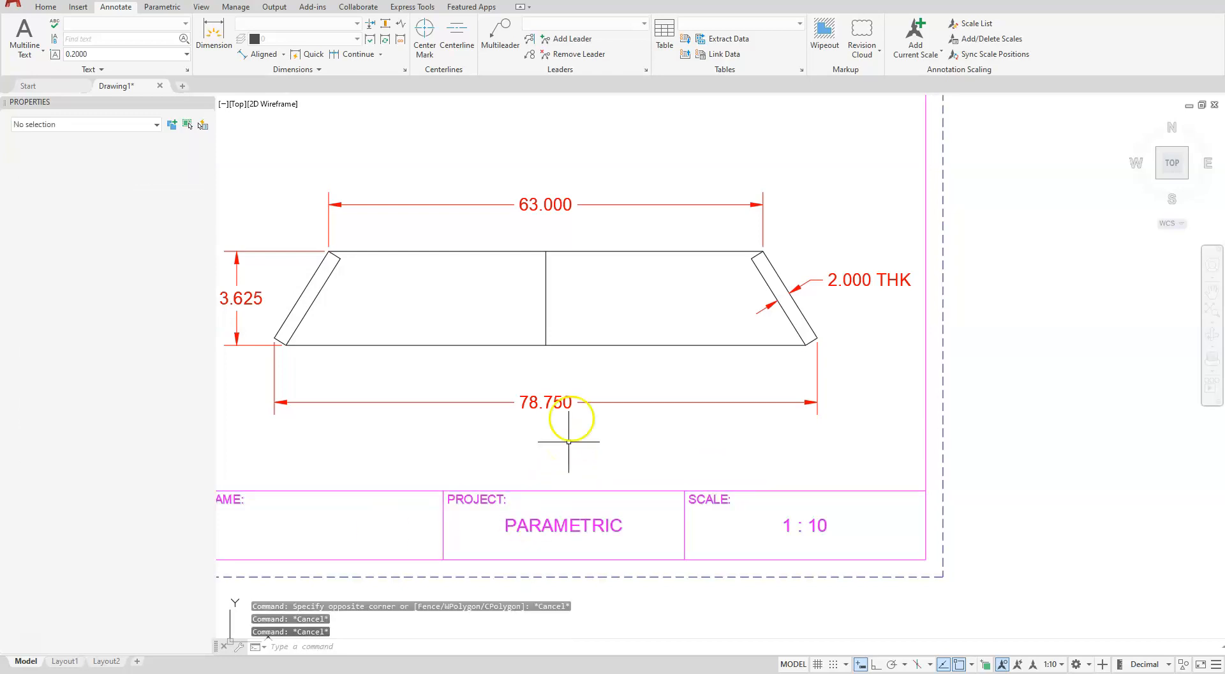
Close the Properties palette to free up drawing space
{"action": "scroll", "coordinate": [562, 434], "scroll_direction": "down", "scroll_amount": 2}
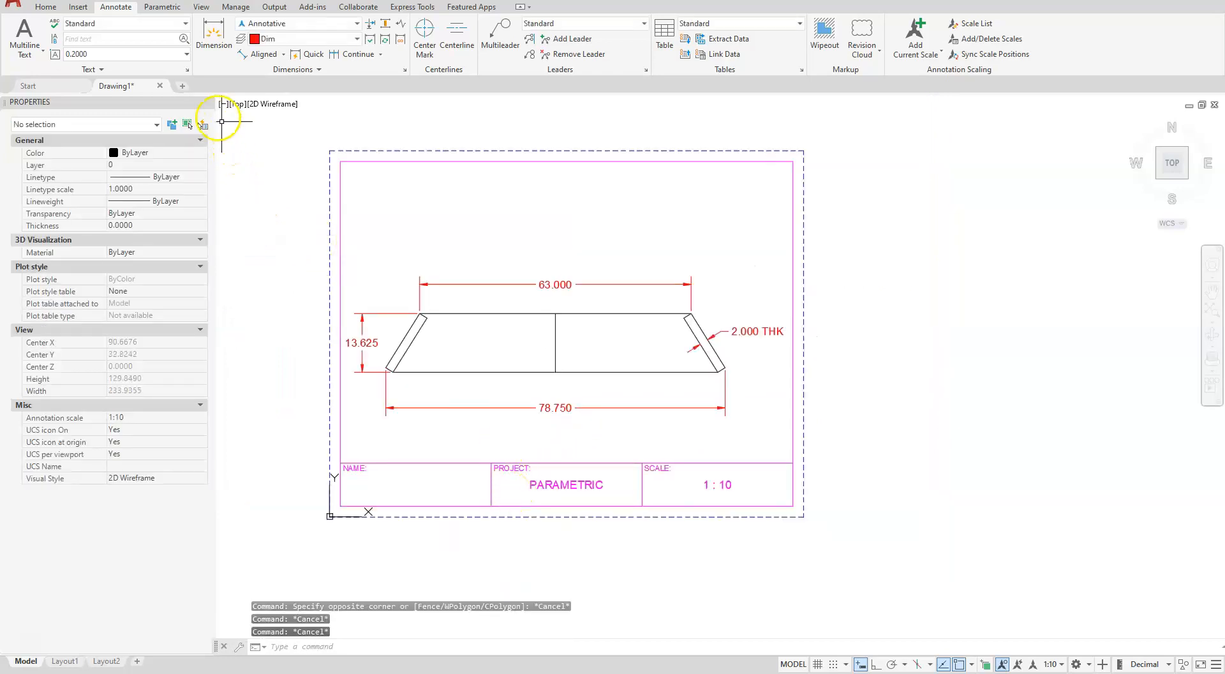
{"action": "left_click", "coordinate": [208, 103]}
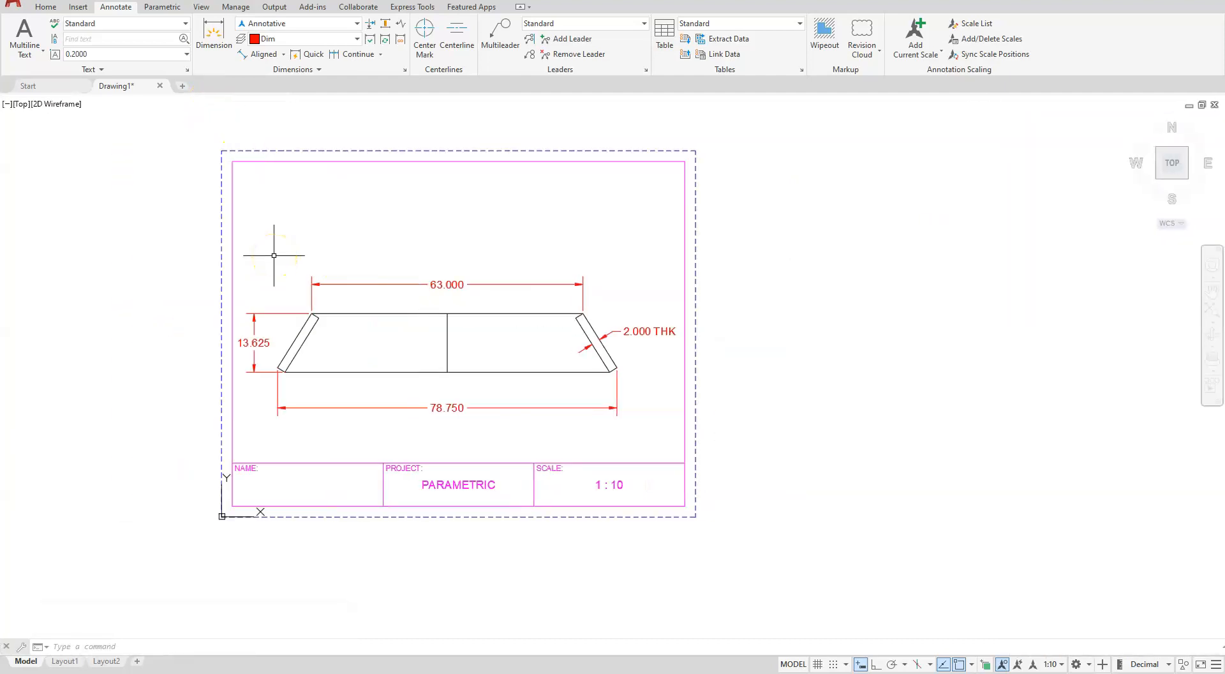
{"action": "scroll", "coordinate": [306, 343], "scroll_direction": "up", "scroll_amount": 2}
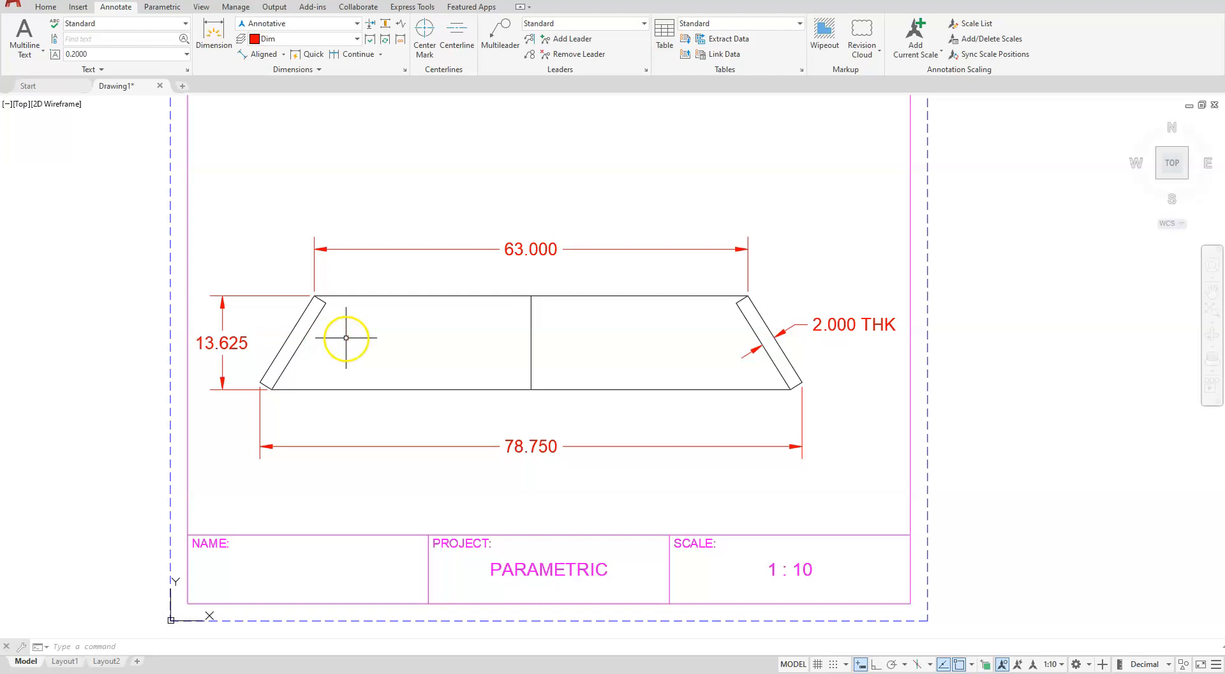